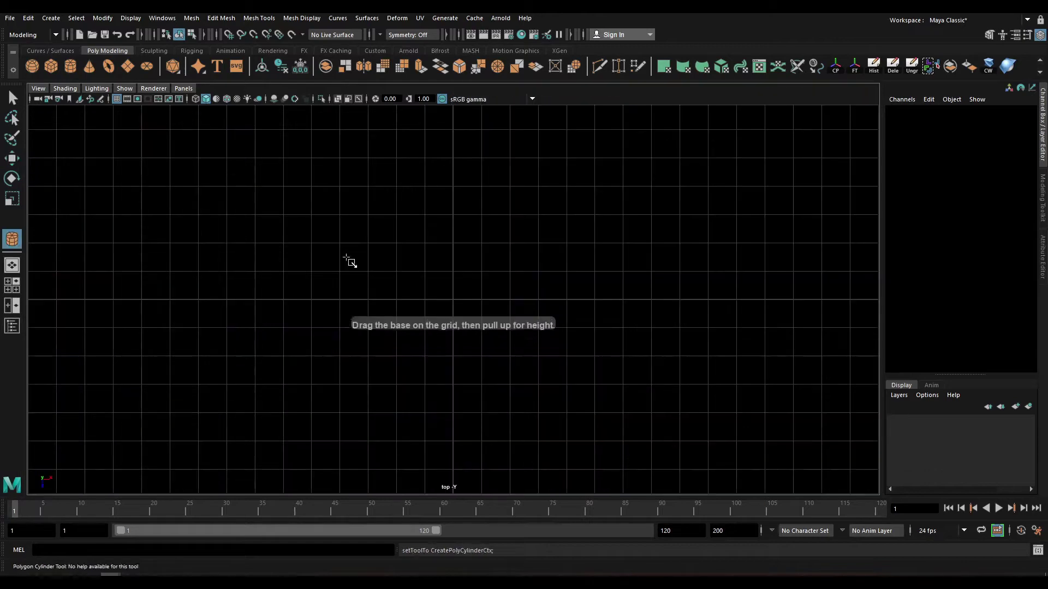
# Create a polygon cylinder at the grid centre and bevel one of its cap edges.
pyautogui.moveTo(453, 304)
pyautogui.mouseDown()
pyautogui.moveTo(507, 356)
pyautogui.moveTo(450, 270)
pyautogui.mouseUp()
pyautogui.click(449, 251)
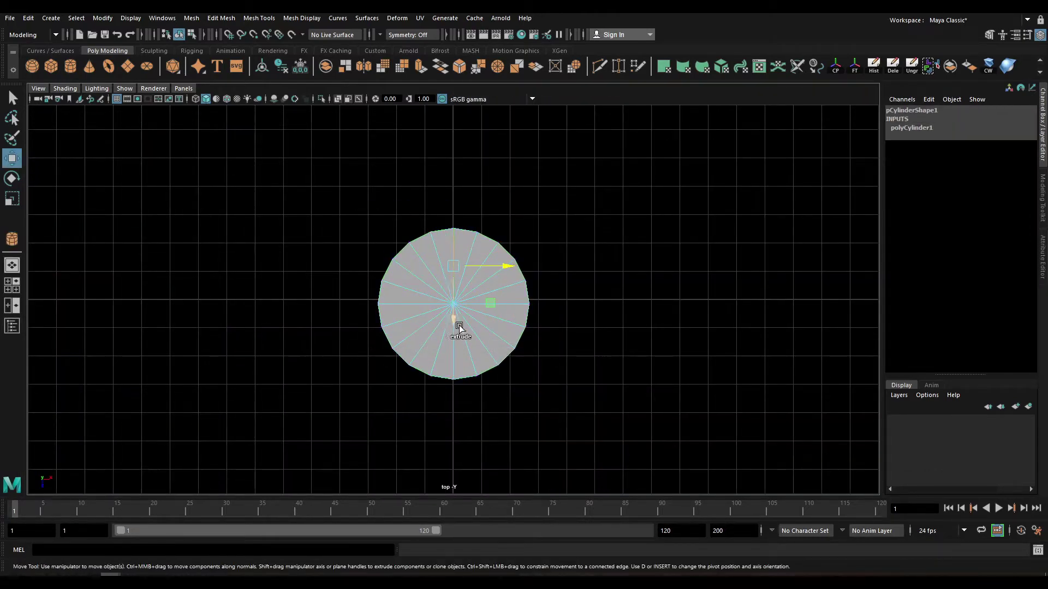
pyautogui.hotkey('ctrl', 'b')
# Move the left half of the vertices leftward to stretch the cylinder into a capsule.
pyautogui.press('q')
pyautogui.press('F9')
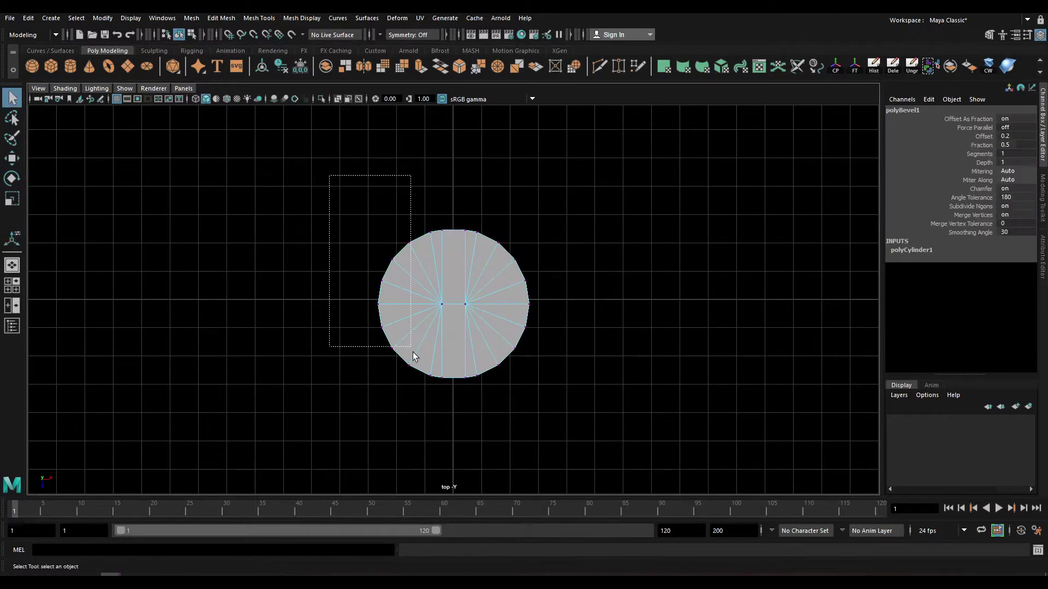
pyautogui.moveTo(328, 175); pyautogui.dragTo(445, 449)
pyautogui.press('w')
pyautogui.moveTo(477, 307); pyautogui.dragTo(279, 309)
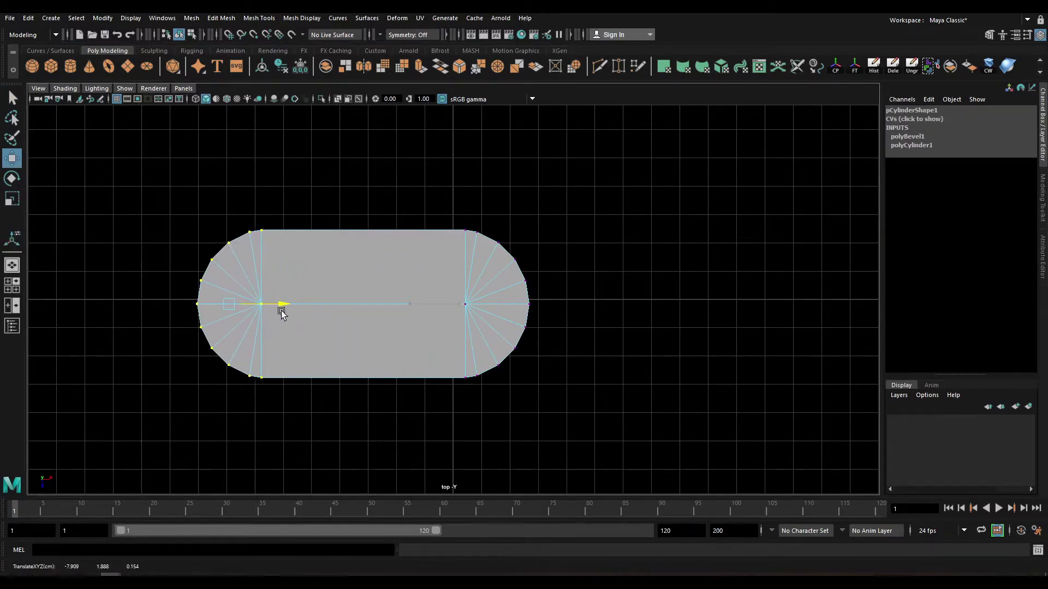
# Flatten the capsule vertically to a Y scale of 0.469.
pyautogui.press('space')
pyautogui.press('space')
pyautogui.press('f')
pyautogui.keyDown('alt'); pyautogui.moveTo(450, 307); pyautogui.dragTo(608, 302); pyautogui.keyUp('alt')
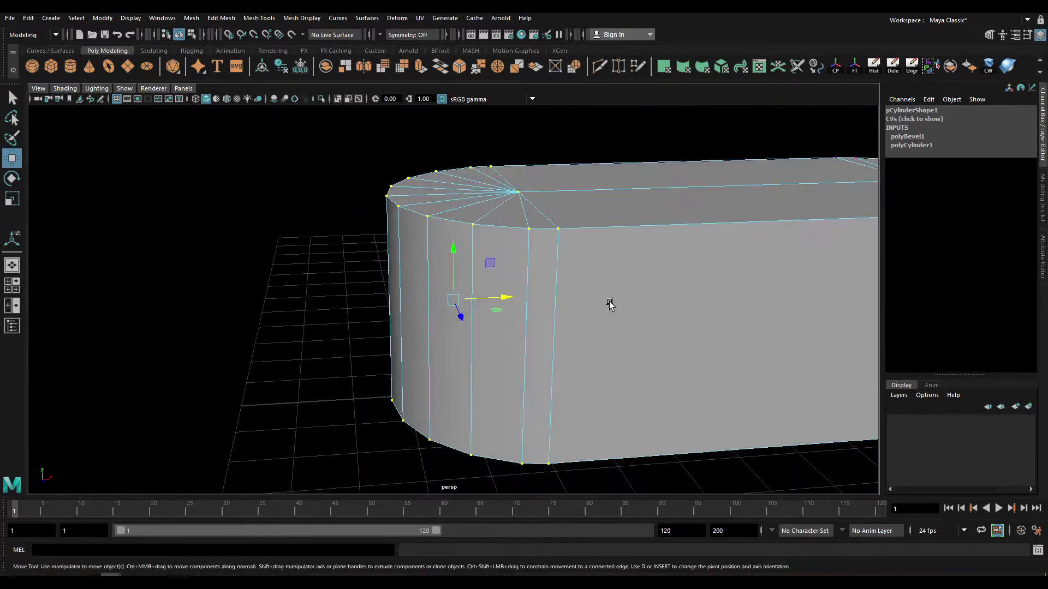
pyautogui.scroll(-3, 428, 330)
pyautogui.keyDown('alt'); pyautogui.moveTo(429, 330); pyautogui.dragTo(489, 297); pyautogui.keyUp('alt')
pyautogui.press('F8')
pyautogui.scroll(4, 441, 304)
pyautogui.scroll(-3, 441, 304)
pyautogui.press('e')
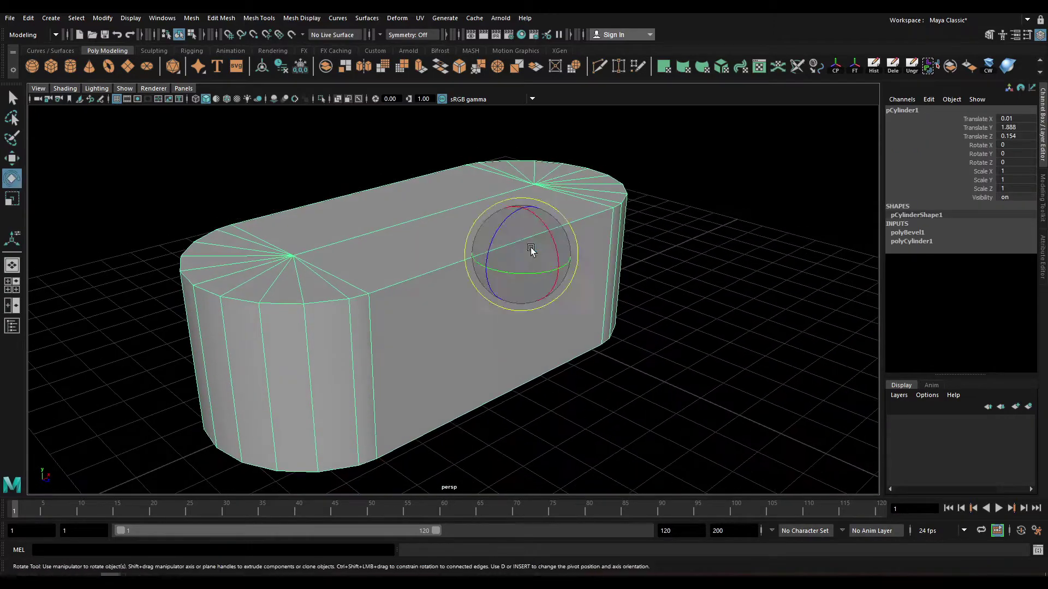
pyautogui.press('r')
pyautogui.moveTo(526, 206); pyautogui.dragTo(521, 241)
pyautogui.scroll(3, 463, 263)
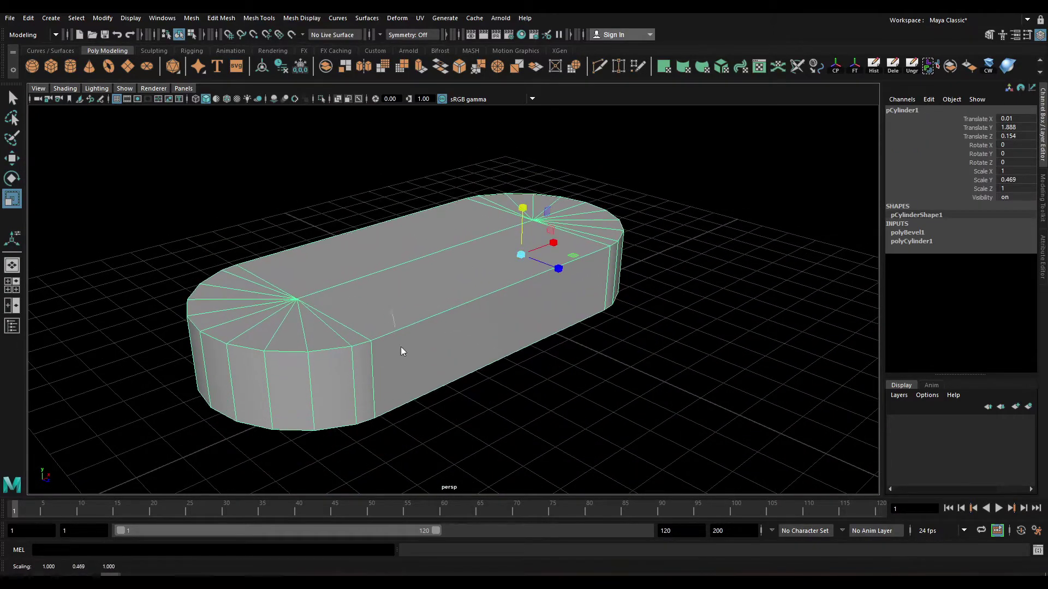
# Select edges on both capsule ends and a full edge loop, checking from the top view.
pyautogui.press('F11')
pyautogui.keyDown('alt'); pyautogui.moveTo(403, 369); pyautogui.dragTo(371, 378); pyautogui.keyUp('alt')
pyautogui.press('F10')
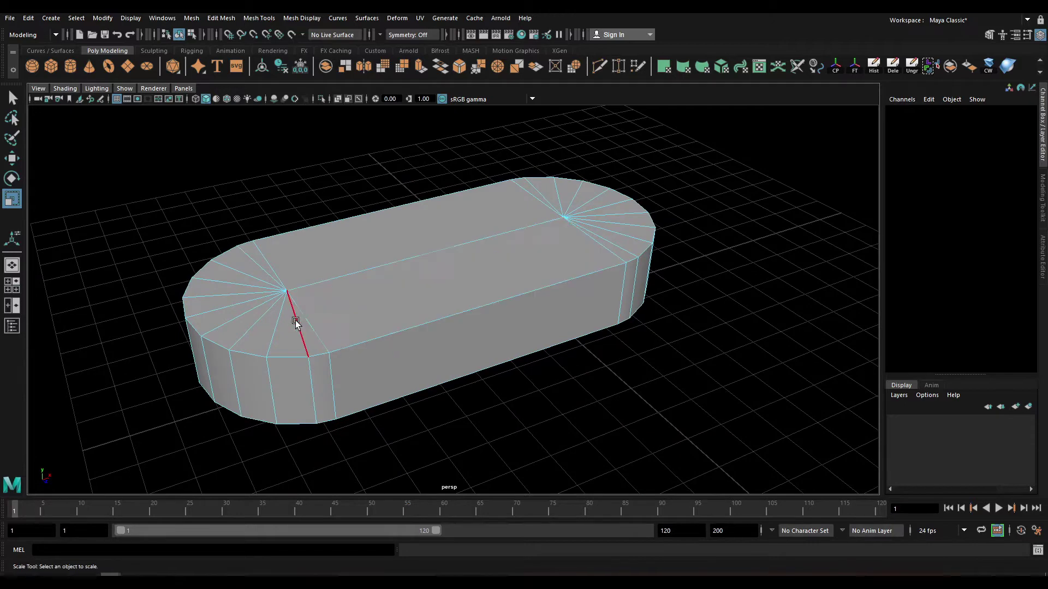
pyautogui.click(295, 322)
pyautogui.click(632, 234)
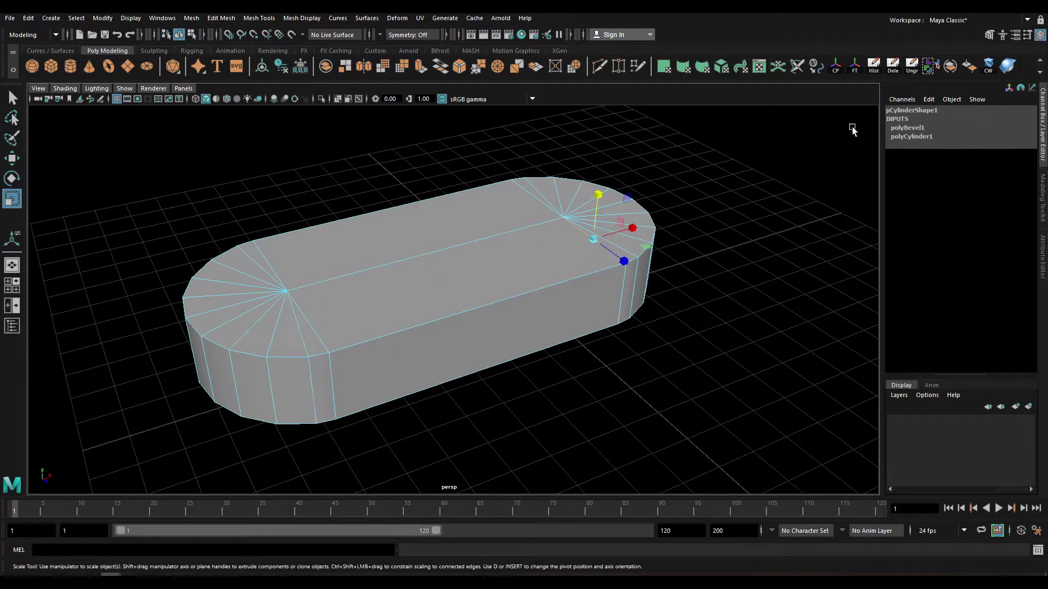
pyautogui.keyDown('shift'); pyautogui.click(591, 262); pyautogui.keyUp('shift')
pyautogui.press('space')
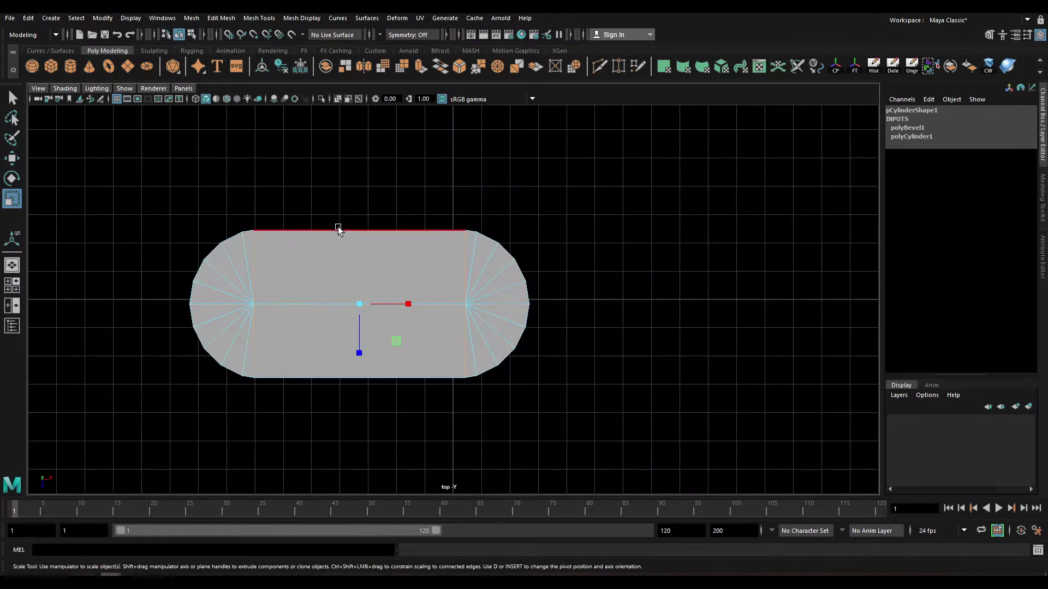
pyautogui.press('space')
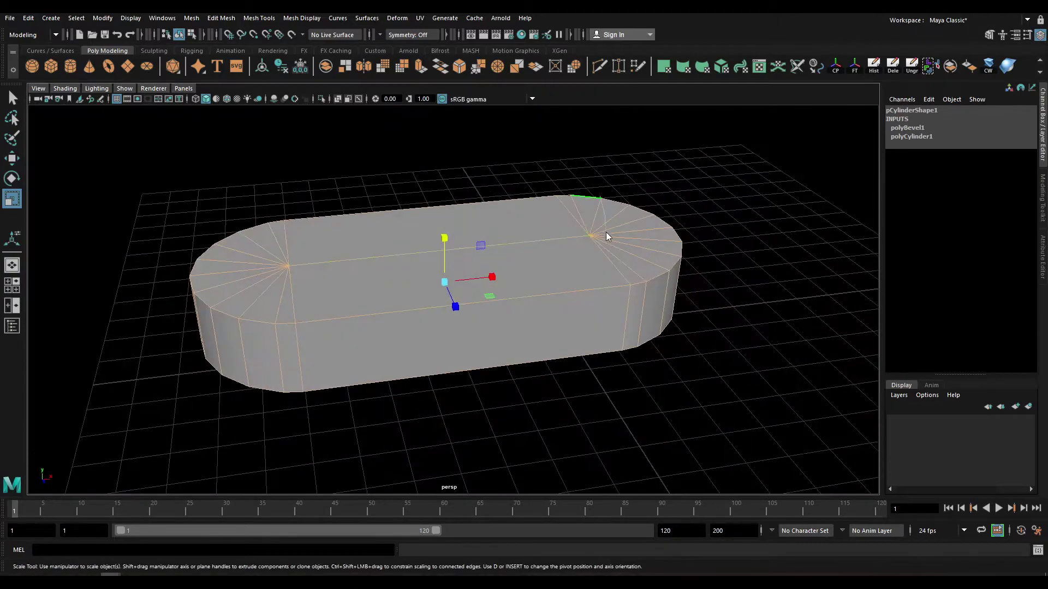
pyautogui.doubleClick(281, 214)
pyautogui.press('space')
pyautogui.press('q')
pyautogui.press('space')
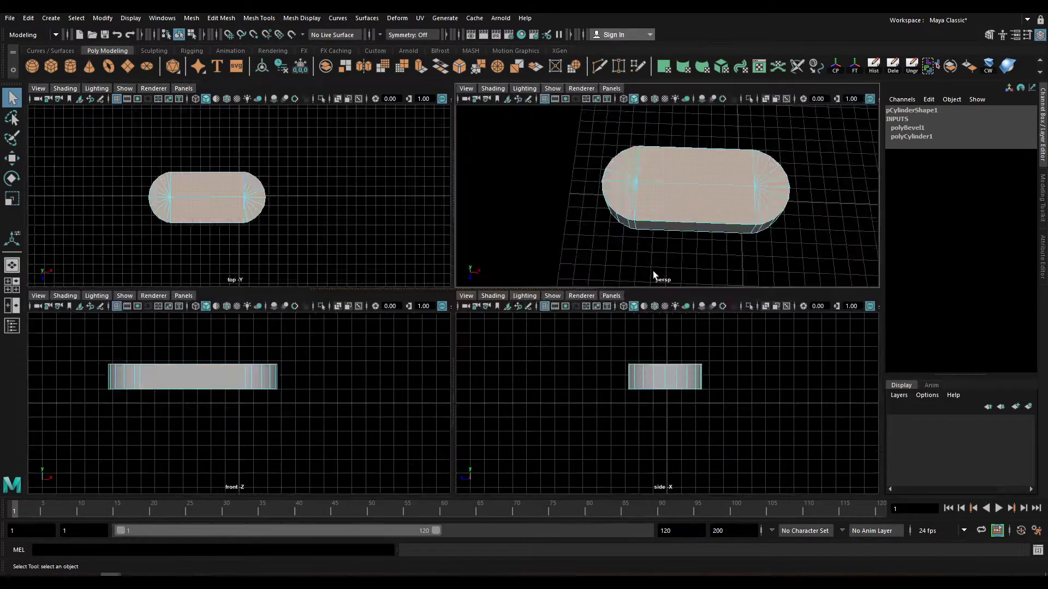
pyautogui.press('space')
# Delete the capsule's top faces and slice a horizontal edge loop around the shell.
pyautogui.click(549, 280)
pyautogui.press('Delete')
pyautogui.moveTo(435, 264)
pyautogui.keyDown('alt'); pyautogui.mouseDown()
pyautogui.moveTo(397, 328)
pyautogui.moveTo(392, 398)
pyautogui.moveTo(408, 318)
pyautogui.mouseUp(); pyautogui.keyUp('alt')
pyautogui.click(408, 319)
pyautogui.keyDown('shift'); pyautogui.moveTo(407, 319); pyautogui.dragTo(405, 311, button='right'); pyautogui.keyUp('shift')
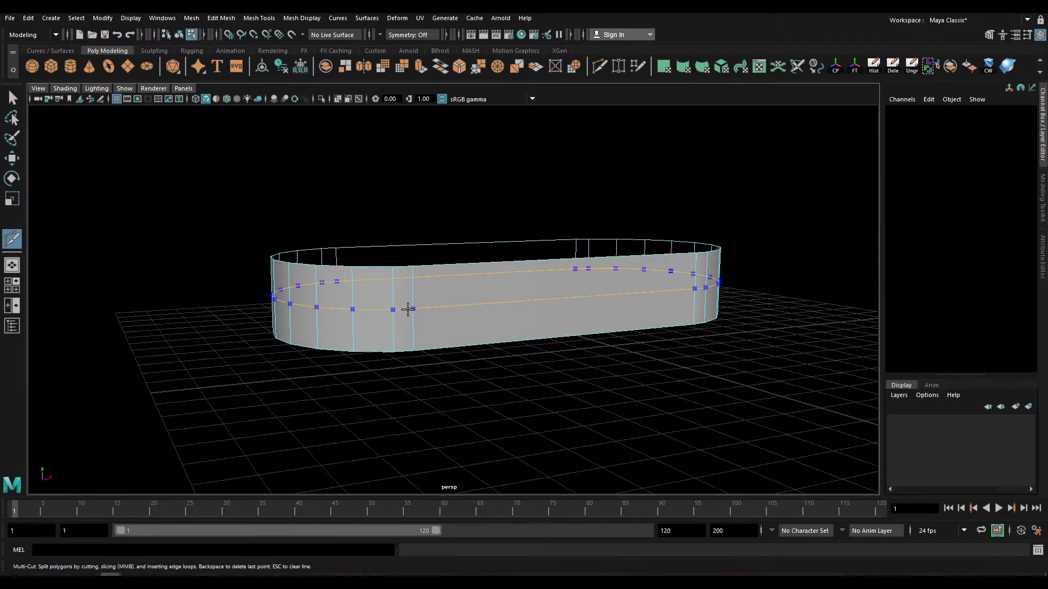
# Delete the lower band of faces below the new edge loop.
pyautogui.press('q')
pyautogui.scroll(2, 397, 316)
pyautogui.click(424, 360)
pyautogui.click(414, 340)
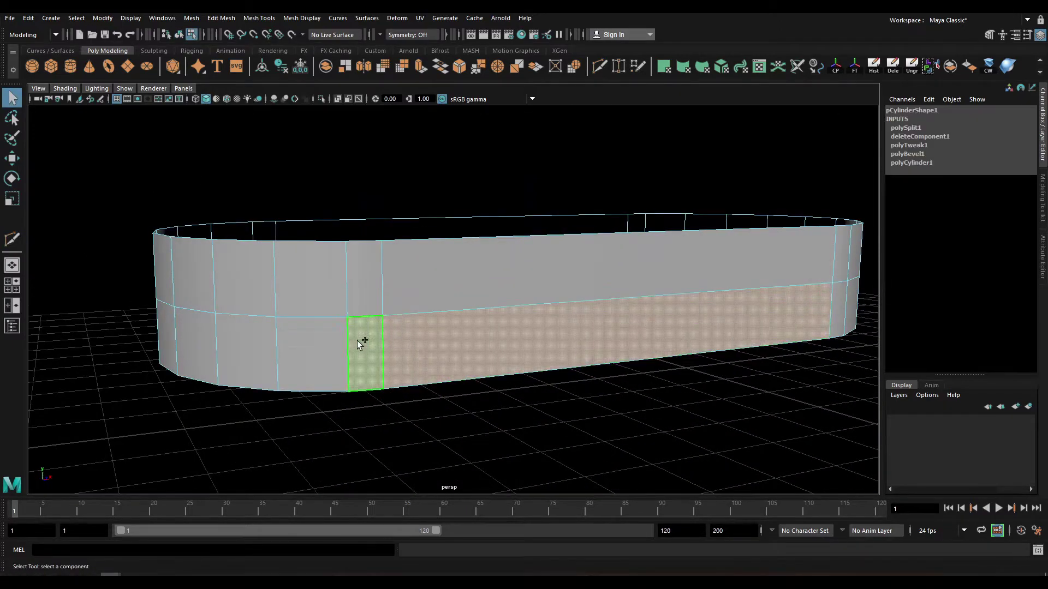
pyautogui.keyDown('shift'); pyautogui.doubleClick(357, 340); pyautogui.keyUp('shift')
pyautogui.press('Delete')
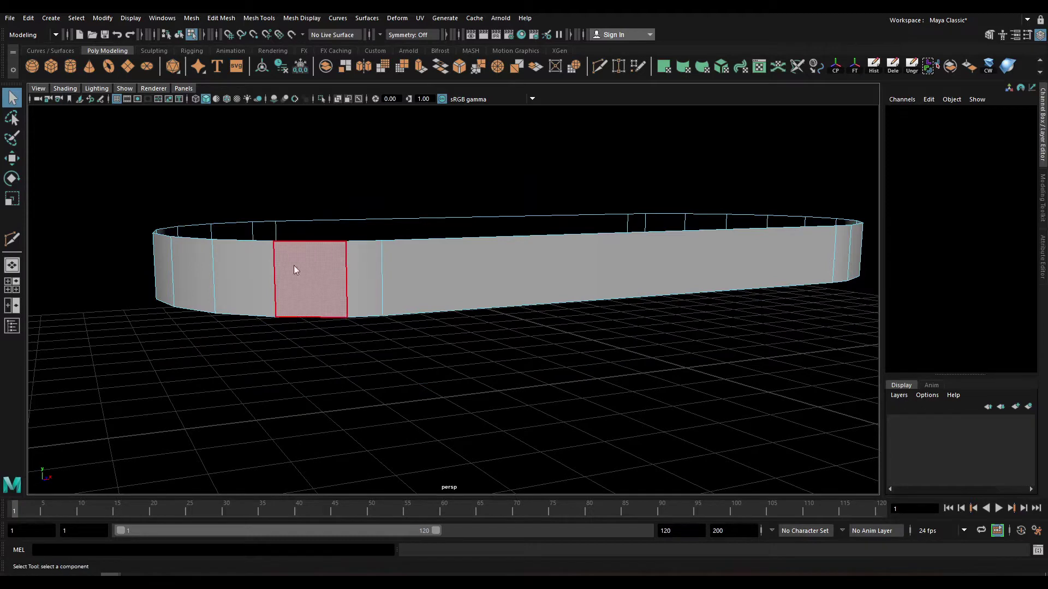
# Bridge opposite edges at the left end and close the left end cap.
pyautogui.keyDown('alt'); pyautogui.moveTo(293, 266); pyautogui.dragTo(309, 328); pyautogui.keyUp('alt')
pyautogui.click(300, 174)
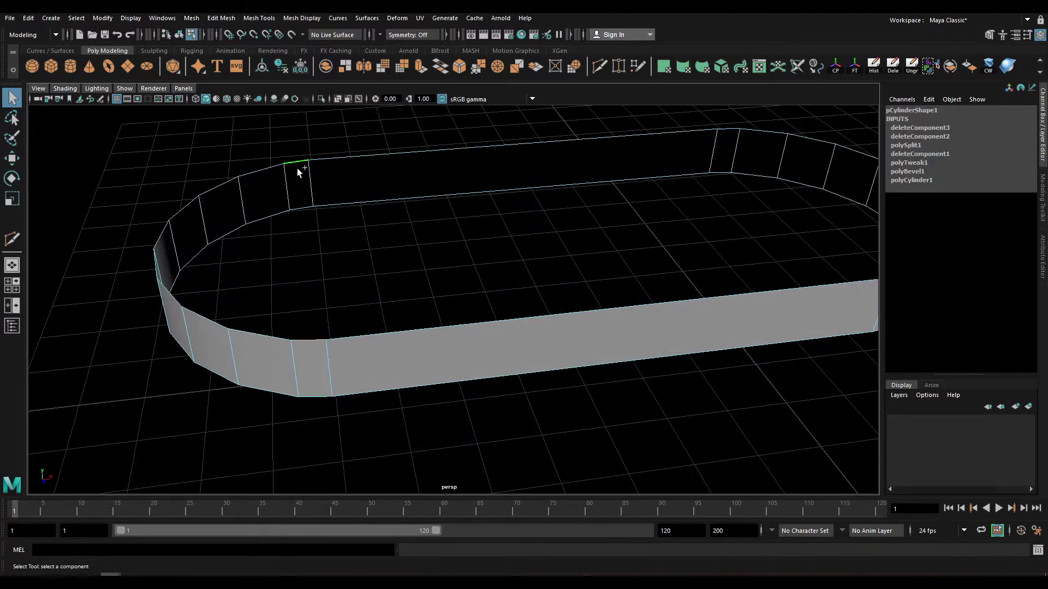
pyautogui.keyDown('shift'); pyautogui.moveTo(315, 146); pyautogui.dragTo(262, 166, button='right'); pyautogui.keyUp('shift')
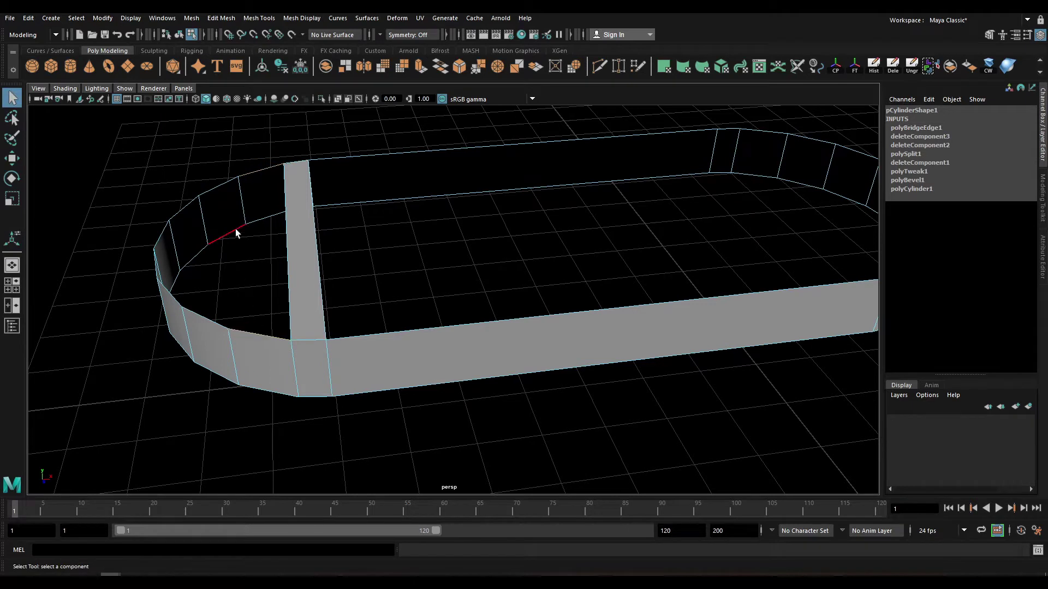
pyautogui.keyDown('shift'); pyautogui.moveTo(236, 232); pyautogui.dragTo(236, 229, button='right'); pyautogui.keyUp('shift')
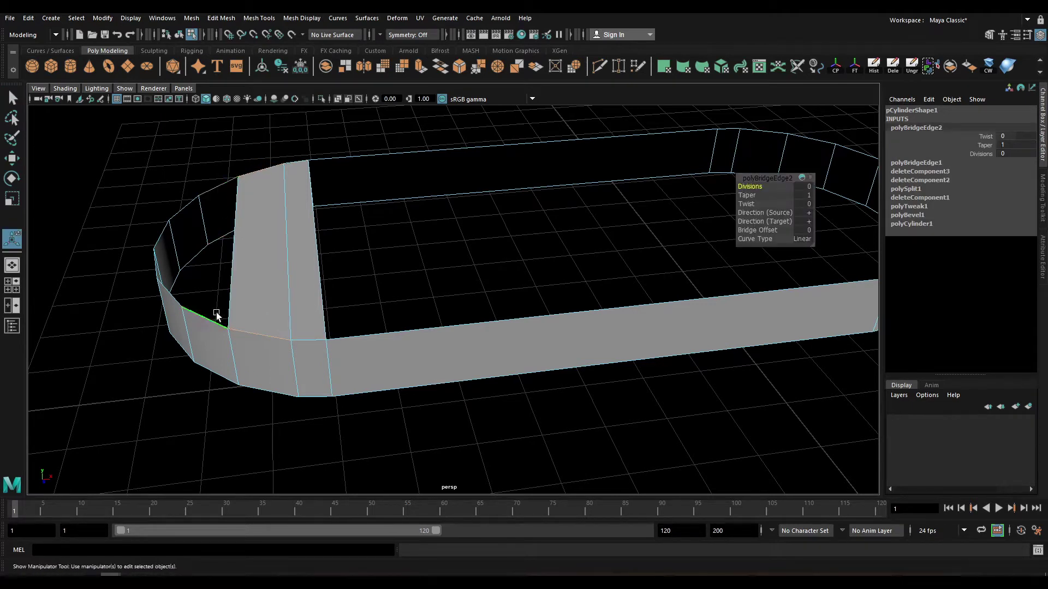
pyautogui.press('g')
pyautogui.click(185, 212)
pyautogui.keyDown('shift'); pyautogui.moveTo(182, 214); pyautogui.dragTo(183, 214, button='right'); pyautogui.keyUp('shift')
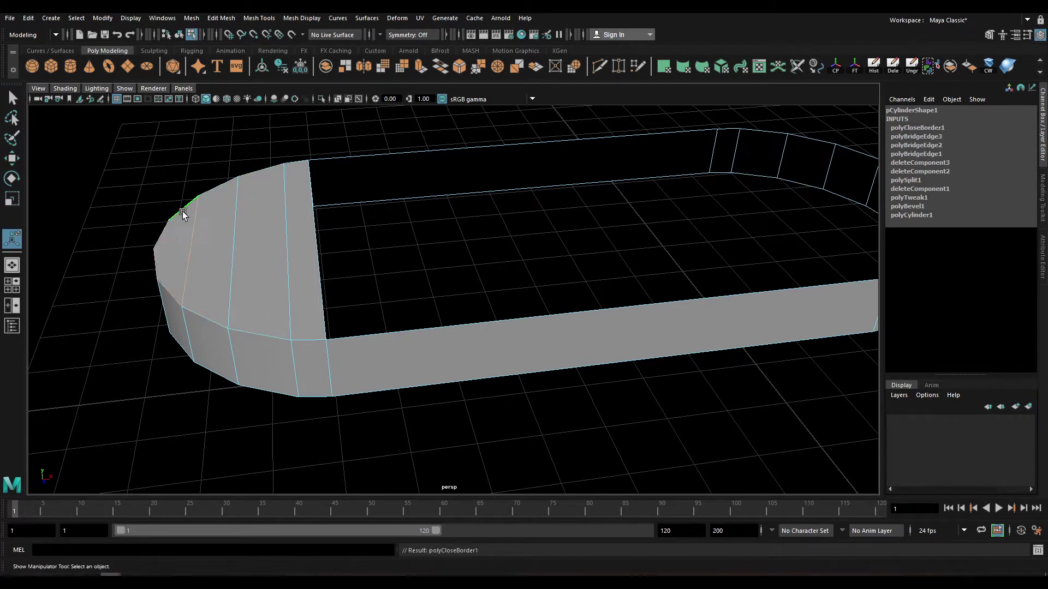
# Bridge the selected edges across the open ring at the right end.
pyautogui.moveTo(183, 214)
pyautogui.keyDown('alt'); pyautogui.mouseDown(button='middle')
pyautogui.moveTo(501, 269)
pyautogui.moveTo(458, 281)
pyautogui.mouseUp(button='middle'); pyautogui.keyUp('alt')
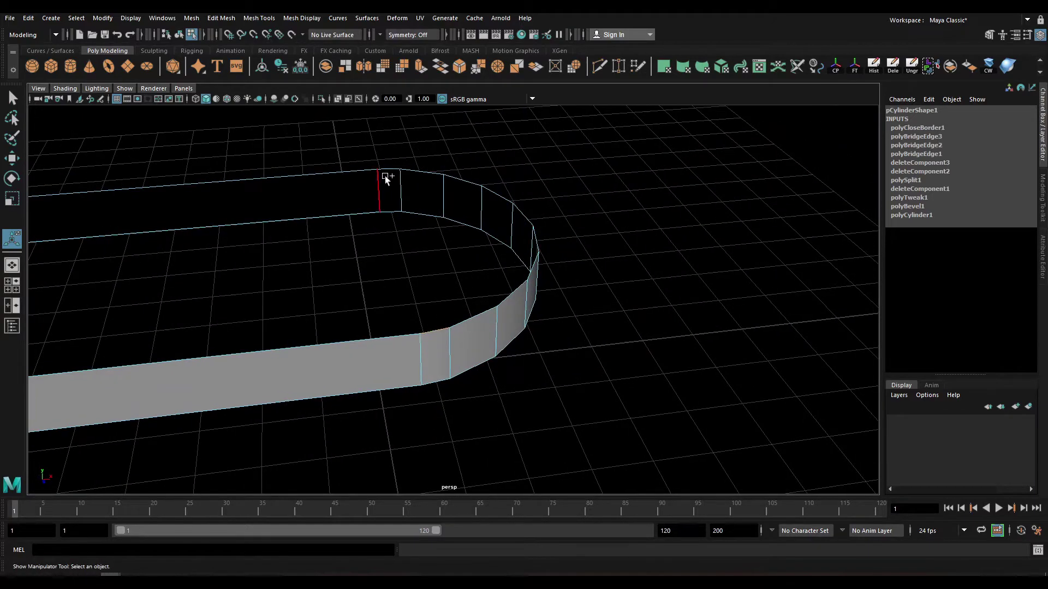
pyautogui.keyDown('shift'); pyautogui.moveTo(385, 174); pyautogui.dragTo(385, 173, button='right'); pyautogui.keyUp('shift')
pyautogui.keyDown('alt'); pyautogui.moveTo(346, 241); pyautogui.dragTo(295, 276); pyautogui.keyUp('alt')
pyautogui.press('q')
pyautogui.press('F8')
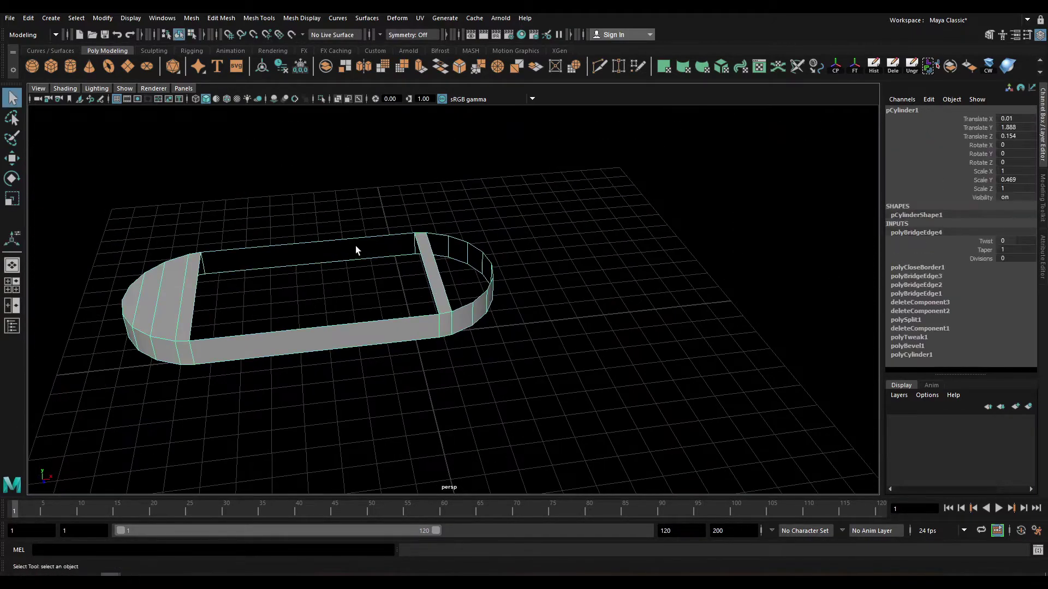
pyautogui.scroll(3, 415, 234)
# Bridge paired edges on the rounded right end and fill its open top.
pyautogui.press('F10')
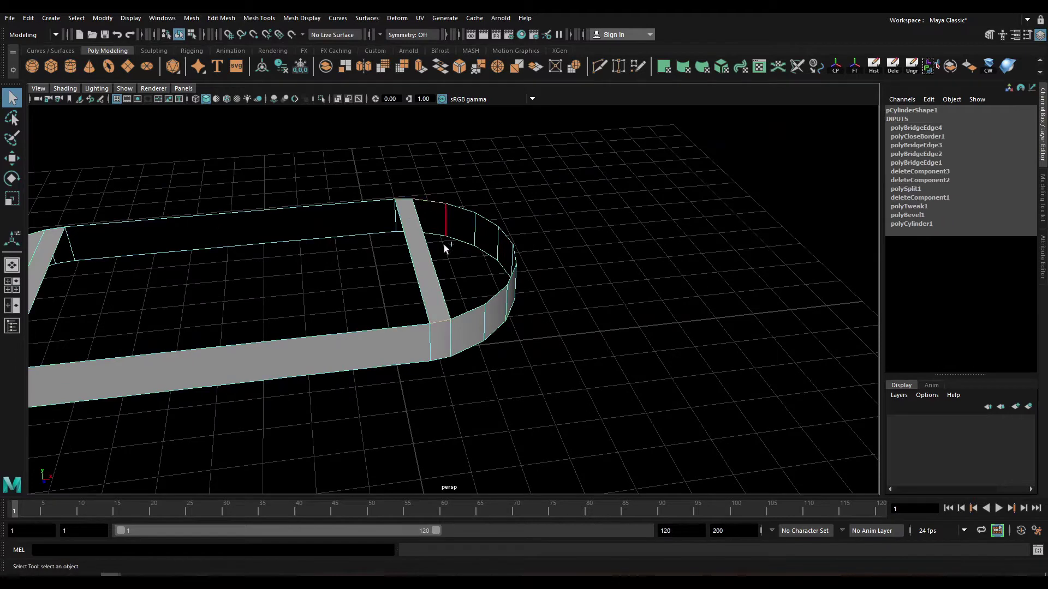
pyautogui.click(465, 315)
pyautogui.keyDown('shift'); pyautogui.click(466, 227); pyautogui.keyUp('shift')
pyautogui.keyDown('shift'); pyautogui.moveTo(466, 228); pyautogui.dragTo(466, 228, button='right'); pyautogui.keyUp('shift')
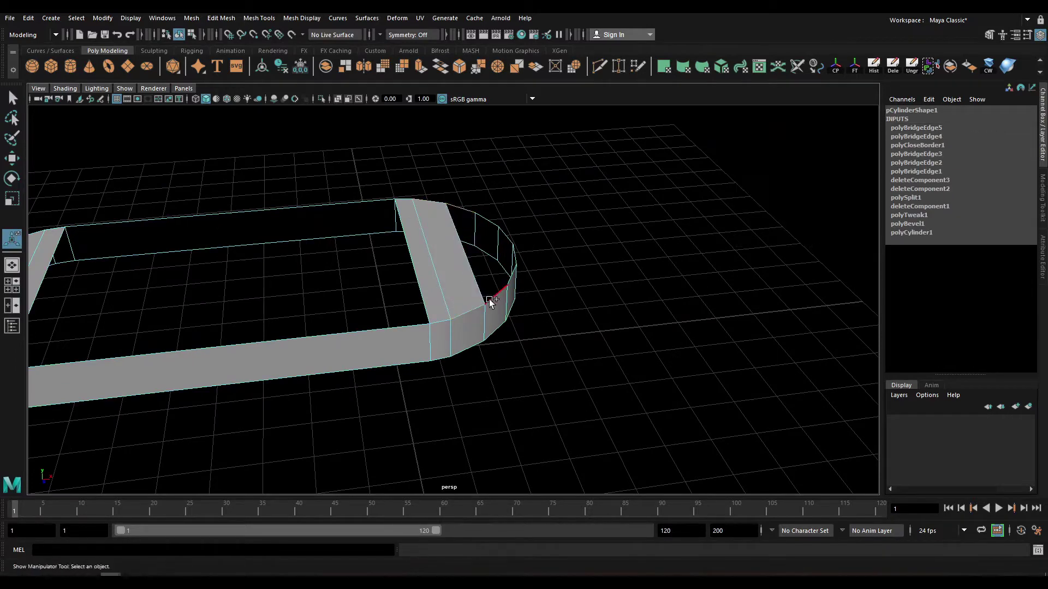
pyautogui.moveTo(490, 300)
pyautogui.keyDown('shift'); pyautogui.mouseDown(button='right')
pyautogui.moveTo(517, 276)
pyautogui.moveTo(475, 273)
pyautogui.mouseUp(button='right'); pyautogui.keyUp('shift')
pyautogui.click(513, 274)
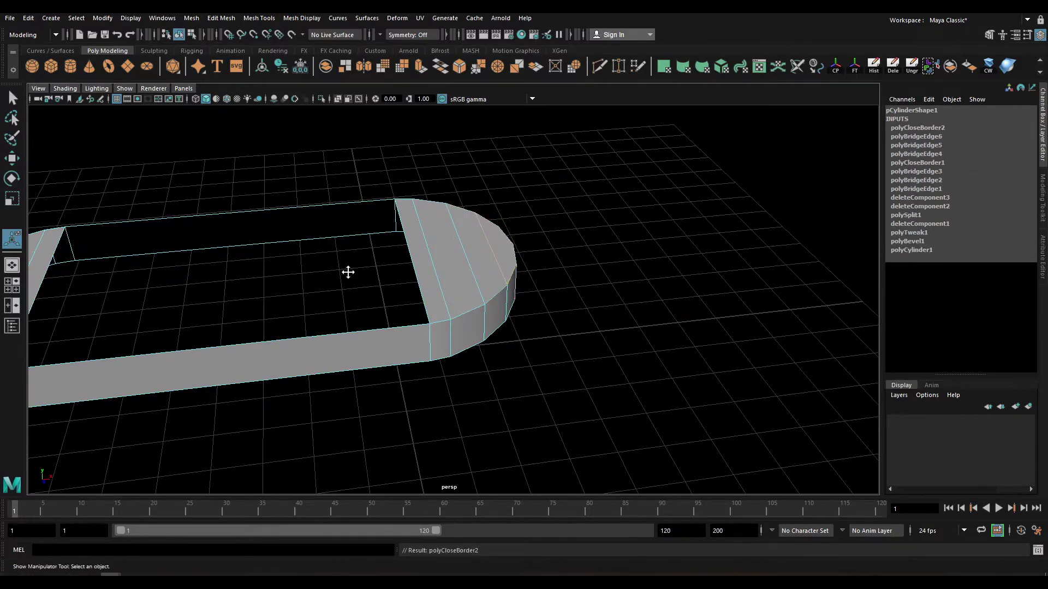
# Bridge the top and bottom inner edges to fill the remaining top hole.
pyautogui.moveTo(346, 272)
pyautogui.keyDown('alt'); pyautogui.mouseDown(button='middle')
pyautogui.moveTo(394, 271)
pyautogui.moveTo(384, 291)
pyautogui.mouseUp(button='middle'); pyautogui.keyUp('alt')
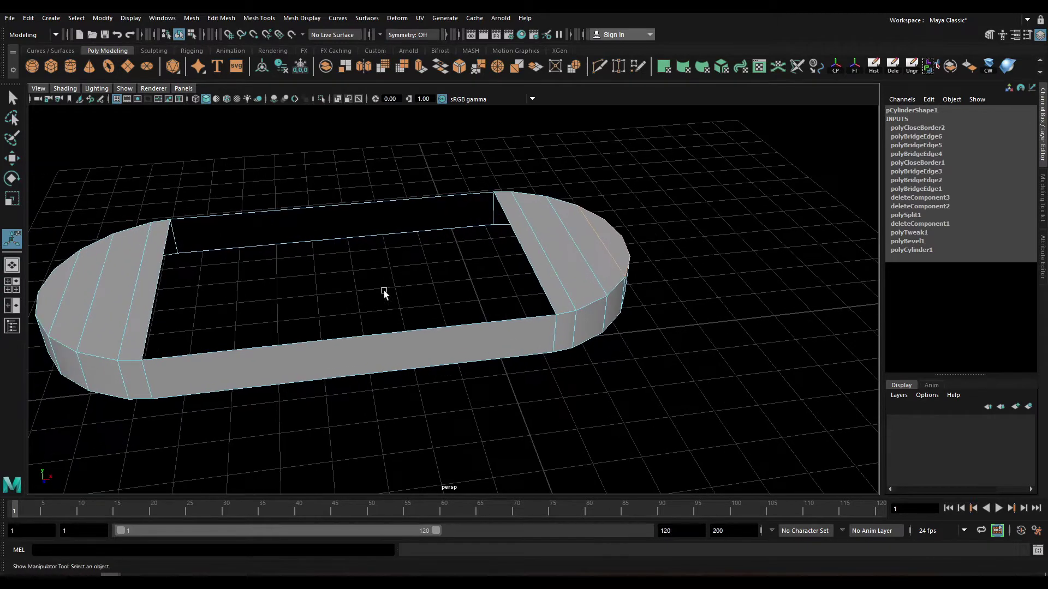
pyautogui.click(257, 213)
pyautogui.keyDown('shift'); pyautogui.click(262, 343); pyautogui.keyUp('shift')
pyautogui.keyDown('shift'); pyautogui.moveTo(261, 343); pyautogui.dragTo(234, 328, button='right'); pyautogui.keyUp('shift')
pyautogui.keyDown('alt'); pyautogui.moveTo(234, 327); pyautogui.dragTo(226, 281); pyautogui.keyUp('alt')
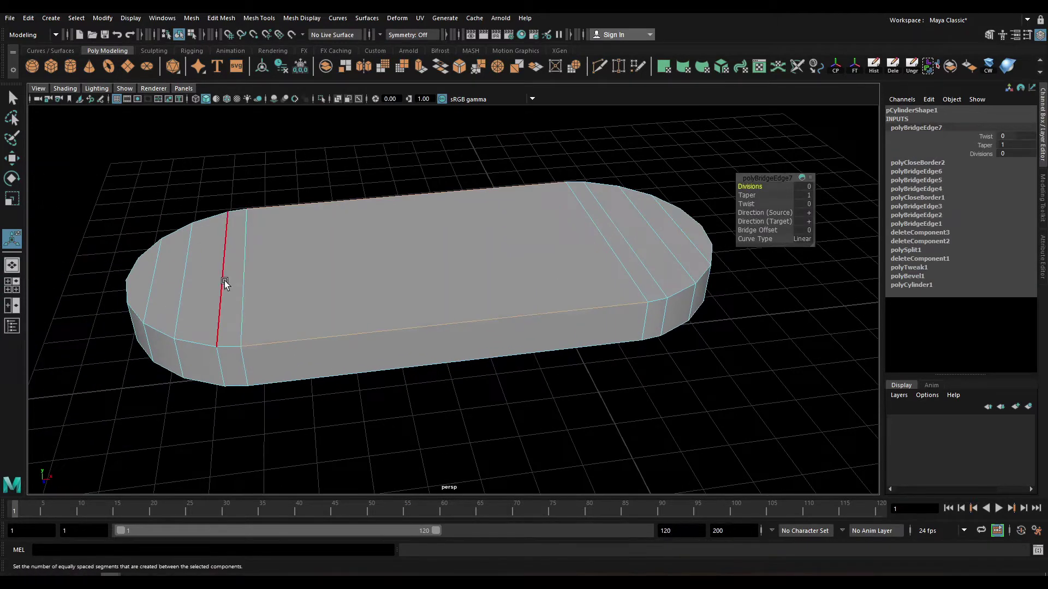
pyautogui.keyDown('shift'); pyautogui.moveTo(227, 281); pyautogui.dragTo(280, 287, button='right'); pyautogui.keyUp('shift')
# Commit the lengthwise Multi-Cut across the top and add another cut on the slab.
pyautogui.press('Return')
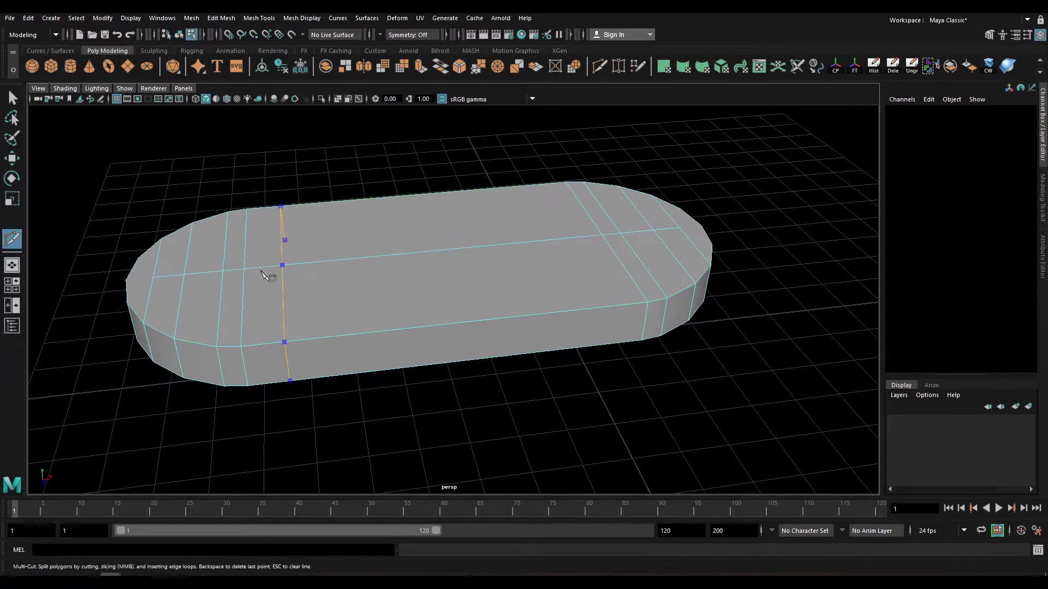
pyautogui.keyDown('alt'); pyautogui.moveTo(276, 273); pyautogui.dragTo(401, 312); pyautogui.keyUp('alt')
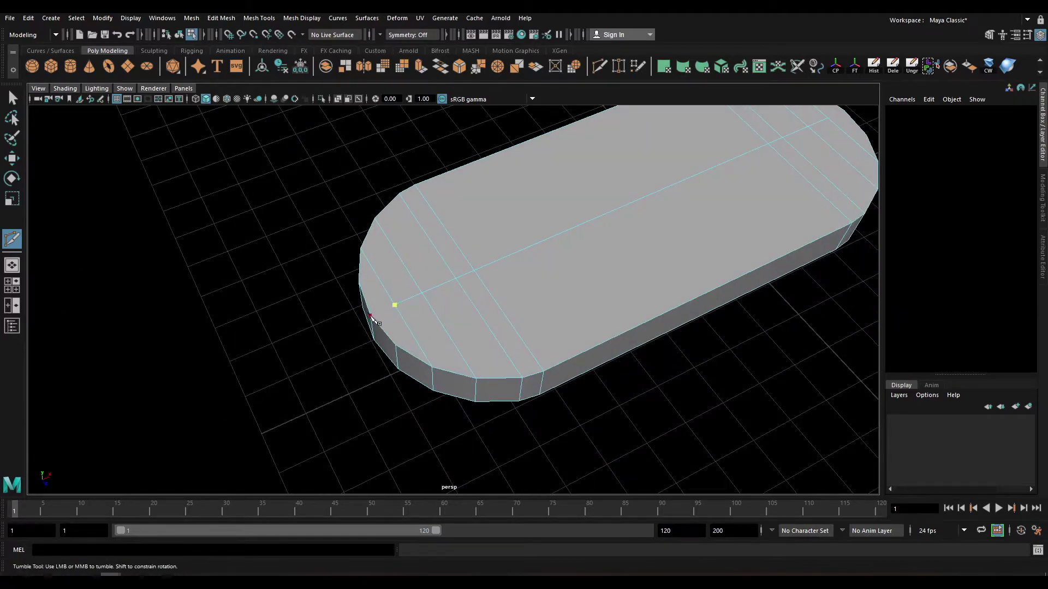
pyautogui.moveTo(568, 276)
pyautogui.keyDown('alt'); pyautogui.mouseDown()
pyautogui.moveTo(491, 339)
pyautogui.moveTo(452, 343)
pyautogui.mouseUp(); pyautogui.keyUp('alt')
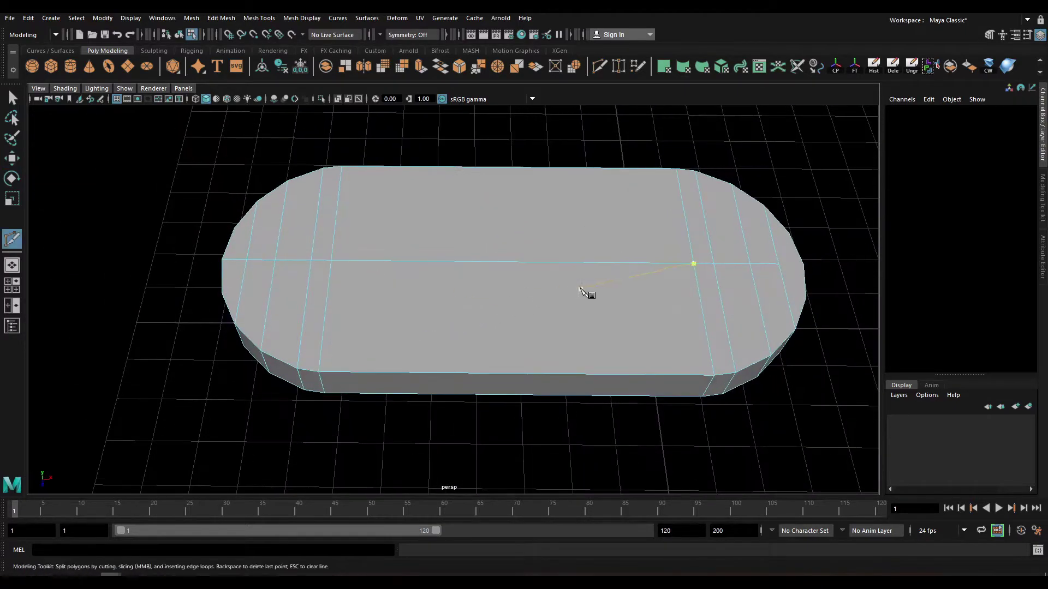
pyautogui.keyDown('alt'); pyautogui.moveTo(579, 288); pyautogui.dragTo(406, 274, button='middle'); pyautogui.keyUp('alt')
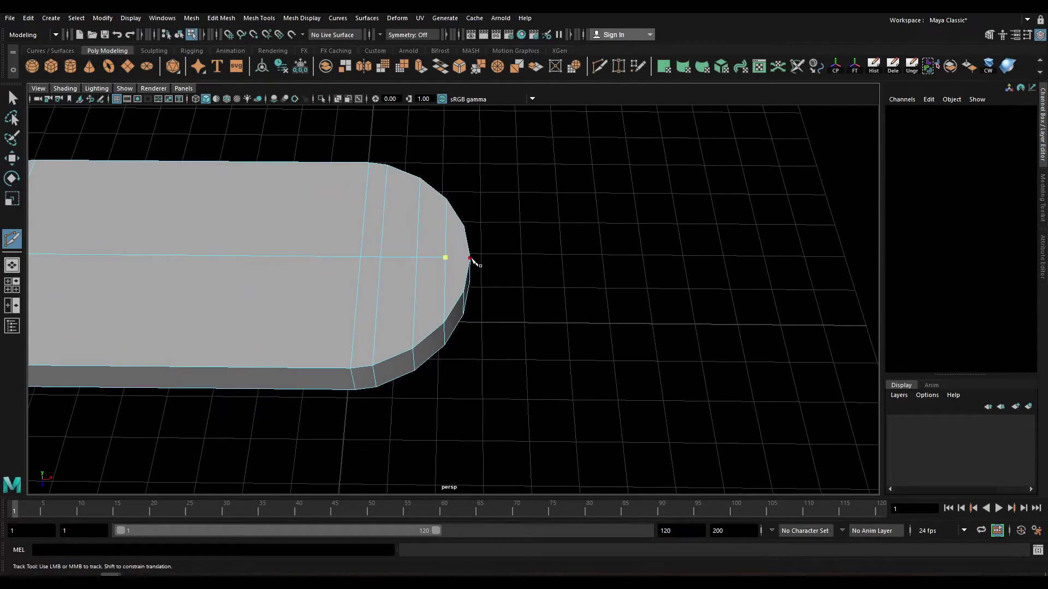
pyautogui.press('w')
pyautogui.keyDown('alt'); pyautogui.moveTo(347, 285); pyautogui.dragTo(491, 334); pyautogui.keyUp('alt')
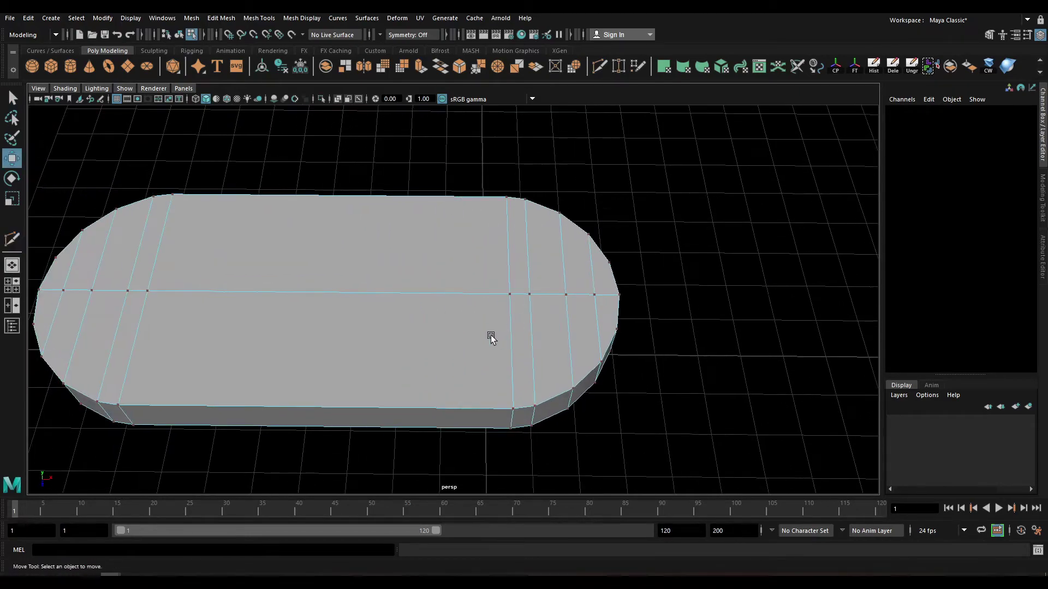
pyautogui.click(496, 258)
pyautogui.press('y')
pyautogui.keyDown('alt'); pyautogui.moveTo(300, 246); pyautogui.dragTo(387, 311); pyautogui.keyUp('alt')
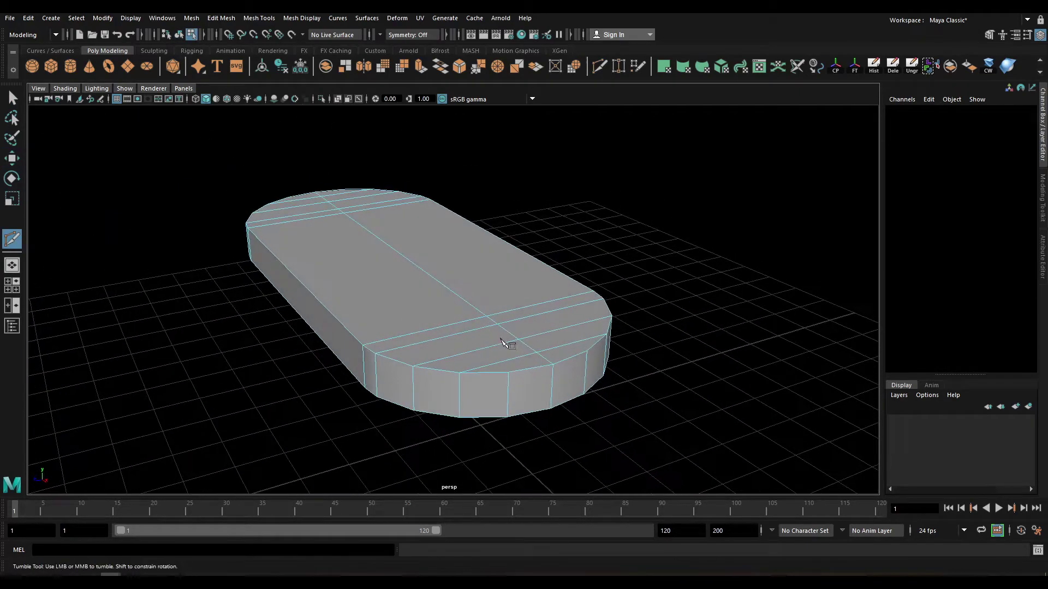
pyautogui.keyDown('alt'); pyautogui.moveTo(508, 347); pyautogui.dragTo(458, 303, button='middle'); pyautogui.keyUp('alt')
pyautogui.click(455, 297)
# Delete the slab's top faces and stretch the open ring wider along X.
pyautogui.press('w')
pyautogui.click(358, 262)
pyautogui.press('Delete')
pyautogui.press('r')
pyautogui.moveTo(358, 262)
pyautogui.keyDown('alt'); pyautogui.mouseDown()
pyautogui.moveTo(398, 334)
pyautogui.moveTo(365, 358)
pyautogui.moveTo(405, 372)
pyautogui.mouseUp(); pyautogui.keyUp('alt')
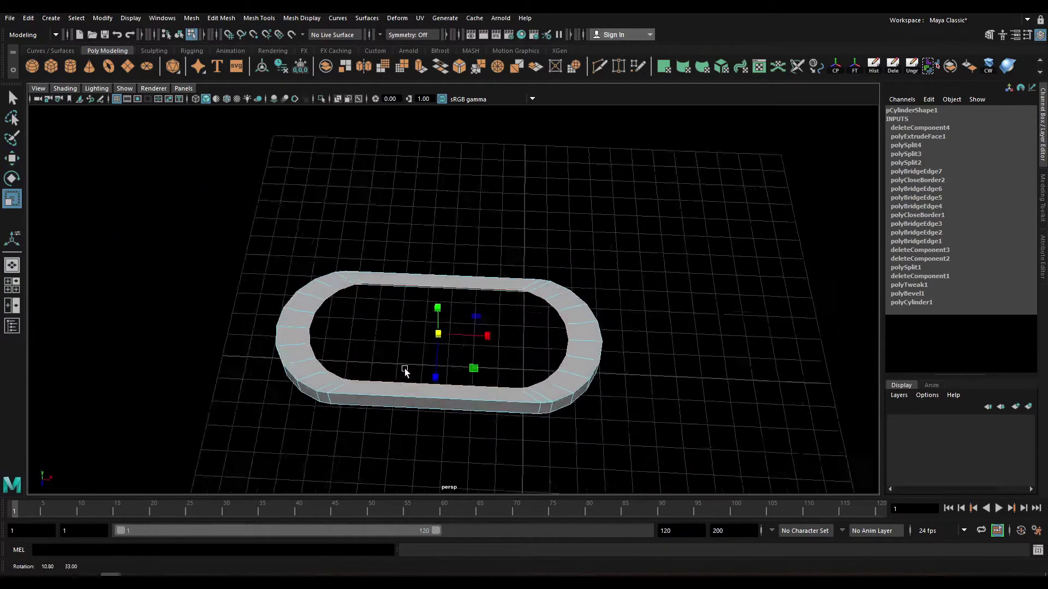
pyautogui.scroll(3, 396, 358)
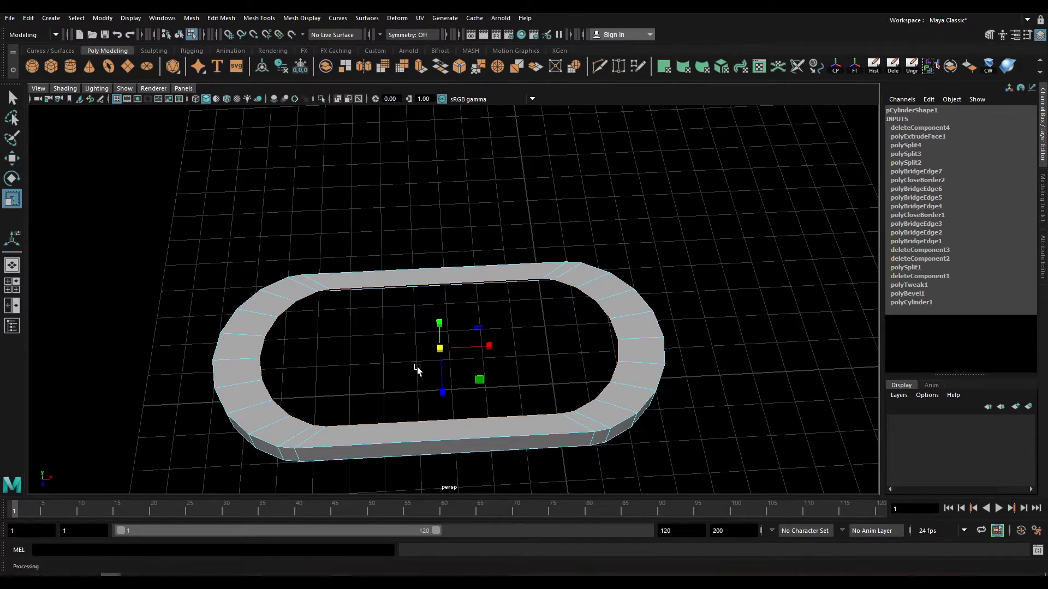
pyautogui.moveTo(487, 345); pyautogui.dragTo(493, 344)
# Shrink the inner loop to thicken the ring, then extrude the inner edge loop.
pyautogui.scroll(3, 446, 361)
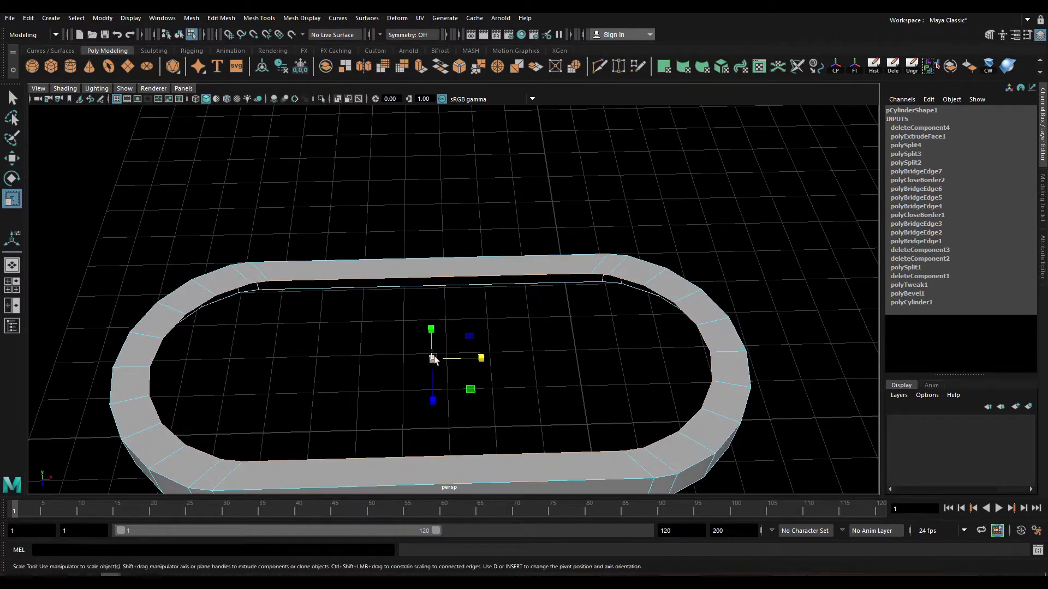
pyautogui.moveTo(433, 358)
pyautogui.mouseDown()
pyautogui.moveTo(402, 362)
pyautogui.moveTo(421, 367)
pyautogui.moveTo(432, 403)
pyautogui.mouseUp()
pyautogui.moveTo(168, 265); pyautogui.dragTo(227, 248)
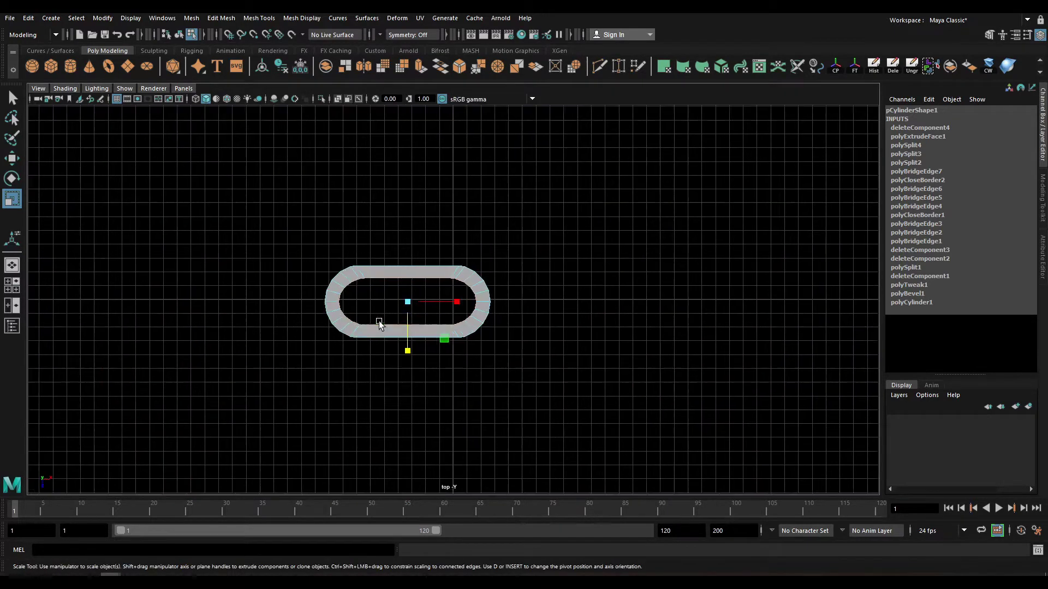
pyautogui.scroll(3, 379, 324)
pyautogui.moveTo(588, 203)
pyautogui.mouseDown()
pyautogui.moveTo(449, 292)
pyautogui.moveTo(440, 134)
pyautogui.moveTo(444, 170)
pyautogui.moveTo(444, 158)
pyautogui.mouseUp()
pyautogui.scroll(-3, 449, 292)
pyautogui.hotkey('ctrl', 'e')
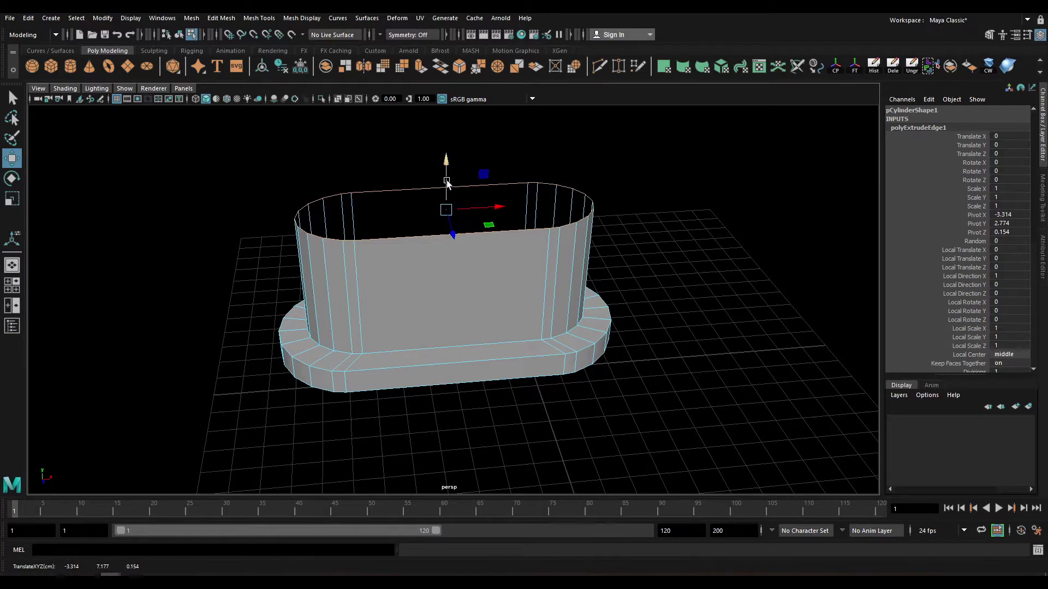
# Scale the extruded top loop inward to taper the wall, undoing the overshoot.
pyautogui.moveTo(418, 186)
pyautogui.keyDown('alt'); pyautogui.mouseDown()
pyautogui.moveTo(468, 276)
pyautogui.moveTo(487, 268)
pyautogui.moveTo(469, 287)
pyautogui.moveTo(473, 334)
pyautogui.mouseUp(); pyautogui.keyUp('alt')
pyautogui.press('e')
pyautogui.press('r')
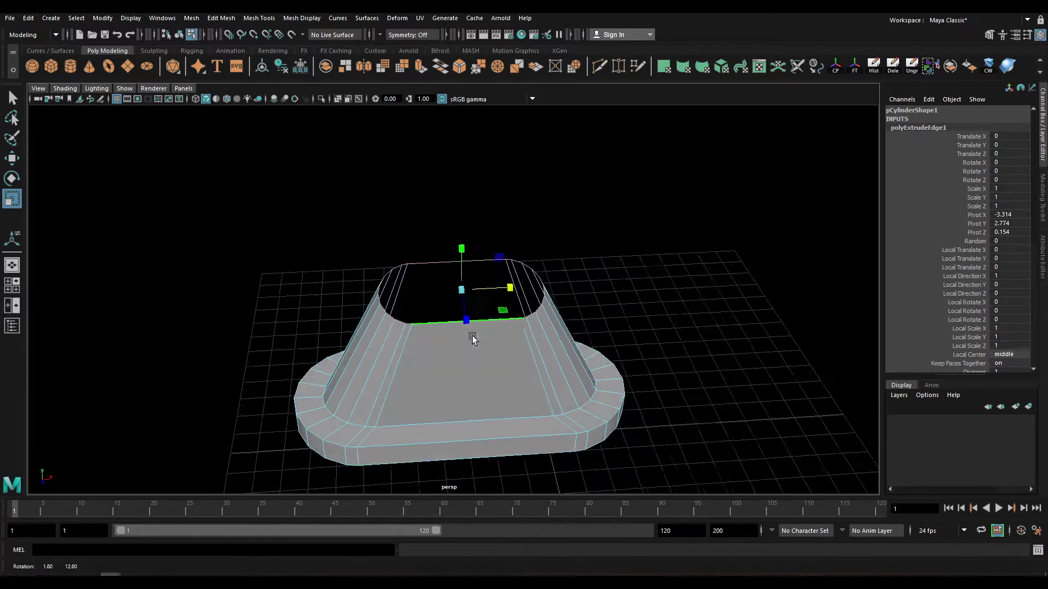
pyautogui.moveTo(470, 293)
pyautogui.mouseDown()
pyautogui.moveTo(405, 322)
pyautogui.moveTo(446, 325)
pyautogui.moveTo(523, 265)
pyautogui.moveTo(509, 316)
pyautogui.moveTo(476, 268)
pyautogui.mouseUp()
pyautogui.hotkey('ctrl', 'z')
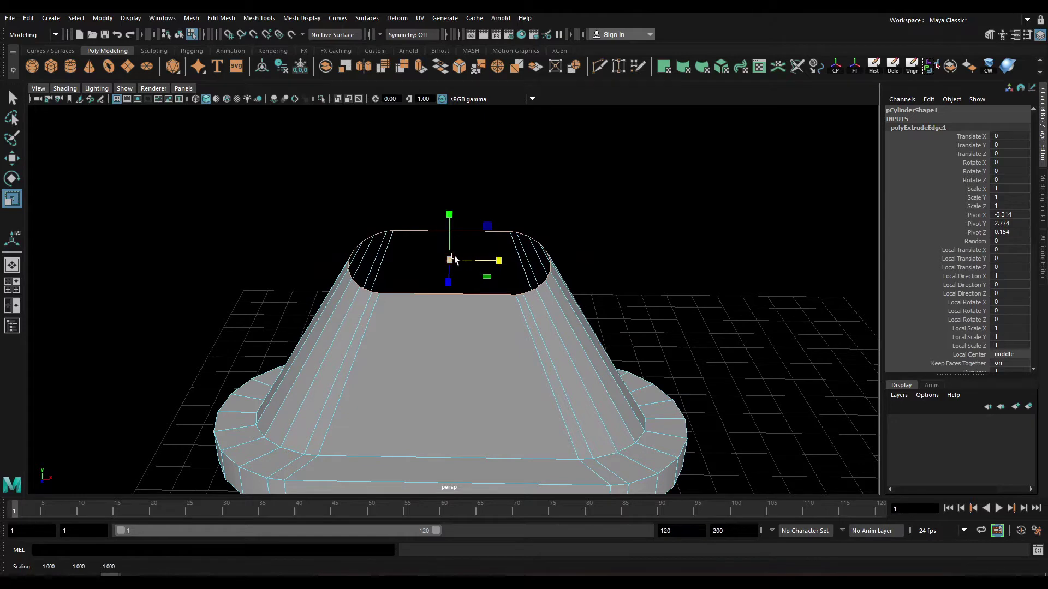
# Clear the selection and reselect the whole top edge loop from a lower view.
pyautogui.click(483, 314)
pyautogui.moveTo(486, 320)
pyautogui.keyDown('alt'); pyautogui.mouseDown()
pyautogui.moveTo(473, 296)
pyautogui.moveTo(474, 305)
pyautogui.mouseUp(); pyautogui.keyUp('alt')
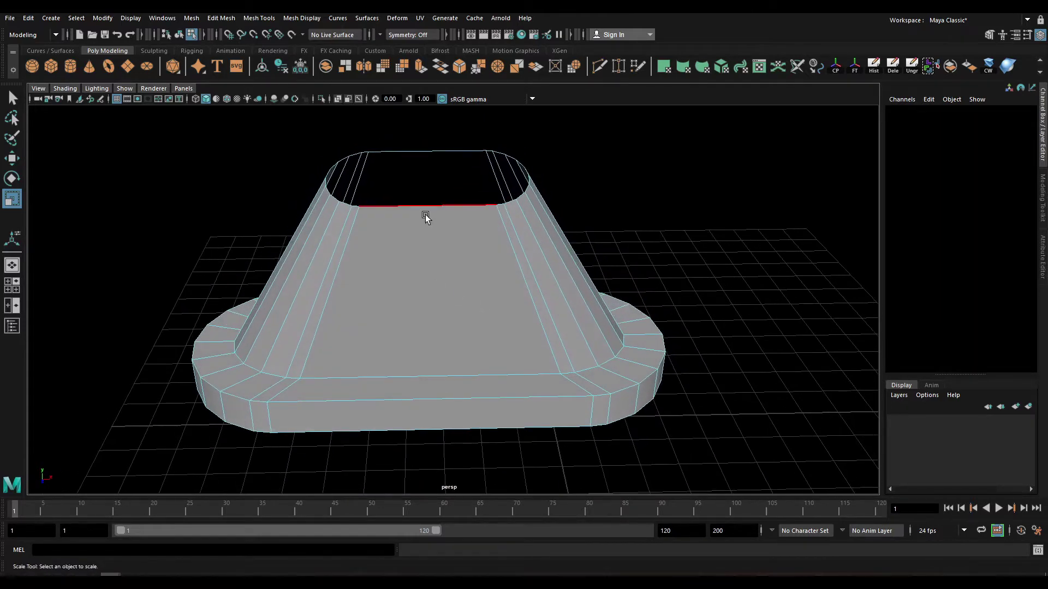
pyautogui.moveTo(429, 204)
pyautogui.keyDown('alt'); pyautogui.mouseDown()
pyautogui.moveTo(434, 231)
pyautogui.moveTo(455, 250)
pyautogui.mouseUp(); pyautogui.keyUp('alt')
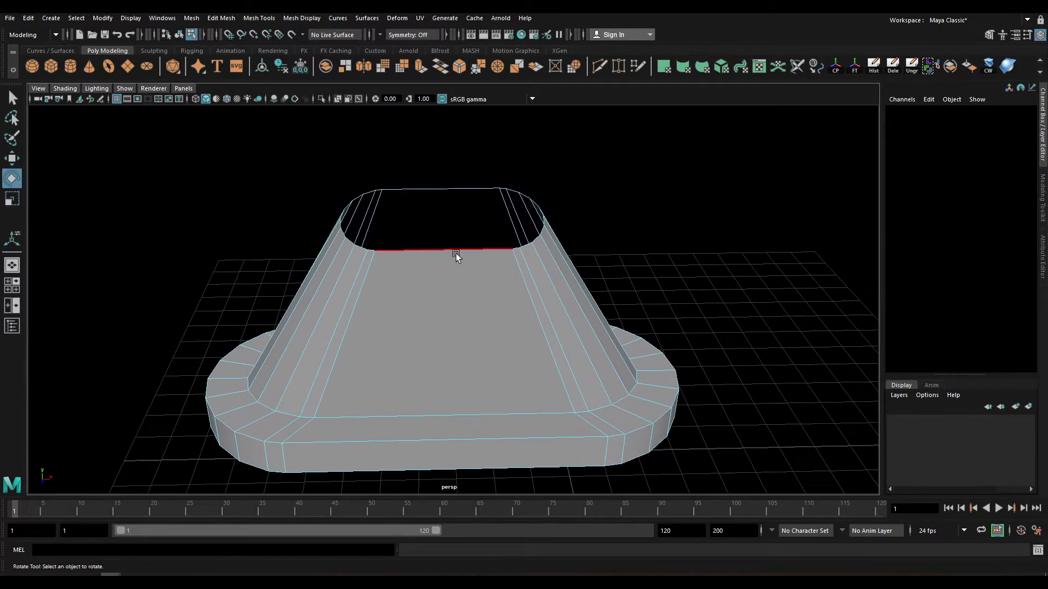
pyautogui.doubleClick(455, 250)
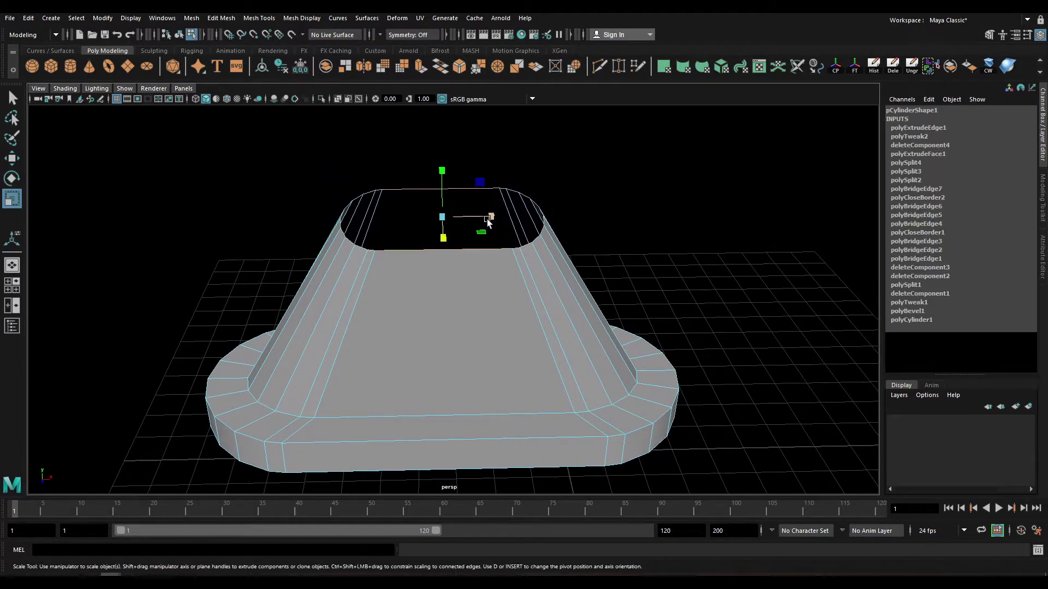
# Narrow the top loop along X and extrude it upward into a straight neck.
pyautogui.moveTo(489, 216); pyautogui.dragTo(426, 235)
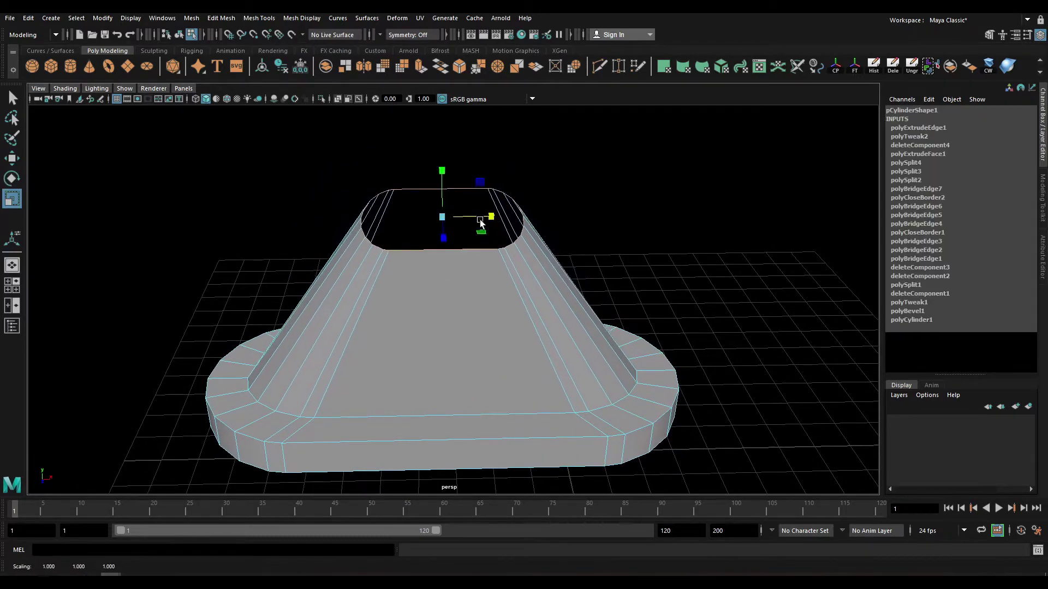
pyautogui.scroll(-3, 359, 306)
pyautogui.keyDown('alt'); pyautogui.moveTo(359, 306); pyautogui.dragTo(415, 284); pyautogui.keyUp('alt')
pyautogui.hotkey('ctrl', 'e')
pyautogui.press('w')
pyautogui.moveTo(465, 150); pyautogui.dragTo(465, 202)
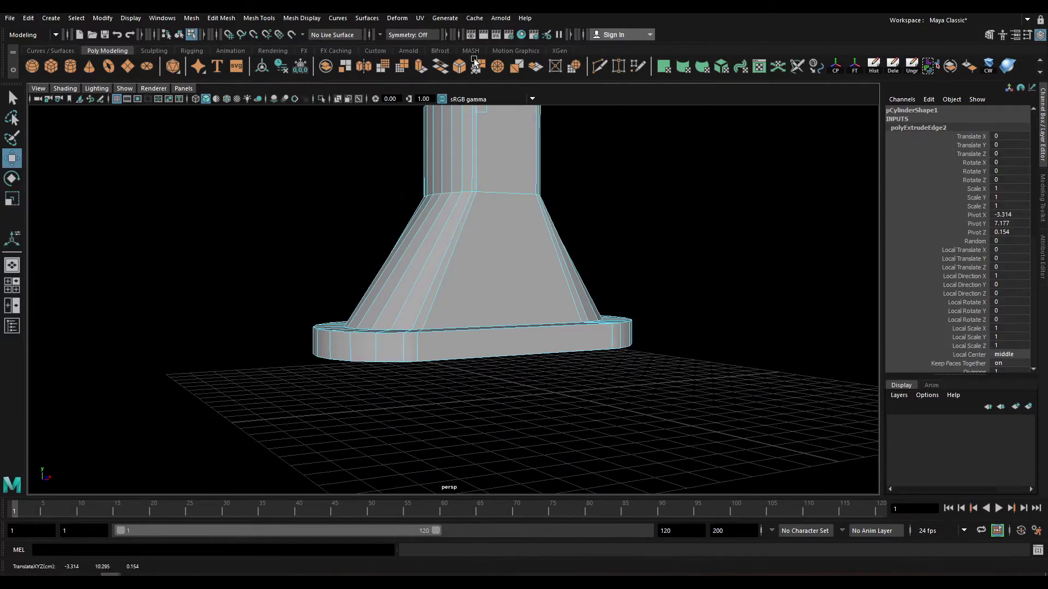
pyautogui.keyDown('alt'); pyautogui.moveTo(463, 202); pyautogui.dragTo(463, 270, button='middle'); pyautogui.keyUp('alt')
# Move the base's bottom edge loop to thicken the base, then select the whole model.
pyautogui.moveTo(464, 270)
pyautogui.keyDown('alt'); pyautogui.mouseDown()
pyautogui.moveTo(537, 326)
pyautogui.moveTo(470, 296)
pyautogui.moveTo(437, 302)
pyautogui.mouseUp(); pyautogui.keyUp('alt')
pyautogui.doubleClick(446, 335)
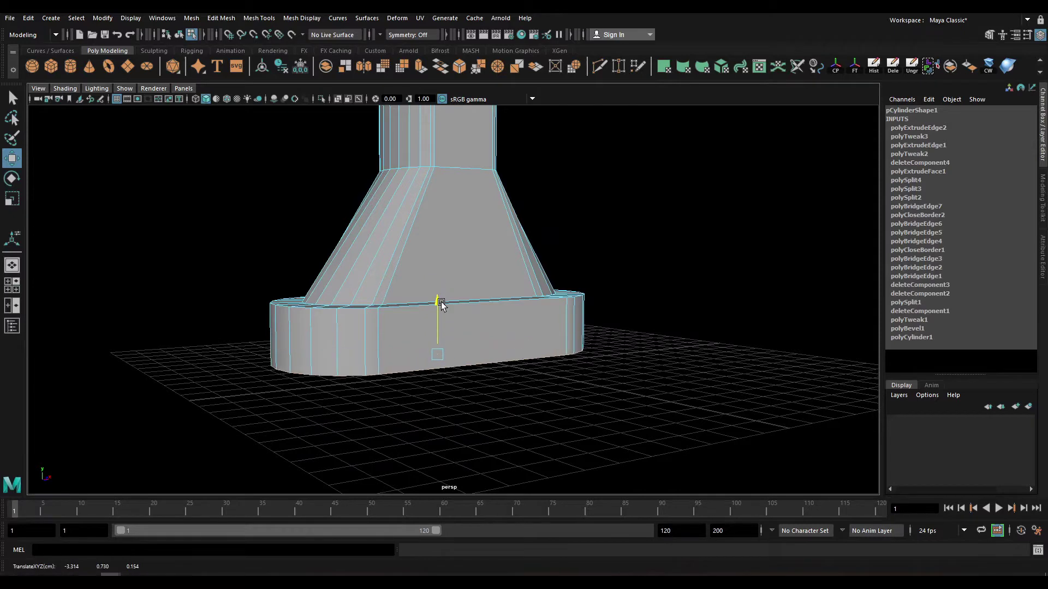
pyautogui.keyDown('alt'); pyautogui.moveTo(405, 270); pyautogui.dragTo(405, 360, button='middle'); pyautogui.keyUp('alt')
pyautogui.moveTo(419, 332); pyautogui.dragTo(419, 327)
pyautogui.click(551, 289)
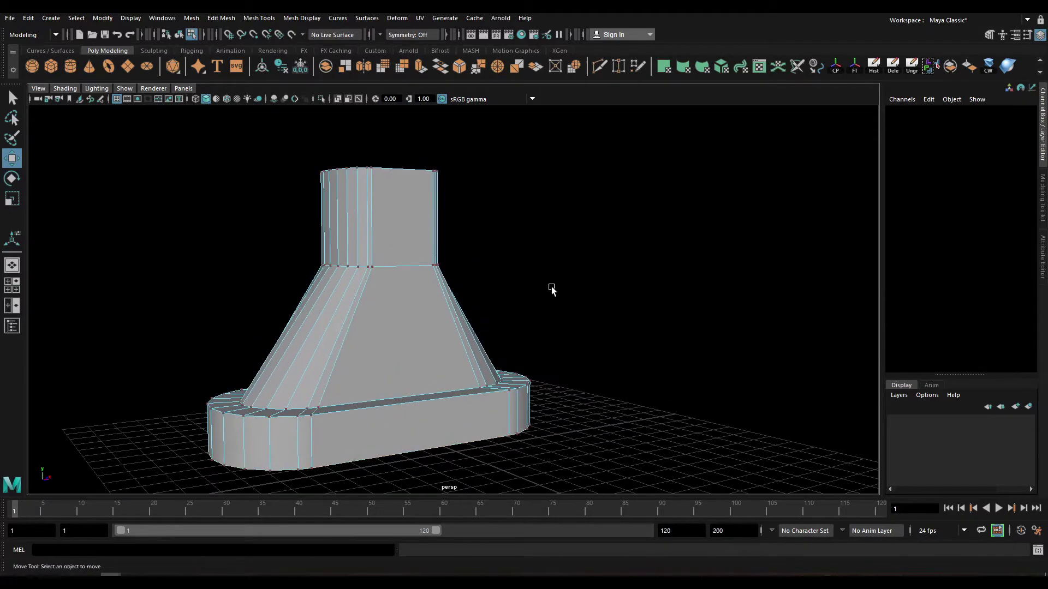
pyautogui.press('F8')
pyautogui.click(328, 312)
# Cut a vertical line down the flared body and commit the cut.
pyautogui.click(490, 220)
pyautogui.scroll(3, 353, 260)
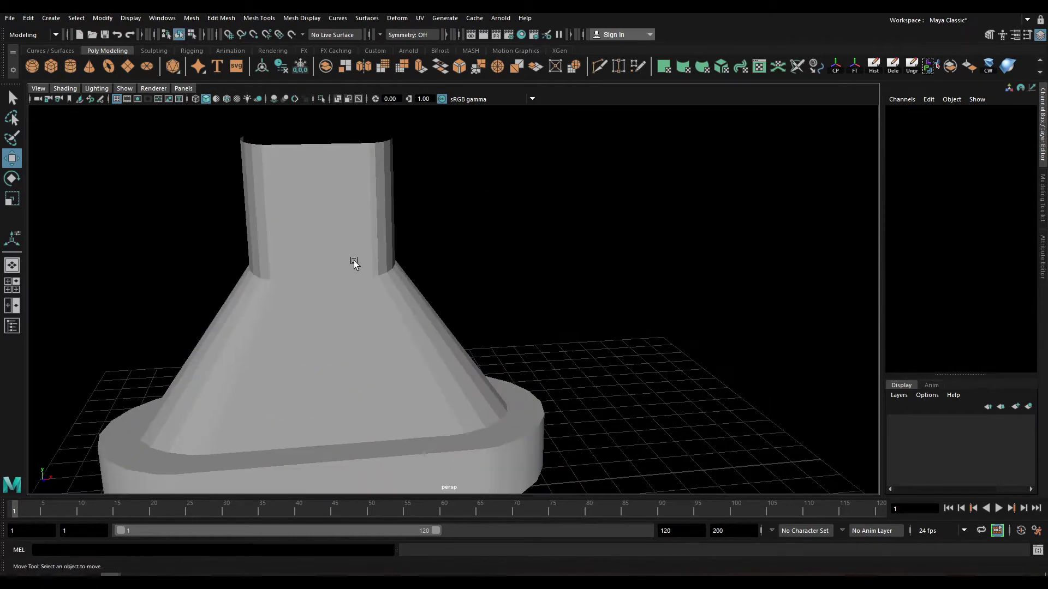
pyautogui.click(336, 231)
pyautogui.keyDown('shift'); pyautogui.moveTo(336, 231); pyautogui.dragTo(330, 288, button='right'); pyautogui.keyUp('shift')
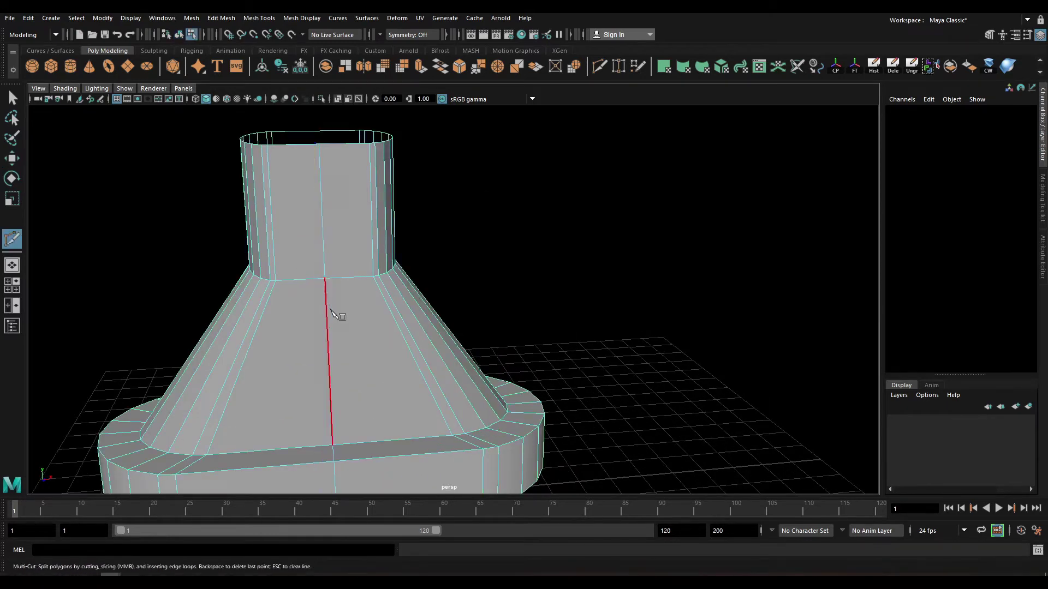
pyautogui.moveTo(331, 310)
pyautogui.keyDown('alt'); pyautogui.mouseDown()
pyautogui.moveTo(342, 342)
pyautogui.moveTo(318, 269)
pyautogui.mouseUp(); pyautogui.keyUp('alt')
pyautogui.press('Return')
# Bevel the new vertical edge with fraction 0.5 and one segment.
pyautogui.press('w')
pyautogui.click(318, 268)
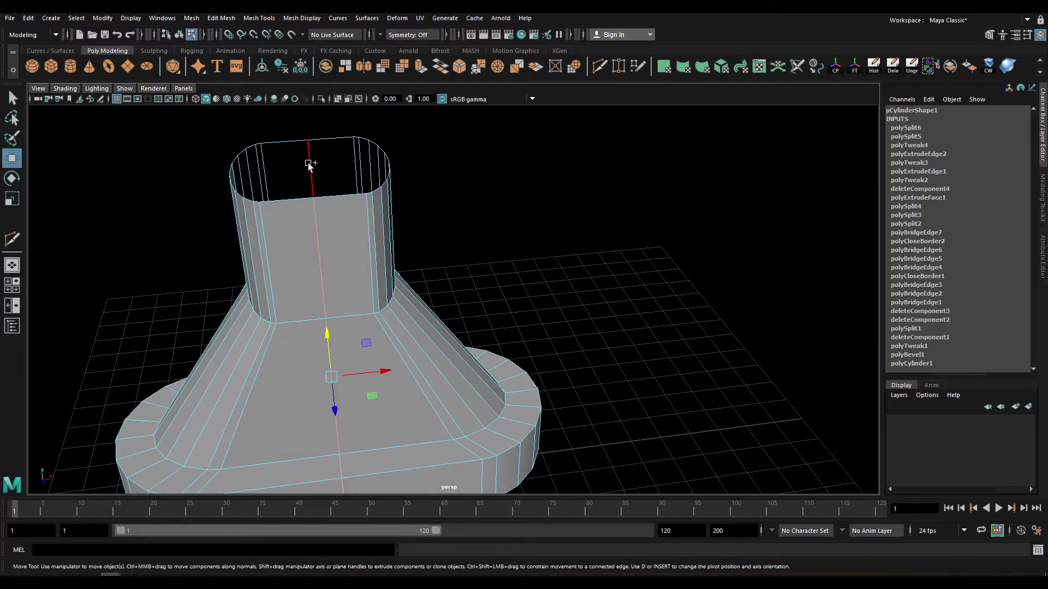
pyautogui.hotkey('ctrl', 'b')
pyautogui.moveTo(246, 220)
pyautogui.keyDown('alt'); pyautogui.mouseDown()
pyautogui.moveTo(355, 257)
pyautogui.moveTo(342, 280)
pyautogui.moveTo(381, 257)
pyautogui.moveTo(368, 243)
pyautogui.mouseUp(); pyautogui.keyUp('alt')
pyautogui.press('F8')
pyautogui.press('q')
# Raise the top rim vertices to lengthen the neck.
pyautogui.keyDown('alt'); pyautogui.moveTo(405, 202); pyautogui.dragTo(416, 268); pyautogui.keyUp('alt')
pyautogui.press('F9')
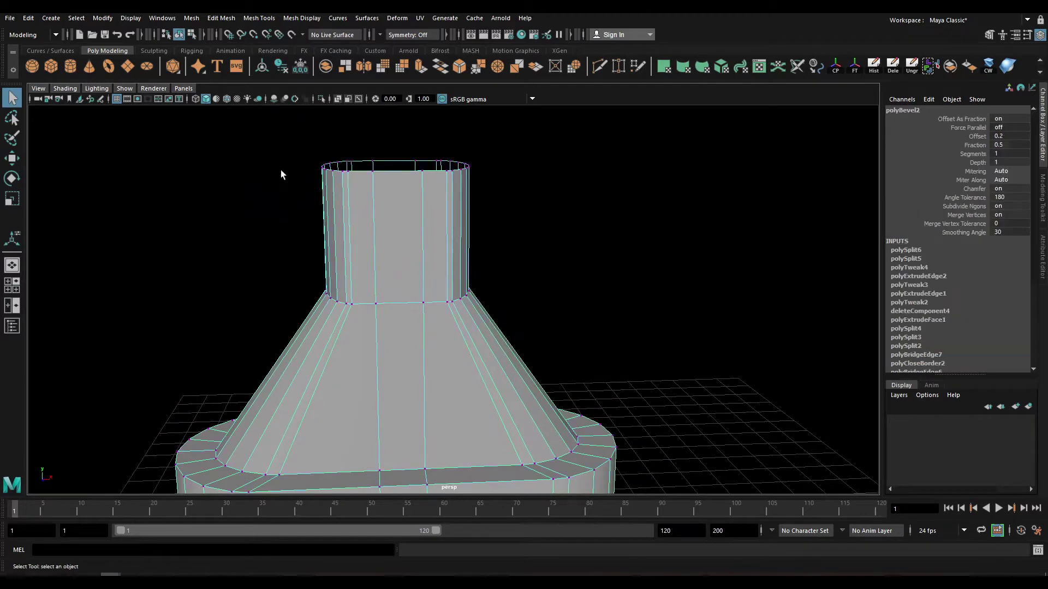
pyautogui.moveTo(281, 170); pyautogui.dragTo(602, 185)
pyautogui.press('w')
pyautogui.moveTo(408, 134); pyautogui.dragTo(396, 70)
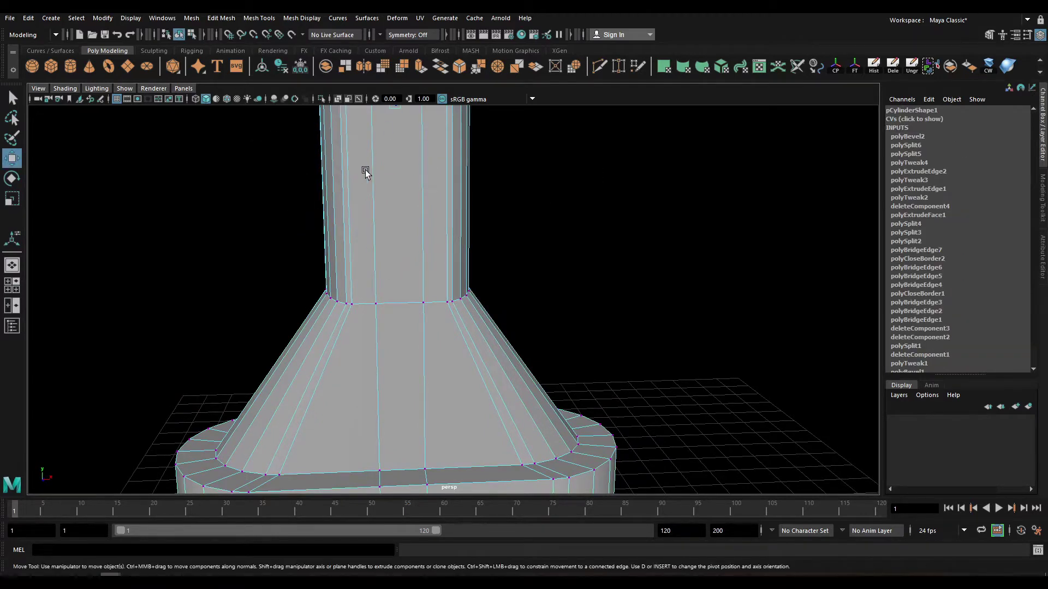
pyautogui.moveTo(365, 169)
pyautogui.keyDown('alt'); pyautogui.mouseDown()
pyautogui.moveTo(383, 98)
pyautogui.moveTo(382, 204)
pyautogui.mouseUp(); pyautogui.keyUp('alt')
pyautogui.press('F8')
# Delete a vertical front edge on the flared section.
pyautogui.keyDown('alt'); pyautogui.moveTo(379, 301); pyautogui.dragTo(318, 362); pyautogui.keyUp('alt')
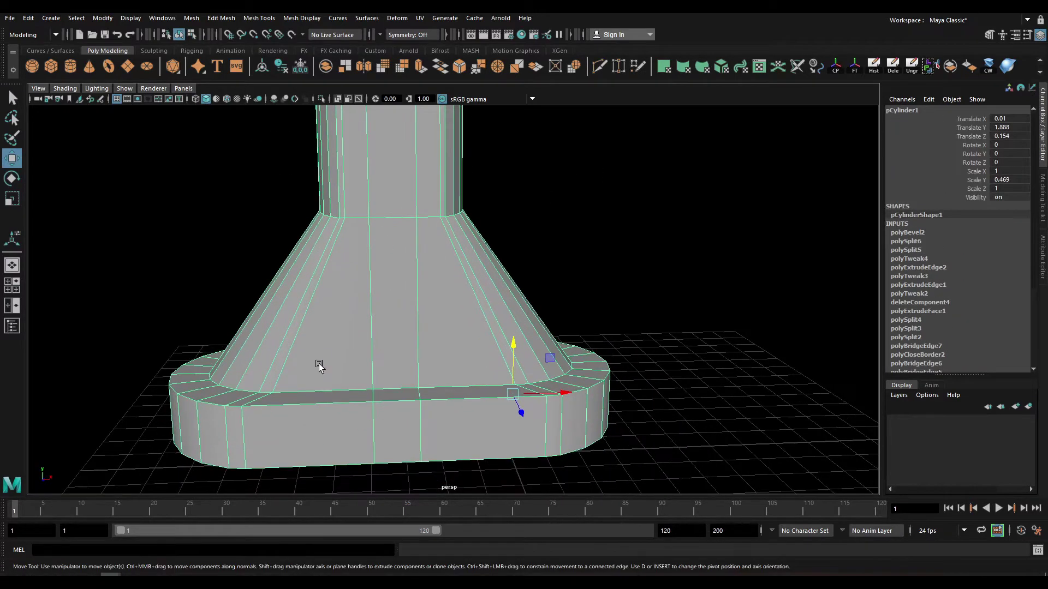
pyautogui.press('F10')
pyautogui.click(309, 315)
pyautogui.click(473, 351)
pyautogui.moveTo(437, 329)
pyautogui.keyDown('alt'); pyautogui.mouseDown()
pyautogui.moveTo(601, 351)
pyautogui.moveTo(601, 381)
pyautogui.mouseUp(); pyautogui.keyUp('alt')
pyautogui.click(478, 346)
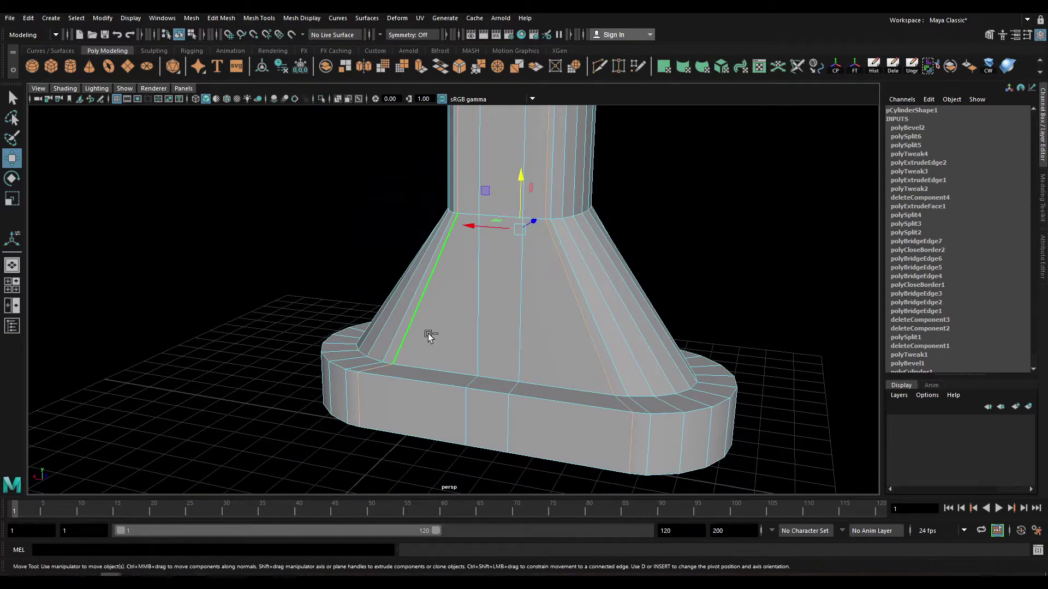
pyautogui.hotkey('ctrl', 'Delete')
# Delete two vertical face loops down the front, then undo the last deletion.
pyautogui.moveTo(428, 335)
pyautogui.keyDown('alt'); pyautogui.mouseDown()
pyautogui.moveTo(536, 327)
pyautogui.moveTo(520, 227)
pyautogui.moveTo(520, 329)
pyautogui.moveTo(499, 321)
pyautogui.mouseUp(); pyautogui.keyUp('alt')
pyautogui.press('F11')
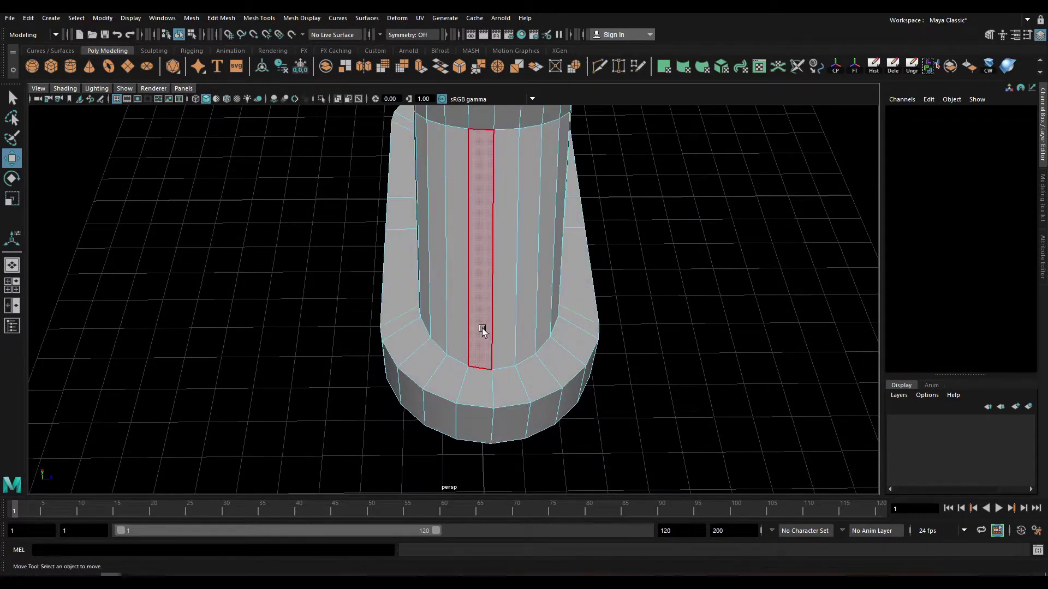
pyautogui.doubleClick(482, 329)
pyautogui.press('Delete')
pyautogui.keyDown('alt'); pyautogui.moveTo(489, 250); pyautogui.dragTo(467, 402); pyautogui.keyUp('alt')
pyautogui.doubleClick(458, 345)
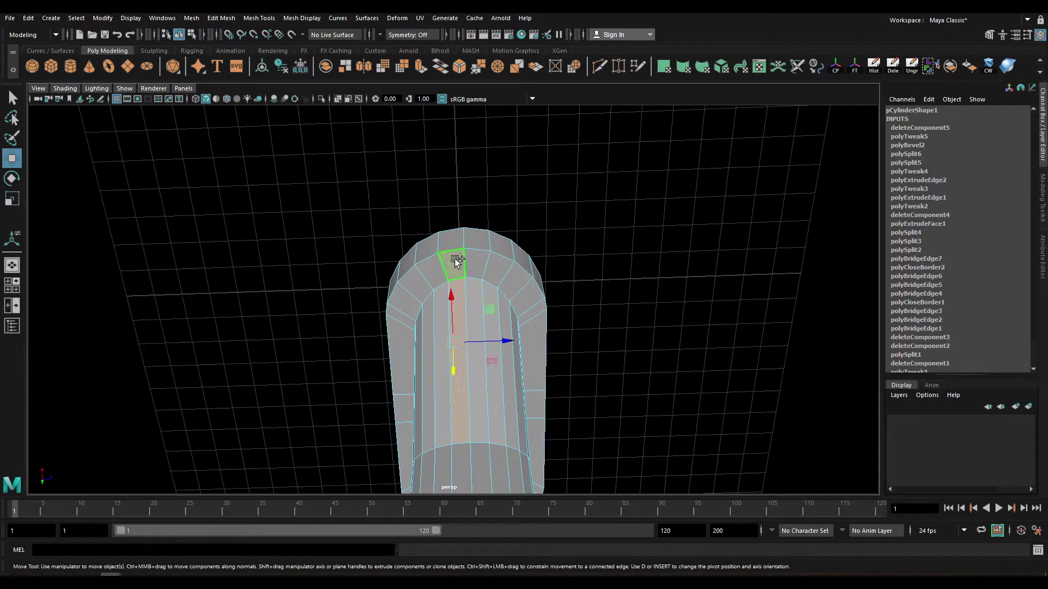
pyautogui.press('Delete')
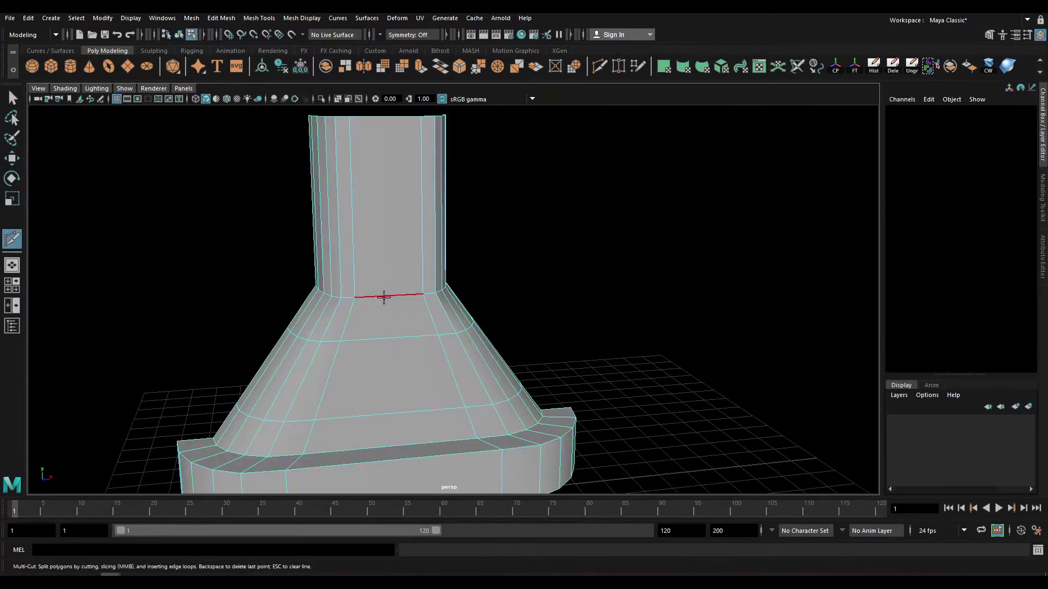
pyautogui.hotkey('ctrl', 'z')
# Bevel the new edge loop where the neck meets the flared body.
pyautogui.scroll(-5, 397, 328)
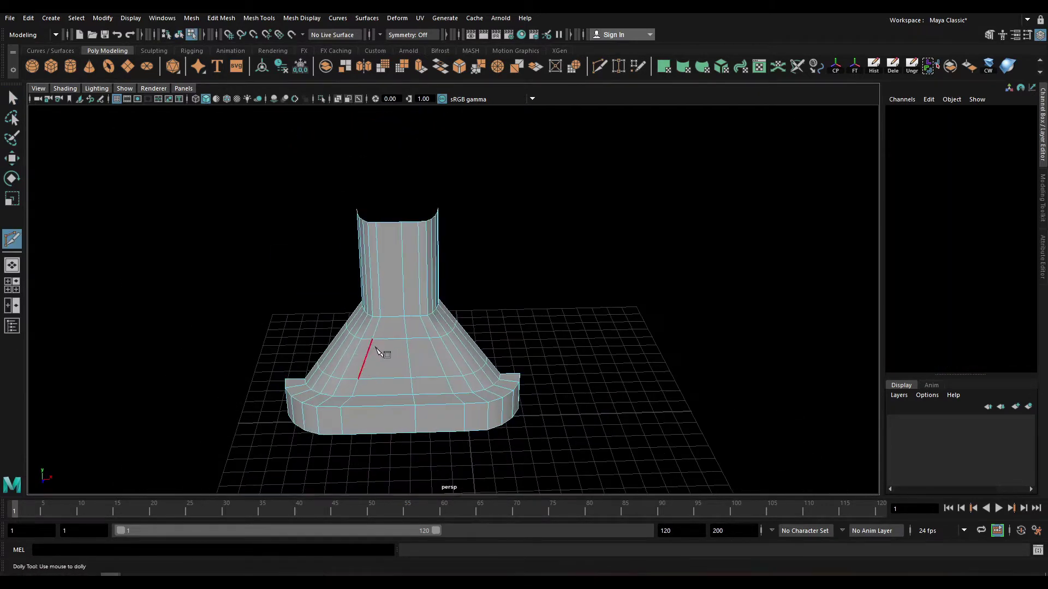
pyautogui.keyDown('alt'); pyautogui.moveTo(393, 328); pyautogui.dragTo(404, 298, button='middle'); pyautogui.keyUp('alt')
pyautogui.press('Return')
pyautogui.scroll(2, 393, 293)
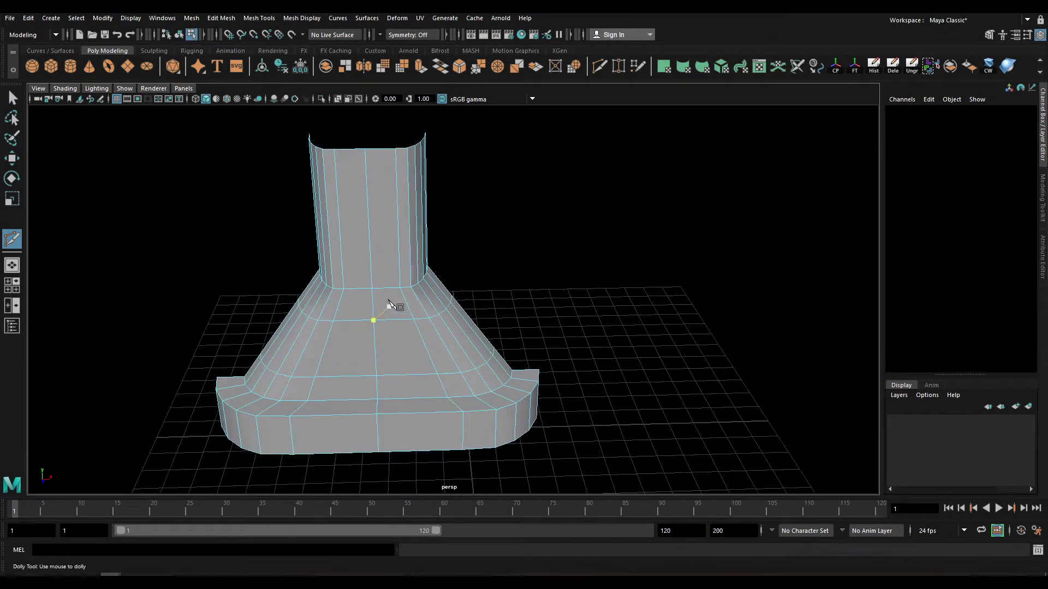
pyautogui.doubleClick(370, 230)
pyautogui.hotkey('ctrl', 'b')
pyautogui.keyDown('alt'); pyautogui.moveTo(373, 252); pyautogui.dragTo(394, 313); pyautogui.keyUp('alt')
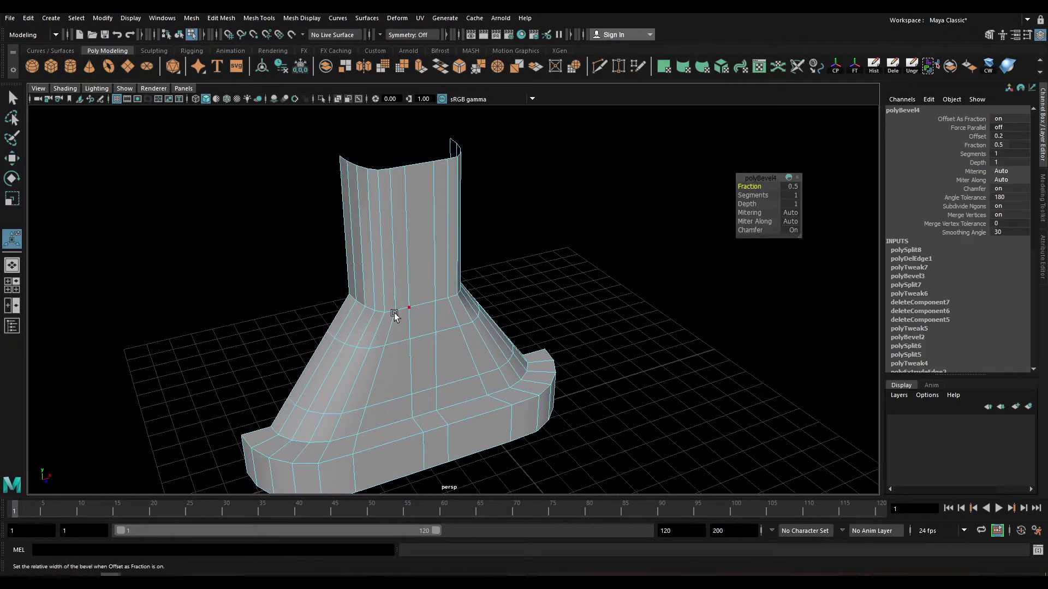
pyautogui.press('F8')
# Reselect the plug body and bring the neck into a level front view.
pyautogui.keyDown('alt'); pyautogui.moveTo(458, 235); pyautogui.dragTo(471, 223, button='middle'); pyautogui.keyUp('alt')
pyautogui.click(443, 289)
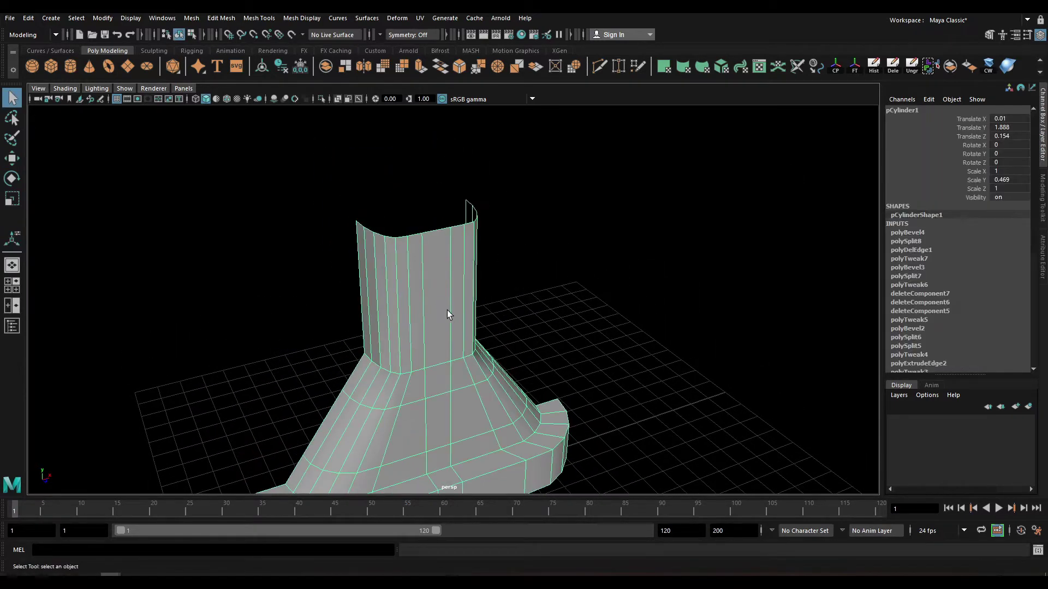
pyautogui.keyDown('alt'); pyautogui.moveTo(447, 310); pyautogui.dragTo(442, 310); pyautogui.keyUp('alt')
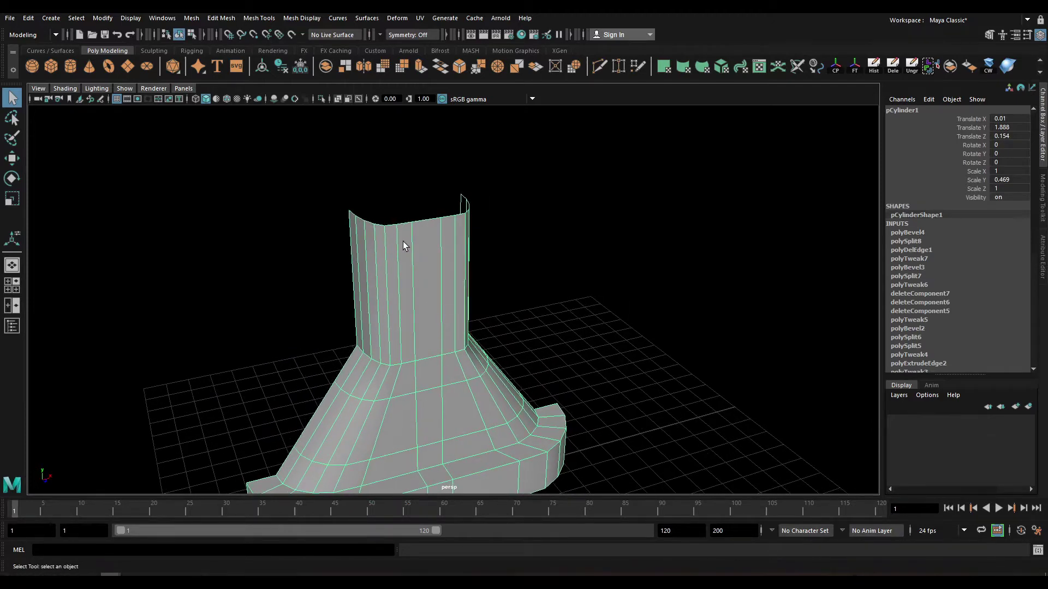
pyautogui.keyDown('alt'); pyautogui.moveTo(403, 244); pyautogui.dragTo(412, 217); pyautogui.keyUp('alt')
pyautogui.keyDown('alt'); pyautogui.moveTo(412, 218); pyautogui.dragTo(410, 309, button='right'); pyautogui.keyUp('alt')
pyautogui.keyDown('alt'); pyautogui.moveTo(410, 309); pyautogui.dragTo(374, 263); pyautogui.keyUp('alt')
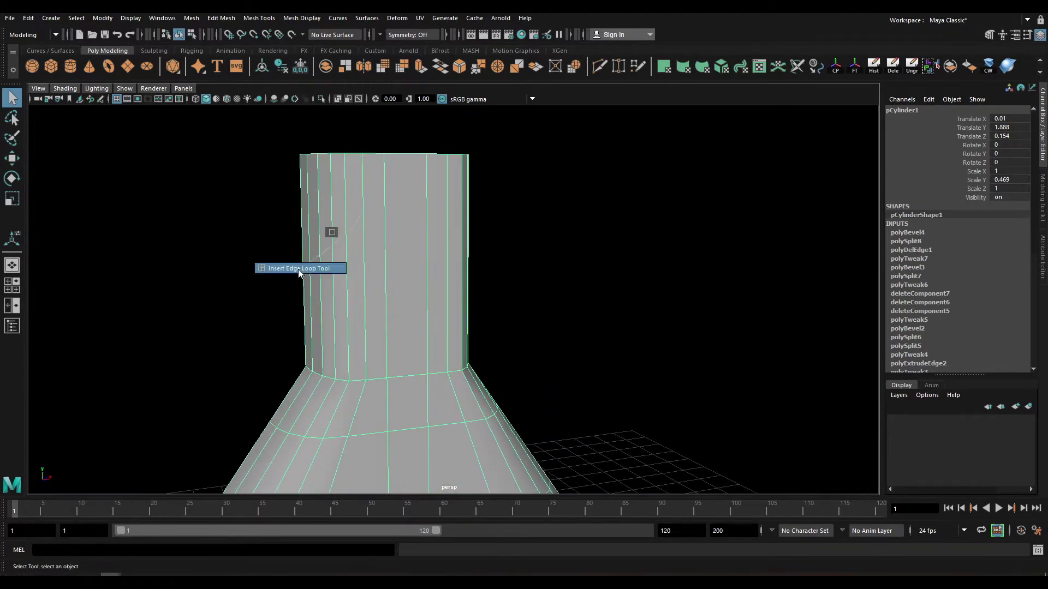
pyautogui.click(298, 269)
pyautogui.doubleClick(12, 239)
pyautogui.click(234, 197)
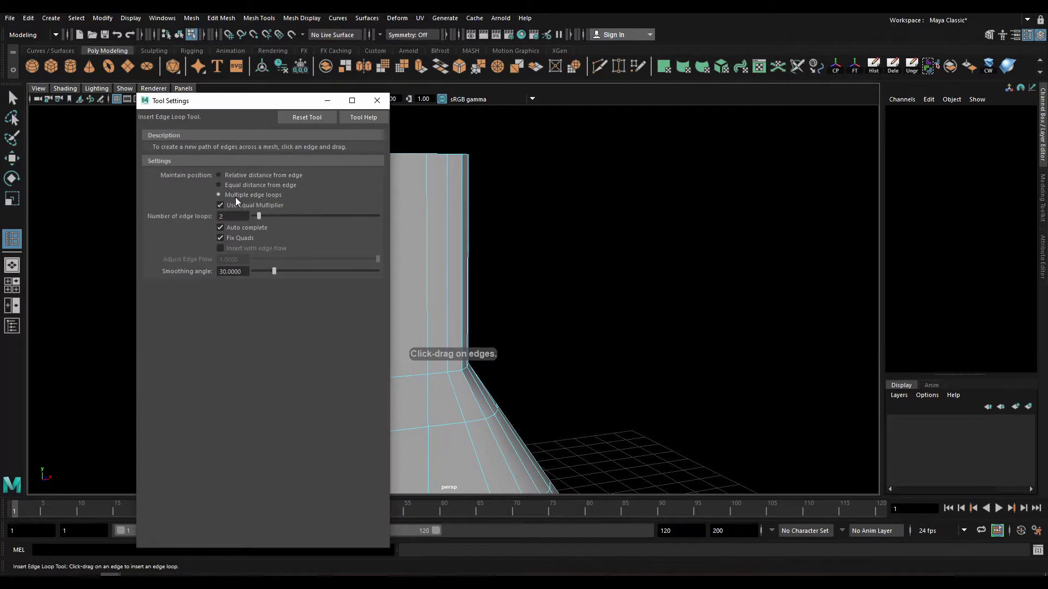
pyautogui.moveTo(259, 216); pyautogui.dragTo(288, 216)
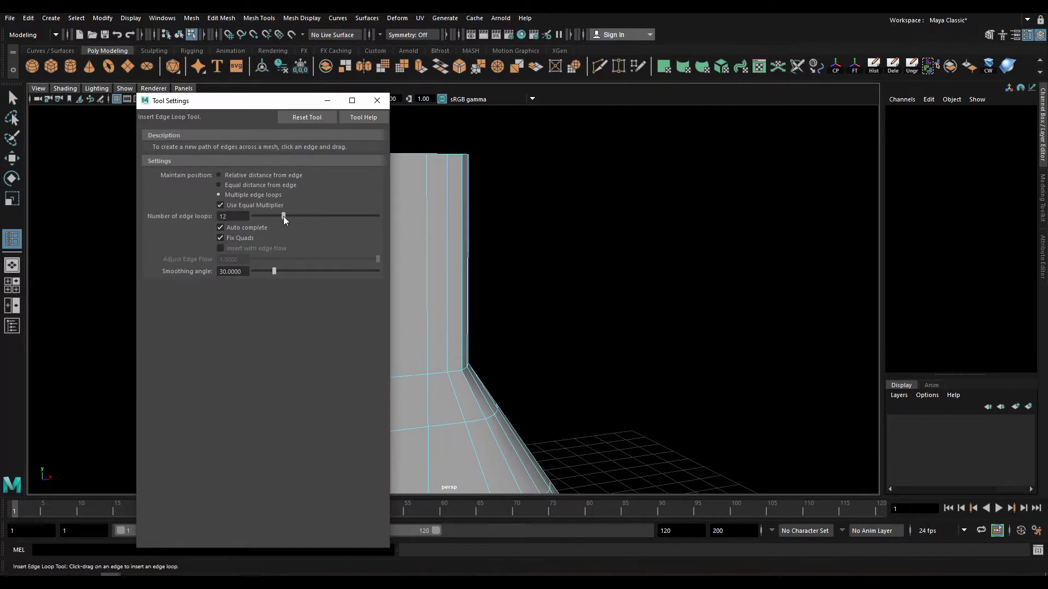
pyautogui.click(327, 101)
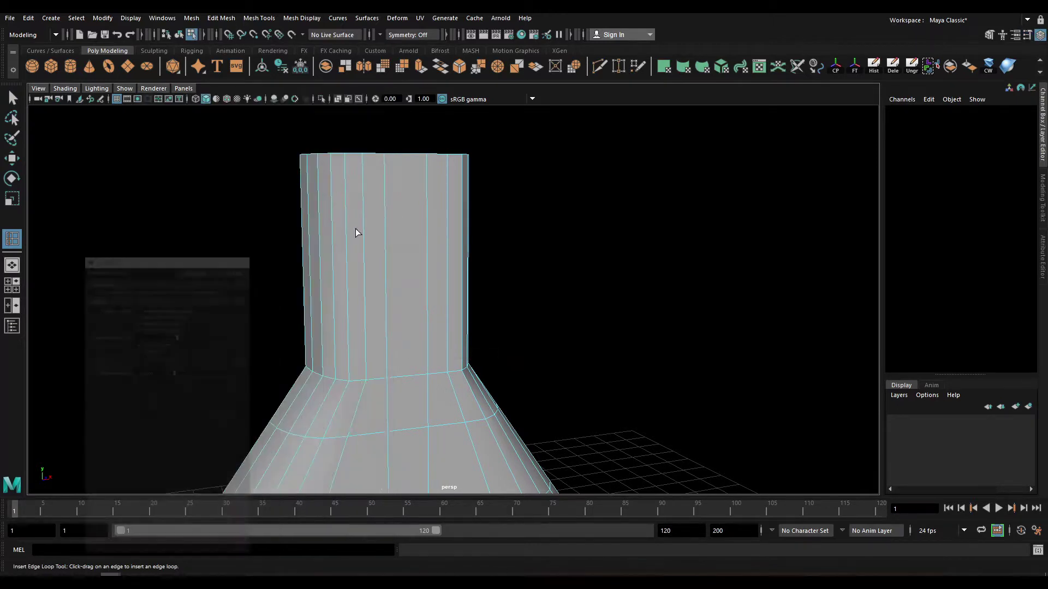
pyautogui.click(381, 257)
pyautogui.doubleClick(17, 240)
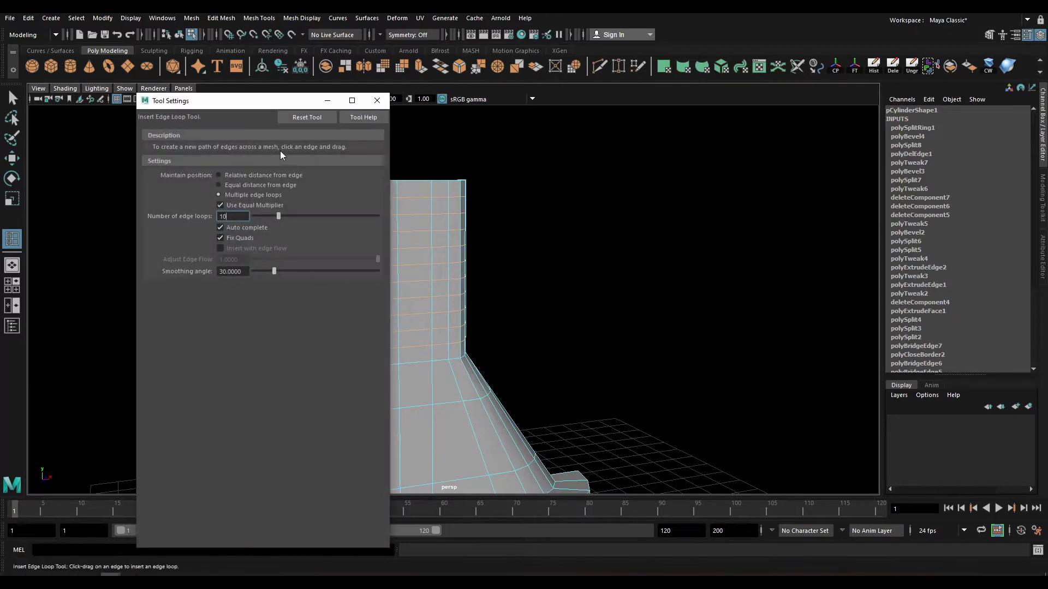
pyautogui.click(308, 119)
pyautogui.click(377, 101)
pyautogui.moveTo(334, 262)
pyautogui.keyDown('alt'); pyautogui.mouseDown()
pyautogui.moveTo(352, 281)
pyautogui.moveTo(346, 295)
pyautogui.moveTo(371, 264)
pyautogui.moveTo(264, 302)
pyautogui.mouseUp(); pyautogui.keyUp('alt')
pyautogui.press('w')
pyautogui.press('F8')
pyautogui.click(325, 237)
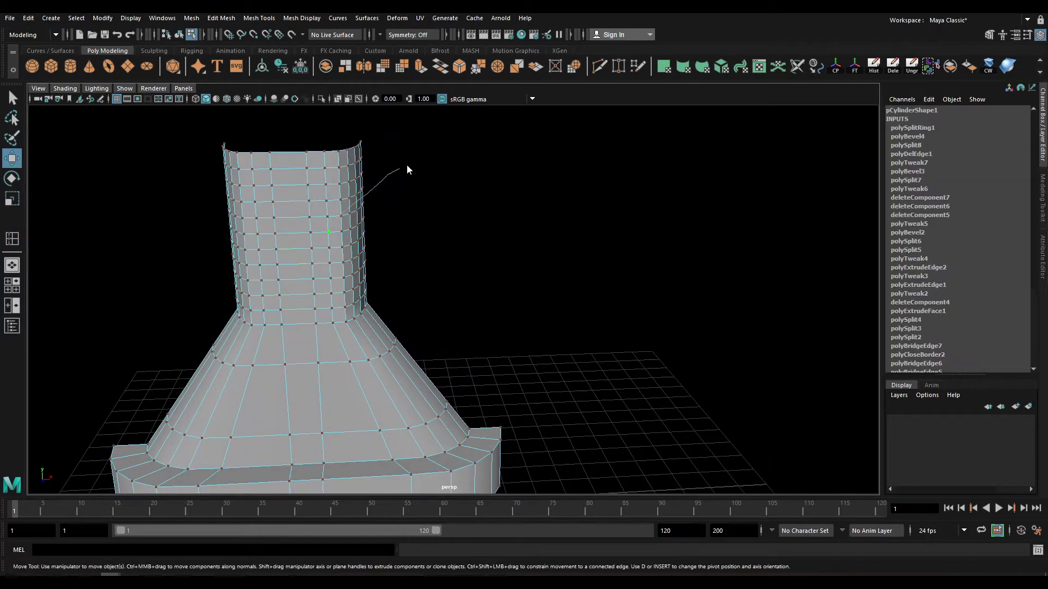
pyautogui.moveTo(294, 226)
pyautogui.keyDown('alt'); pyautogui.mouseDown()
pyautogui.moveTo(320, 227)
pyautogui.moveTo(318, 172)
pyautogui.mouseUp(); pyautogui.keyUp('alt')
pyautogui.press('F8')
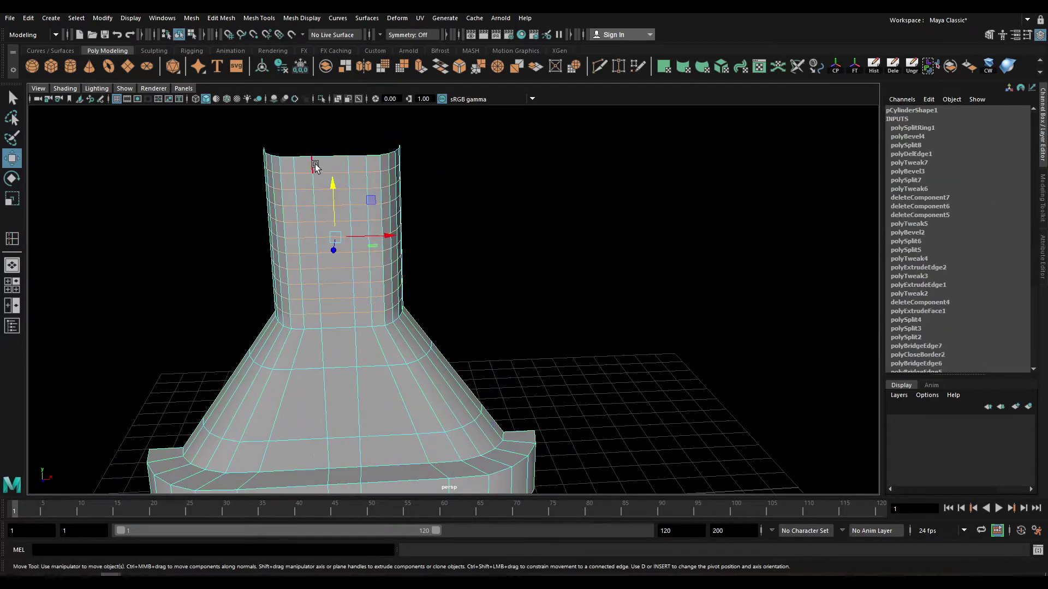
pyautogui.hotkey('ctrl', 'Delete')
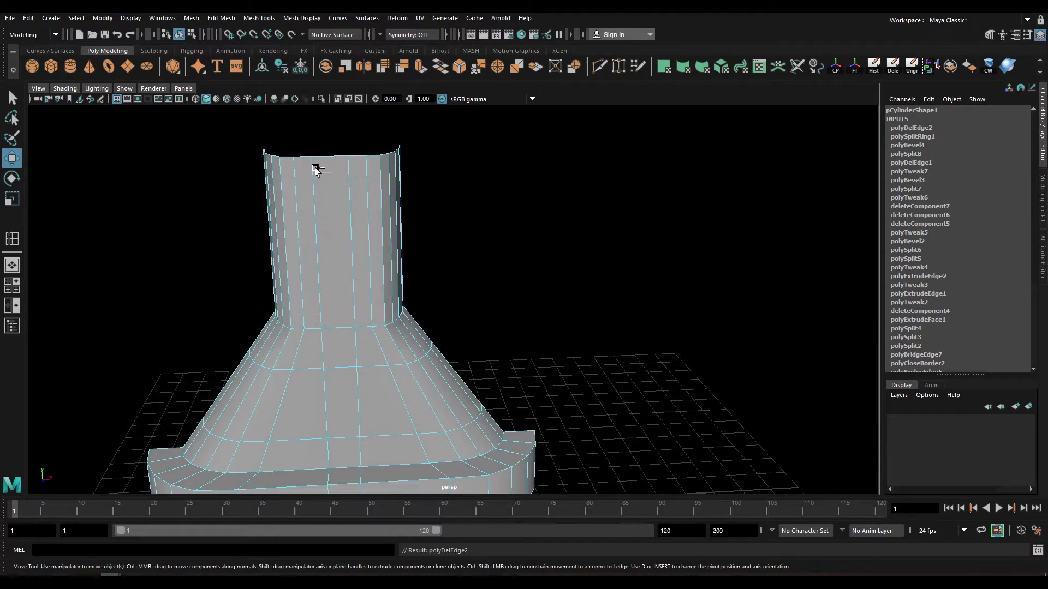
pyautogui.click(316, 195)
# Scale the front panel's vertical edges wider apart in X.
pyautogui.keyDown('alt'); pyautogui.moveTo(341, 253); pyautogui.dragTo(344, 163, button='middle'); pyautogui.keyUp('alt')
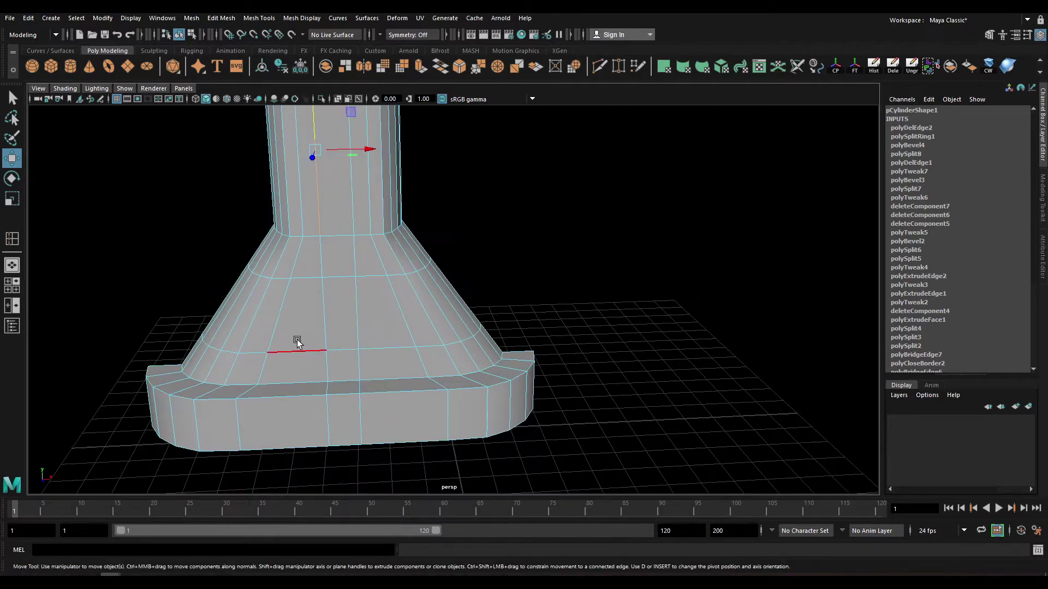
pyautogui.press('q')
pyautogui.press('r')
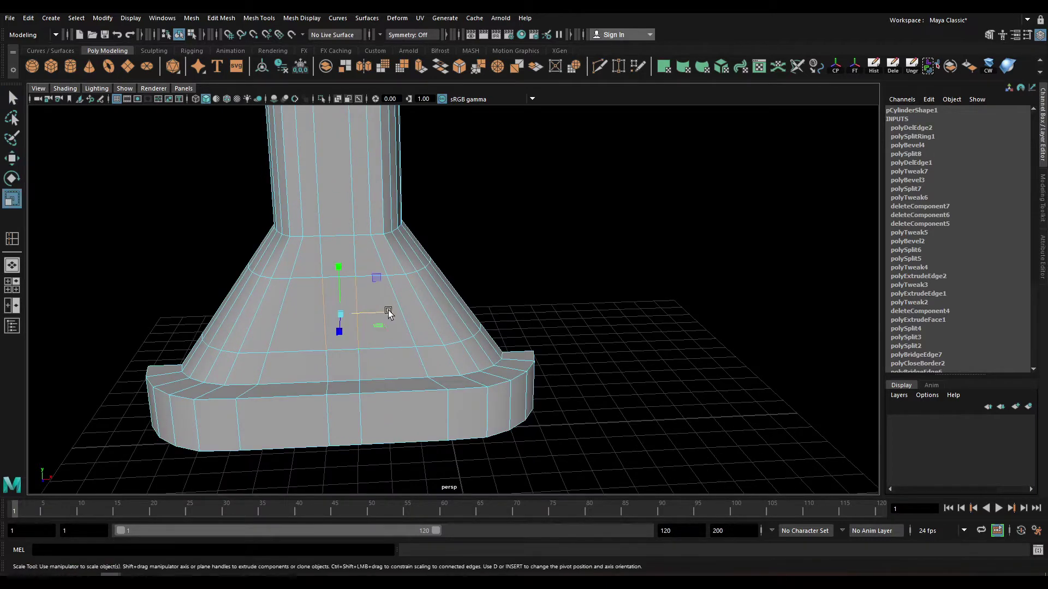
pyautogui.moveTo(394, 317); pyautogui.dragTo(394, 316)
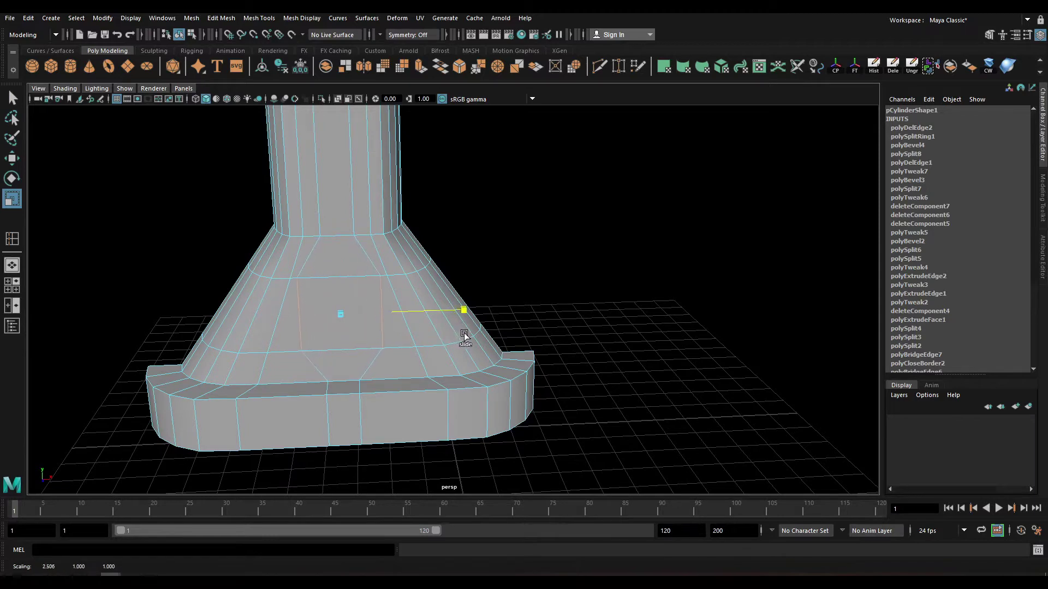
# Scale the neck's front edges inward in X so they sit closer together.
pyautogui.moveTo(336, 266)
pyautogui.keyDown('alt'); pyautogui.mouseDown()
pyautogui.moveTo(374, 300)
pyautogui.moveTo(332, 235)
pyautogui.moveTo(367, 275)
pyautogui.mouseUp(); pyautogui.keyUp('alt')
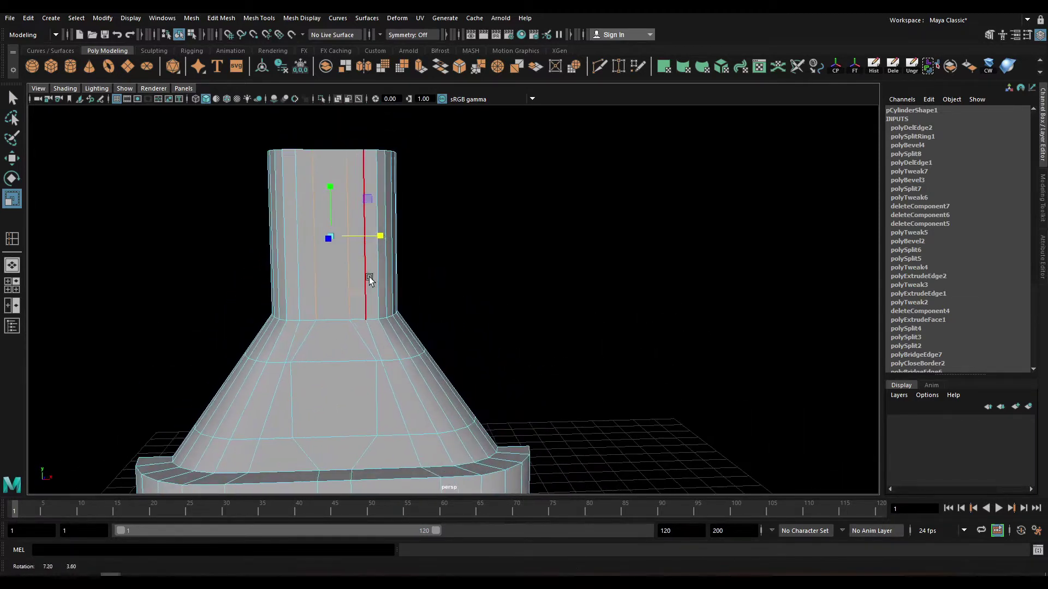
pyautogui.moveTo(381, 236)
pyautogui.mouseDown()
pyautogui.moveTo(359, 240)
pyautogui.moveTo(348, 304)
pyautogui.moveTo(349, 246)
pyautogui.moveTo(360, 345)
pyautogui.moveTo(342, 269)
pyautogui.mouseUp()
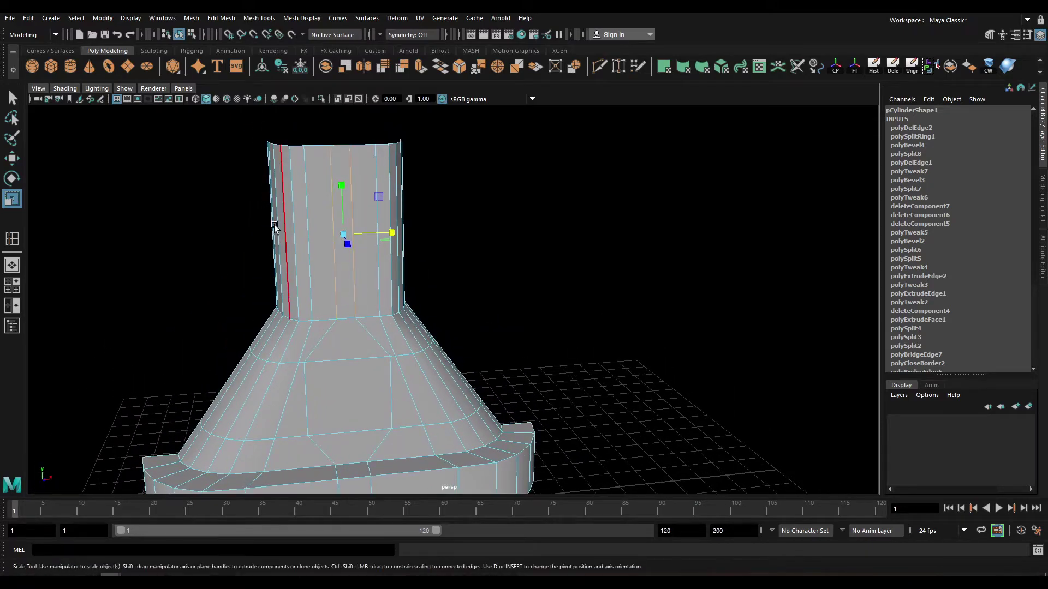
pyautogui.press('F8')
pyautogui.moveTo(275, 226)
pyautogui.keyDown('alt'); pyautogui.mouseDown()
pyautogui.moveTo(355, 215)
pyautogui.moveTo(362, 275)
pyautogui.moveTo(431, 306)
pyautogui.moveTo(403, 274)
pyautogui.moveTo(335, 276)
pyautogui.moveTo(349, 255)
pyautogui.mouseUp(); pyautogui.keyUp('alt')
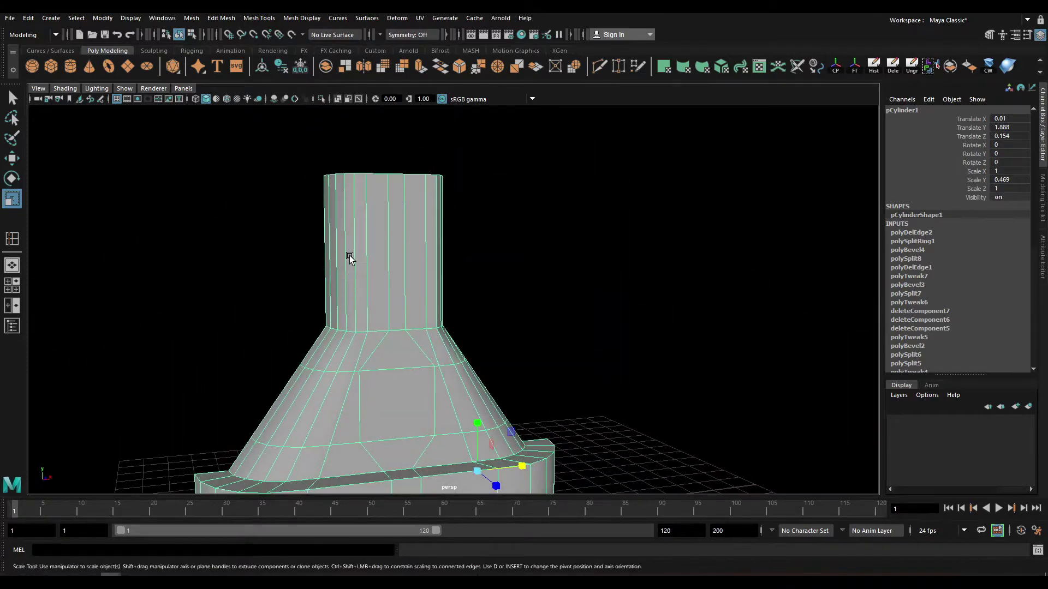
pyautogui.keyDown('shift'); pyautogui.moveTo(374, 229); pyautogui.dragTo(361, 244, button='right'); pyautogui.keyUp('shift')
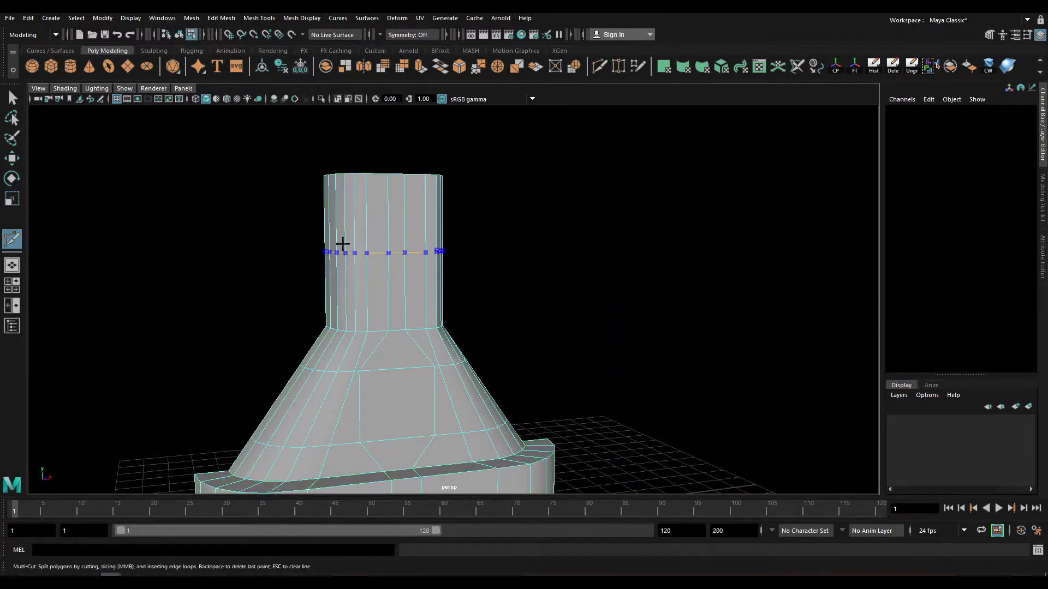
# Insert ten evenly spaced edge loops around the neck.
pyautogui.keyDown('shift'); pyautogui.moveTo(262, 188); pyautogui.dragTo(336, 221, button='right'); pyautogui.keyUp('shift')
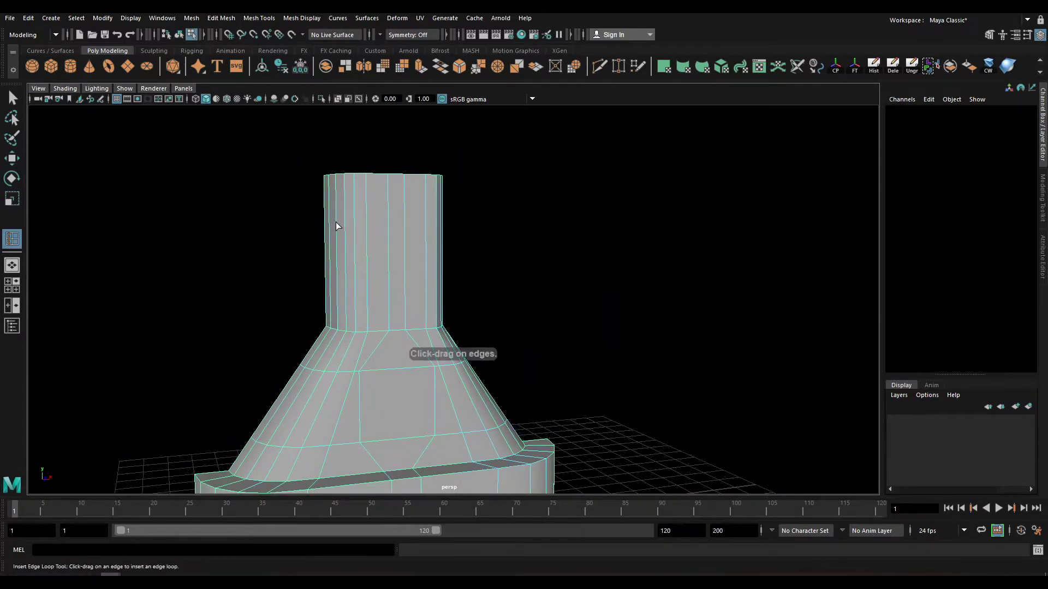
pyautogui.click(337, 226)
pyautogui.hotkey('ctrl', 'z')
pyautogui.doubleClick(12, 239)
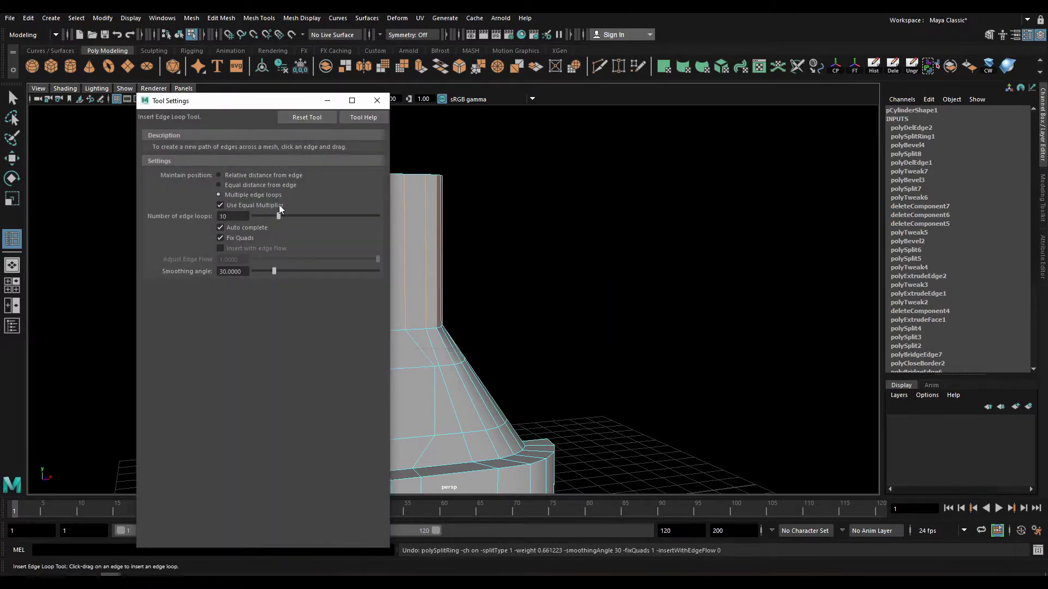
pyautogui.click(327, 100)
pyautogui.click(366, 265)
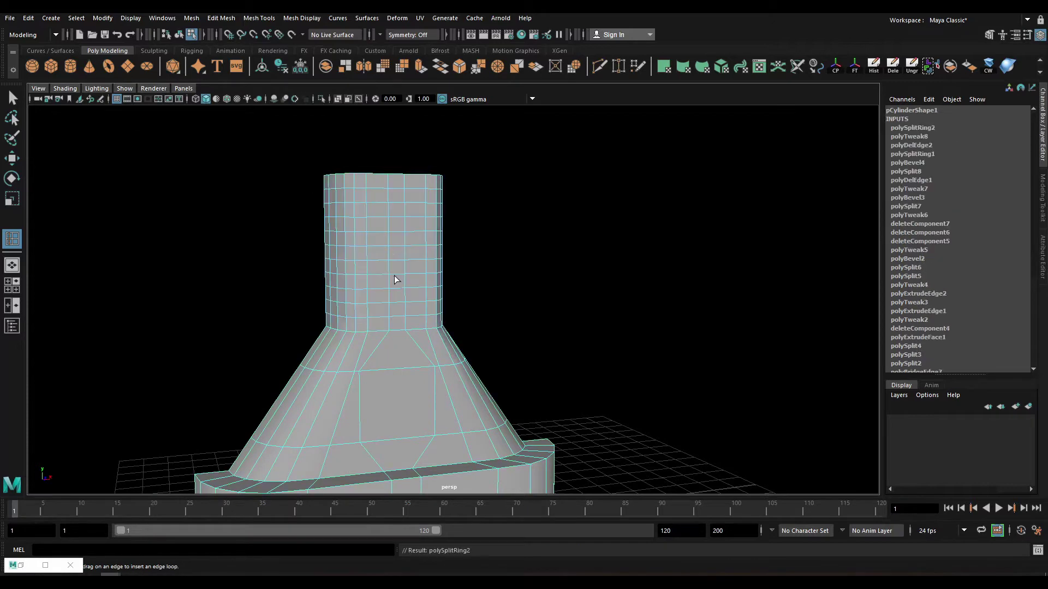
pyautogui.scroll(3, 394, 277)
# Select alternating neck faces in a staggered brick pattern and extrude them.
pyautogui.press('w')
pyautogui.press('F11')
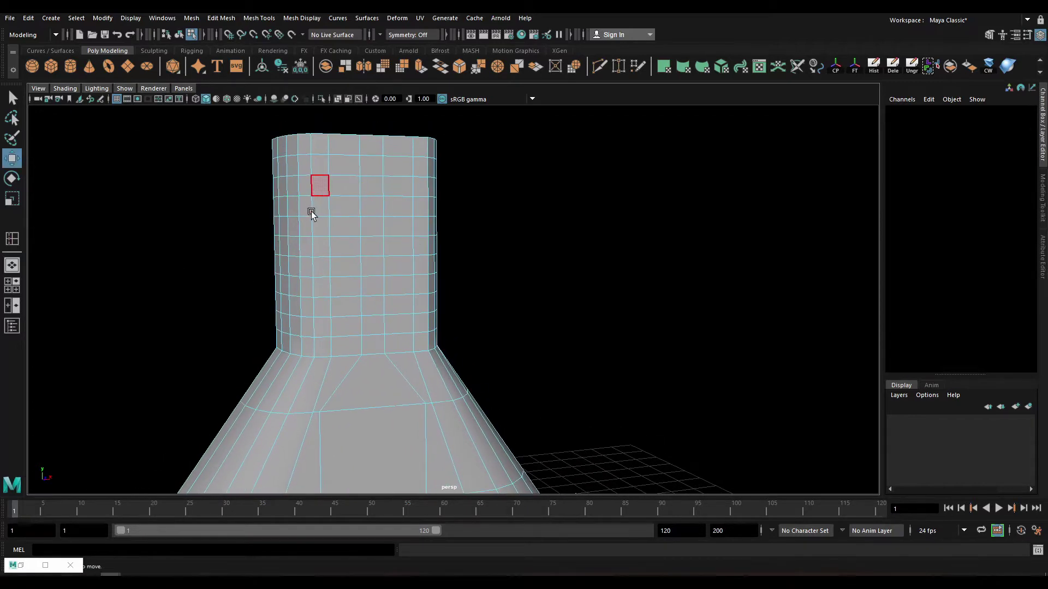
pyautogui.keyDown('alt'); pyautogui.moveTo(311, 211); pyautogui.dragTo(369, 232); pyautogui.keyUp('alt')
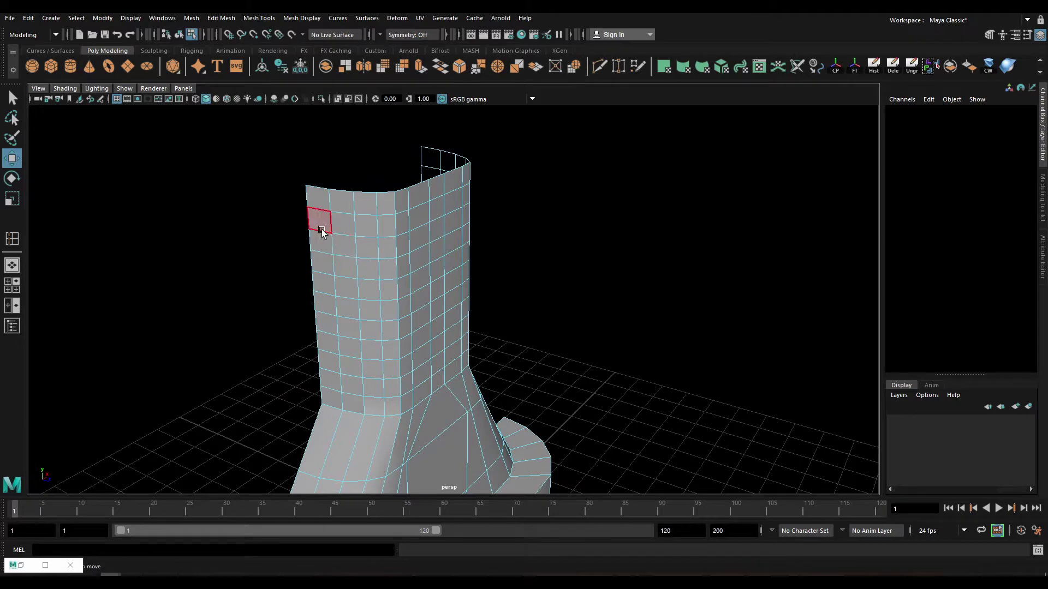
pyautogui.click(334, 224)
pyautogui.moveTo(334, 224)
pyautogui.keyDown('alt'); pyautogui.mouseDown()
pyautogui.moveTo(468, 310)
pyautogui.moveTo(385, 228)
pyautogui.moveTo(440, 228)
pyautogui.mouseUp(); pyautogui.keyUp('alt')
pyautogui.press('q')
pyautogui.keyDown('alt'); pyautogui.moveTo(364, 229); pyautogui.dragTo(279, 220); pyautogui.keyUp('alt')
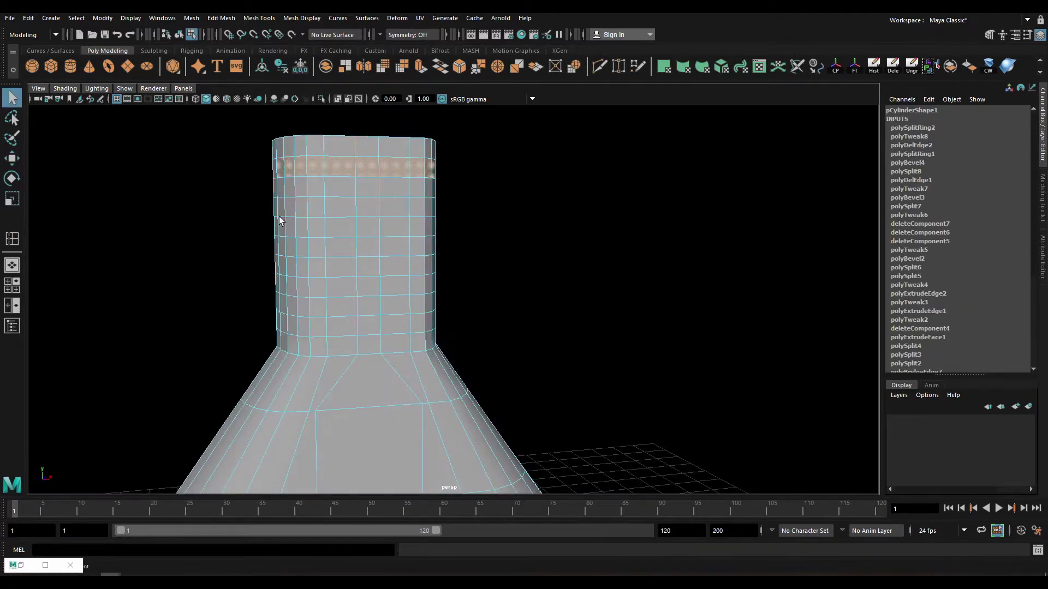
pyautogui.moveTo(411, 265)
pyautogui.keyDown('alt'); pyautogui.mouseDown()
pyautogui.moveTo(418, 248)
pyautogui.moveTo(472, 282)
pyautogui.mouseUp(); pyautogui.keyUp('alt')
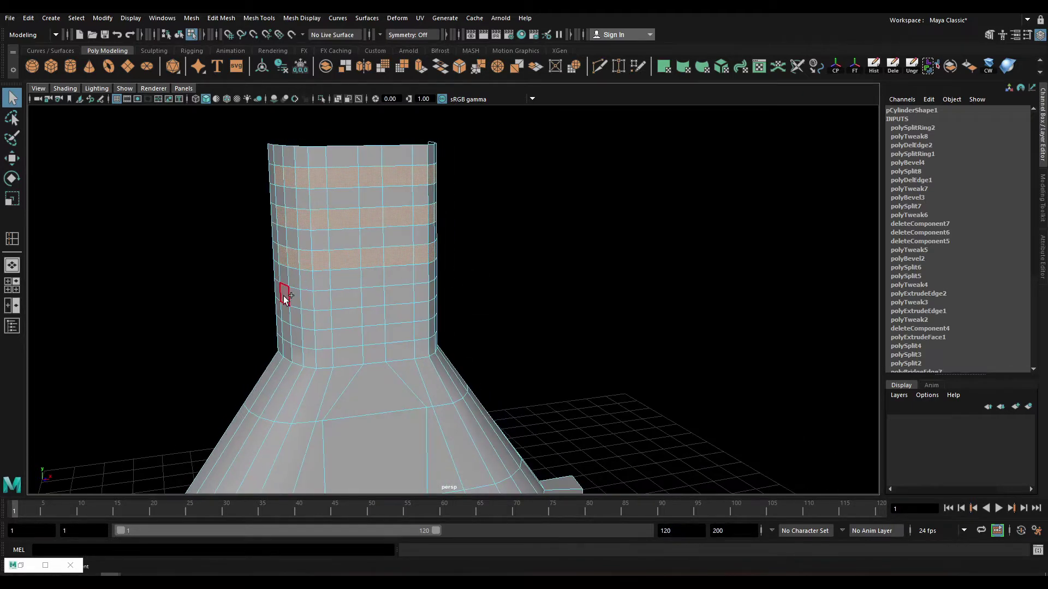
pyautogui.moveTo(286, 332)
pyautogui.keyDown('alt'); pyautogui.mouseDown()
pyautogui.moveTo(405, 323)
pyautogui.moveTo(395, 308)
pyautogui.mouseUp(); pyautogui.keyUp('alt')
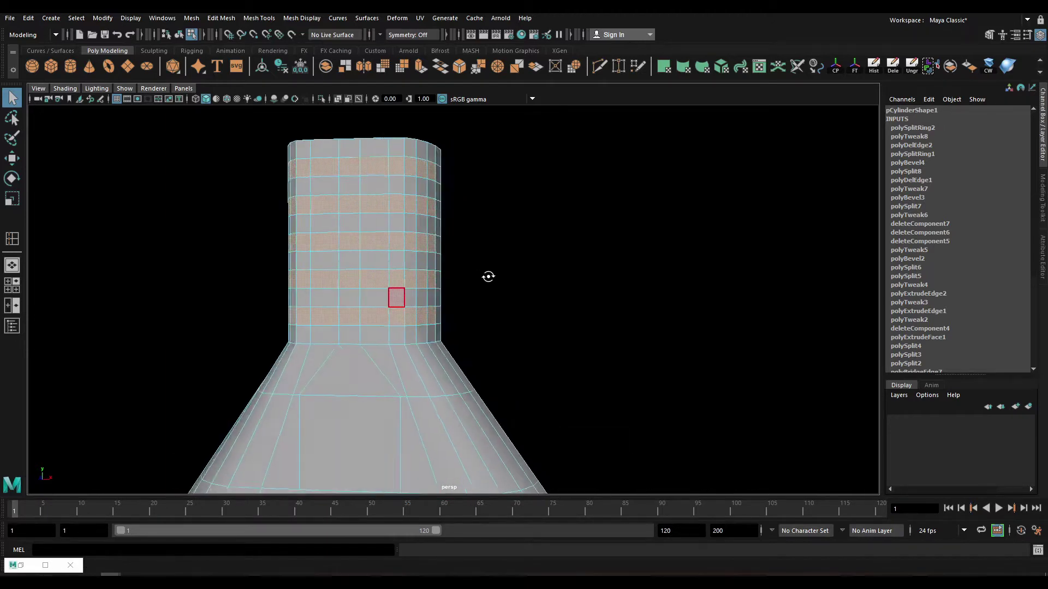
pyautogui.keyDown('alt'); pyautogui.moveTo(391, 251); pyautogui.dragTo(359, 365); pyautogui.keyUp('alt')
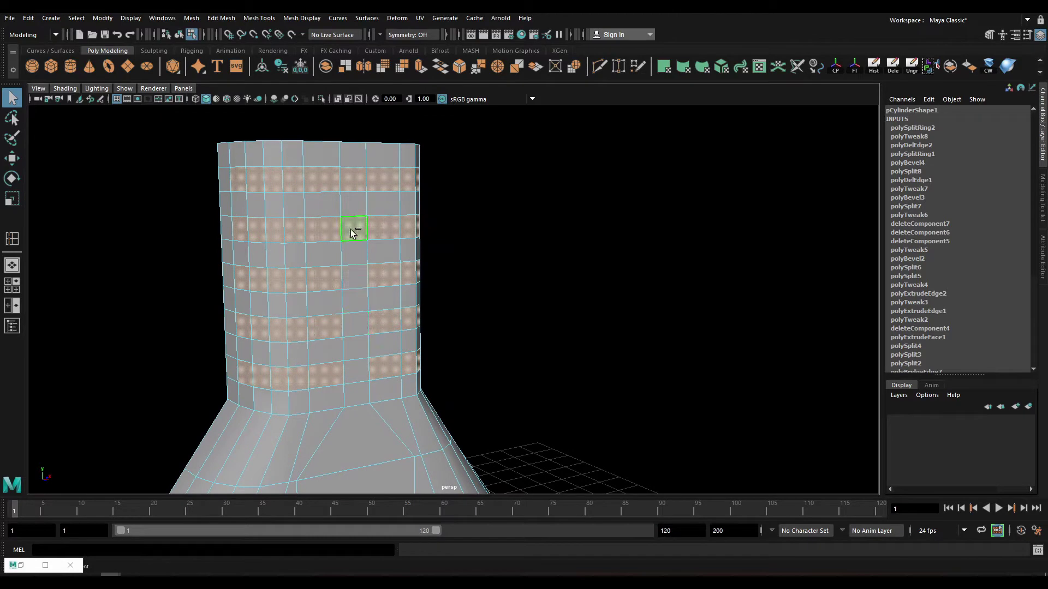
pyautogui.hotkey('ctrl', 'e')
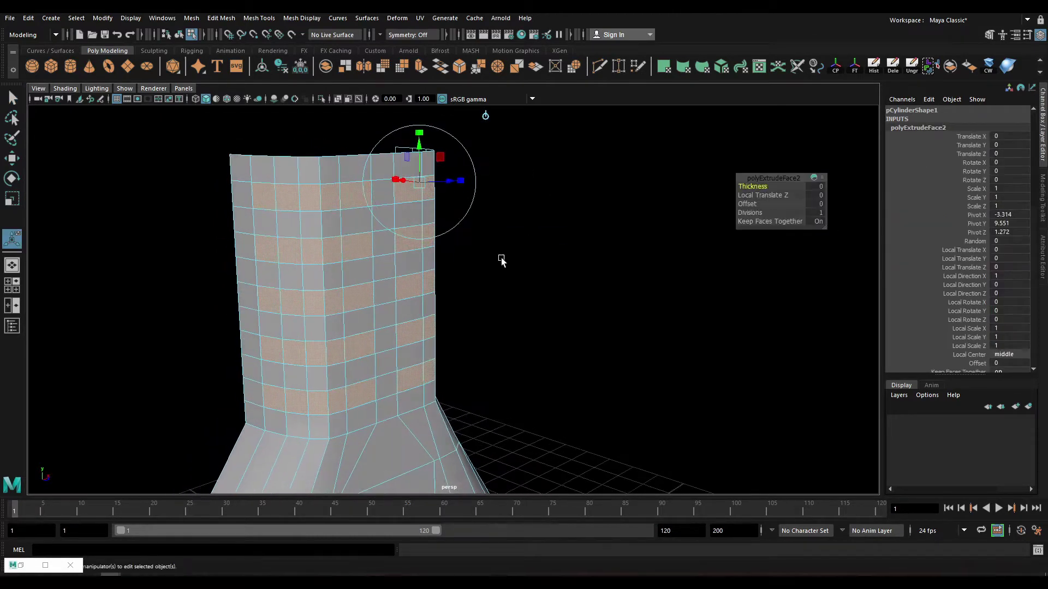
# Sink the brick faces to about -0.22 thickness, thin it, and extrude again.
pyautogui.keyDown('alt'); pyautogui.moveTo(501, 258); pyautogui.dragTo(478, 157); pyautogui.keyUp('alt')
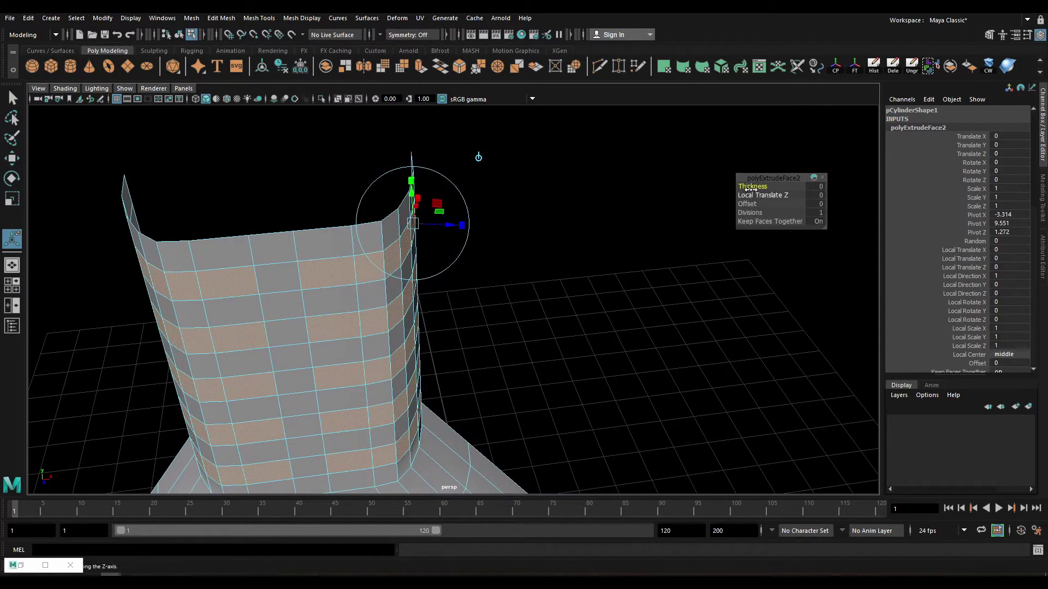
pyautogui.moveTo(750, 190); pyautogui.dragTo(739, 191)
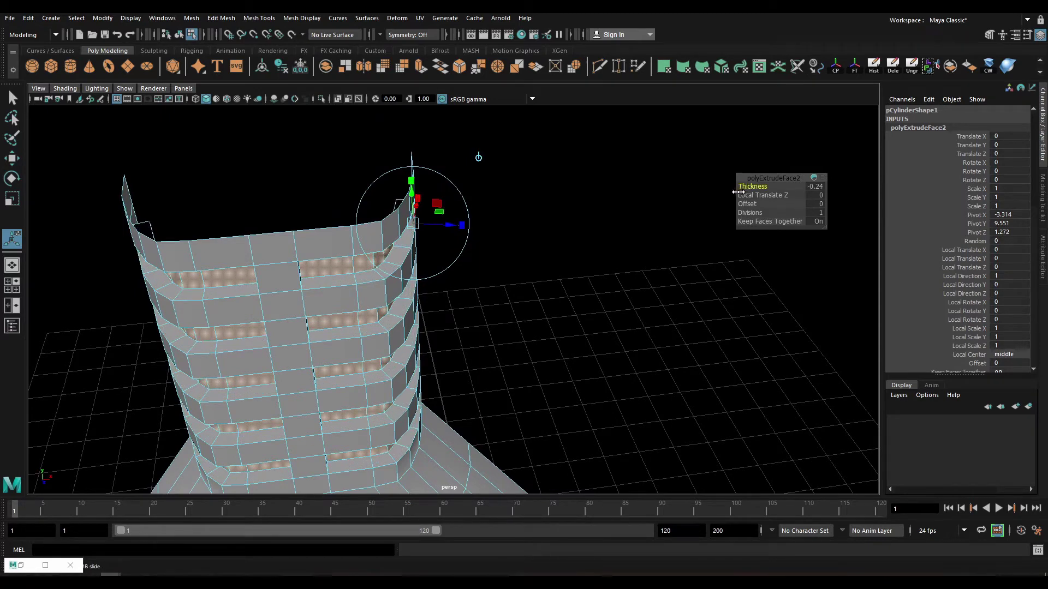
pyautogui.moveTo(737, 192)
pyautogui.keyDown('alt'); pyautogui.mouseDown()
pyautogui.moveTo(424, 313)
pyautogui.moveTo(286, 218)
pyautogui.moveTo(327, 264)
pyautogui.moveTo(295, 259)
pyautogui.mouseUp(); pyautogui.keyUp('alt')
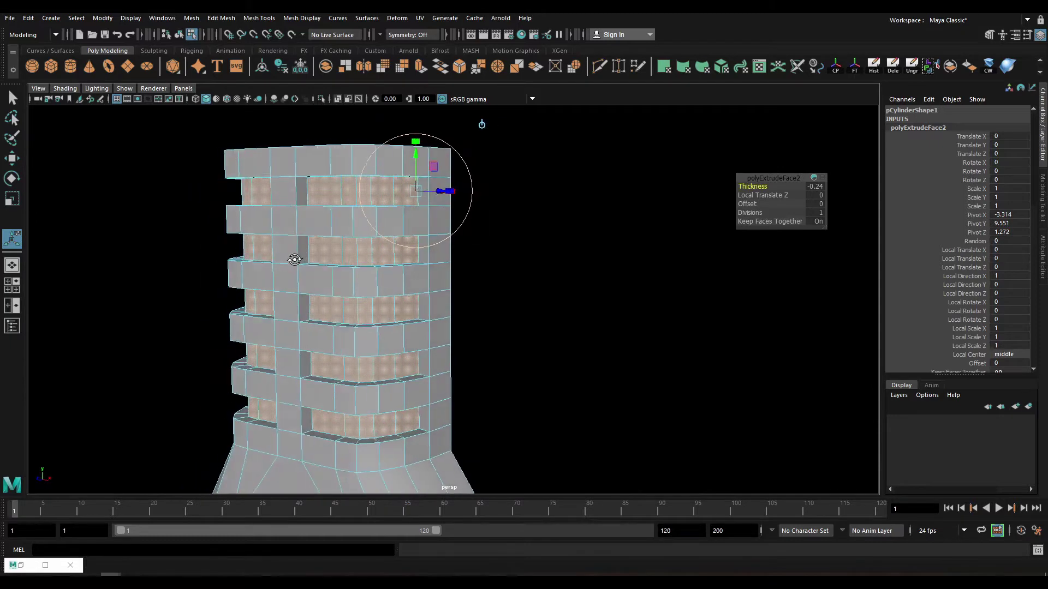
pyautogui.keyDown('alt'); pyautogui.moveTo(295, 260); pyautogui.dragTo(320, 227, button='right'); pyautogui.keyUp('alt')
pyautogui.moveTo(752, 186); pyautogui.dragTo(749, 188)
pyautogui.hotkey('ctrl', 'e')
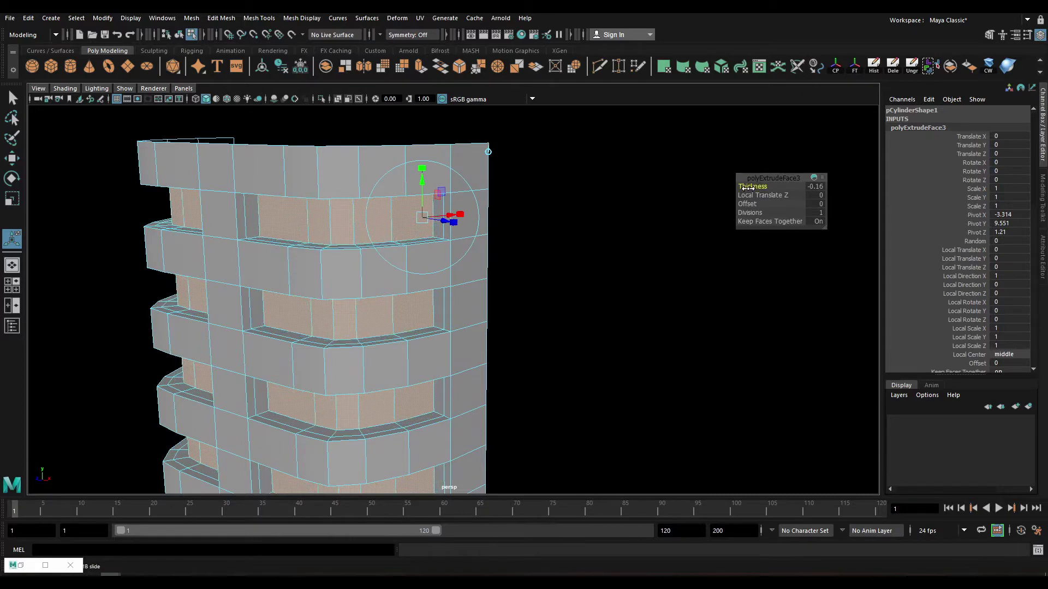
# Select several brick faces on the neck for removal.
pyautogui.moveTo(474, 304)
pyautogui.keyDown('alt'); pyautogui.mouseDown()
pyautogui.moveTo(472, 290)
pyautogui.moveTo(519, 297)
pyautogui.mouseUp(); pyautogui.keyUp('alt')
pyautogui.click(364, 305)
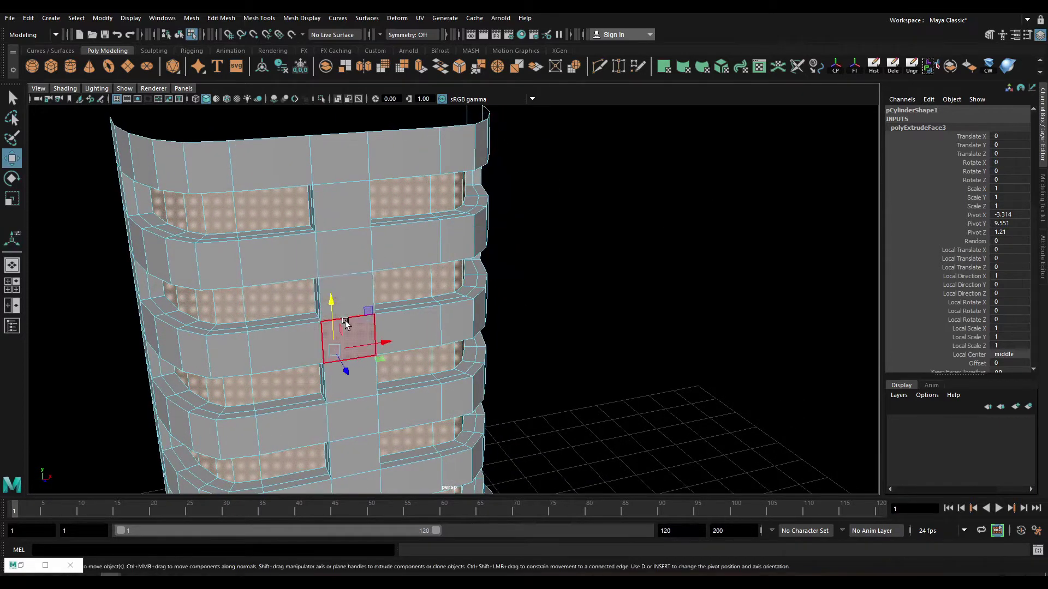
pyautogui.keyDown('alt'); pyautogui.moveTo(365, 327); pyautogui.dragTo(445, 211); pyautogui.keyUp('alt')
pyautogui.scroll(-3, 444, 211)
pyautogui.click(391, 249)
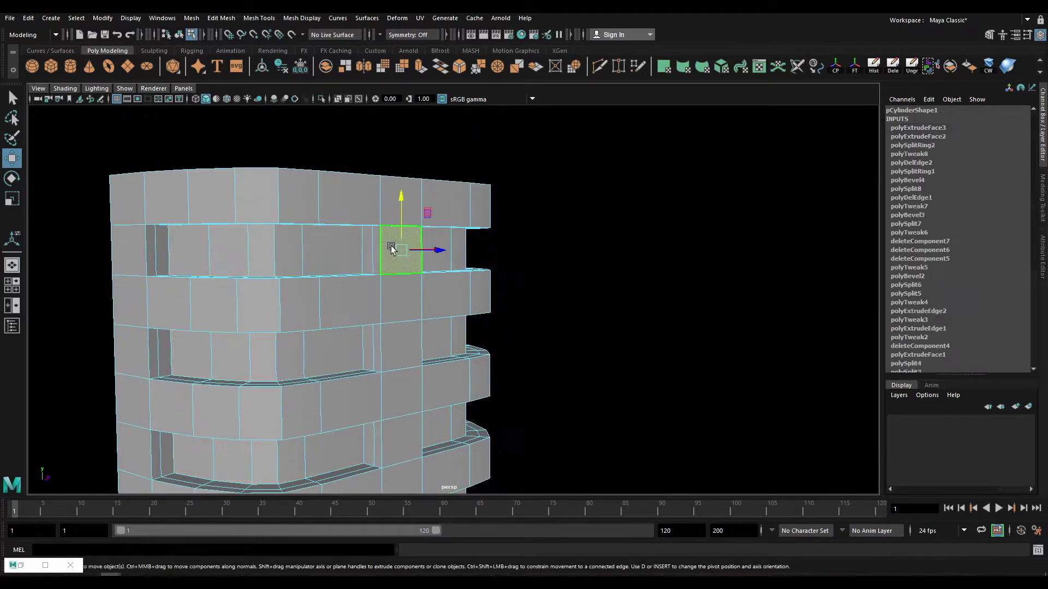
pyautogui.keyDown('shift'); pyautogui.click(396, 353); pyautogui.keyUp('shift')
pyautogui.keyDown('alt'); pyautogui.moveTo(396, 353); pyautogui.dragTo(364, 296); pyautogui.keyUp('alt')
pyautogui.keyDown('shift'); pyautogui.click(364, 296); pyautogui.keyUp('shift')
# Delete the selected brick faces plus one more face, then switch to edge selection.
pyautogui.keyDown('alt'); pyautogui.moveTo(361, 399); pyautogui.dragTo(408, 317); pyautogui.keyUp('alt')
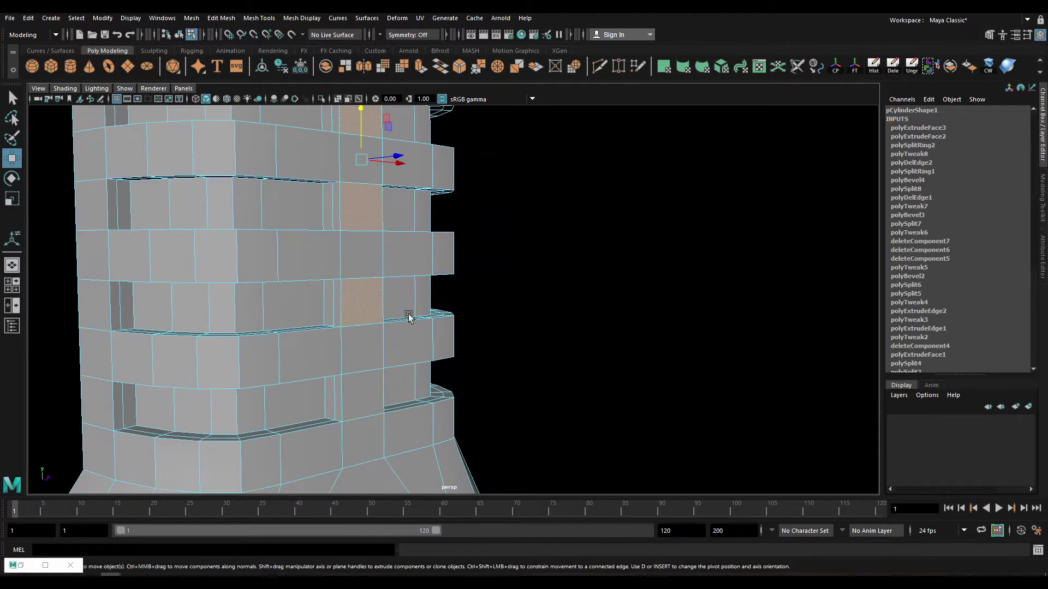
pyautogui.keyDown('alt'); pyautogui.moveTo(444, 177); pyautogui.dragTo(452, 283); pyautogui.keyUp('alt')
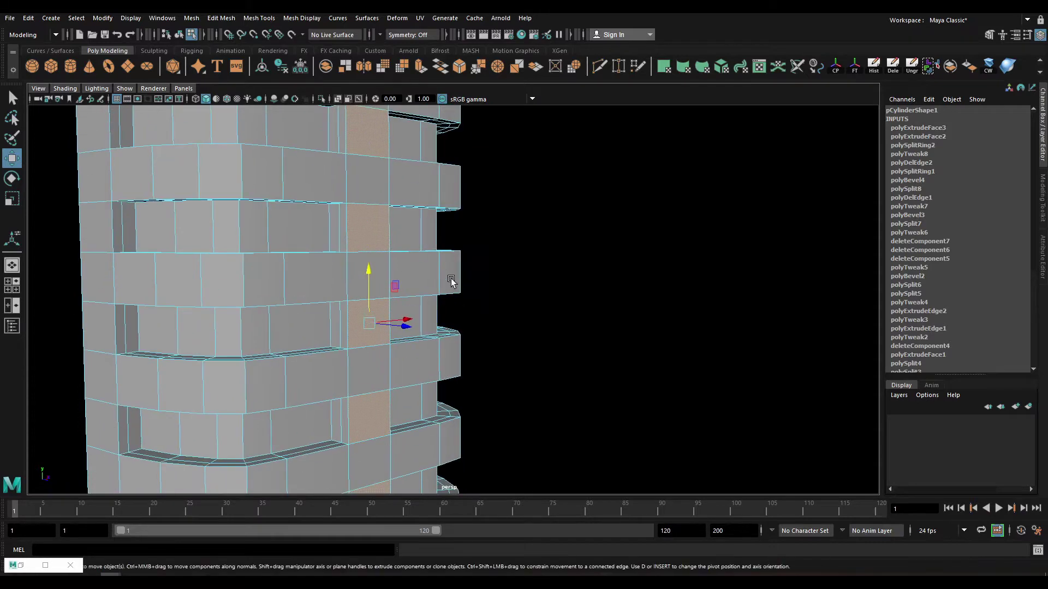
pyautogui.press('Delete')
pyautogui.click(340, 326)
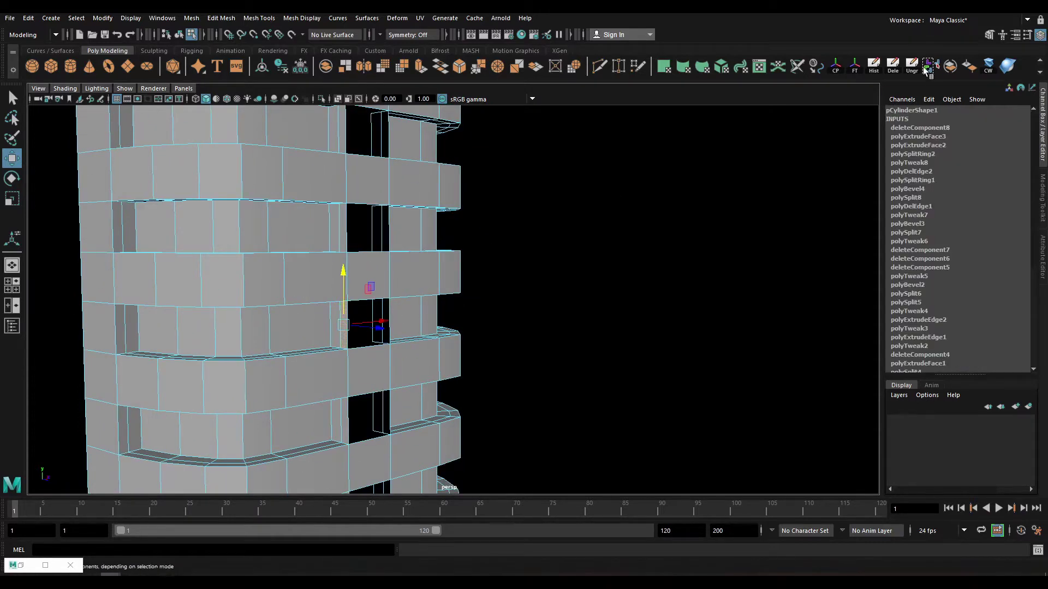
pyautogui.scroll(-3, 435, 294)
pyautogui.press('Delete')
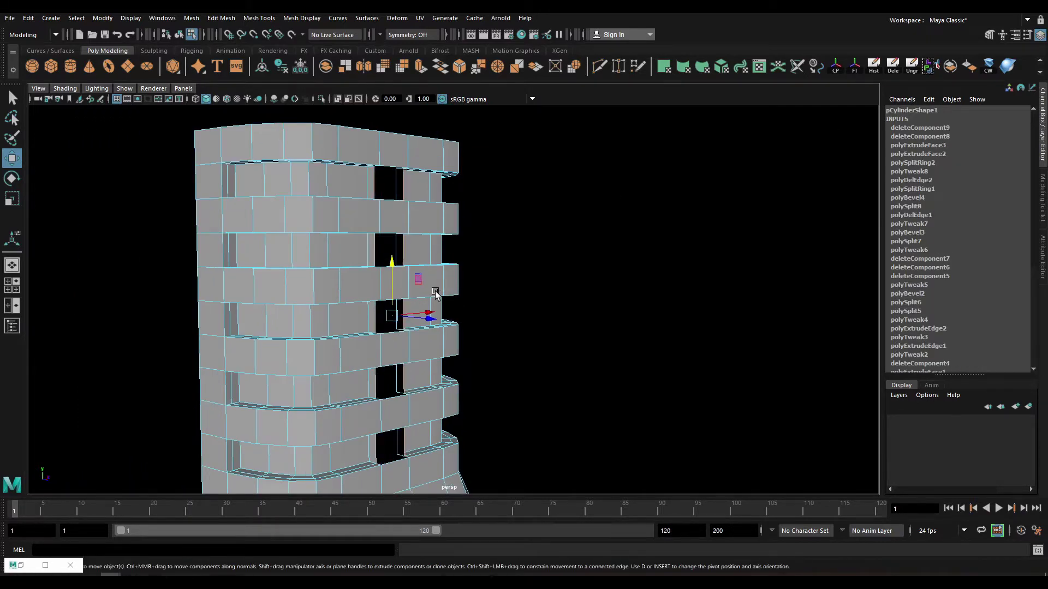
pyautogui.scroll(3, 434, 298)
pyautogui.scroll(-1, 432, 304)
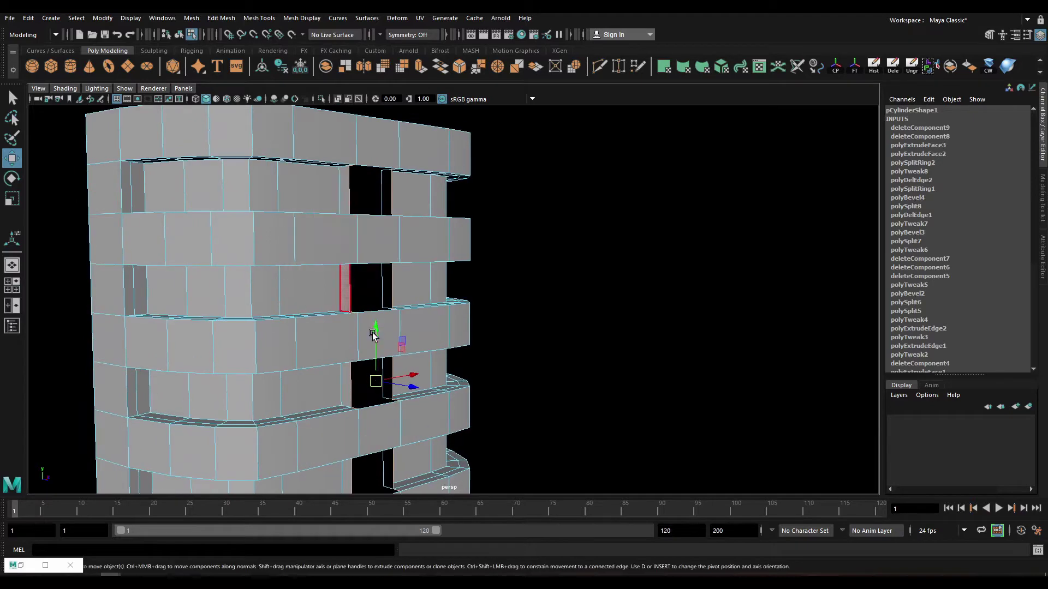
pyautogui.keyDown('alt'); pyautogui.moveTo(352, 230); pyautogui.dragTo(375, 309); pyautogui.keyUp('alt')
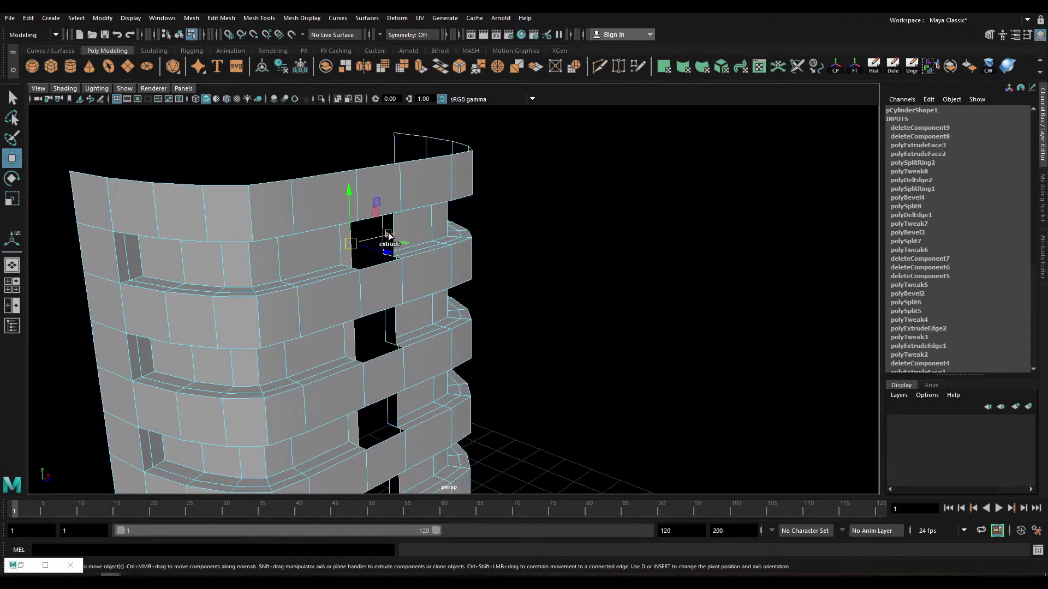
pyautogui.press('q')
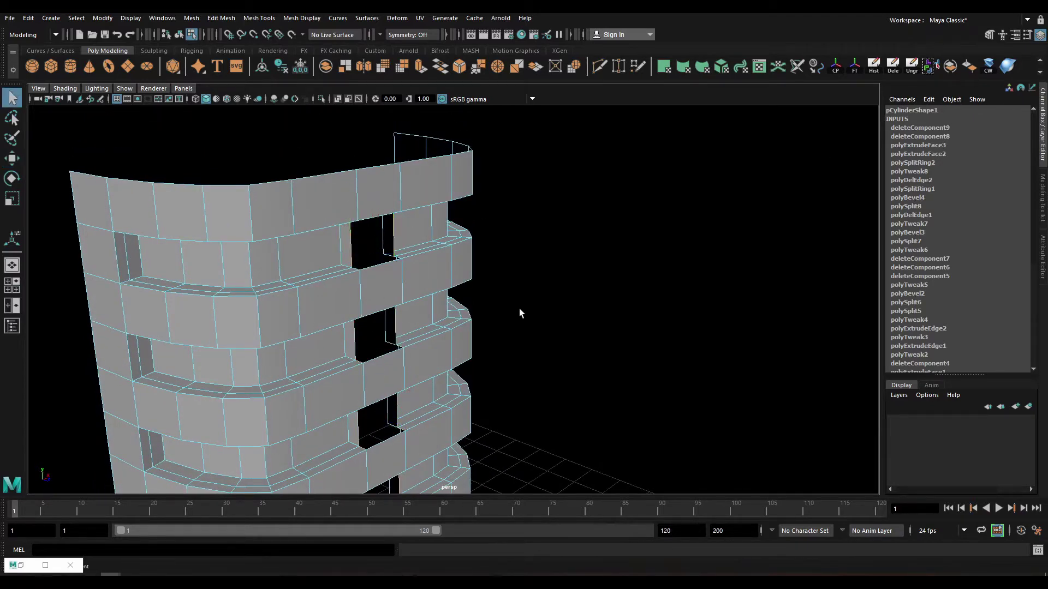
pyautogui.keyDown('alt'); pyautogui.moveTo(520, 312); pyautogui.dragTo(411, 99, button='middle'); pyautogui.keyUp('alt')
# Bridge each opening in the neck with Bridge (G), top to bottom.
pyautogui.click(440, 66)
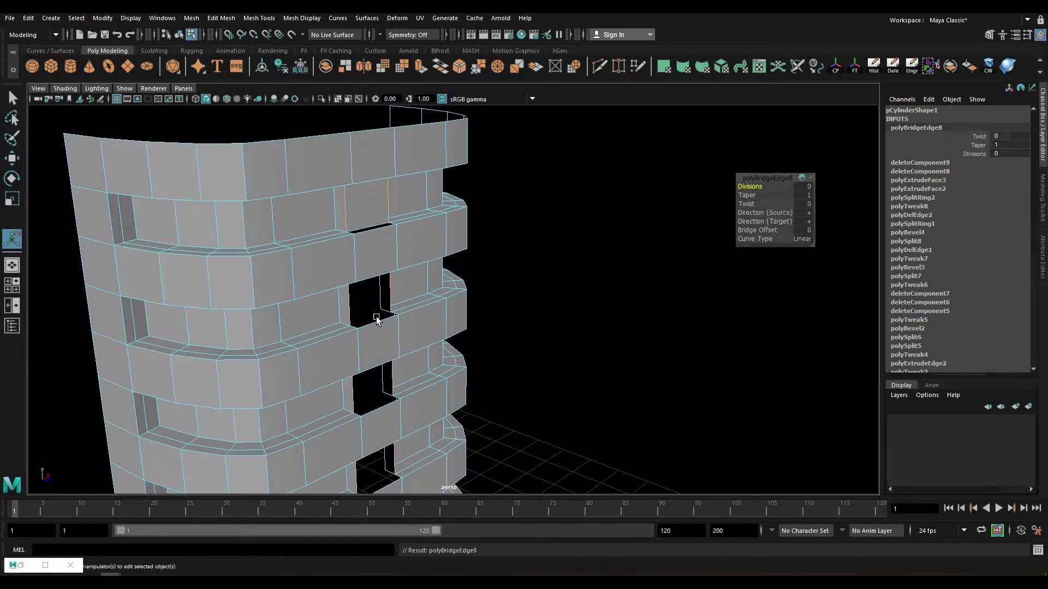
pyautogui.keyDown('alt'); pyautogui.moveTo(375, 317); pyautogui.dragTo(382, 327, button='middle'); pyautogui.keyUp('alt')
pyautogui.click(386, 215)
pyautogui.press('g')
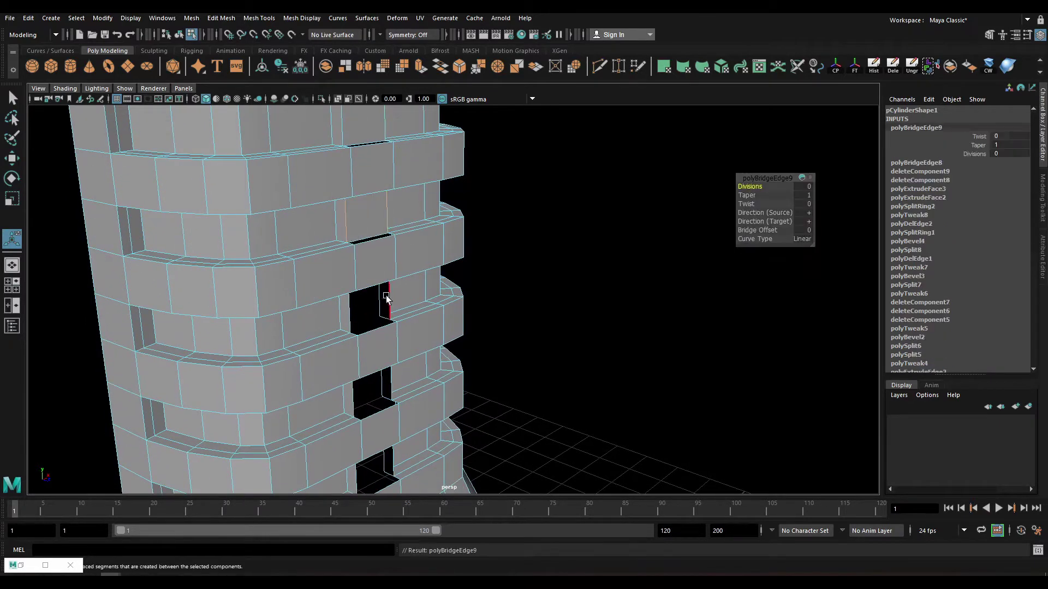
pyautogui.keyDown('shift'); pyautogui.click(355, 306); pyautogui.keyUp('shift')
pyautogui.press('g')
pyautogui.keyDown('alt'); pyautogui.moveTo(355, 306); pyautogui.dragTo(368, 299, button='middle'); pyautogui.keyUp('alt')
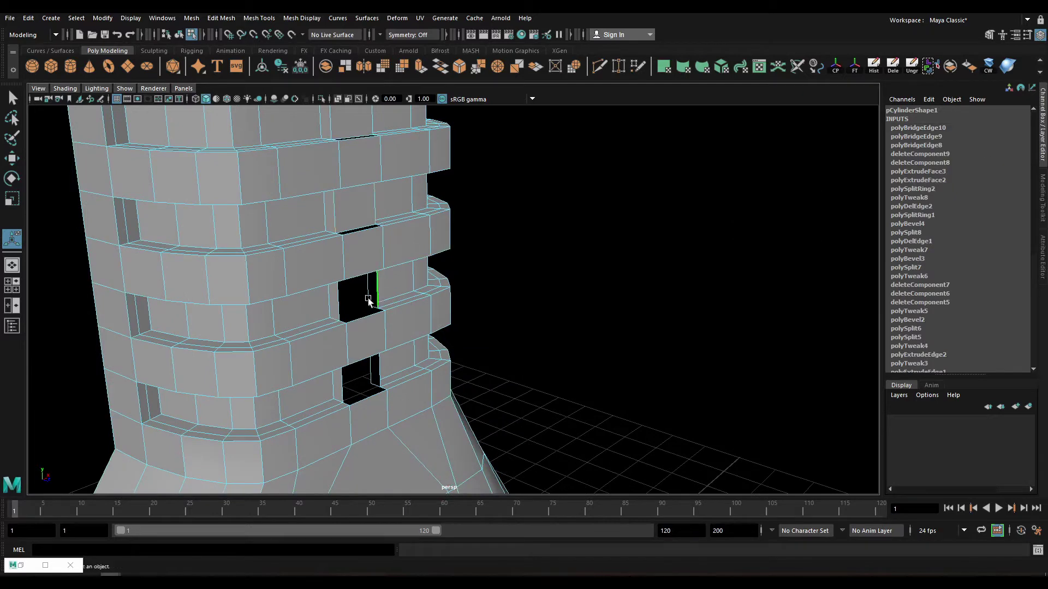
pyautogui.press('g')
pyautogui.keyDown('alt'); pyautogui.moveTo(363, 363); pyautogui.dragTo(362, 317, button='middle'); pyautogui.keyUp('alt')
pyautogui.keyDown('shift'); pyautogui.click(334, 324); pyautogui.keyUp('shift')
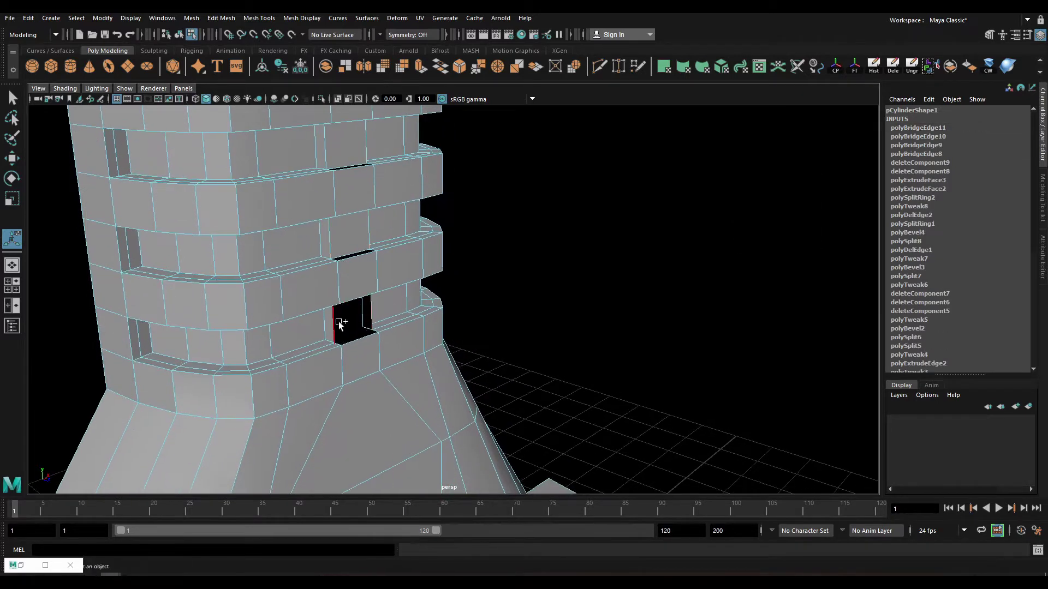
pyautogui.press('g')
# Fill the remaining gaps in the brick rows with faces.
pyautogui.click(355, 339)
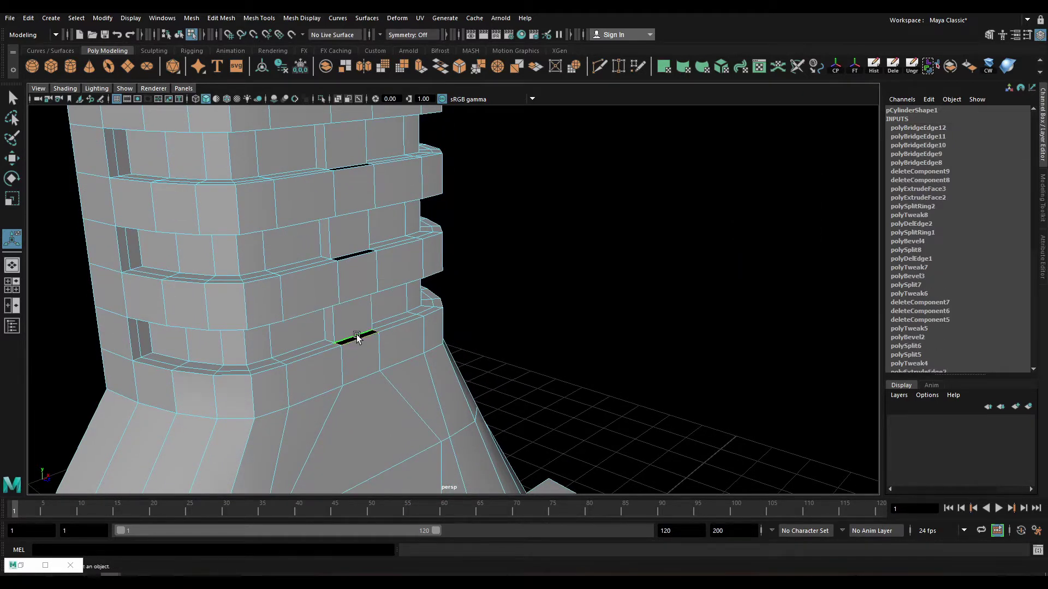
pyautogui.keyDown('shift'); pyautogui.moveTo(357, 337); pyautogui.dragTo(353, 104, button='right'); pyautogui.keyUp('shift')
pyautogui.click(354, 177)
pyautogui.keyDown('alt'); pyautogui.moveTo(361, 300); pyautogui.dragTo(367, 311, button='middle'); pyautogui.keyUp('alt')
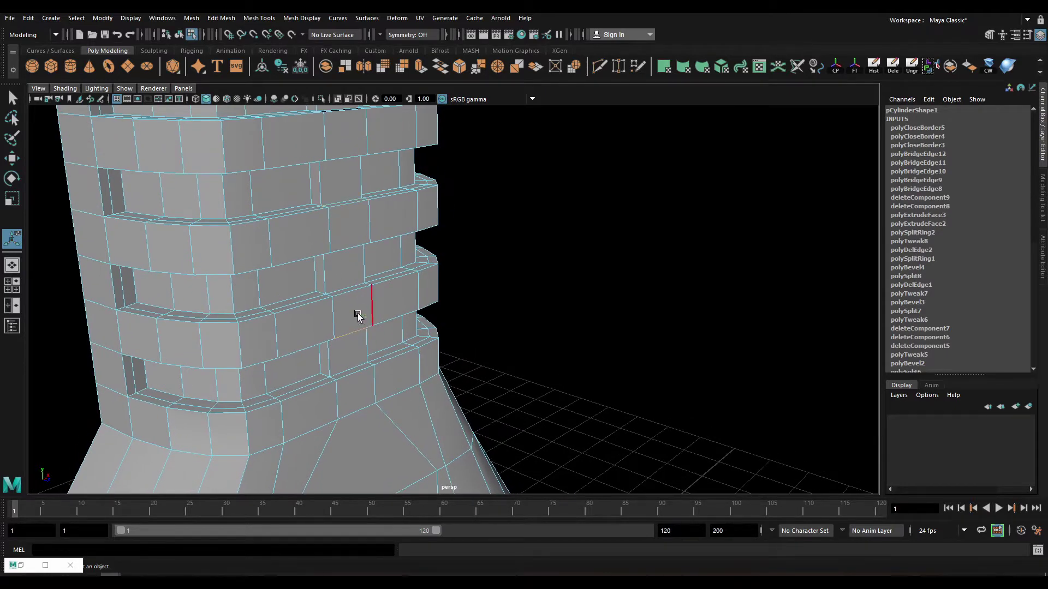
pyautogui.moveTo(358, 313)
pyautogui.keyDown('shift'); pyautogui.mouseDown(button='right')
pyautogui.moveTo(346, 159)
pyautogui.moveTo(357, 184)
pyautogui.moveTo(386, 195)
pyautogui.moveTo(386, 135)
pyautogui.moveTo(431, 163)
pyautogui.mouseUp(button='right'); pyautogui.keyUp('shift')
pyautogui.click(351, 247)
pyautogui.scroll(-3, 357, 185)
pyautogui.scroll(-2, 372, 192)
pyautogui.scroll(-2, 408, 161)
# Preview the smoothed mesh, then select the cylinder and return to the blocky view.
pyautogui.scroll(3, 449, 206)
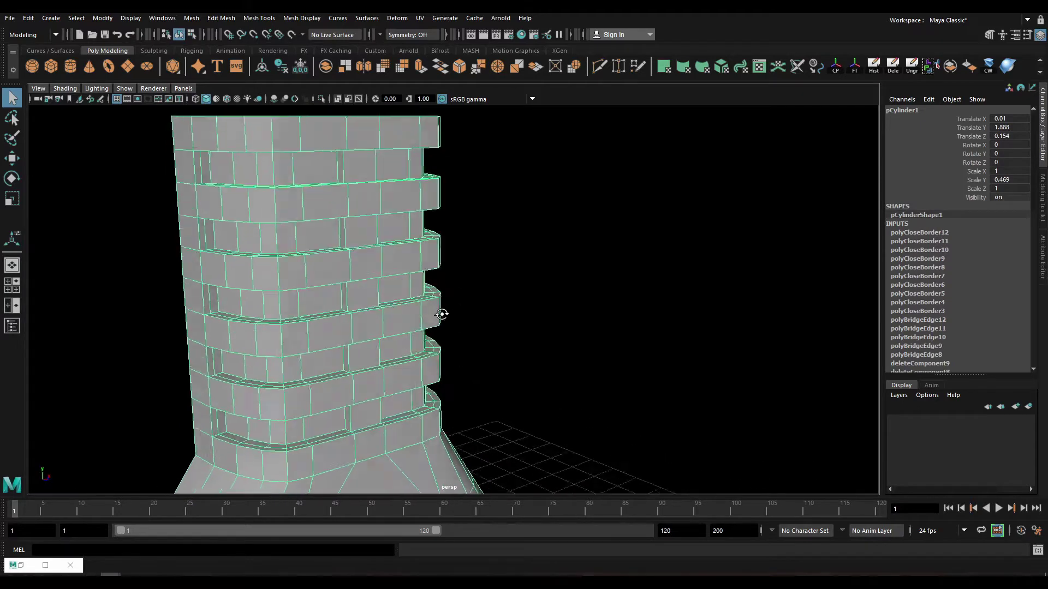
pyautogui.scroll(2, 442, 314)
pyautogui.click(442, 314)
pyautogui.press('3')
pyautogui.scroll(-3, 382, 295)
pyautogui.moveTo(382, 300)
pyautogui.keyDown('alt'); pyautogui.mouseDown()
pyautogui.moveTo(375, 323)
pyautogui.moveTo(410, 334)
pyautogui.moveTo(388, 290)
pyautogui.moveTo(355, 305)
pyautogui.moveTo(407, 344)
pyautogui.moveTo(393, 311)
pyautogui.mouseUp(); pyautogui.keyUp('alt')
pyautogui.click(389, 290)
pyautogui.press('1')
# Extrude the flared body's front face inward at -0.28 thickness into a recessed panel.
pyautogui.scroll(3, 371, 319)
pyautogui.click(393, 311)
pyautogui.hotkey('ctrl', 'e')
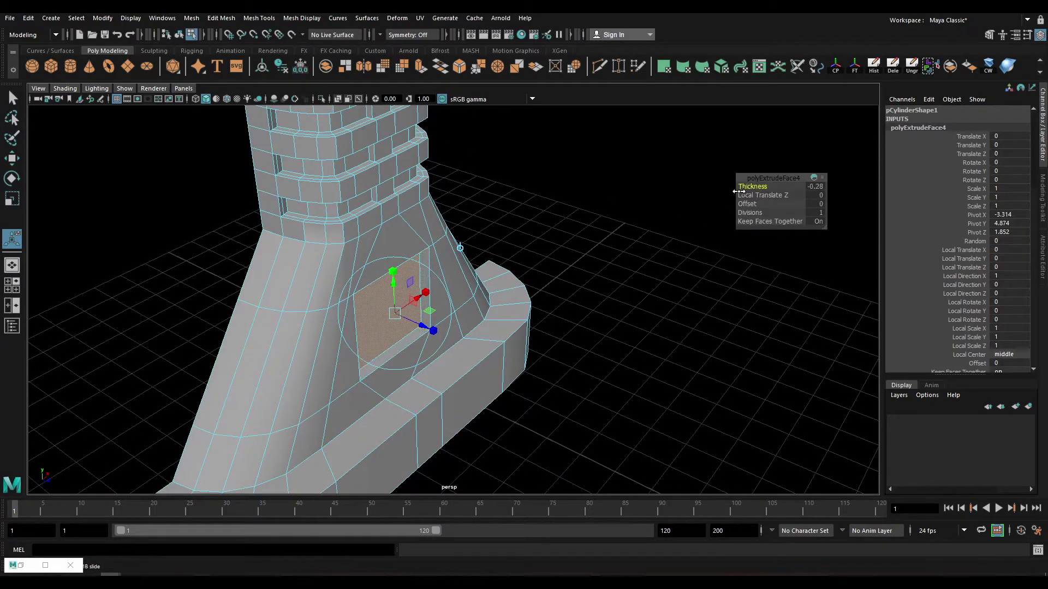
pyautogui.keyDown('alt'); pyautogui.moveTo(685, 224); pyautogui.dragTo(551, 205); pyautogui.keyUp('alt')
pyautogui.press('w')
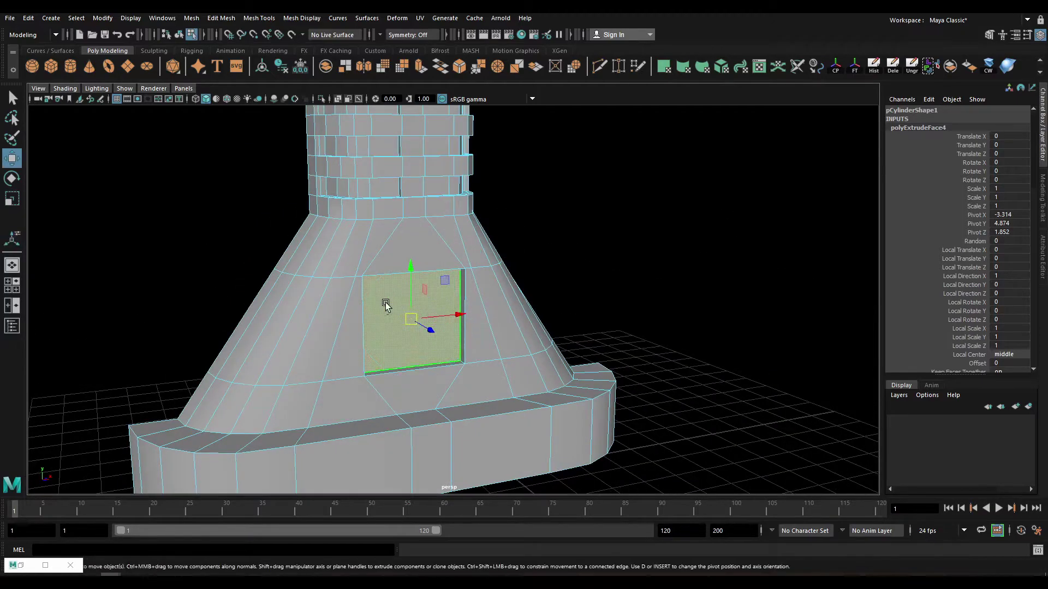
pyautogui.click(552, 204)
# Preview the smoothed mesh and select the whole cylinder in object mode.
pyautogui.press('3')
pyautogui.scroll(-2, 333, 233)
pyautogui.click(388, 306)
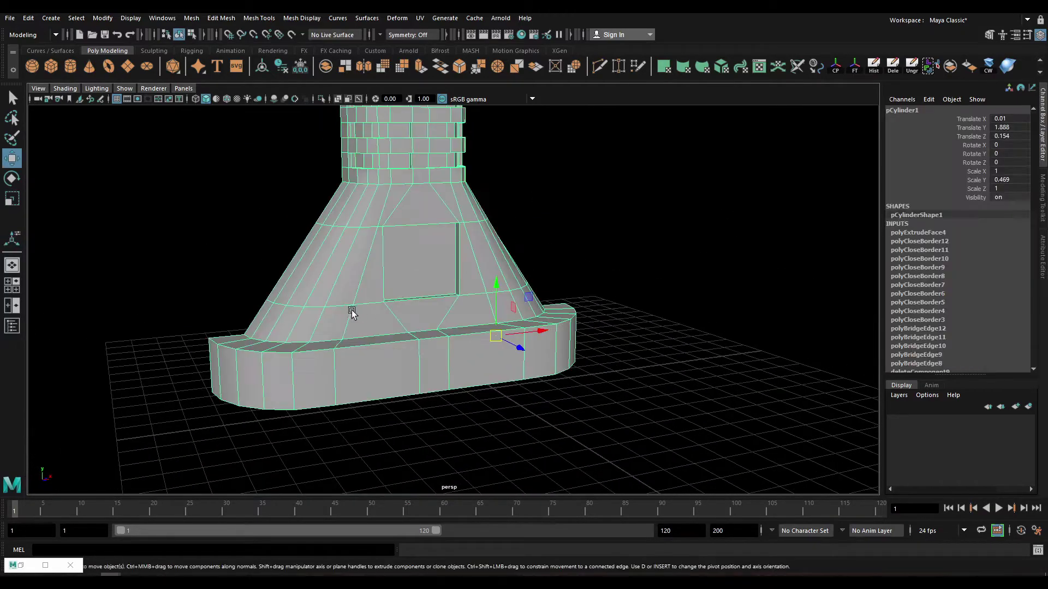
pyautogui.keyDown('alt'); pyautogui.moveTo(352, 311); pyautogui.dragTo(438, 307); pyautogui.keyUp('alt')
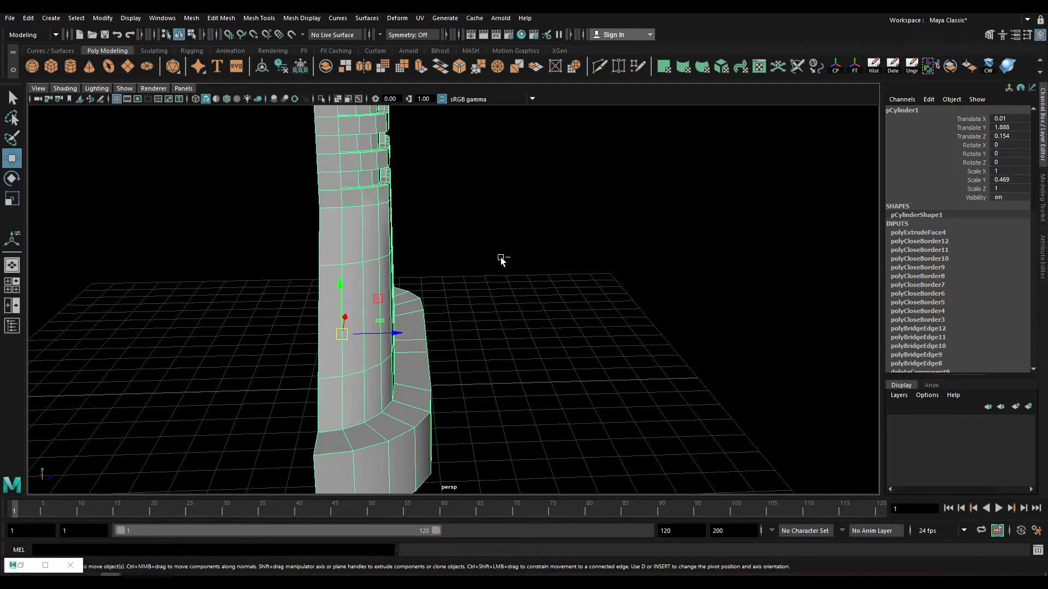
# Duplicate the half plug as a mirrored copy (Scale Z -1) and combine both halves.
pyautogui.hotkey('ctrl', 'd')
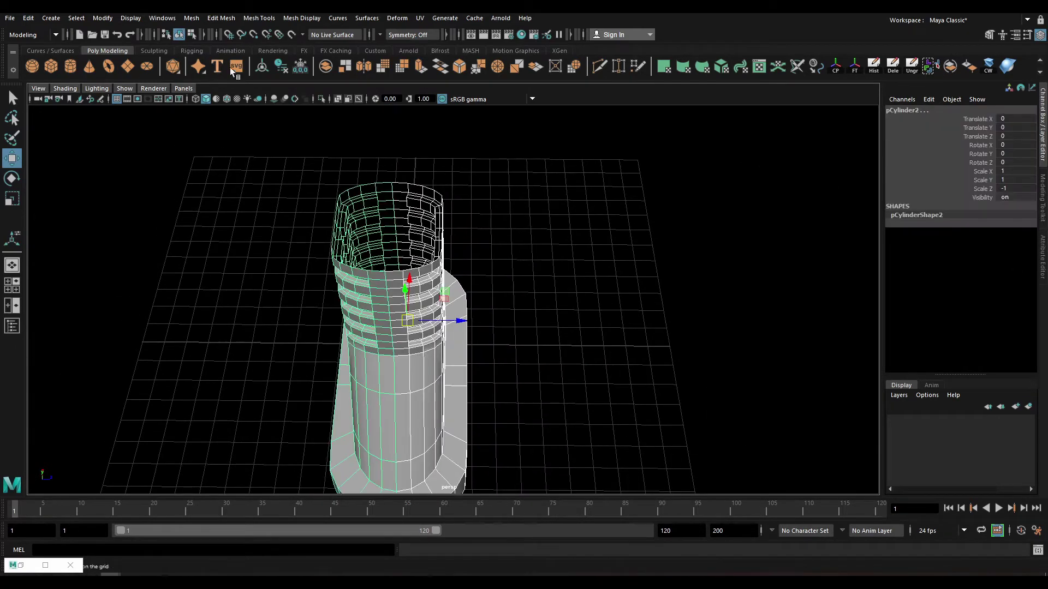
pyautogui.click(323, 65)
pyautogui.scroll(-5, 388, 229)
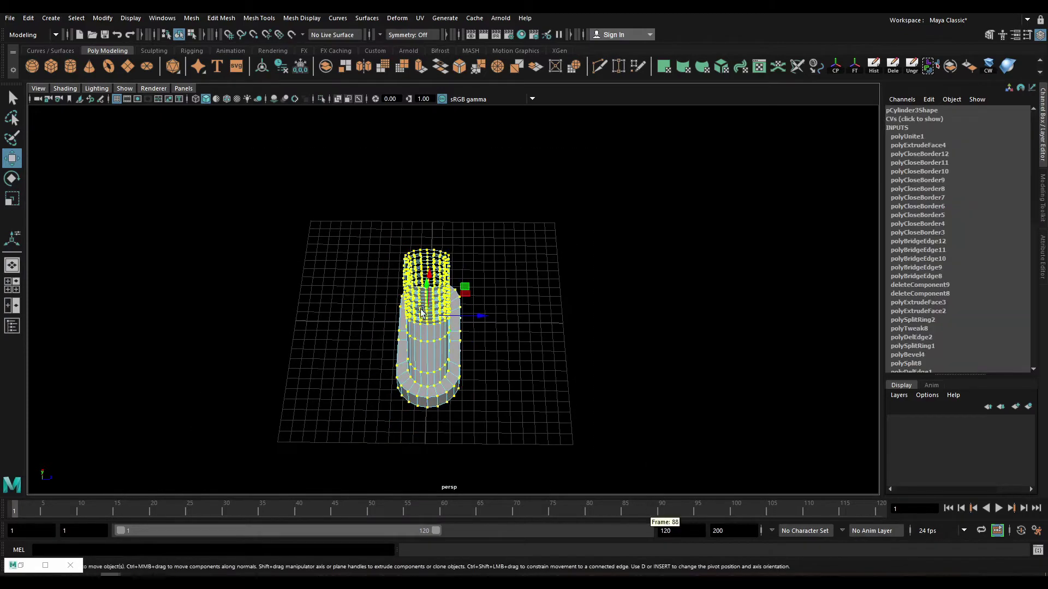
pyautogui.keyDown('shift'); pyautogui.moveTo(399, 212); pyautogui.dragTo(419, 204, button='right'); pyautogui.keyUp('shift')
pyautogui.scroll(3, 477, 247)
# Merge the seam vertices into one mesh, pCylinder3, and view it smoothed.
pyautogui.press('F8')
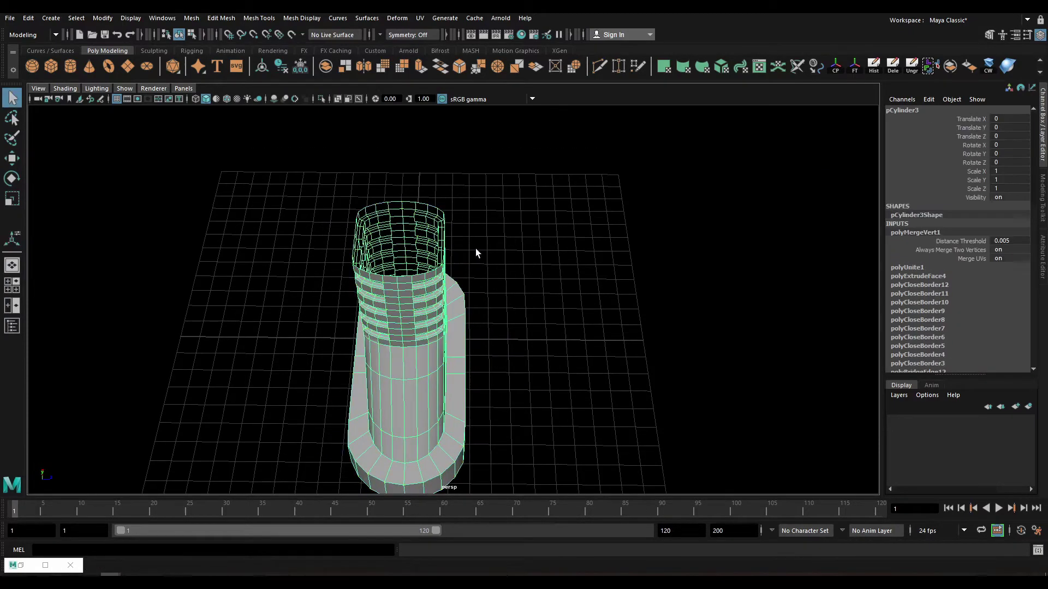
pyautogui.press('3')
pyautogui.click(514, 251)
pyautogui.moveTo(465, 255)
pyautogui.keyDown('alt'); pyautogui.mouseDown()
pyautogui.moveTo(469, 240)
pyautogui.moveTo(470, 319)
pyautogui.moveTo(489, 261)
pyautogui.moveTo(402, 269)
pyautogui.moveTo(456, 317)
pyautogui.mouseUp(); pyautogui.keyUp('alt')
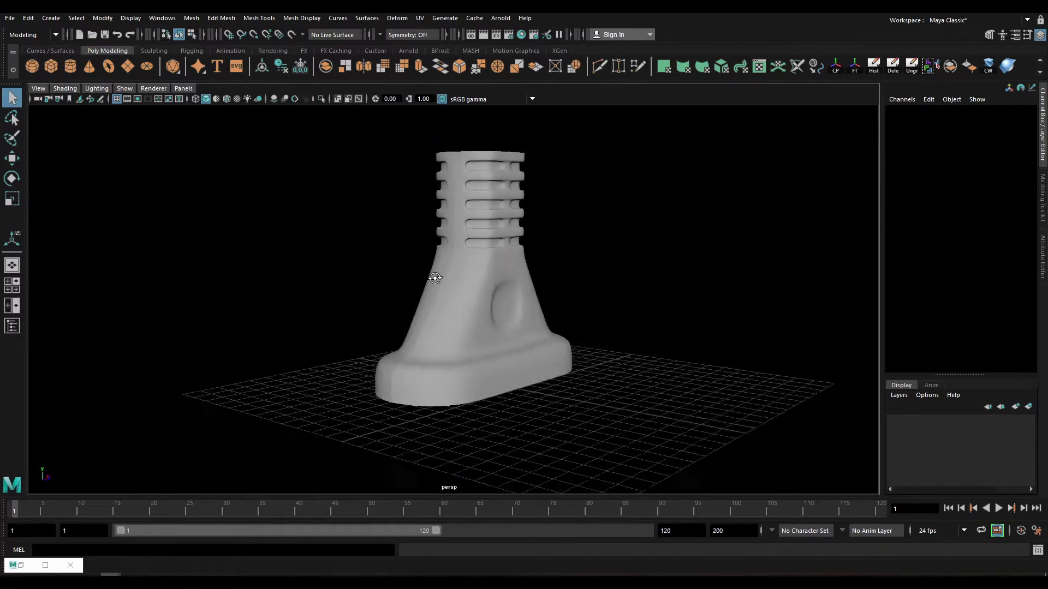
pyautogui.click(456, 316)
# Try moving a body component, undo it, and return to the low-poly view.
pyautogui.scroll(3, 454, 316)
pyautogui.press('w')
pyautogui.press('F9')
pyautogui.click(428, 315)
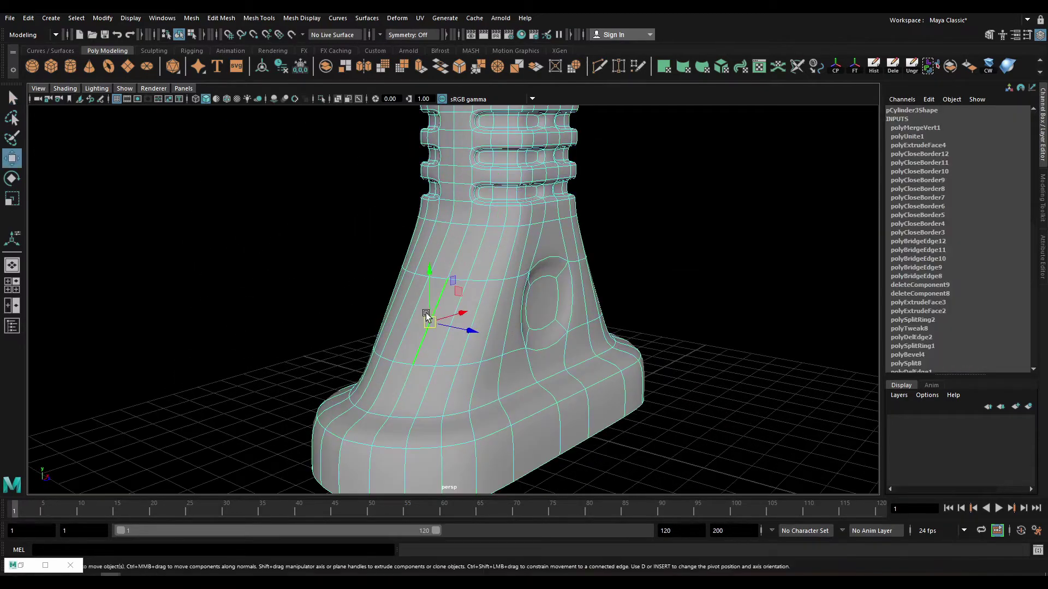
pyautogui.moveTo(427, 316); pyautogui.dragTo(425, 330)
pyautogui.hotkey('ctrl', 'z')
pyautogui.press('1')
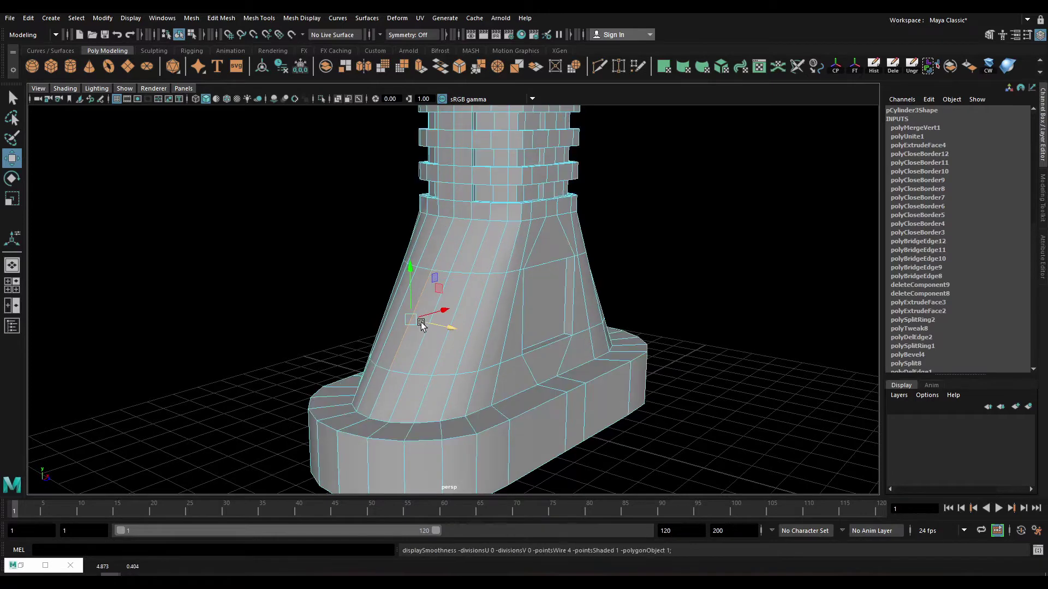
# Select all the plug's vertices and merge them with a 0.005 distance threshold.
pyautogui.click(415, 264)
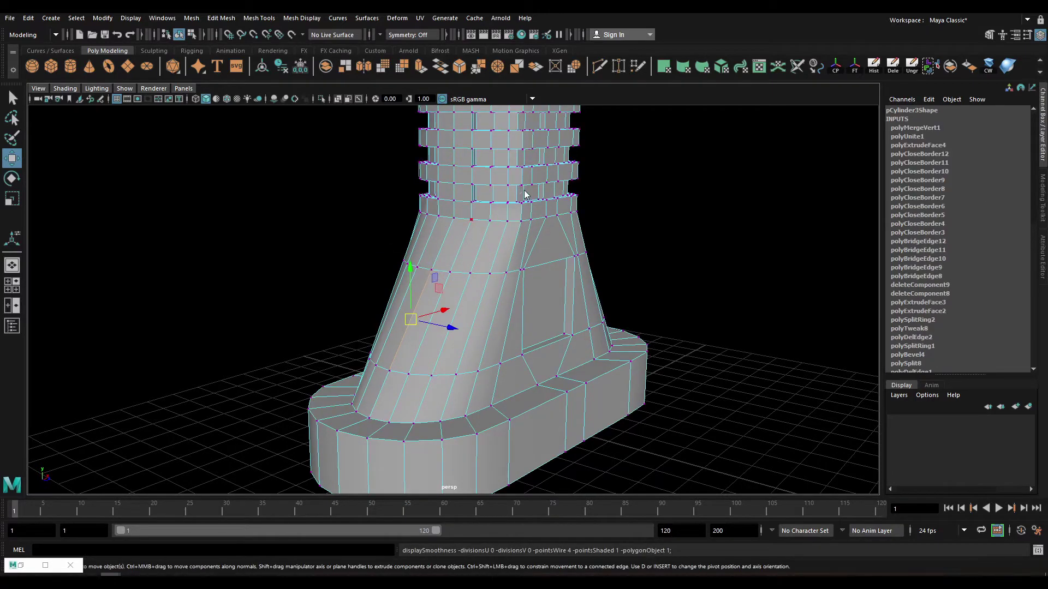
pyautogui.moveTo(467, 232); pyautogui.dragTo(426, 234, button='right')
pyautogui.keyDown('shift'); pyautogui.moveTo(468, 267); pyautogui.dragTo(404, 266, button='right'); pyautogui.keyUp('shift')
pyautogui.scroll(-5, 400, 241)
pyautogui.moveTo(400, 241); pyautogui.dragTo(545, 355)
pyautogui.scroll(5, 546, 354)
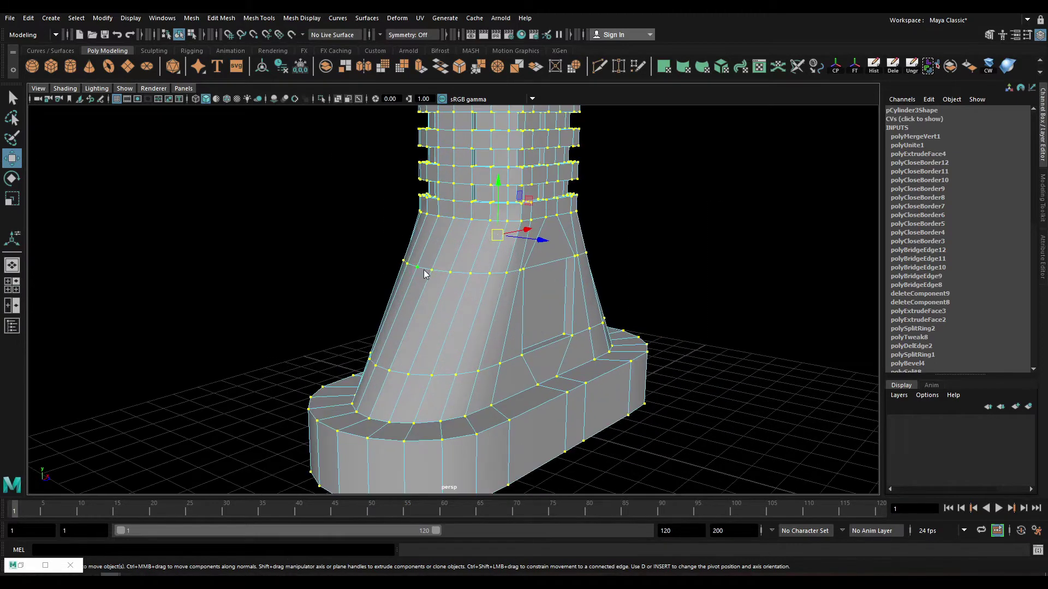
pyautogui.keyDown('shift'); pyautogui.moveTo(436, 251); pyautogui.dragTo(478, 222, button='right'); pyautogui.keyUp('shift')
pyautogui.press('3')
pyautogui.press('F8')
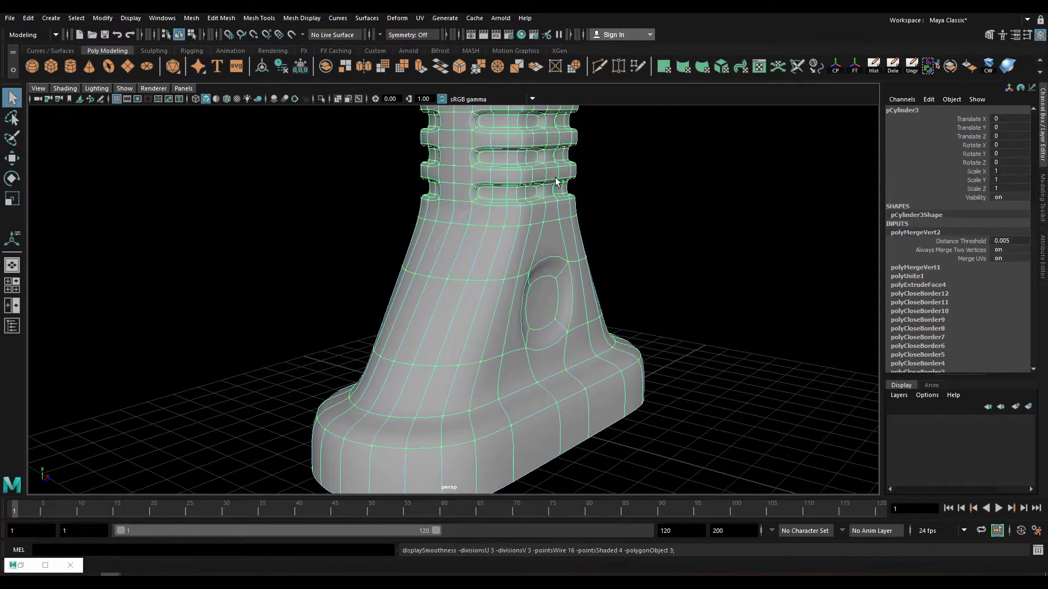
# Nudge a vertex on the flared body surface.
pyautogui.press('q')
pyautogui.click(436, 286)
pyautogui.press('F8')
pyautogui.press('w')
pyautogui.click(436, 292)
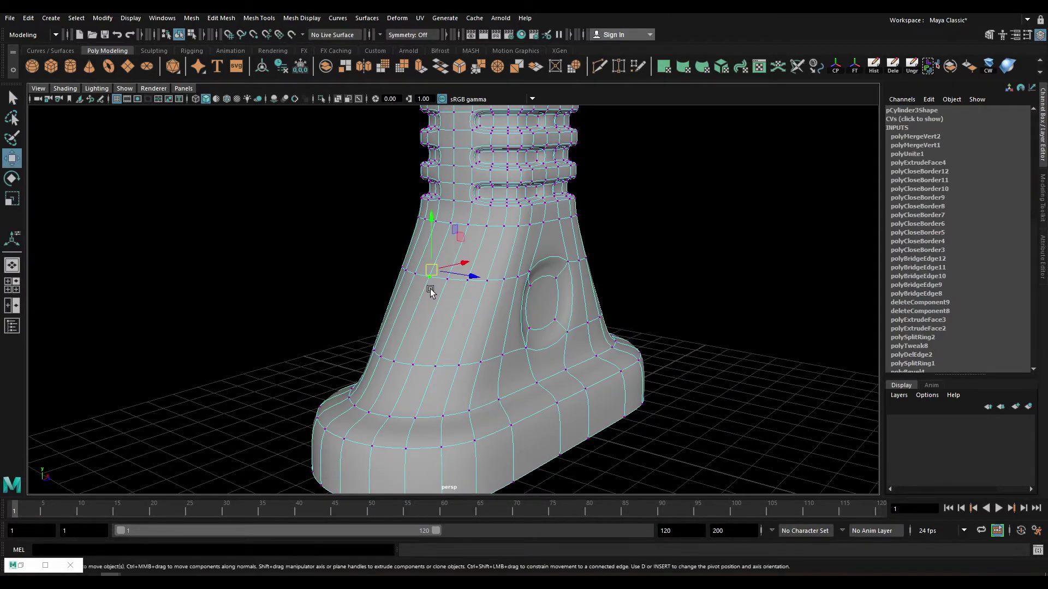
pyautogui.moveTo(436, 293); pyautogui.dragTo(446, 303)
# Orbit from a low frontal view to a higher three-quarter view of the plug.
pyautogui.click(630, 210)
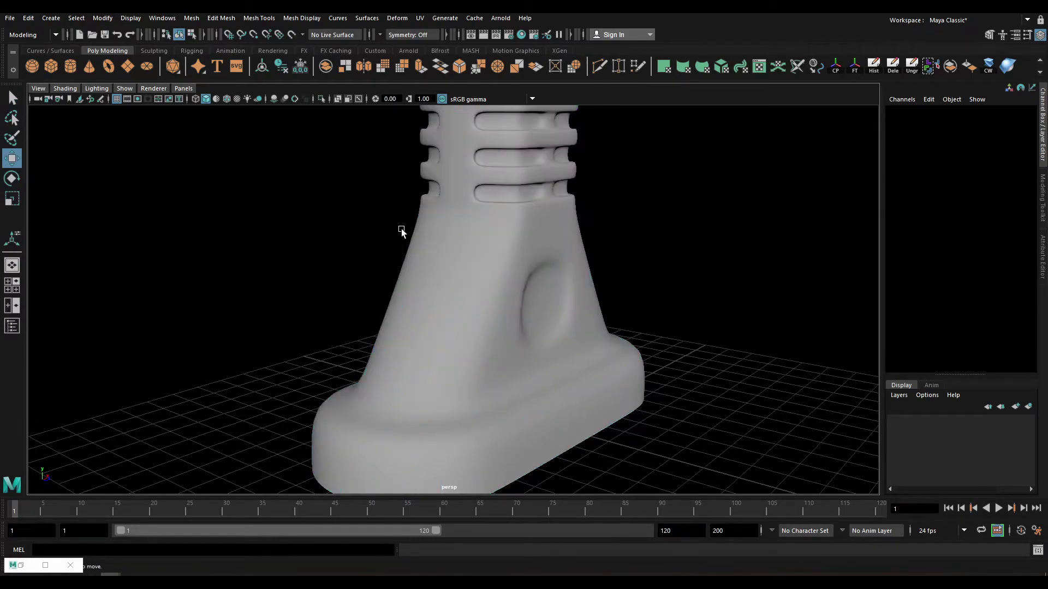
pyautogui.scroll(-5, 549, 358)
pyautogui.moveTo(549, 357)
pyautogui.keyDown('alt'); pyautogui.mouseDown()
pyautogui.moveTo(486, 405)
pyautogui.moveTo(476, 336)
pyautogui.mouseUp(); pyautogui.keyUp('alt')
pyautogui.click(485, 405)
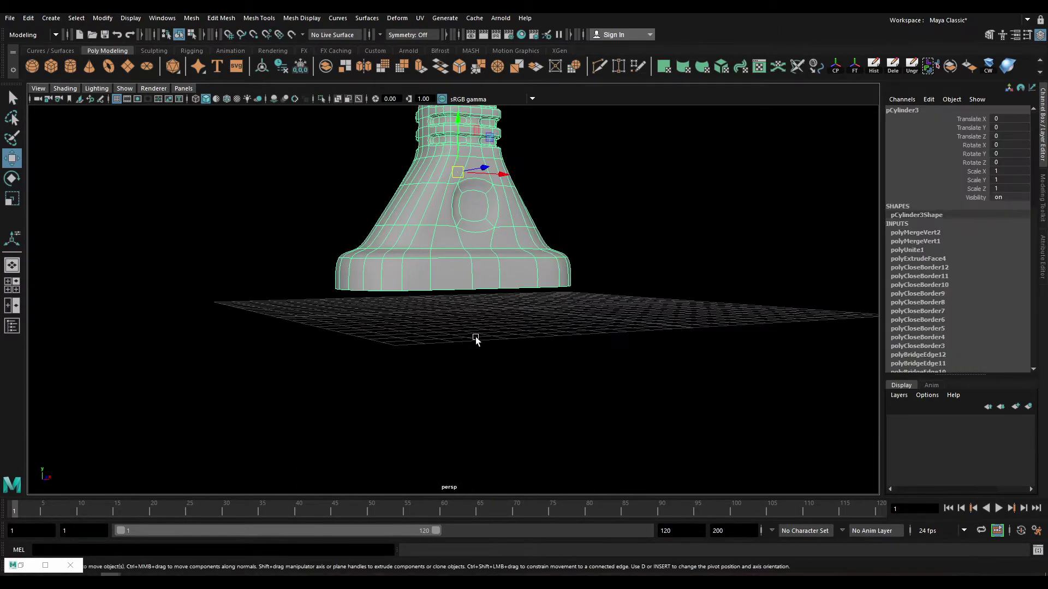
pyautogui.scroll(3, 430, 294)
pyautogui.moveTo(430, 295)
pyautogui.keyDown('alt'); pyautogui.mouseDown()
pyautogui.moveTo(456, 329)
pyautogui.moveTo(421, 354)
pyautogui.moveTo(402, 398)
pyautogui.moveTo(451, 393)
pyautogui.moveTo(393, 388)
pyautogui.moveTo(410, 265)
pyautogui.moveTo(427, 438)
pyautogui.mouseUp(); pyautogui.keyUp('alt')
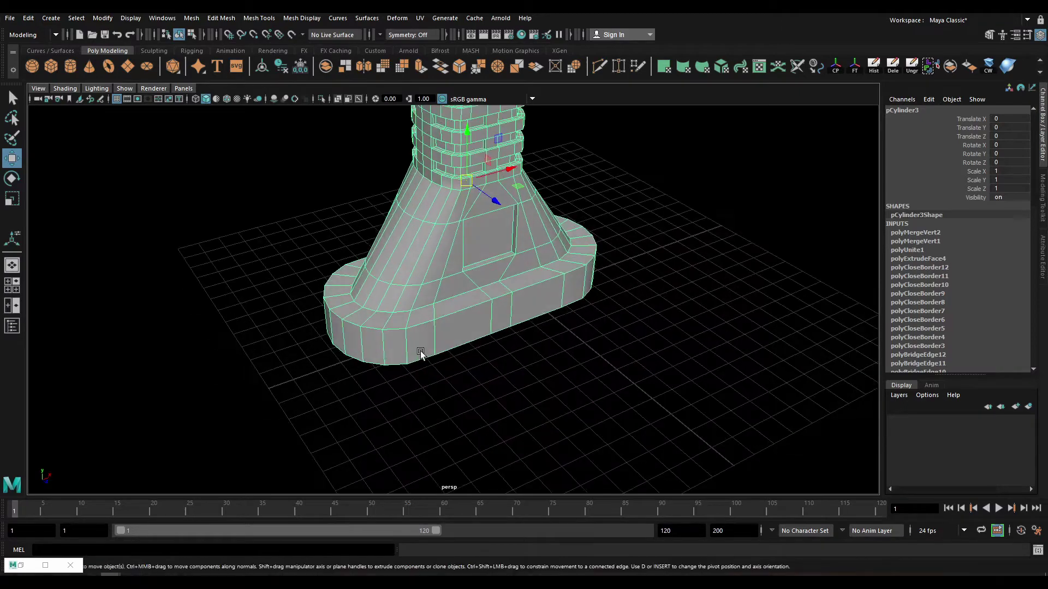
# Extrude the neck's top border edges into a rim with Thickness -0.52.
pyautogui.press('F10')
pyautogui.scroll(3, 427, 437)
pyautogui.scroll(2, 411, 368)
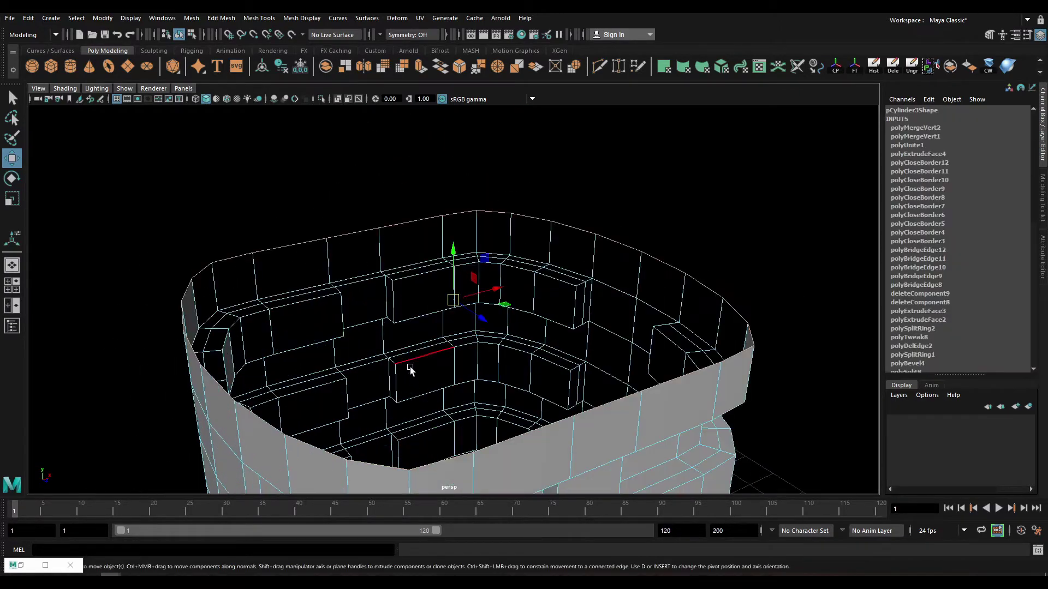
pyautogui.scroll(-3, 411, 369)
pyautogui.hotkey('ctrl', 'e')
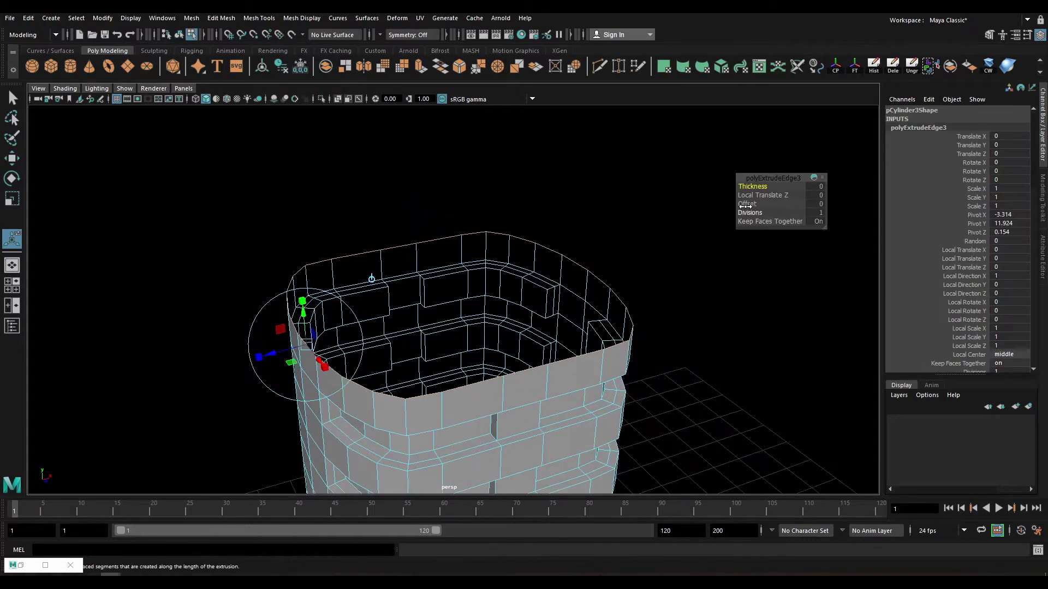
pyautogui.moveTo(752, 187); pyautogui.dragTo(729, 190)
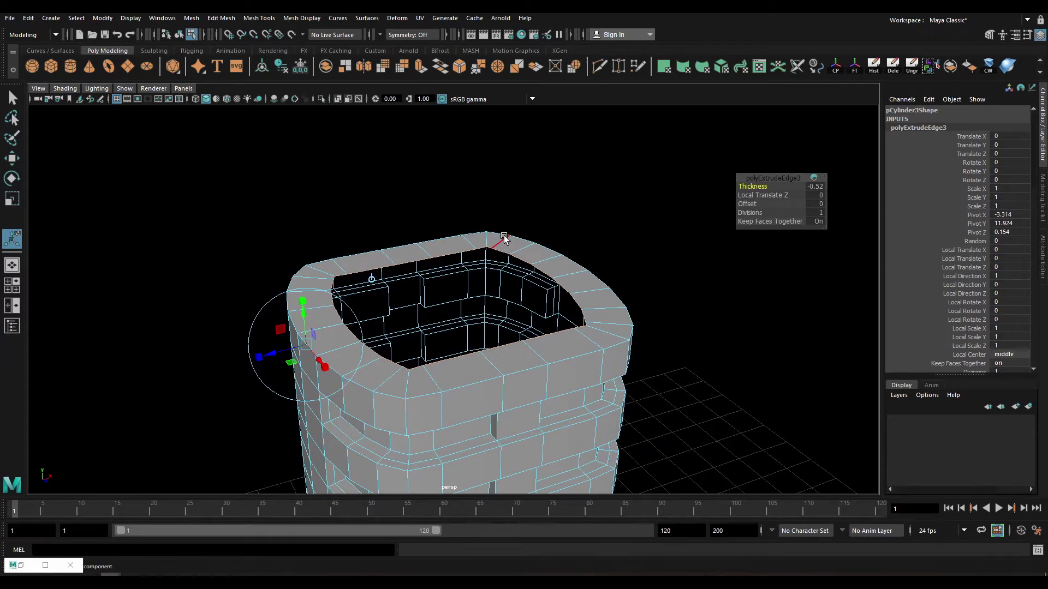
pyautogui.moveTo(440, 309)
pyautogui.keyDown('alt'); pyautogui.mouseDown()
pyautogui.moveTo(440, 335)
pyautogui.moveTo(423, 290)
pyautogui.moveTo(389, 320)
pyautogui.mouseUp(); pyautogui.keyUp('alt')
# Extrude the rim's inner edge loop and scale it inward to narrow the hole.
pyautogui.doubleClick(424, 301)
pyautogui.hotkey('ctrl', 'e')
pyautogui.press('r')
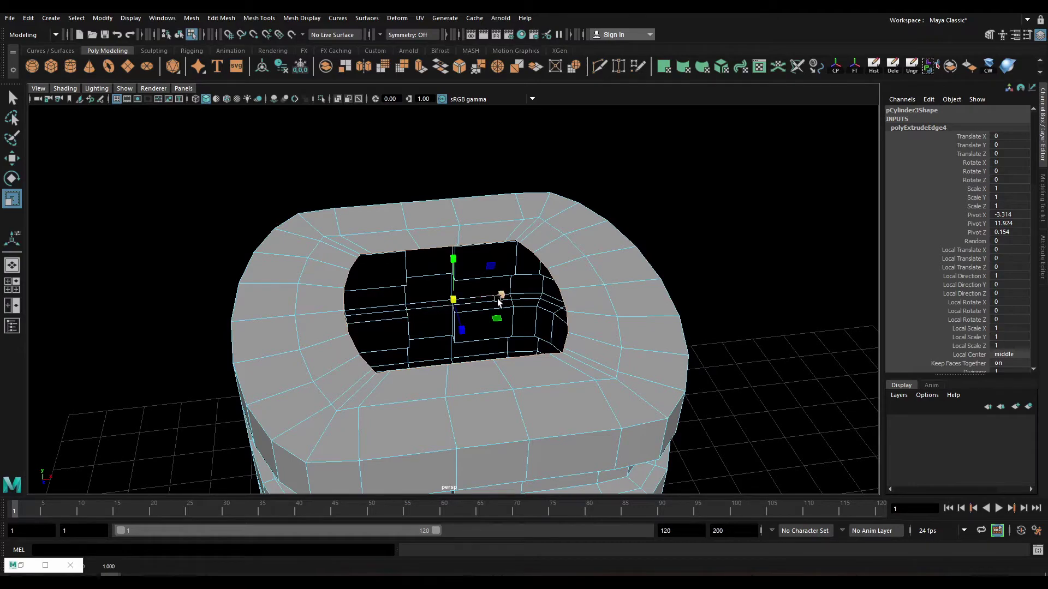
pyautogui.scroll(-3, 498, 302)
pyautogui.keyDown('alt'); pyautogui.moveTo(498, 302); pyautogui.dragTo(519, 352); pyautogui.keyUp('alt')
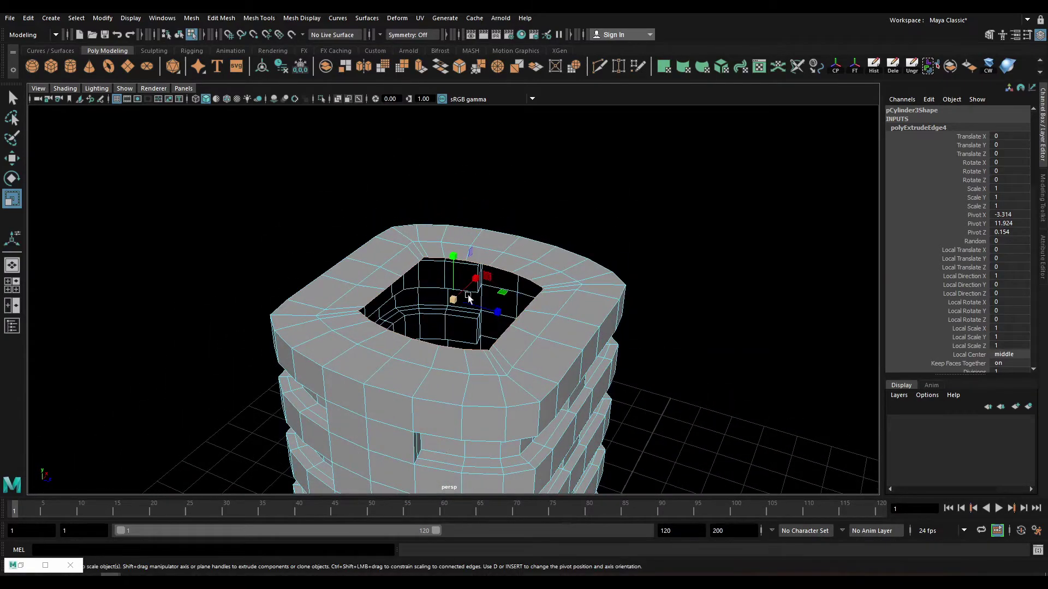
pyautogui.moveTo(468, 298)
pyautogui.keyDown('alt'); pyautogui.mouseDown()
pyautogui.moveTo(362, 347)
pyautogui.moveTo(364, 328)
pyautogui.mouseUp(); pyautogui.keyUp('alt')
pyautogui.scroll(-4, 467, 359)
pyautogui.scroll(-3, 467, 359)
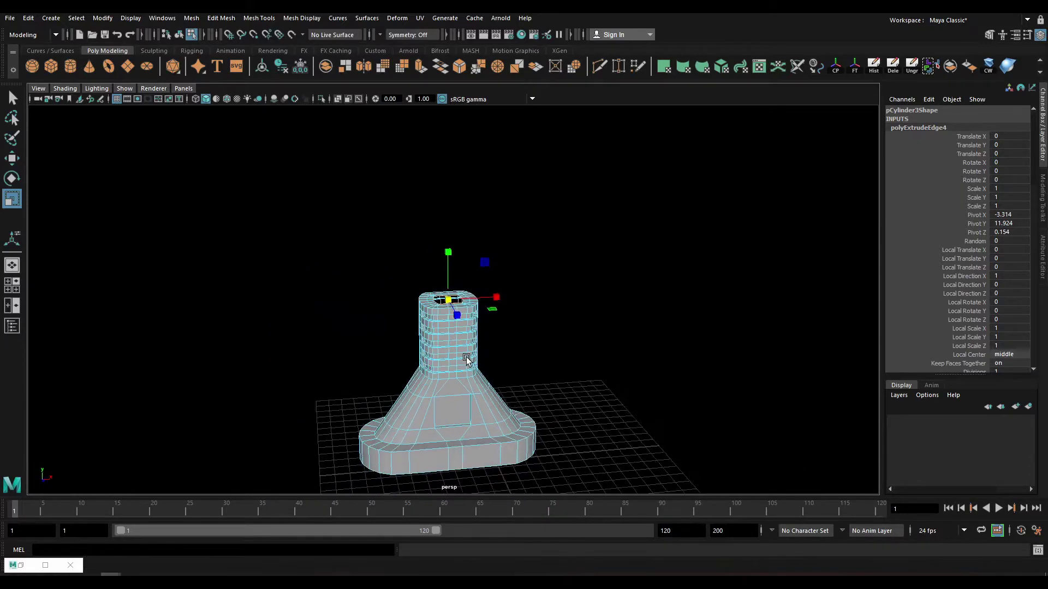
pyautogui.scroll(5, 437, 307)
# Extrude the opening's edge loop and pull it upward into a column.
pyautogui.moveTo(479, 298); pyautogui.dragTo(483, 299)
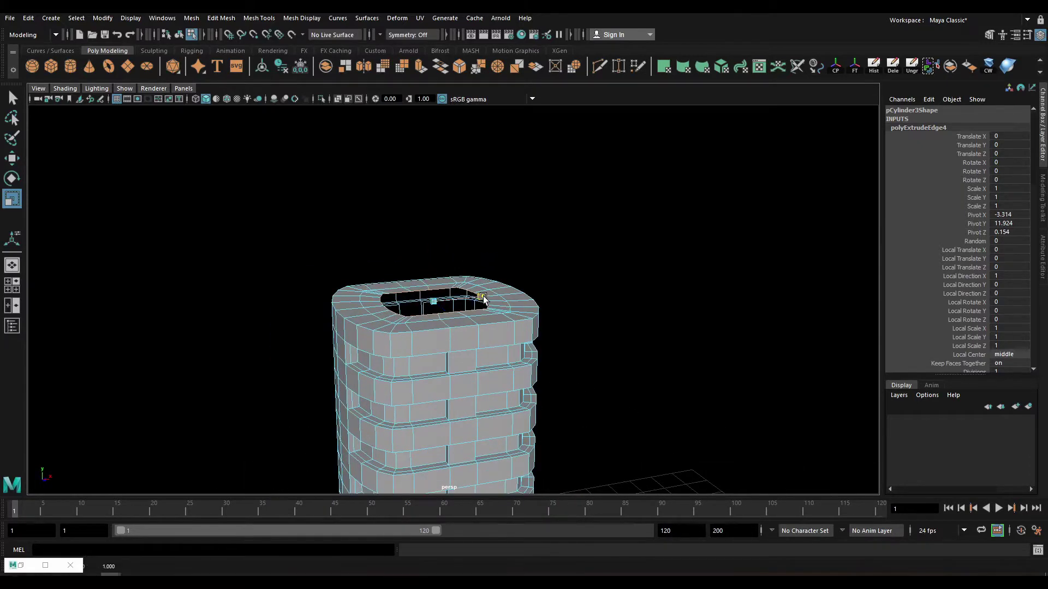
pyautogui.hotkey('ctrl', 'e')
pyautogui.press('w')
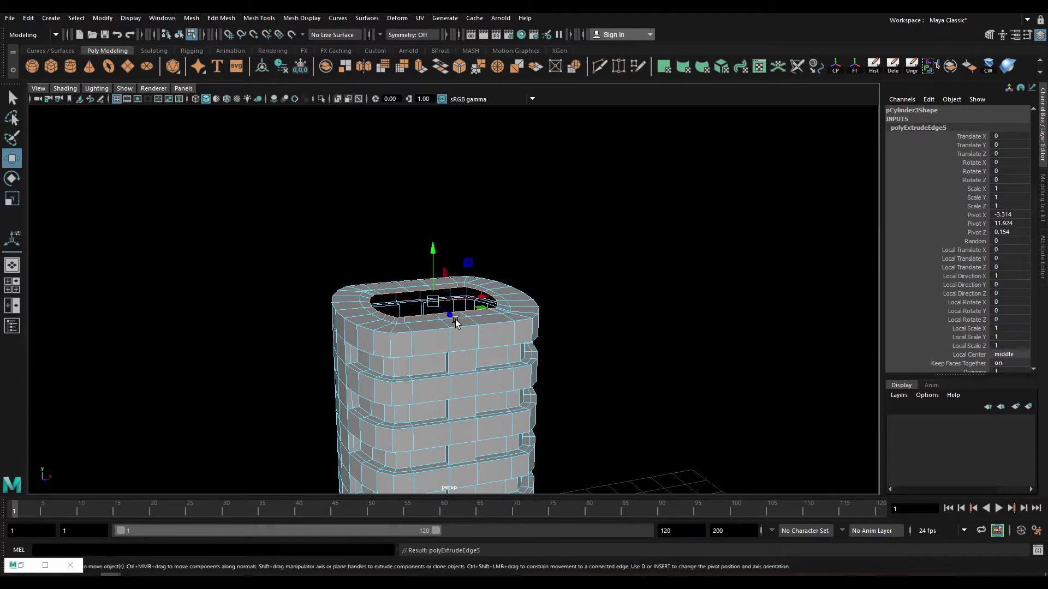
pyautogui.moveTo(437, 256); pyautogui.dragTo(436, 137)
pyautogui.scroll(-5, 437, 229)
pyautogui.moveTo(444, 314); pyautogui.dragTo(444, 101)
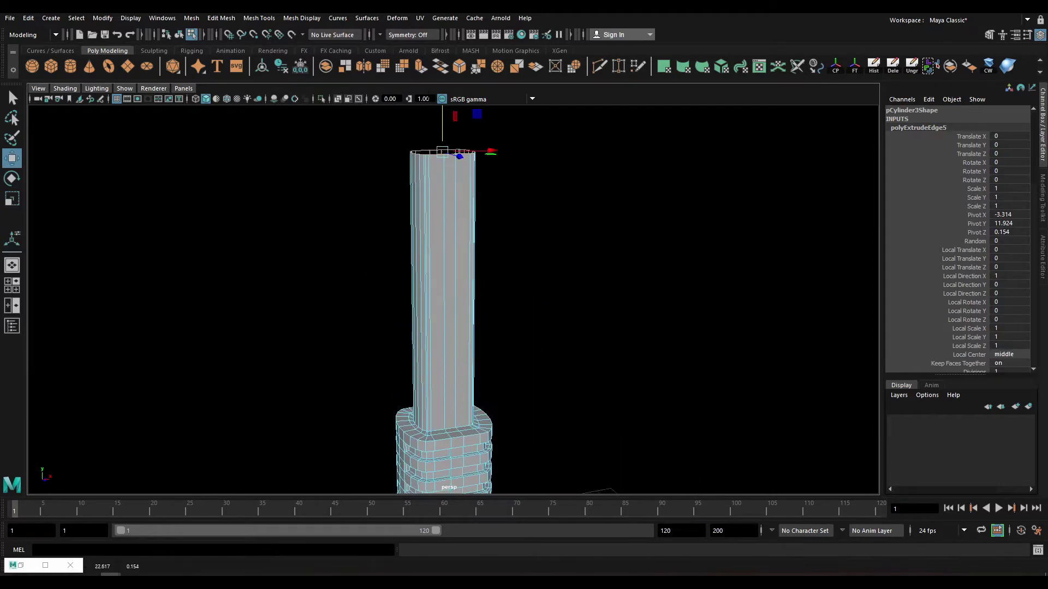
pyautogui.scroll(-3, 461, 330)
pyautogui.keyDown('alt'); pyautogui.moveTo(461, 330); pyautogui.dragTo(519, 180); pyautogui.keyUp('alt')
pyautogui.press('F8')
pyautogui.click(519, 180)
# Undo the column extrusion to recover the opening's edge selection.
pyautogui.scroll(4, 426, 240)
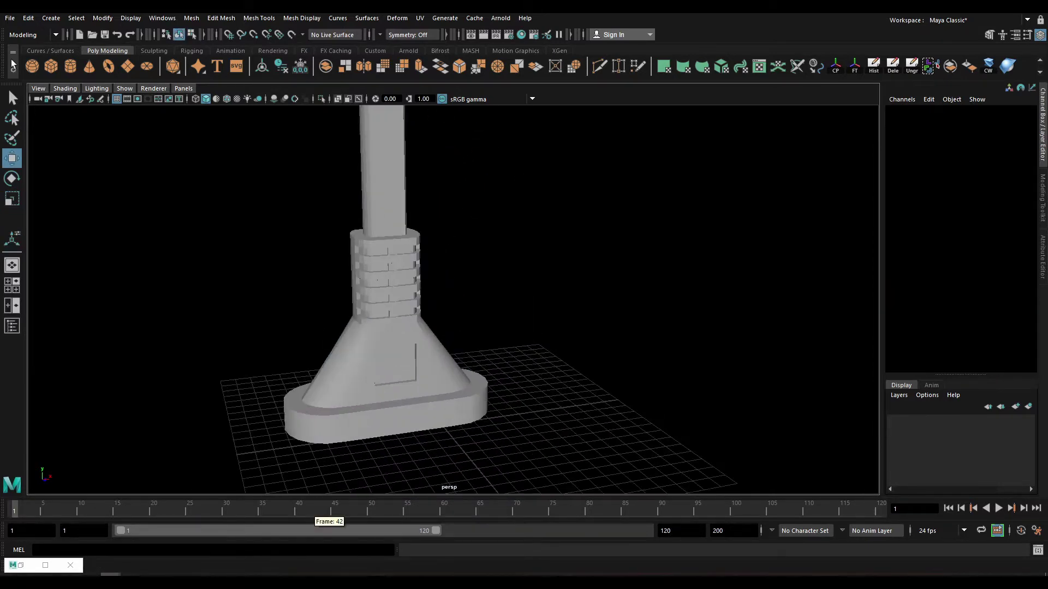
pyautogui.scroll(-1, 374, 241)
pyautogui.scroll(-2, 424, 270)
pyautogui.scroll(-2, 425, 280)
pyautogui.scroll(-3, 431, 285)
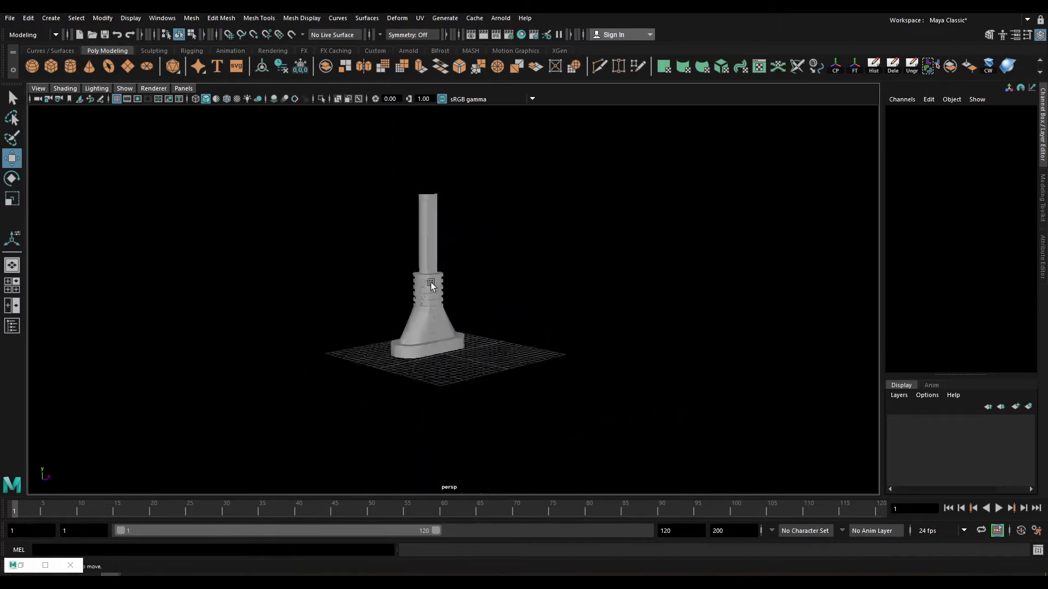
pyautogui.scroll(3, 437, 288)
pyautogui.scroll(3, 447, 322)
pyautogui.hotkey('ctrl', 'z')
pyautogui.hotkey('ctrl', 'z')
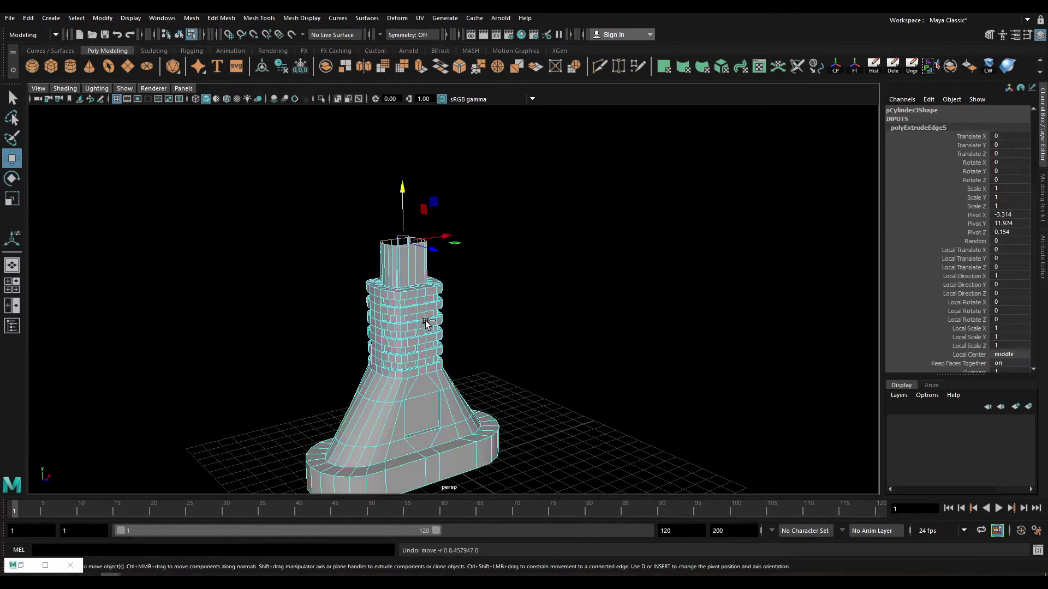
pyautogui.hotkey('ctrl', 'z')
# Scale the opening inward into a narrow slot.
pyautogui.scroll(1, 426, 323)
pyautogui.scroll(2, 437, 306)
pyautogui.scroll(2, 451, 292)
pyautogui.scroll(2, 414, 317)
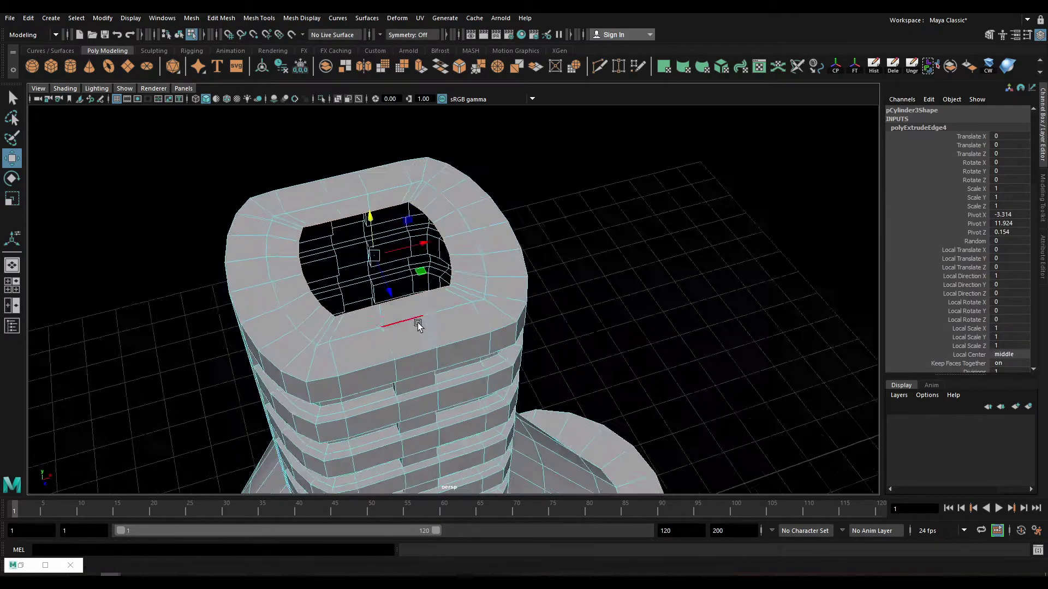
pyautogui.press('r')
pyautogui.moveTo(381, 289); pyautogui.dragTo(386, 266)
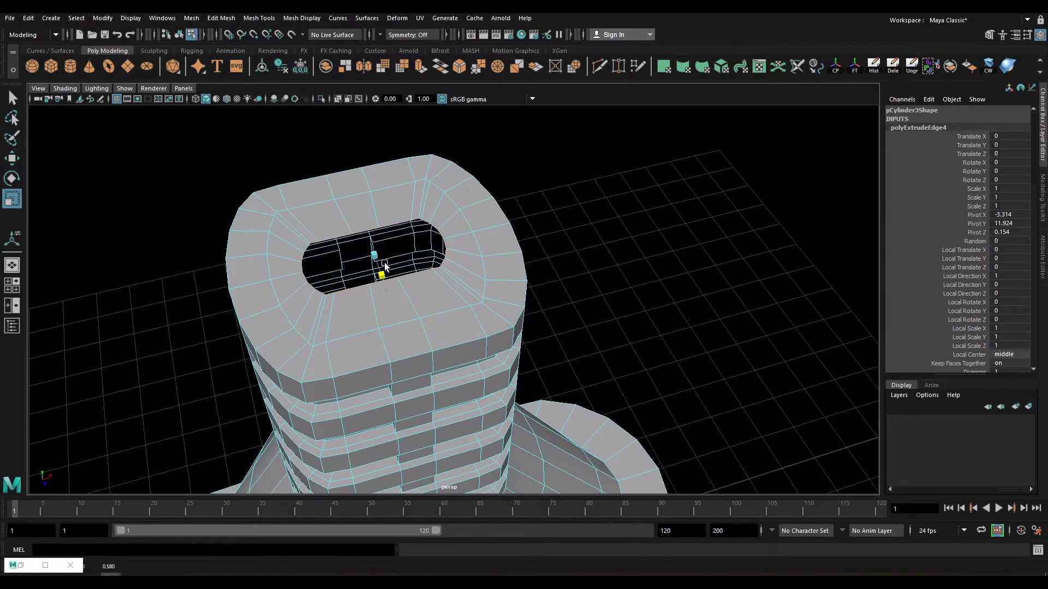
pyautogui.hotkey('ctrl', 'z')
pyautogui.hotkey('ctrl', 'z')
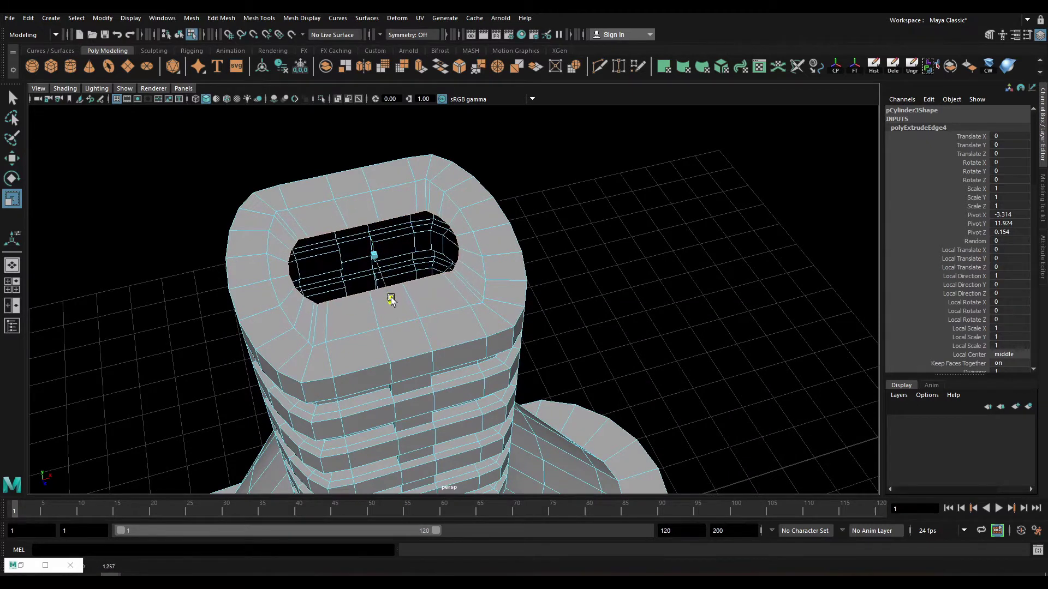
# Extrude the slot's edges and raise them into a tall narrow shaft.
pyautogui.scroll(-2, 390, 297)
pyautogui.keyDown('alt'); pyautogui.moveTo(391, 297); pyautogui.dragTo(406, 297); pyautogui.keyUp('alt')
pyautogui.hotkey('ctrl', 'e')
pyautogui.press('w')
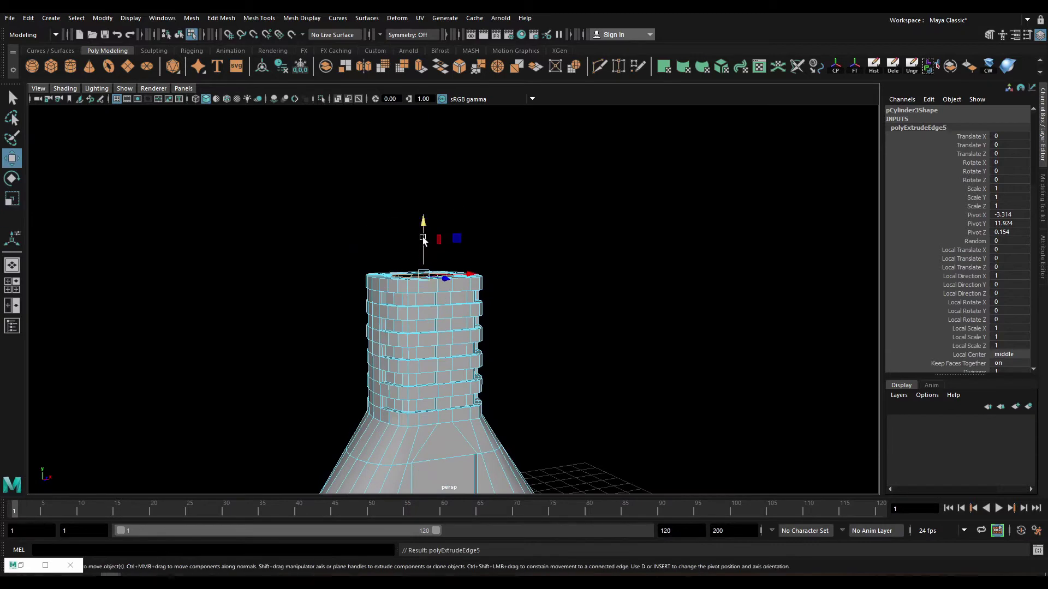
pyautogui.moveTo(424, 235); pyautogui.dragTo(429, 83)
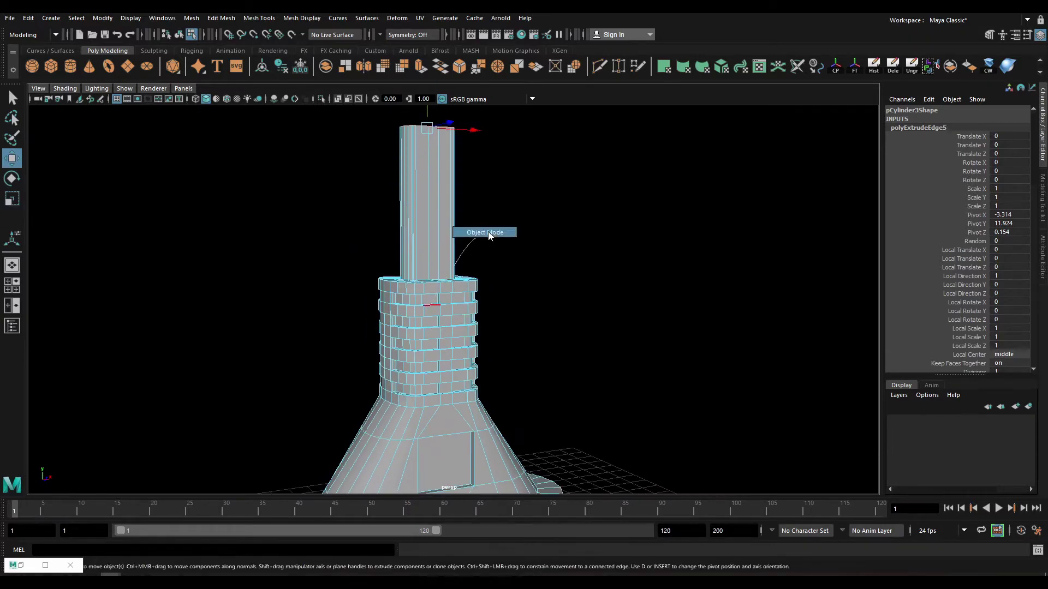
# Check the plug in smooth preview, then return to the low-poly view.
pyautogui.press('F8')
pyautogui.press('3')
pyautogui.click(542, 267)
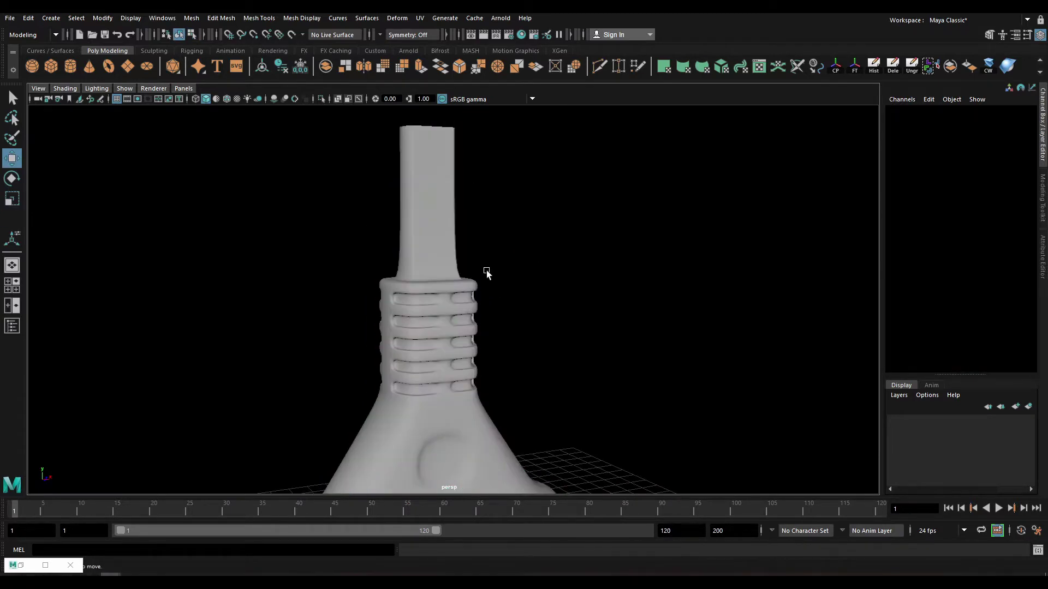
pyautogui.scroll(-5, 486, 270)
pyautogui.click(450, 294)
pyautogui.press('1')
pyautogui.keyDown('alt'); pyautogui.moveTo(446, 281); pyautogui.dragTo(440, 287); pyautogui.keyUp('alt')
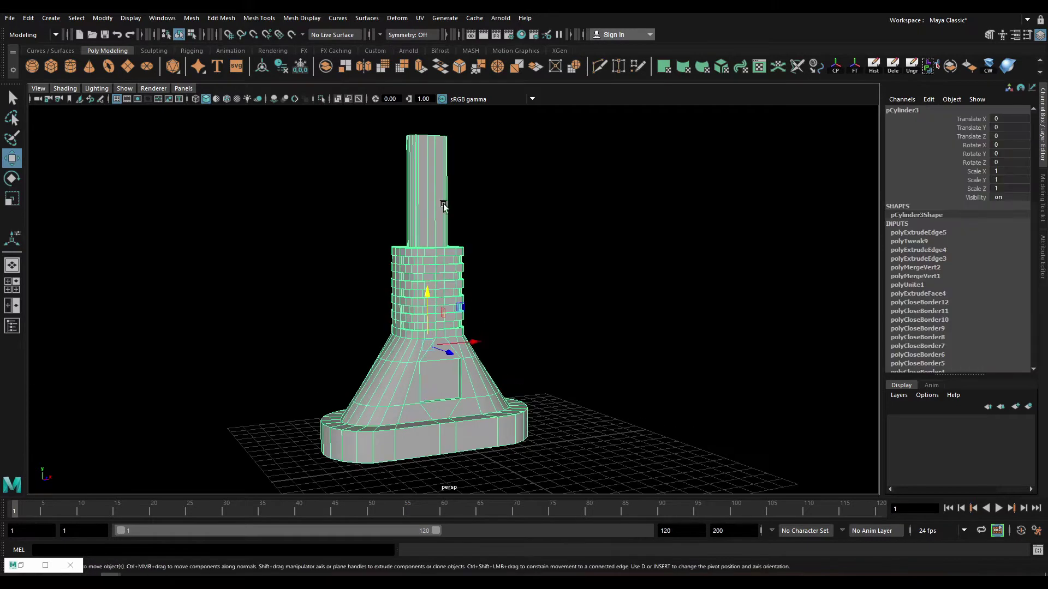
# Select the column's top ring of vertices and raise it to stretch the shaft.
pyautogui.press('F8')
pyautogui.moveTo(382, 240); pyautogui.dragTo(586, 322)
pyautogui.scroll(-3, 438, 265)
pyautogui.moveTo(438, 264); pyautogui.dragTo(428, 99)
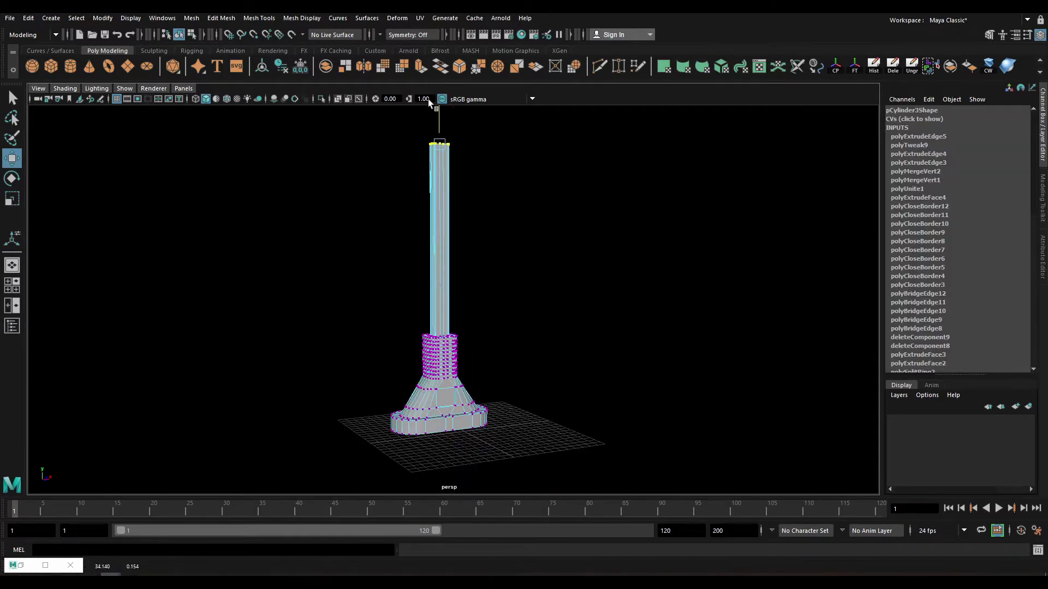
pyautogui.press('F8')
pyautogui.click(530, 289)
# Orbit under the base and select an edge of its inner ring.
pyautogui.scroll(5, 372, 290)
pyautogui.scroll(3, 372, 290)
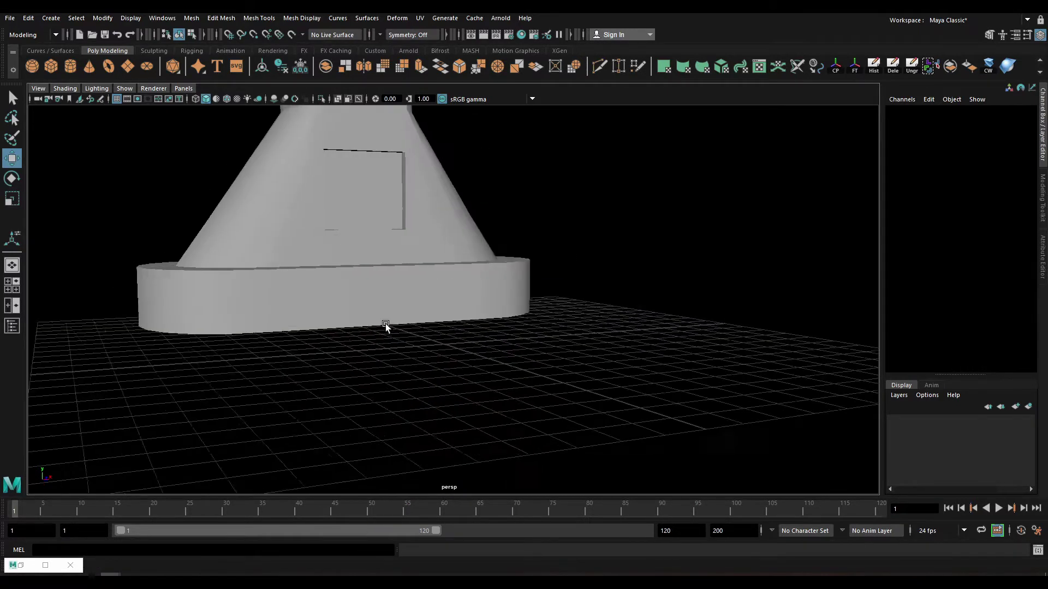
pyautogui.keyDown('alt'); pyautogui.moveTo(385, 323); pyautogui.dragTo(400, 276); pyautogui.keyUp('alt')
pyautogui.click(401, 276)
pyautogui.moveTo(457, 322)
pyautogui.keyDown('alt'); pyautogui.mouseDown()
pyautogui.moveTo(458, 311)
pyautogui.moveTo(386, 299)
pyautogui.moveTo(399, 275)
pyautogui.moveTo(423, 354)
pyautogui.moveTo(483, 327)
pyautogui.moveTo(381, 308)
pyautogui.moveTo(393, 303)
pyautogui.mouseUp(); pyautogui.keyUp('alt')
pyautogui.click(457, 311)
pyautogui.click(446, 252)
pyautogui.click(466, 363)
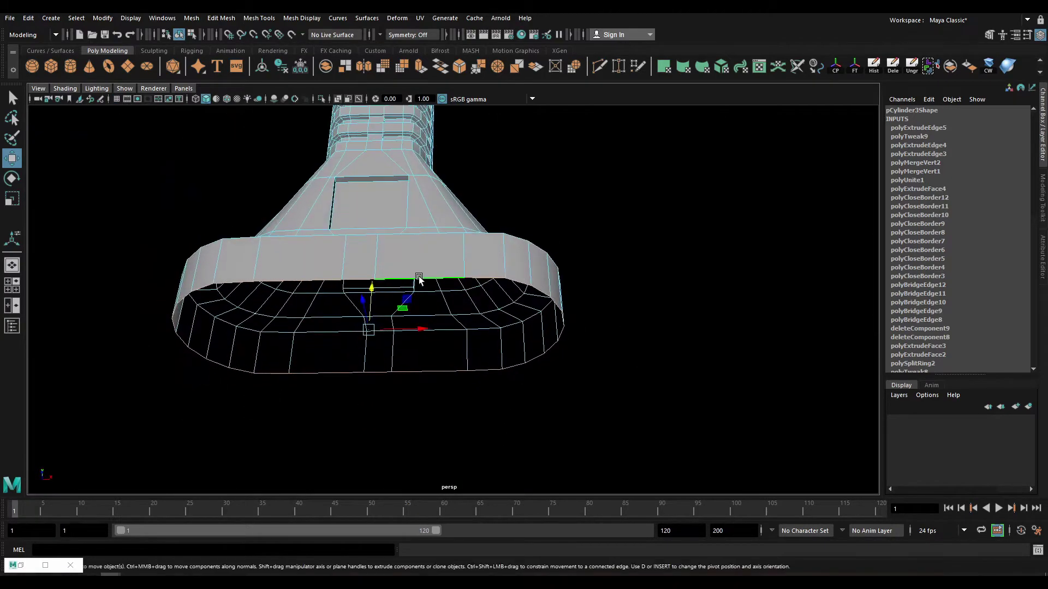
# Bridge the inner bottom edge rings of the base into new faces.
pyautogui.press('q')
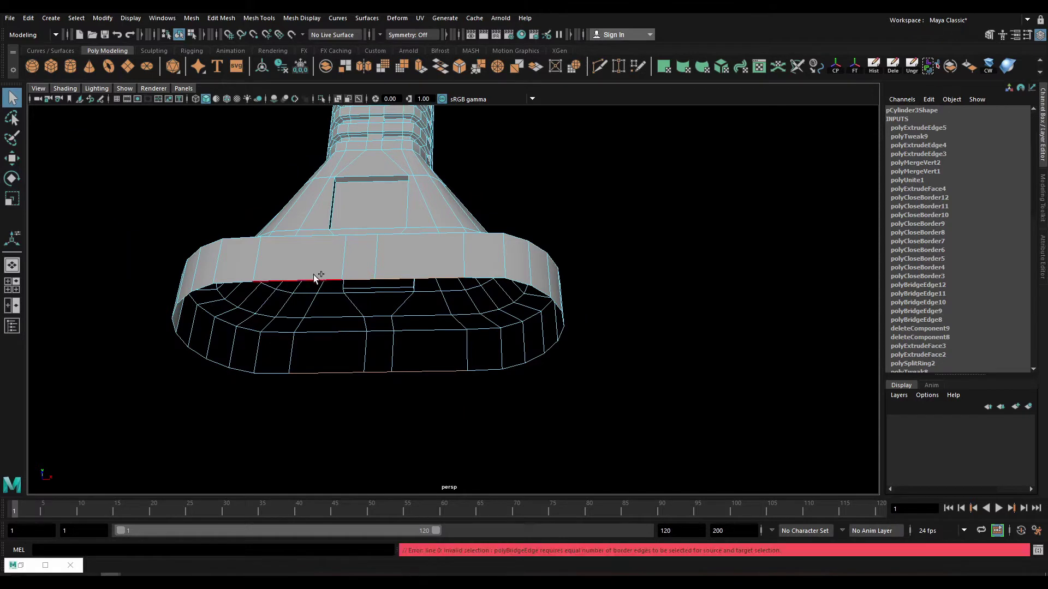
pyautogui.keyDown('shift'); pyautogui.click(313, 274); pyautogui.keyUp('shift')
pyautogui.hotkey('ctrl', 'b')
pyautogui.hotkey('ctrl', 'z')
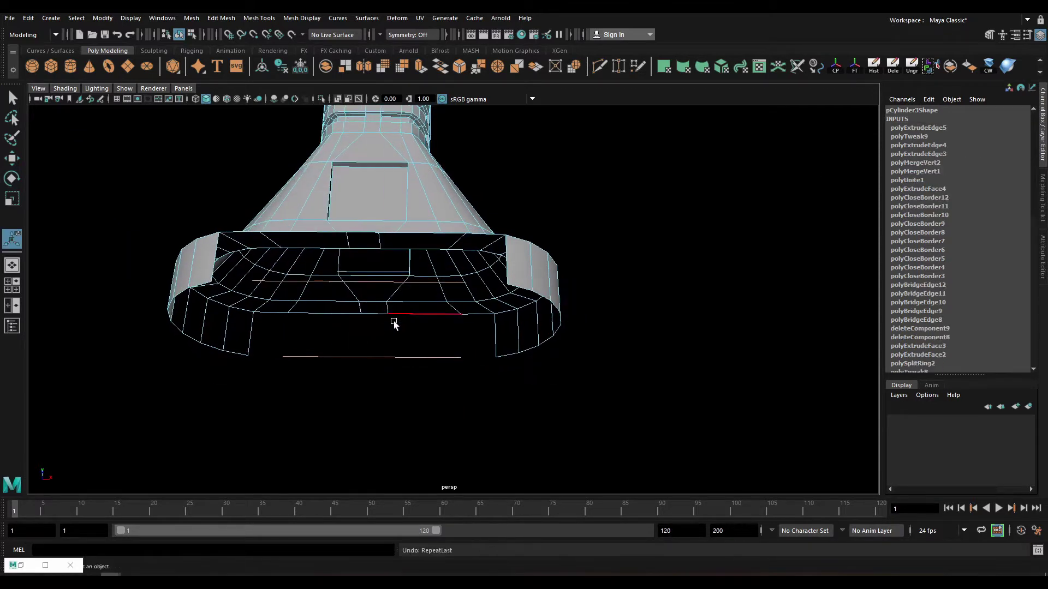
pyautogui.hotkey('ctrl', 'z')
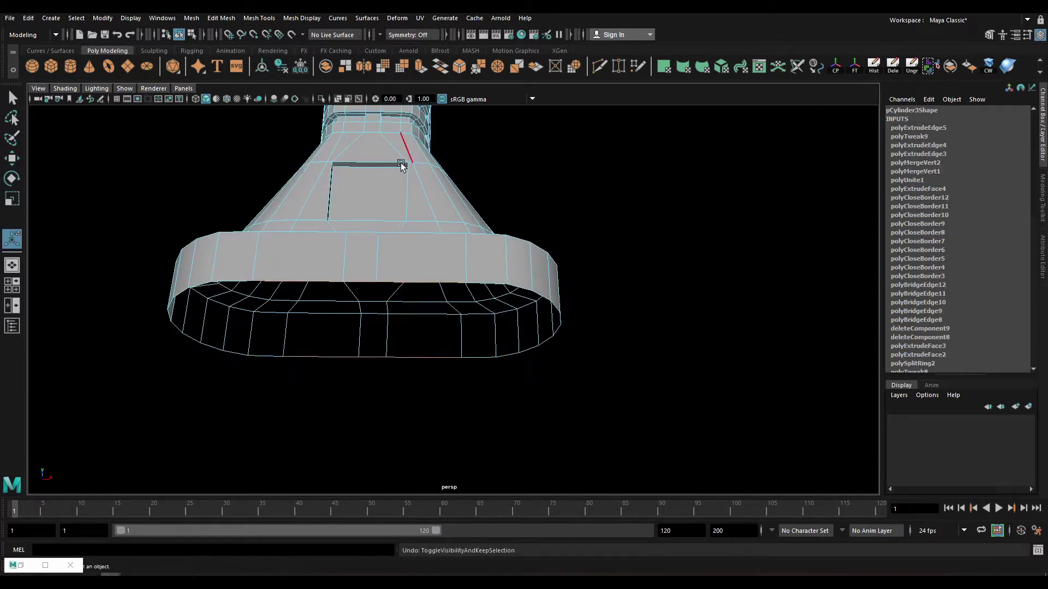
pyautogui.press('g')
pyautogui.press('q')
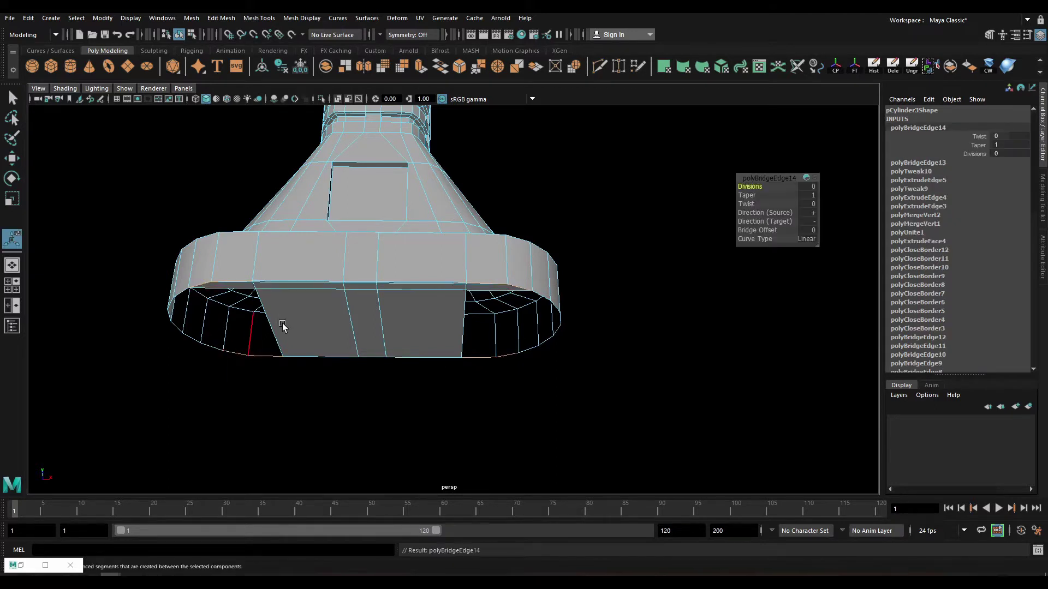
pyautogui.hotkey('ctrl', 'z')
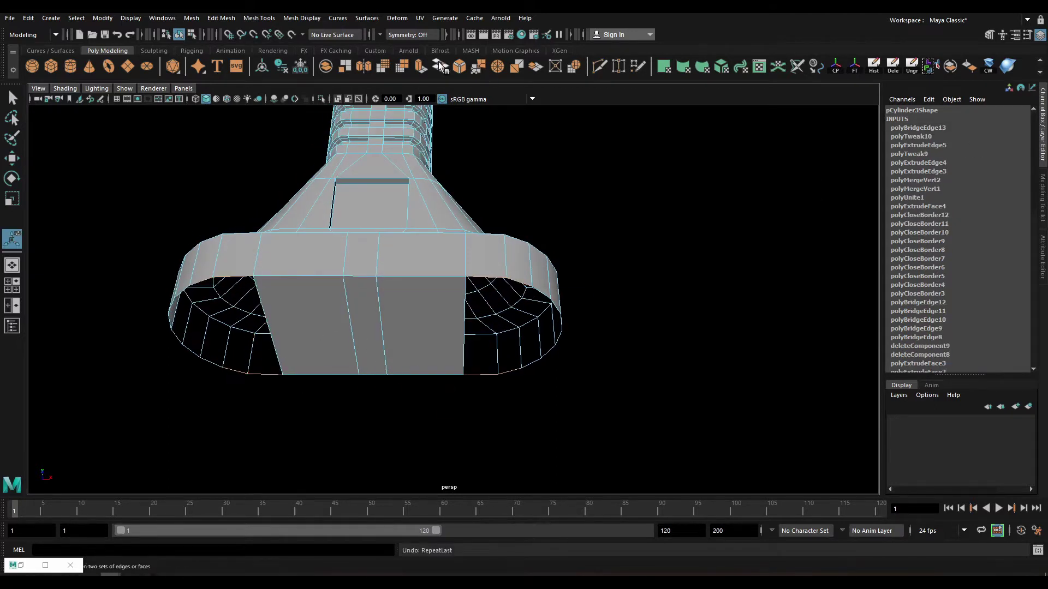
# Bridge strips across the left gap and fill the remaining left hole.
pyautogui.click(439, 64)
pyautogui.hotkey('ctrl', 'z')
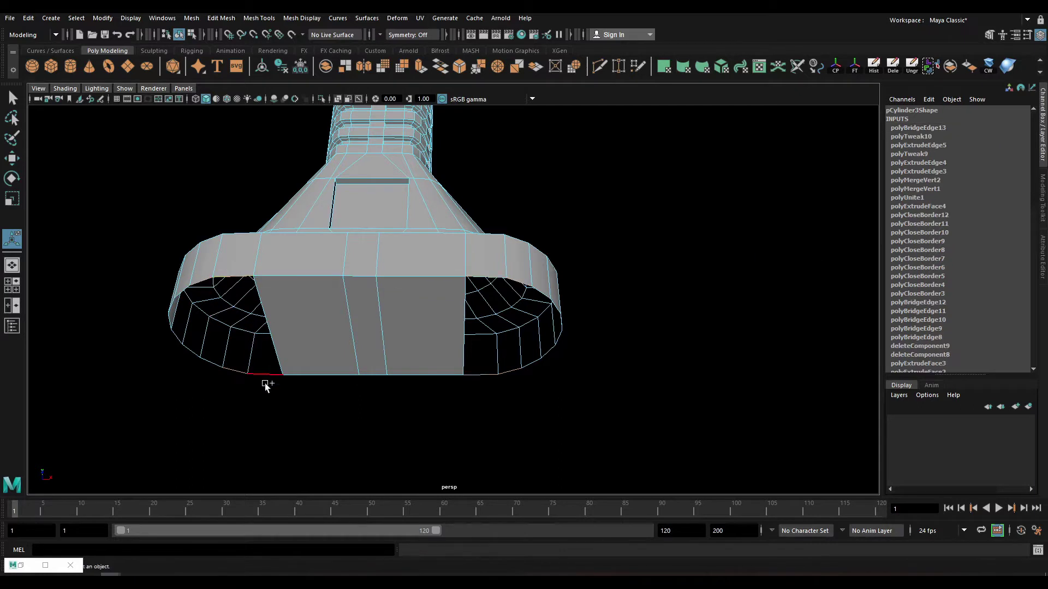
pyautogui.press('g')
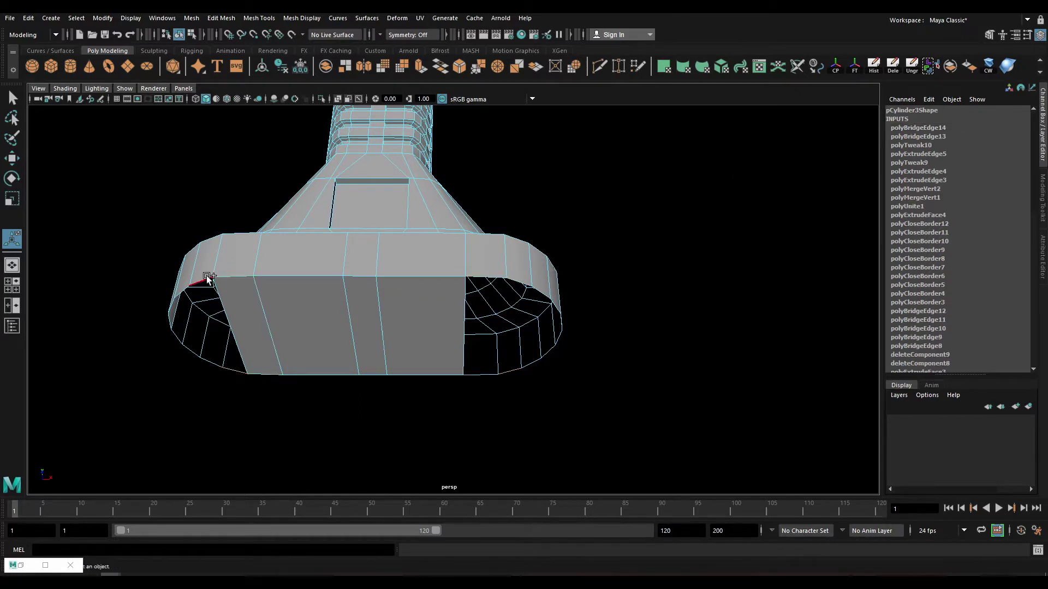
pyautogui.keyDown('shift'); pyautogui.click(207, 278); pyautogui.keyUp('shift')
pyautogui.press('g')
pyautogui.click(200, 304)
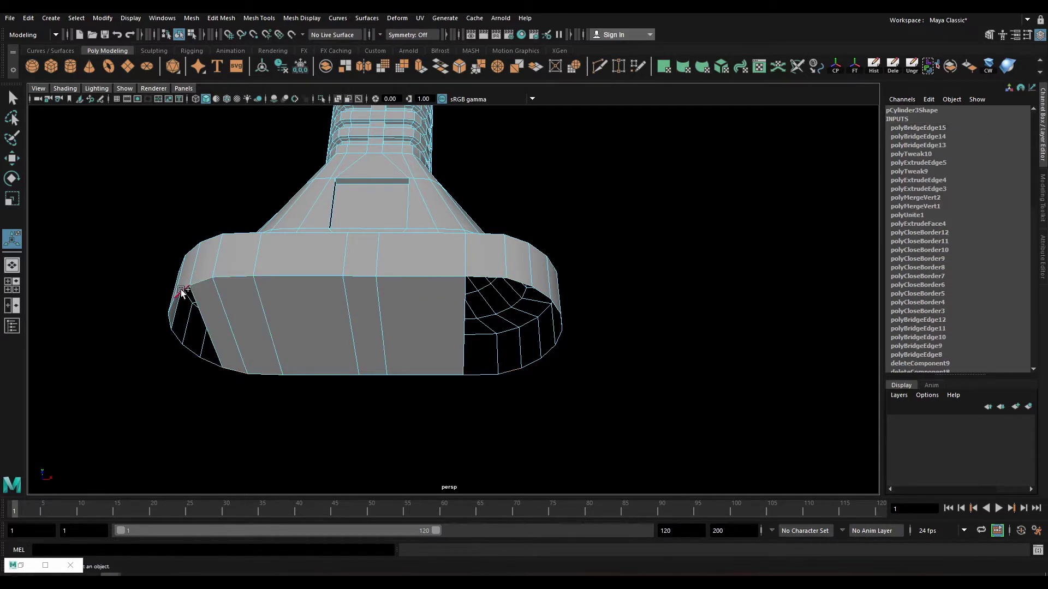
pyautogui.keyDown('shift'); pyautogui.moveTo(182, 292); pyautogui.dragTo(187, 297, button='right'); pyautogui.keyUp('shift')
pyautogui.press('r')
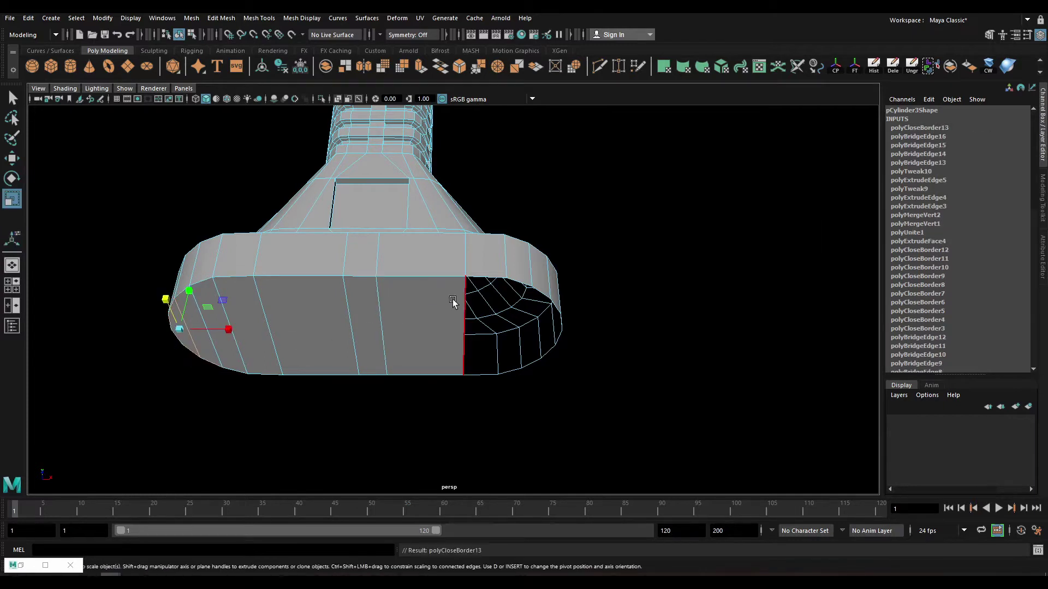
# Bridge successive strips across the right-side hole of the base bottom.
pyautogui.keyDown('shift'); pyautogui.click(481, 370); pyautogui.keyUp('shift')
pyautogui.press('g')
pyautogui.click(524, 284)
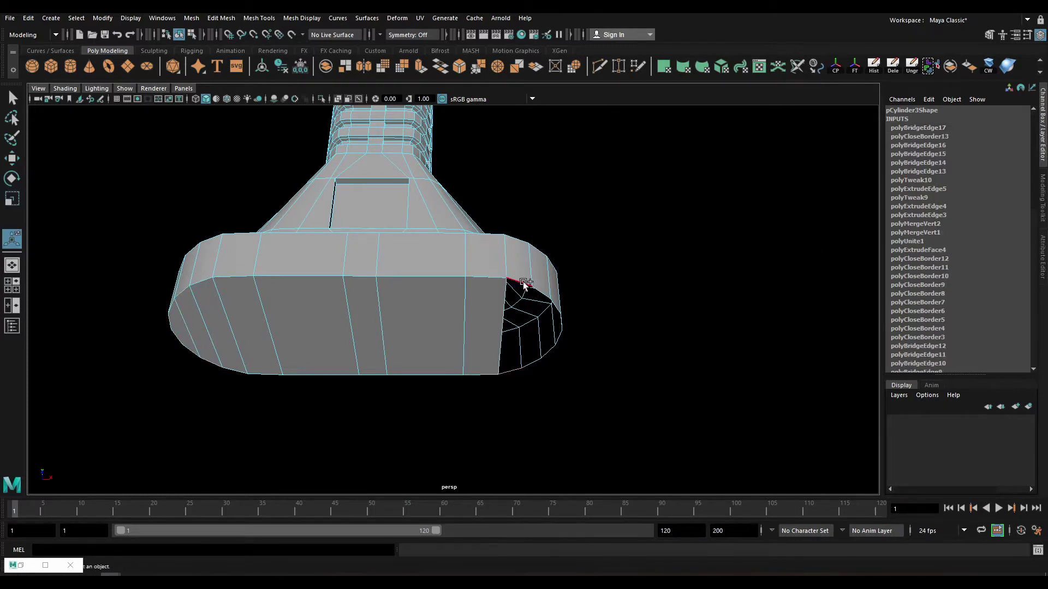
pyautogui.keyDown('shift'); pyautogui.click(527, 351); pyautogui.keyUp('shift')
pyautogui.press('g')
pyautogui.click(540, 299)
pyautogui.keyDown('shift'); pyautogui.click(552, 351); pyautogui.keyUp('shift')
pyautogui.press('g')
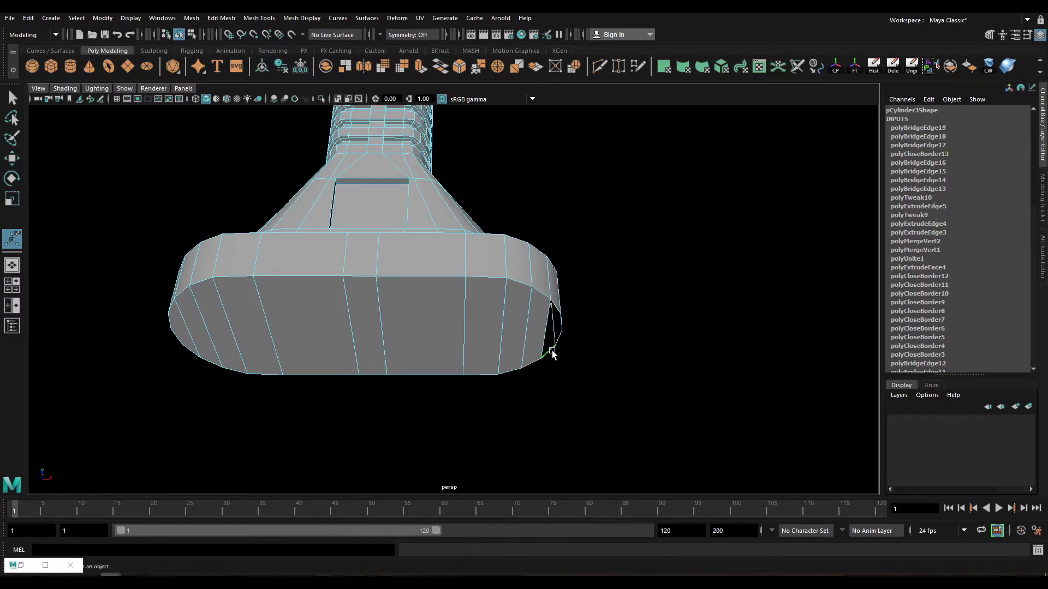
pyautogui.click(460, 328)
# Orbit around the capped base and cut a lengthwise edge across its bottom.
pyautogui.keyDown('alt'); pyautogui.moveTo(460, 328); pyautogui.dragTo(530, 286); pyautogui.keyUp('alt')
pyautogui.press('q')
pyautogui.press('F9')
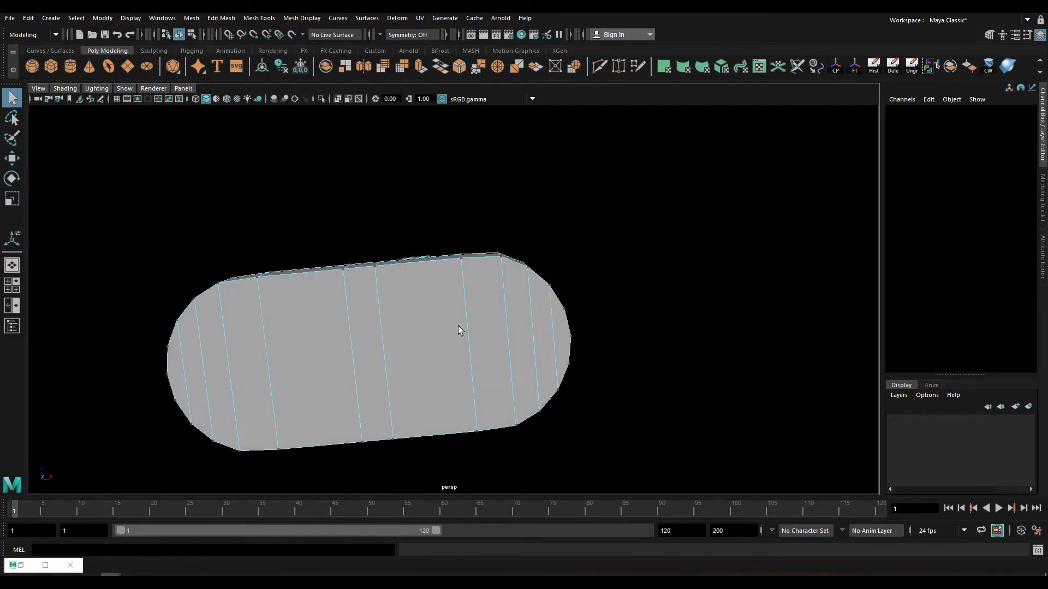
pyautogui.keyDown('shift'); pyautogui.moveTo(497, 287); pyautogui.dragTo(592, 350, button='right'); pyautogui.keyUp('shift')
pyautogui.moveTo(591, 351)
pyautogui.keyDown('alt'); pyautogui.mouseDown()
pyautogui.moveTo(339, 366)
pyautogui.moveTo(355, 324)
pyautogui.moveTo(257, 327)
pyautogui.moveTo(300, 327)
pyautogui.mouseUp(); pyautogui.keyUp('alt')
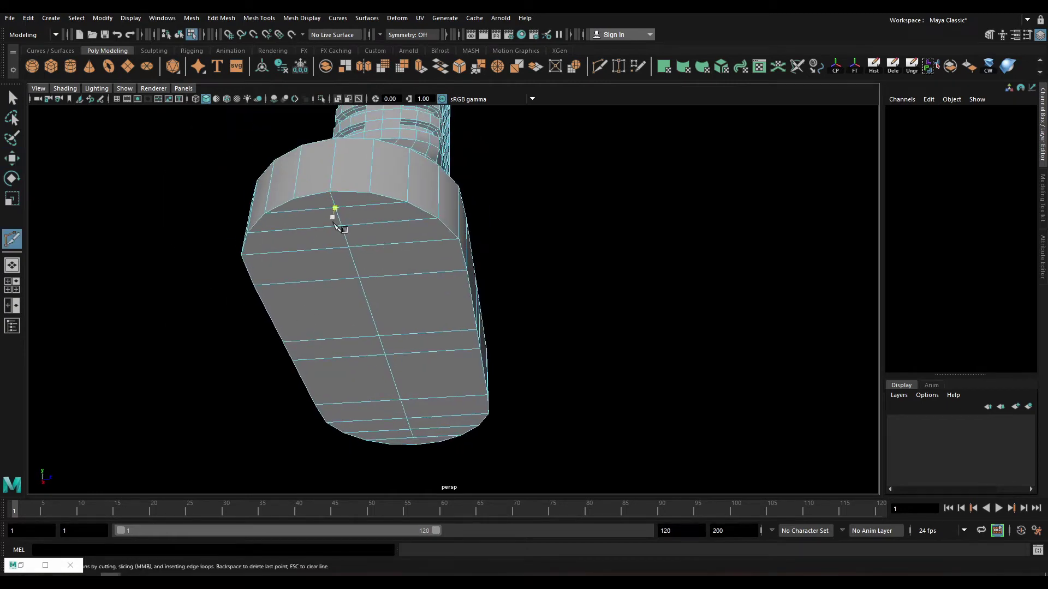
# Inspect the new bottom-cap cut from two angles, then select the plug body.
pyautogui.keyDown('alt'); pyautogui.moveTo(335, 211); pyautogui.dragTo(447, 375); pyautogui.keyUp('alt')
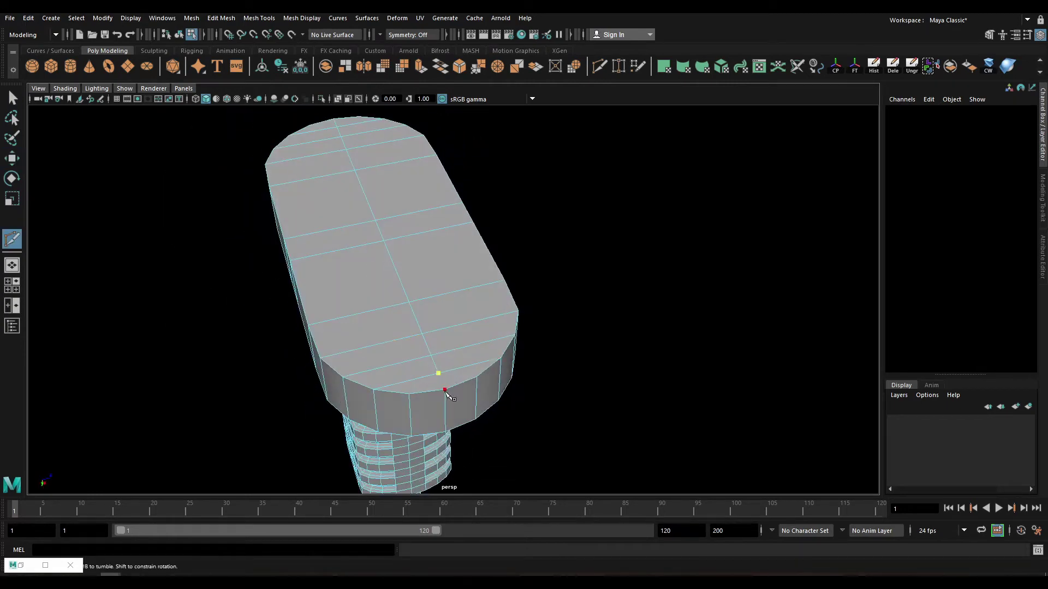
pyautogui.press('w')
pyautogui.press('1')
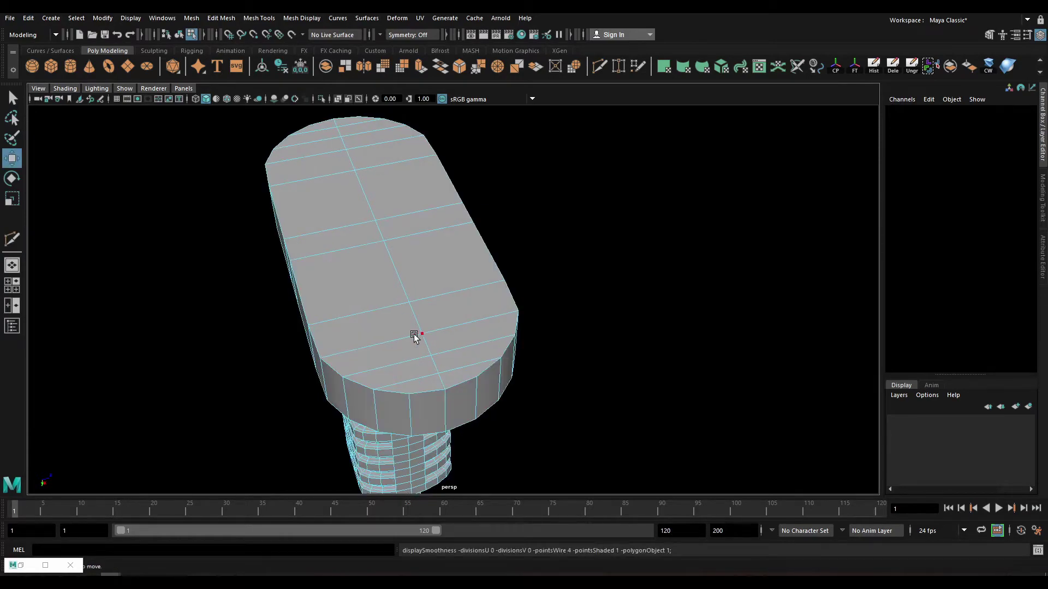
pyautogui.moveTo(404, 336)
pyautogui.keyDown('alt'); pyautogui.mouseDown()
pyautogui.moveTo(442, 421)
pyautogui.moveTo(363, 403)
pyautogui.moveTo(339, 320)
pyautogui.moveTo(591, 393)
pyautogui.moveTo(606, 449)
pyautogui.moveTo(447, 255)
pyautogui.moveTo(486, 279)
pyautogui.moveTo(480, 285)
pyautogui.moveTo(498, 230)
pyautogui.moveTo(598, 228)
pyautogui.mouseUp(); pyautogui.keyUp('alt')
pyautogui.click(498, 229)
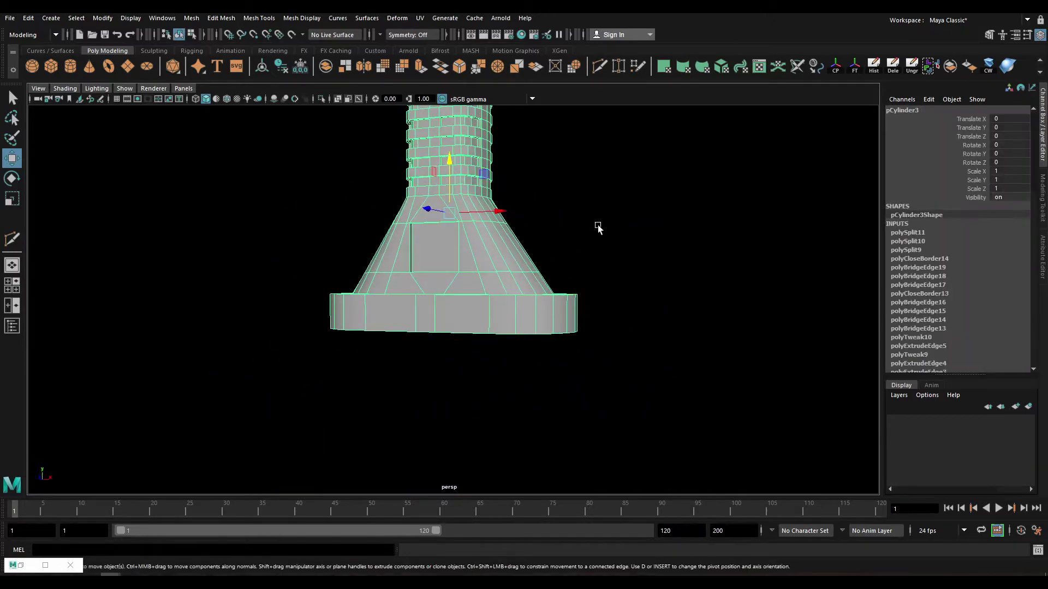
# Create a polygon cylinder beside the plug with 8 axis subdivisions.
pyautogui.press('3')
pyautogui.click(598, 229)
pyautogui.moveTo(221, 164)
pyautogui.keyDown('alt'); pyautogui.mouseDown()
pyautogui.moveTo(267, 295)
pyautogui.moveTo(322, 328)
pyautogui.mouseUp(); pyautogui.keyUp('alt')
pyautogui.moveTo(311, 274); pyautogui.dragTo(262, 240)
pyautogui.scroll(2, 363, 245)
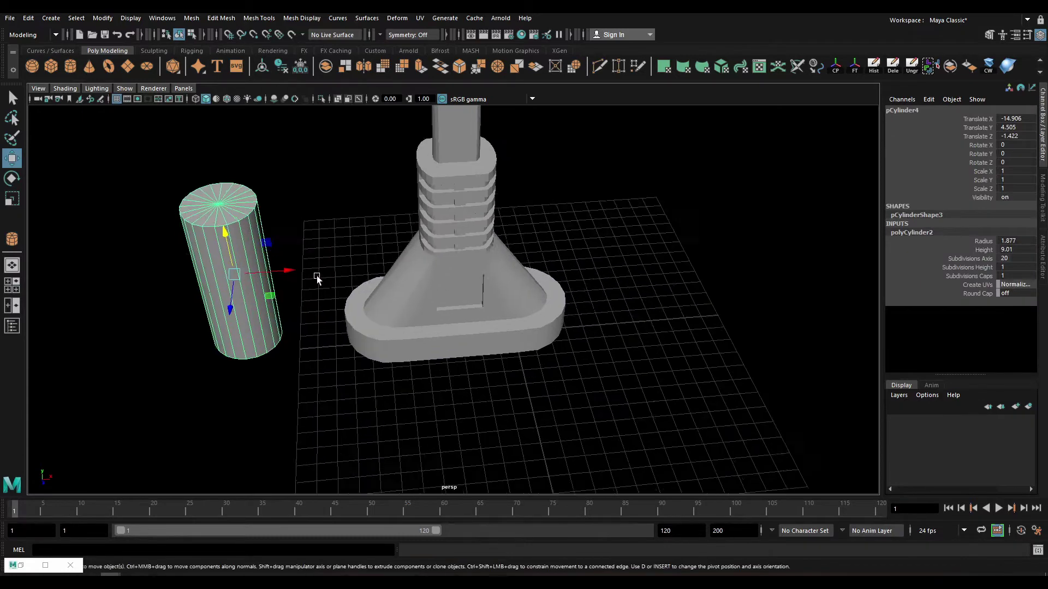
pyautogui.scroll(2, 364, 246)
pyautogui.write('8')
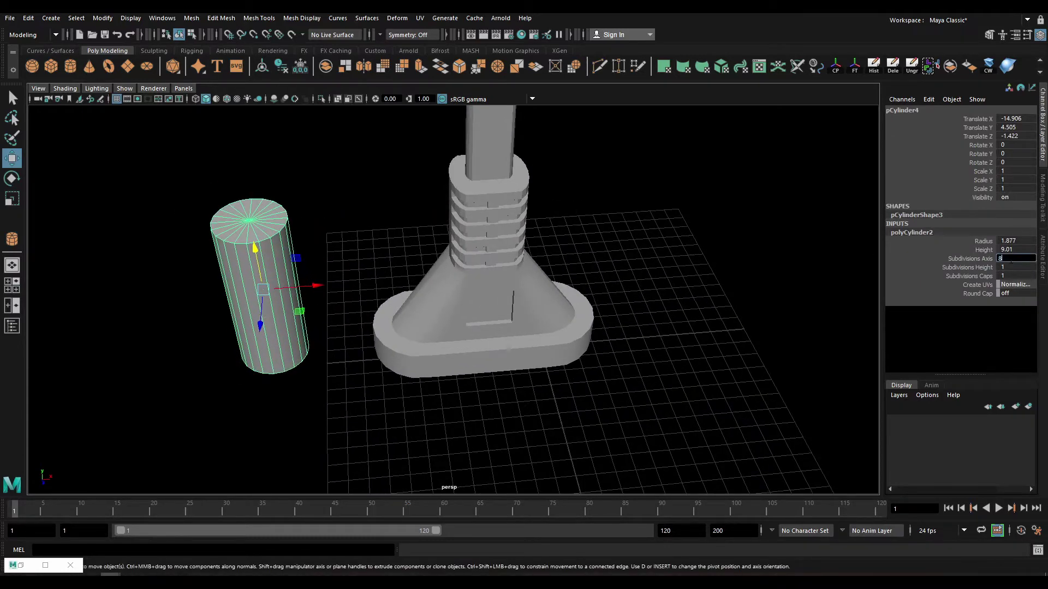
pyautogui.press('Return')
# Position the cylinder just below the plug base using the top and perspective views.
pyautogui.keyDown('alt'); pyautogui.moveTo(529, 345); pyautogui.dragTo(366, 279); pyautogui.keyUp('alt')
pyautogui.press('f')
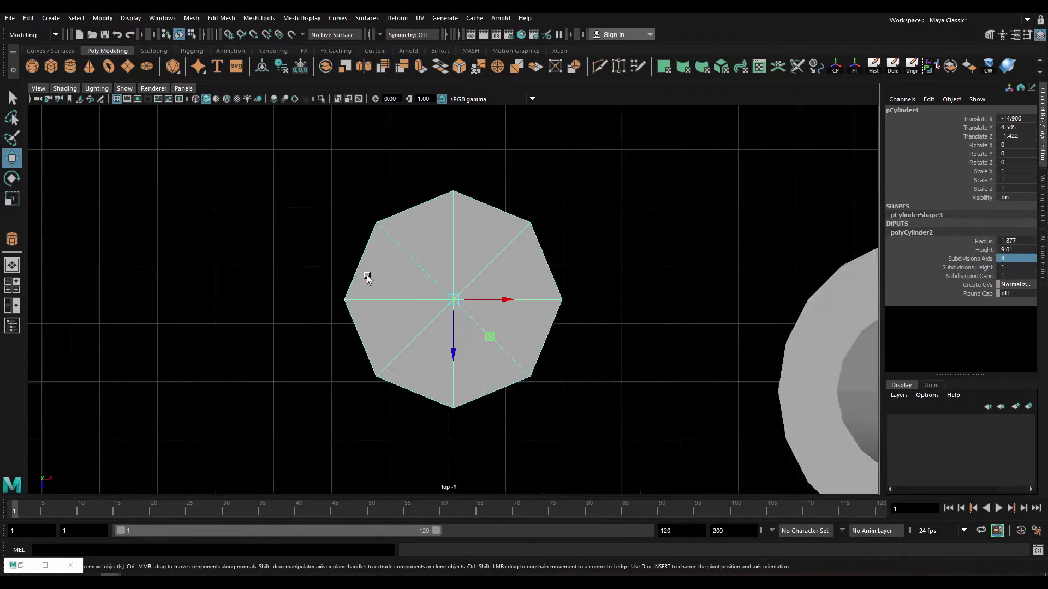
pyautogui.scroll(-5, 426, 309)
pyautogui.moveTo(453, 300); pyautogui.dragTo(606, 336)
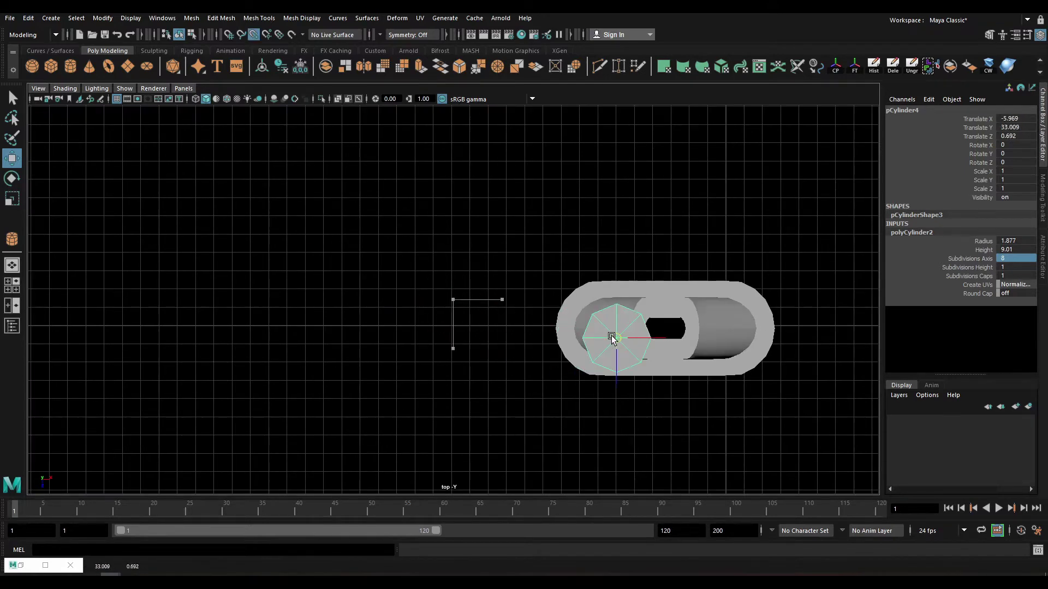
pyautogui.press('space')
pyautogui.press('space')
pyautogui.scroll(-5, 456, 273)
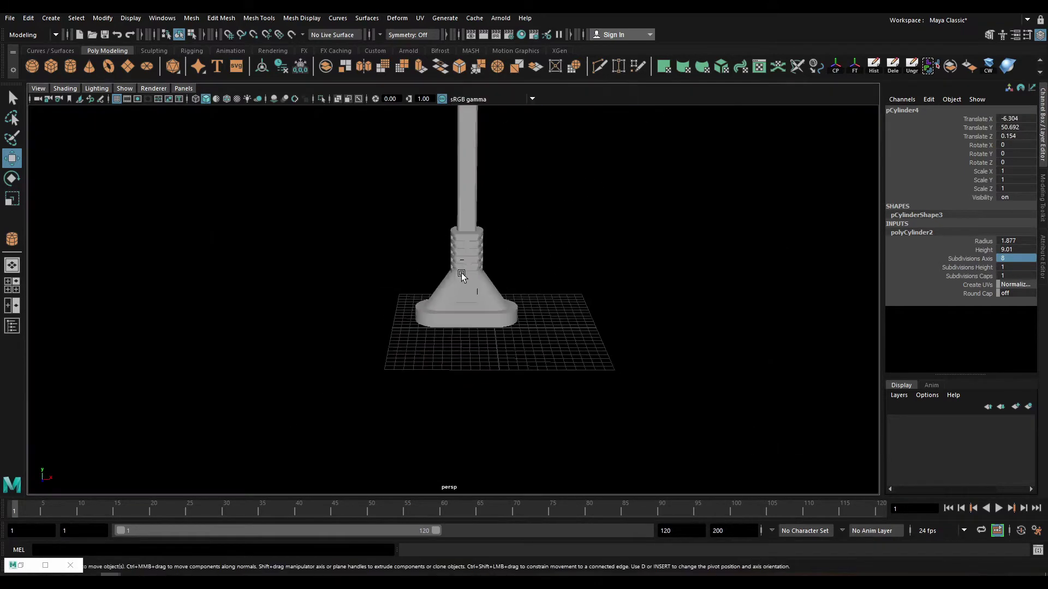
pyautogui.scroll(-2, 467, 251)
pyautogui.moveTo(451, 136); pyautogui.dragTo(446, 382)
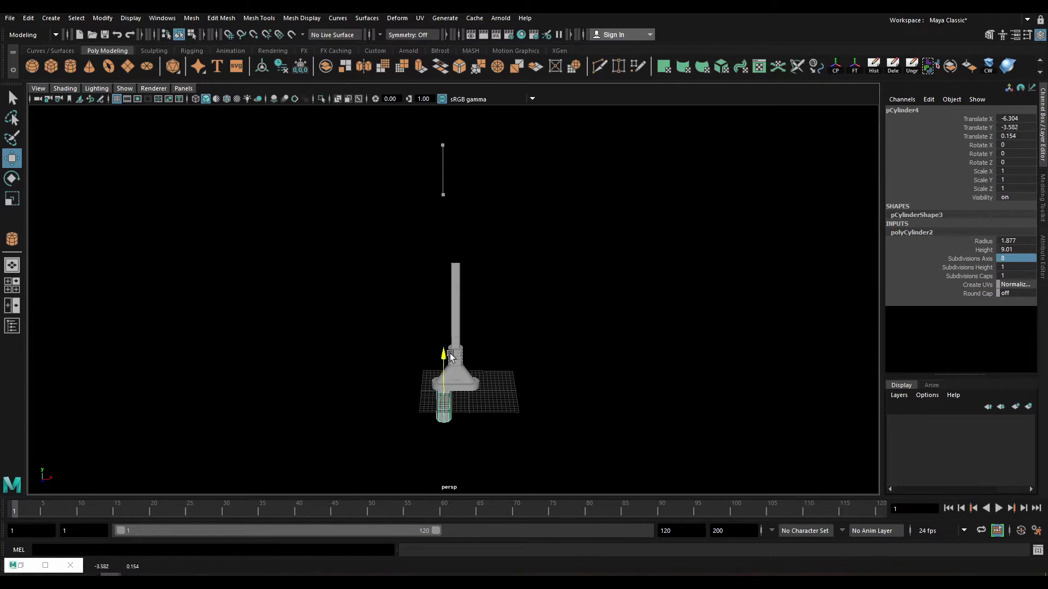
pyautogui.press('f')
pyautogui.moveTo(456, 278)
pyautogui.mouseDown()
pyautogui.moveTo(462, 345)
pyautogui.moveTo(486, 299)
pyautogui.mouseUp()
# Scale the cylinder down to 0.559 and check it from under the base.
pyautogui.press('r')
pyautogui.press('f')
pyautogui.scroll(-3, 462, 345)
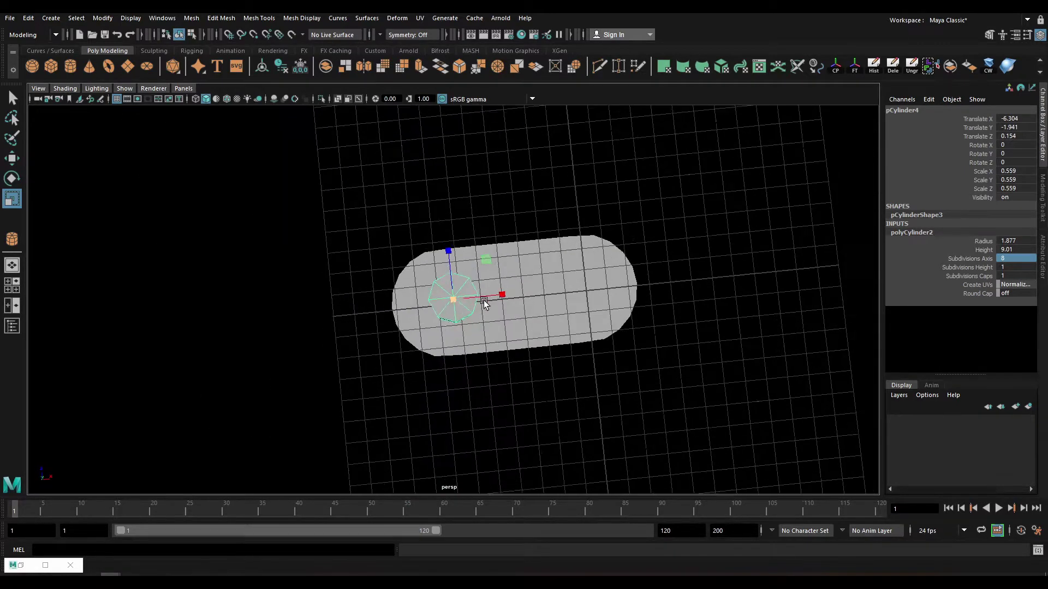
pyautogui.scroll(3, 418, 296)
pyautogui.moveTo(304, 201)
pyautogui.keyDown('alt'); pyautogui.mouseDown()
pyautogui.moveTo(590, 375)
pyautogui.moveTo(510, 260)
pyautogui.mouseUp(); pyautogui.keyUp('alt')
pyautogui.scroll(3, 468, 297)
pyautogui.press('w')
pyautogui.scroll(-3, 451, 289)
pyautogui.moveTo(361, 304); pyautogui.dragTo(639, 308)
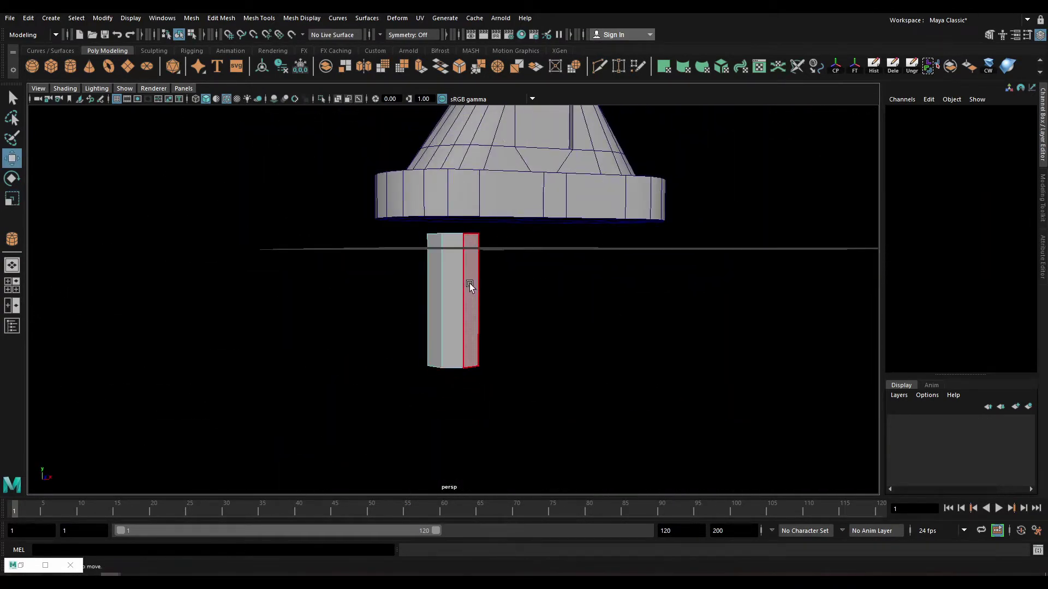
# Raise the pin up against the base and frame it in the front view.
pyautogui.click(470, 283)
pyautogui.moveTo(467, 263)
pyautogui.keyDown('alt'); pyautogui.mouseDown()
pyautogui.moveTo(452, 248)
pyautogui.moveTo(453, 218)
pyautogui.mouseUp(); pyautogui.keyUp('alt')
pyautogui.press('space')
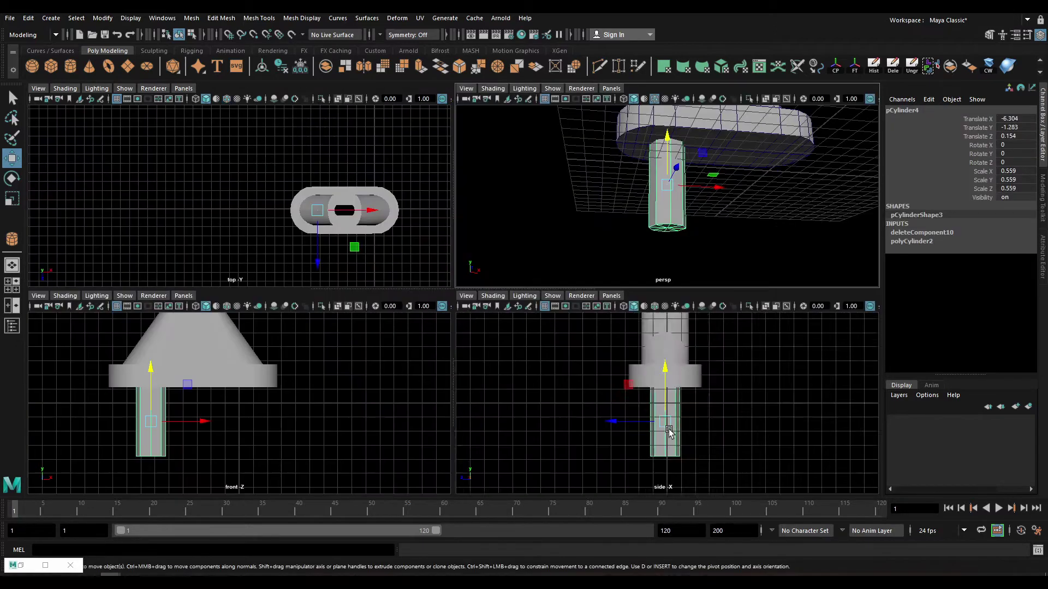
pyautogui.press('f')
pyautogui.press('space')
pyautogui.press('4')
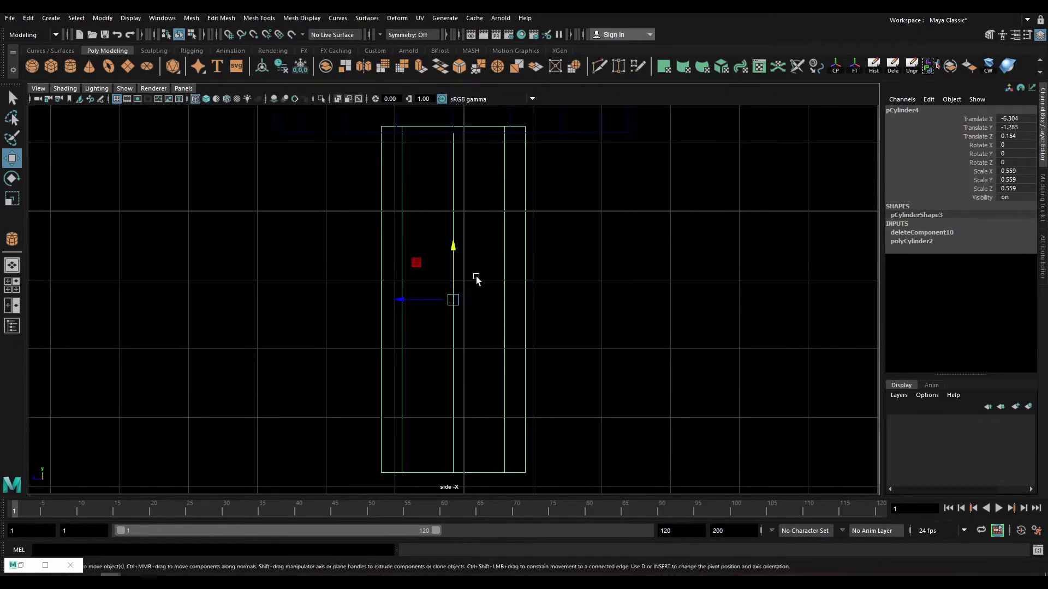
pyautogui.scroll(-2, 476, 276)
pyautogui.scroll(-2, 480, 250)
pyautogui.press('5')
pyautogui.keyDown('alt'); pyautogui.moveTo(279, 302); pyautogui.dragTo(423, 315); pyautogui.keyUp('alt')
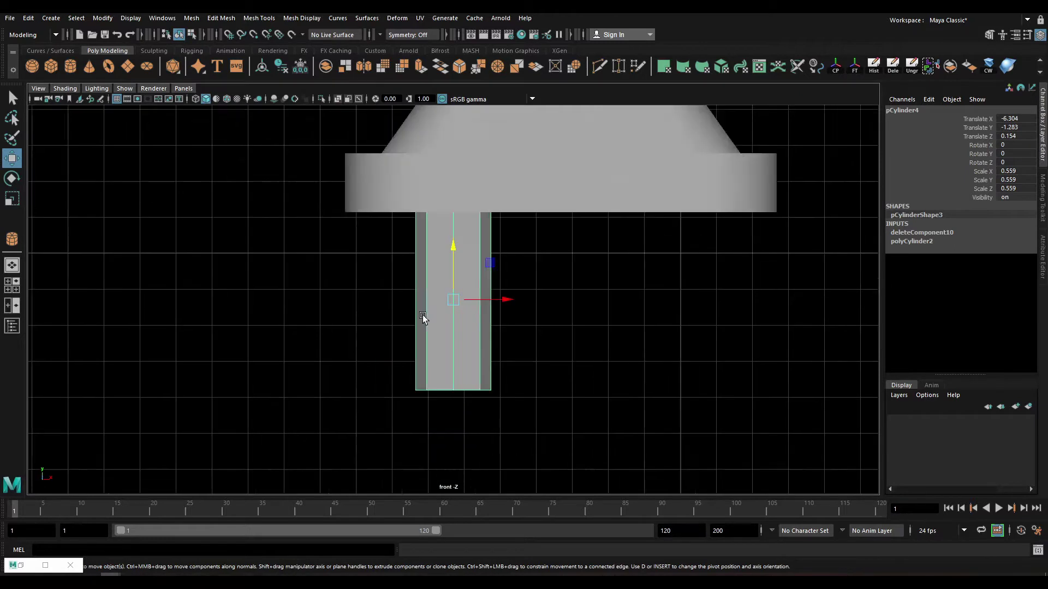
pyautogui.scroll(-2, 480, 330)
pyautogui.keyDown('alt'); pyautogui.moveTo(490, 324); pyautogui.dragTo(445, 356, button='middle'); pyautogui.keyUp('alt')
# Scale the pin to 0.432 with Y stretched to 0.595, then duplicate it.
pyautogui.press('e')
pyautogui.press('r')
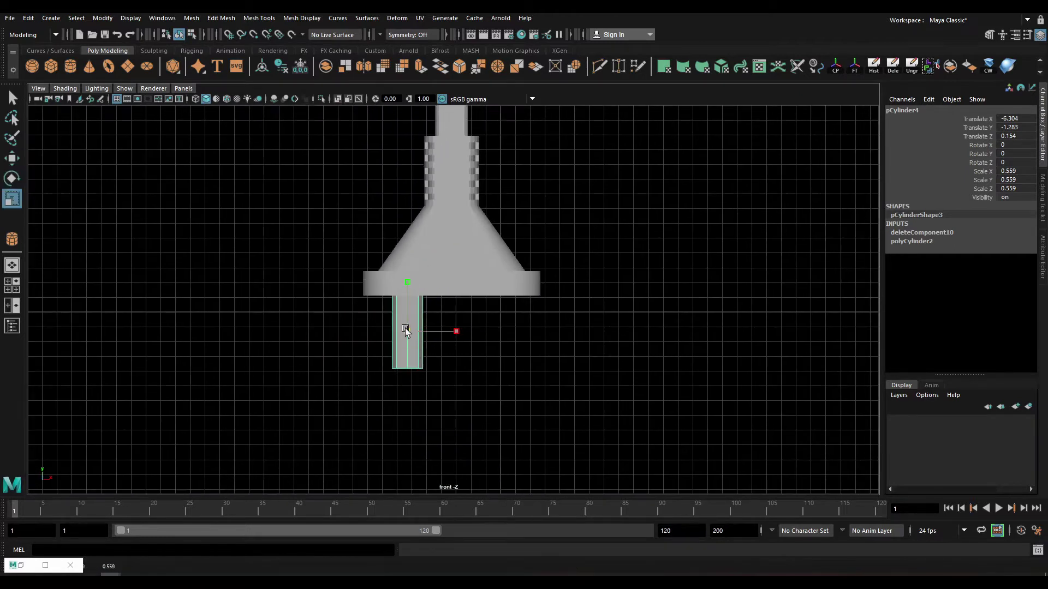
pyautogui.moveTo(392, 333); pyautogui.dragTo(392, 333)
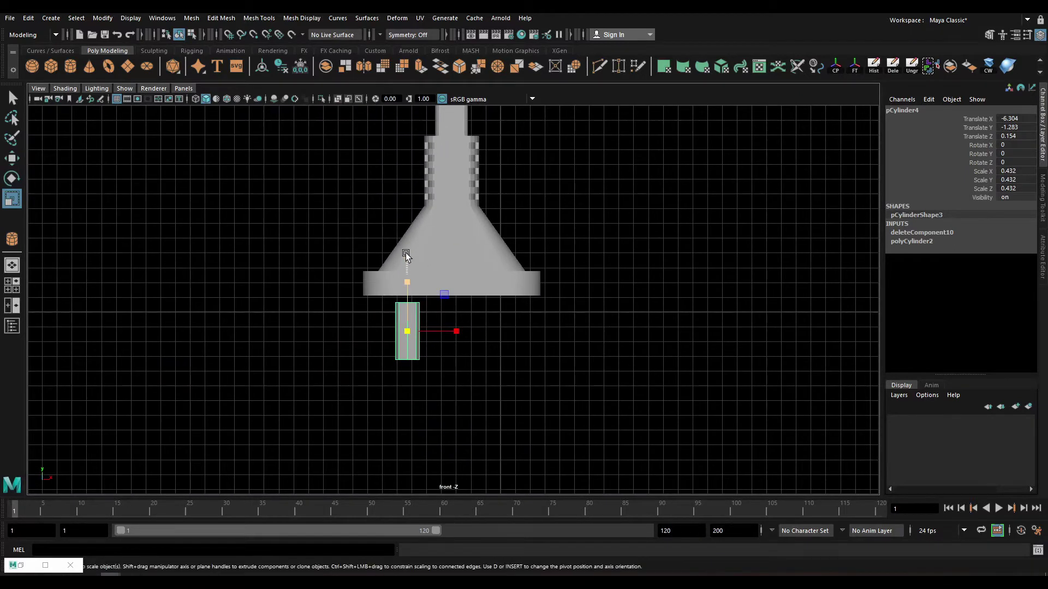
pyautogui.moveTo(408, 293); pyautogui.dragTo(406, 268)
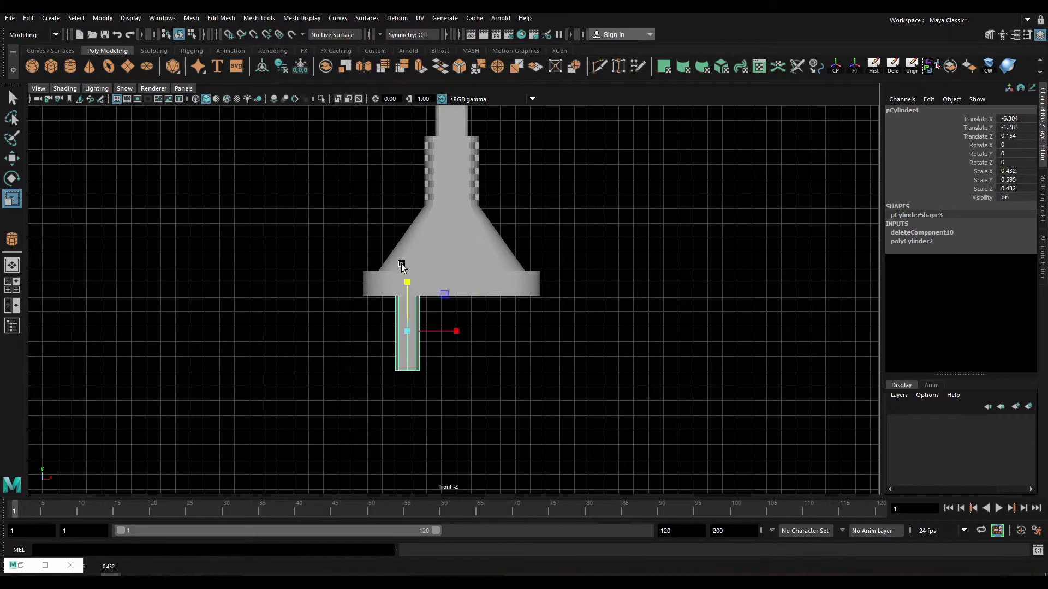
pyautogui.scroll(3, 427, 293)
pyautogui.moveTo(427, 293)
pyautogui.keyDown('alt'); pyautogui.mouseDown()
pyautogui.moveTo(528, 193)
pyautogui.moveTo(348, 191)
pyautogui.moveTo(494, 292)
pyautogui.moveTo(450, 303)
pyautogui.moveTo(481, 312)
pyautogui.moveTo(458, 295)
pyautogui.moveTo(467, 296)
pyautogui.moveTo(522, 326)
pyautogui.moveTo(655, 320)
pyautogui.moveTo(674, 386)
pyautogui.moveTo(362, 281)
pyautogui.moveTo(445, 312)
pyautogui.moveTo(513, 313)
pyautogui.moveTo(507, 295)
pyautogui.moveTo(445, 328)
pyautogui.moveTo(615, 335)
pyautogui.moveTo(421, 356)
pyautogui.moveTo(437, 311)
pyautogui.moveTo(402, 346)
pyautogui.mouseUp(); pyautogui.keyUp('alt')
pyautogui.hotkey('ctrl', 'd')
pyautogui.press('w')
# Scale the left pin uniformly to 0.49 to match the right, then select both pins.
pyautogui.click(615, 335)
pyautogui.scroll(-5, 389, 356)
pyautogui.scroll(3, 402, 346)
pyautogui.click(324, 370)
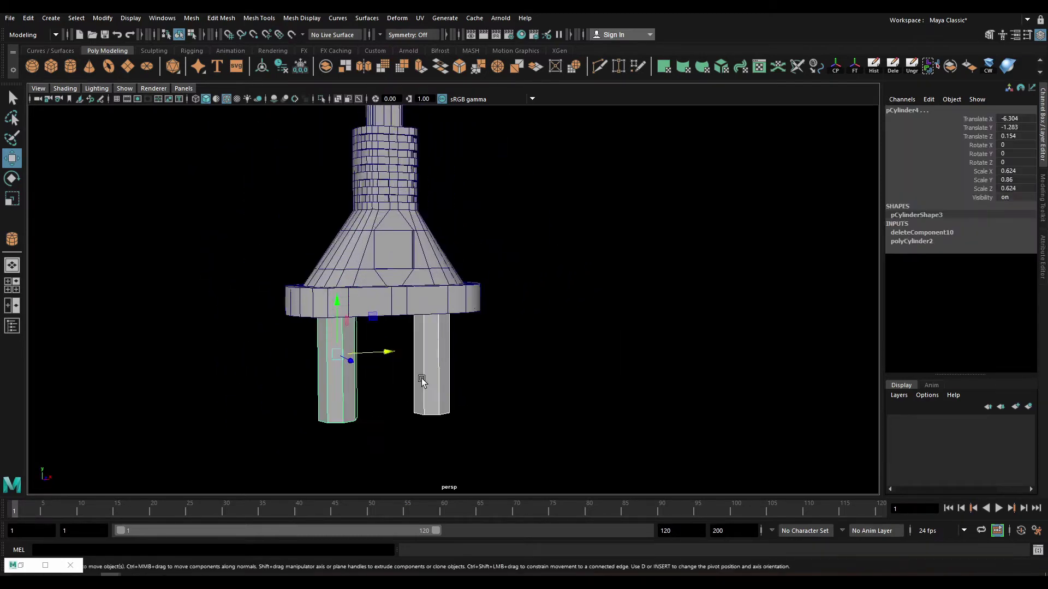
pyautogui.press('r')
pyautogui.moveTo(324, 370)
pyautogui.mouseDown()
pyautogui.moveTo(295, 369)
pyautogui.moveTo(381, 374)
pyautogui.moveTo(364, 355)
pyautogui.moveTo(424, 375)
pyautogui.mouseUp()
pyautogui.scroll(-3, 324, 348)
pyautogui.click(427, 369)
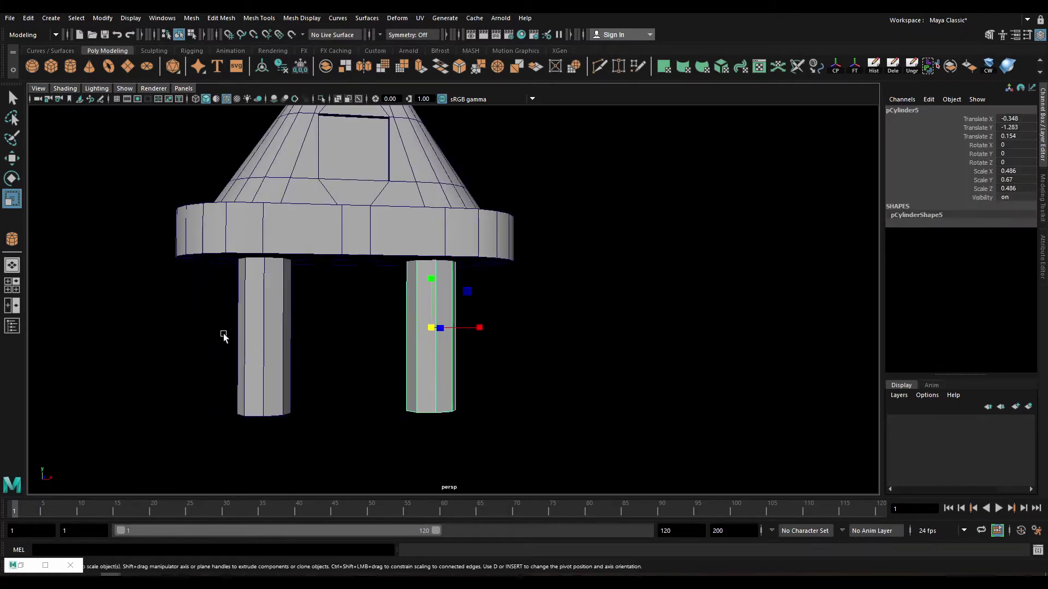
pyautogui.click(252, 340)
pyautogui.keyDown('shift'); pyautogui.click(431, 338); pyautogui.keyUp('shift')
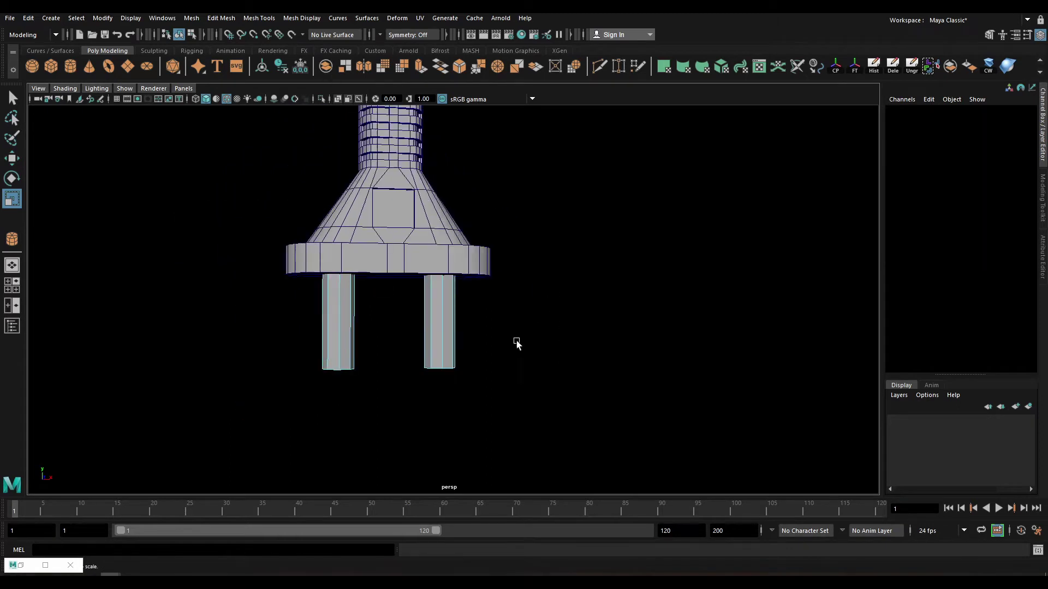
# Bevel the pin tip edges with fraction 0.795 and 4 segments.
pyautogui.press('q')
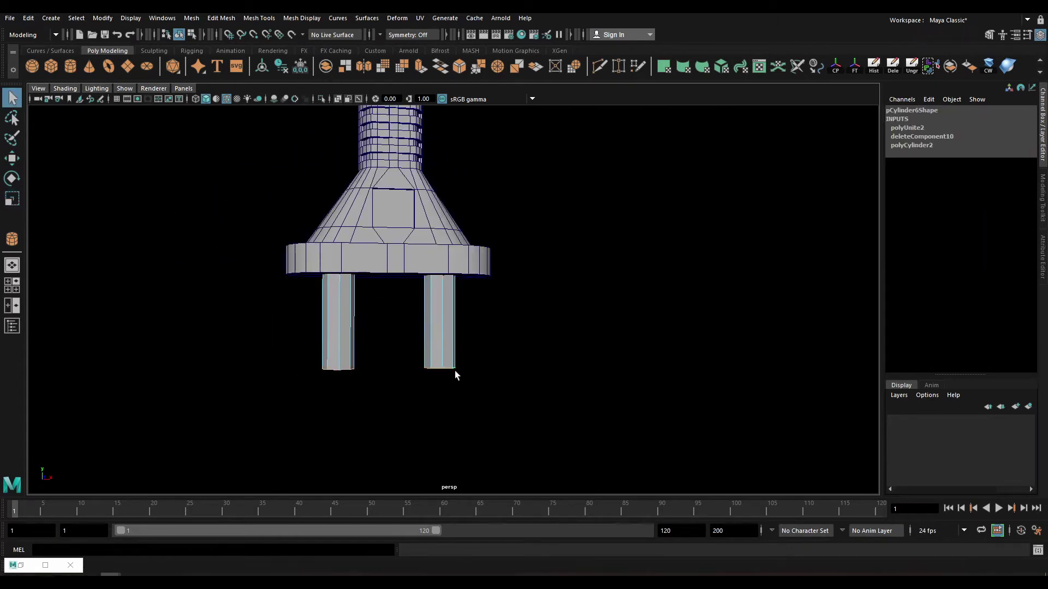
pyautogui.hotkey('ctrl', 'b')
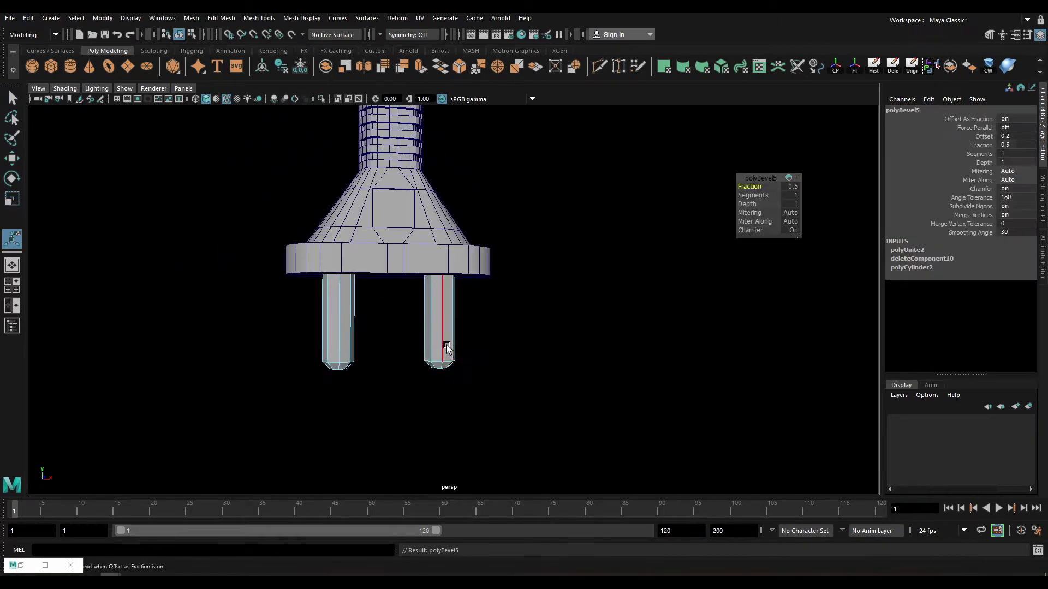
pyautogui.keyDown('alt'); pyautogui.moveTo(753, 306); pyautogui.dragTo(791, 284); pyautogui.keyUp('alt')
pyautogui.hotkey('ctrl', 'a')
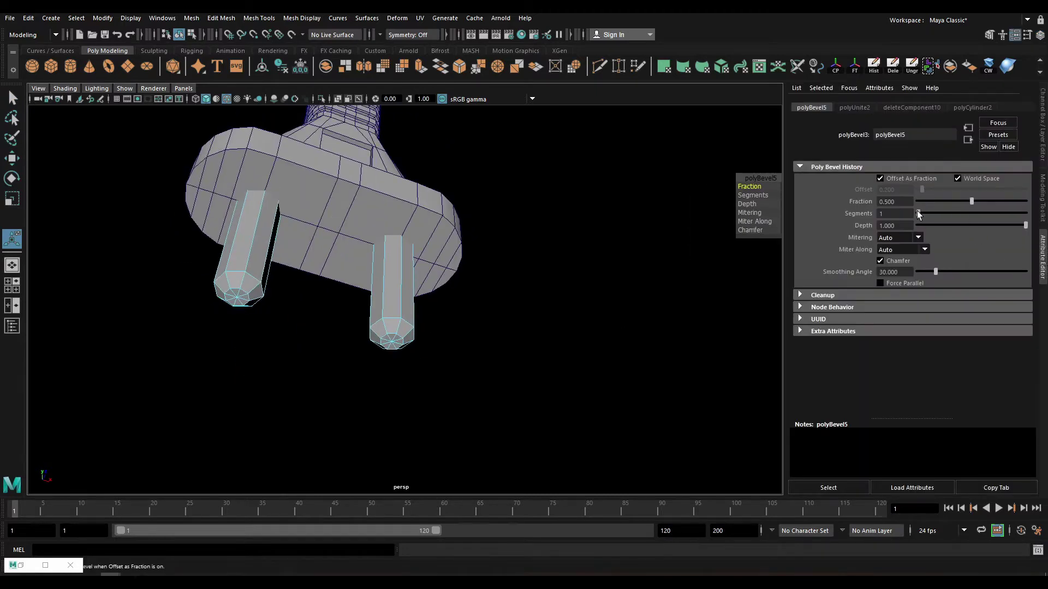
pyautogui.moveTo(918, 214)
pyautogui.mouseDown()
pyautogui.moveTo(999, 210)
pyautogui.moveTo(956, 214)
pyautogui.mouseUp()
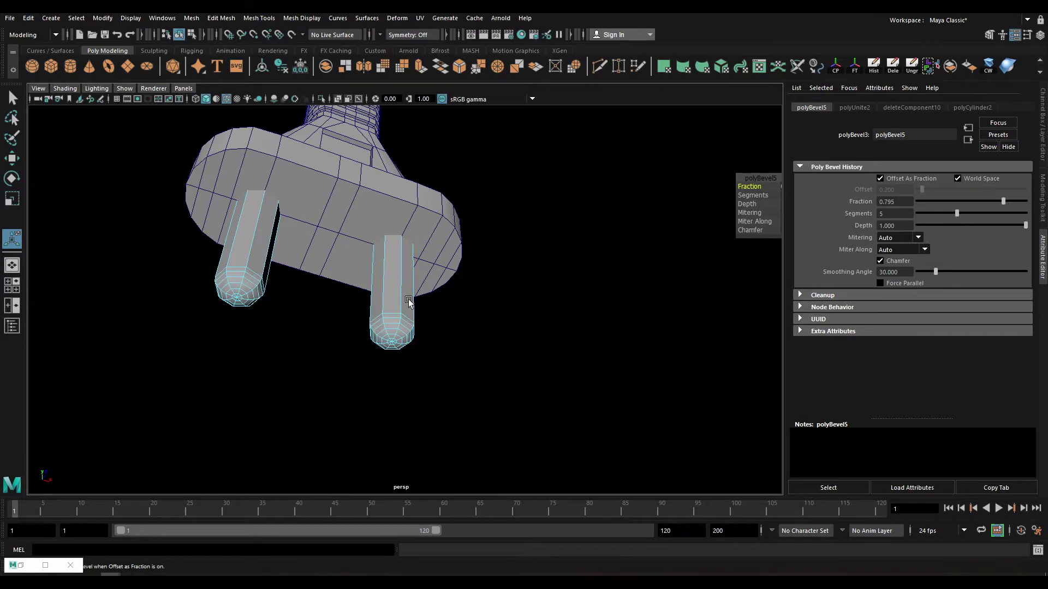
pyautogui.keyDown('alt'); pyautogui.moveTo(393, 305); pyautogui.dragTo(395, 343); pyautogui.keyUp('alt')
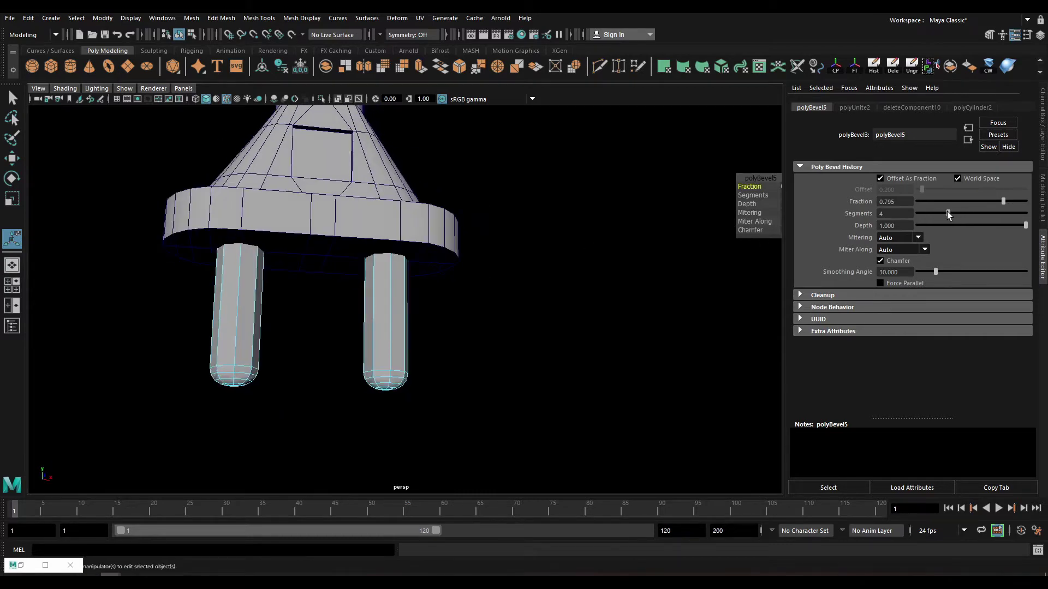
pyautogui.moveTo(414, 284)
pyautogui.keyDown('alt'); pyautogui.mouseDown()
pyautogui.moveTo(434, 313)
pyautogui.moveTo(405, 331)
pyautogui.mouseUp(); pyautogui.keyUp('alt')
# Deselect all, recentre the plug, show the grid and turn off wireframe-on-shaded.
pyautogui.press('q')
pyautogui.click(464, 293)
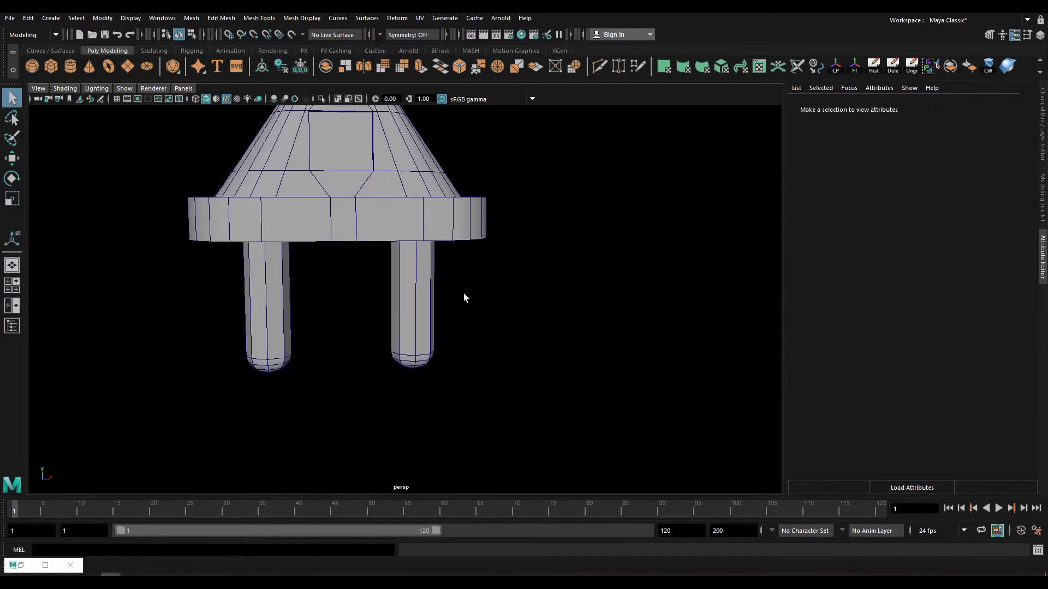
pyautogui.scroll(-3, 463, 293)
pyautogui.keyDown('alt'); pyautogui.moveTo(402, 294); pyautogui.dragTo(402, 370, button='middle'); pyautogui.keyUp('alt')
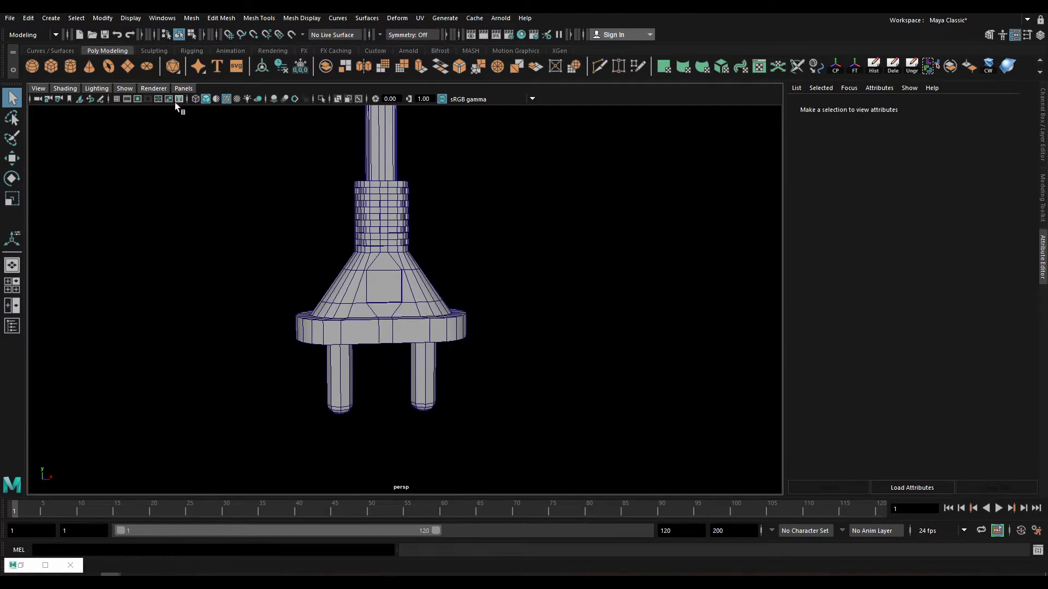
pyautogui.click(116, 99)
pyautogui.click(225, 99)
pyautogui.keyDown('alt'); pyautogui.moveTo(343, 205); pyautogui.dragTo(432, 339); pyautogui.keyUp('alt')
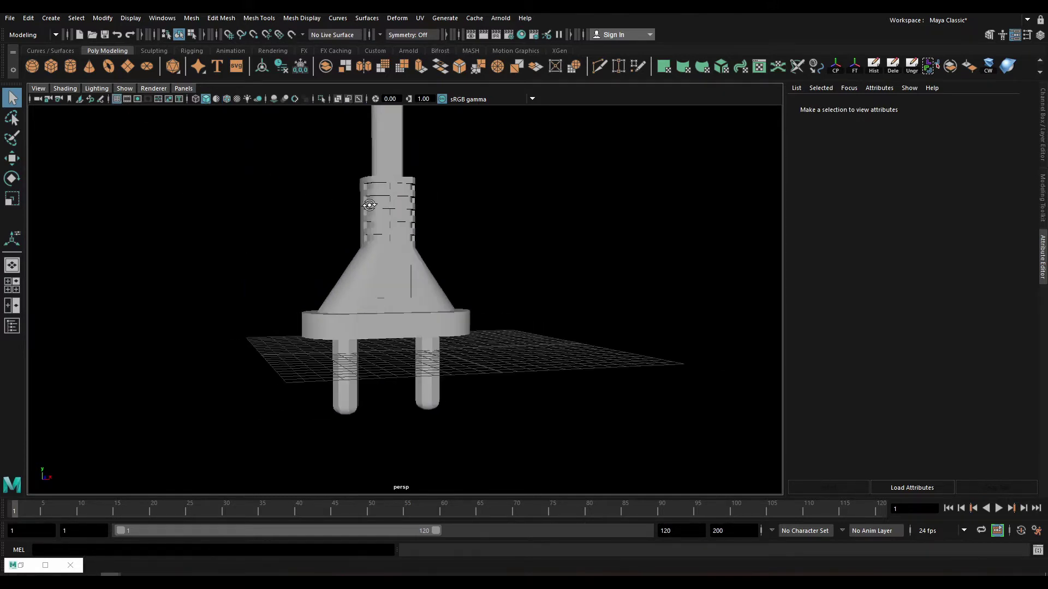
# Preview the plug smoothed to check the rounded pins, then turn the preview off.
pyautogui.click(437, 347)
pyautogui.press('3')
pyautogui.click(487, 311)
pyautogui.keyDown('alt'); pyautogui.moveTo(392, 293); pyautogui.dragTo(300, 295); pyautogui.keyUp('alt')
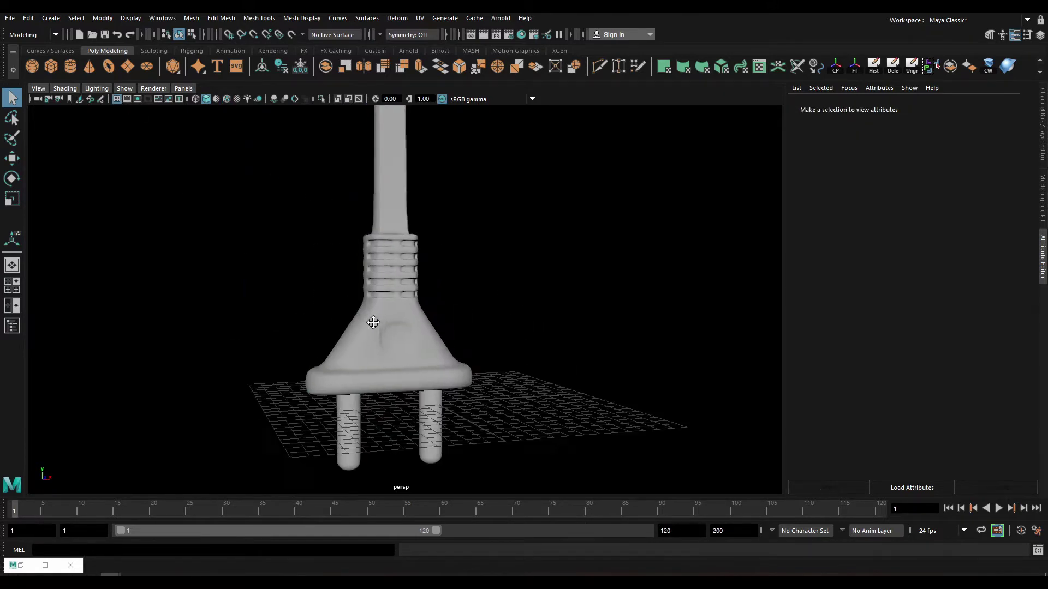
pyautogui.click(457, 391)
pyautogui.press('1')
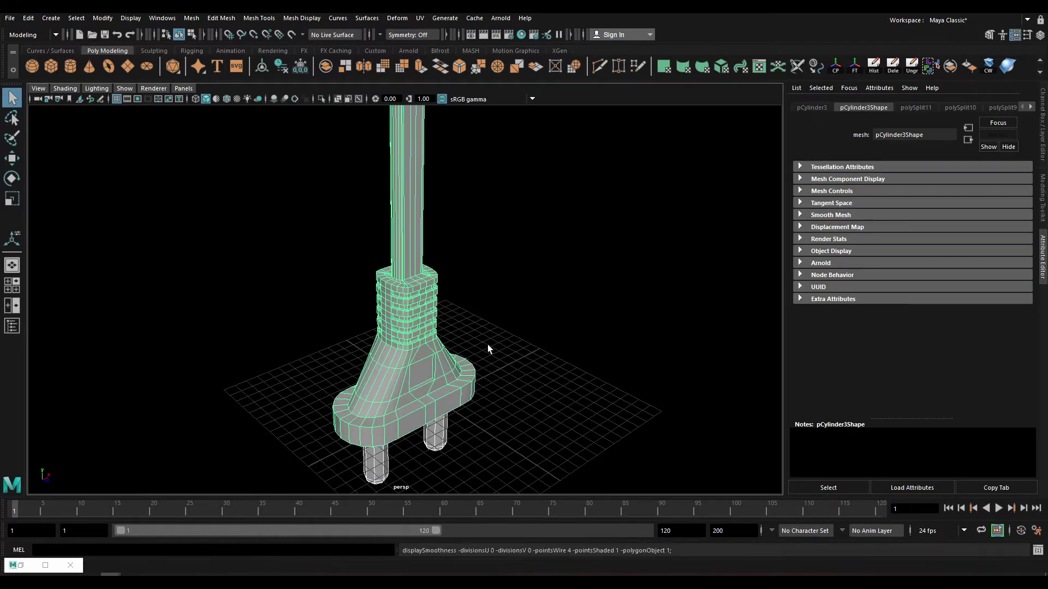
pyautogui.scroll(5, 487, 345)
pyautogui.scroll(3, 468, 326)
pyautogui.scroll(3, 359, 293)
# Bevel the edge loop where the cable meets the neck and preview it smoothed.
pyautogui.keyDown('alt'); pyautogui.moveTo(366, 290); pyautogui.dragTo(383, 317); pyautogui.keyUp('alt')
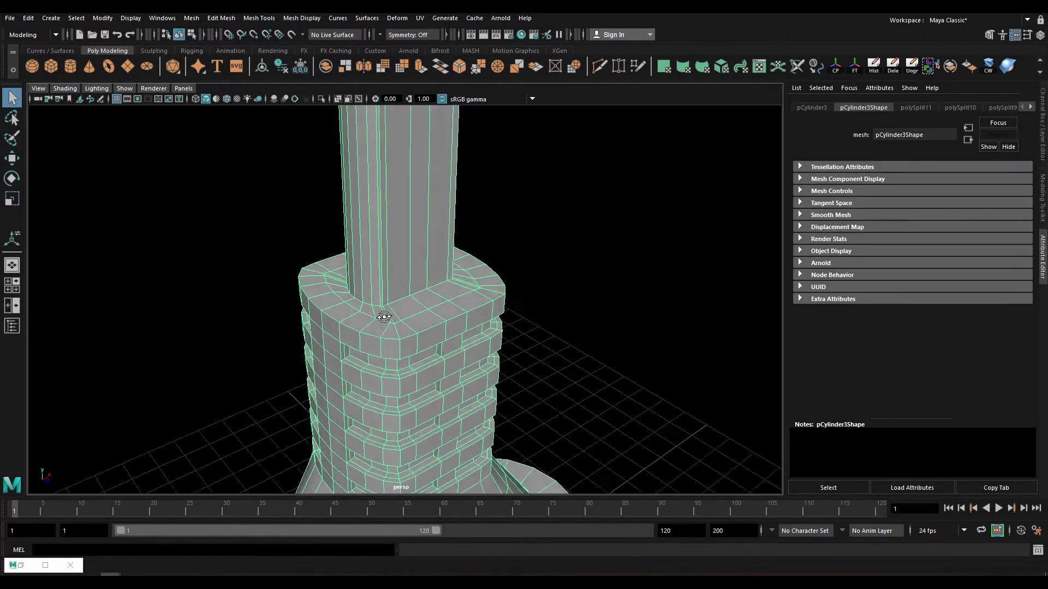
pyautogui.scroll(3, 384, 317)
pyautogui.moveTo(393, 334); pyautogui.dragTo(394, 310, button='right')
pyautogui.press('r')
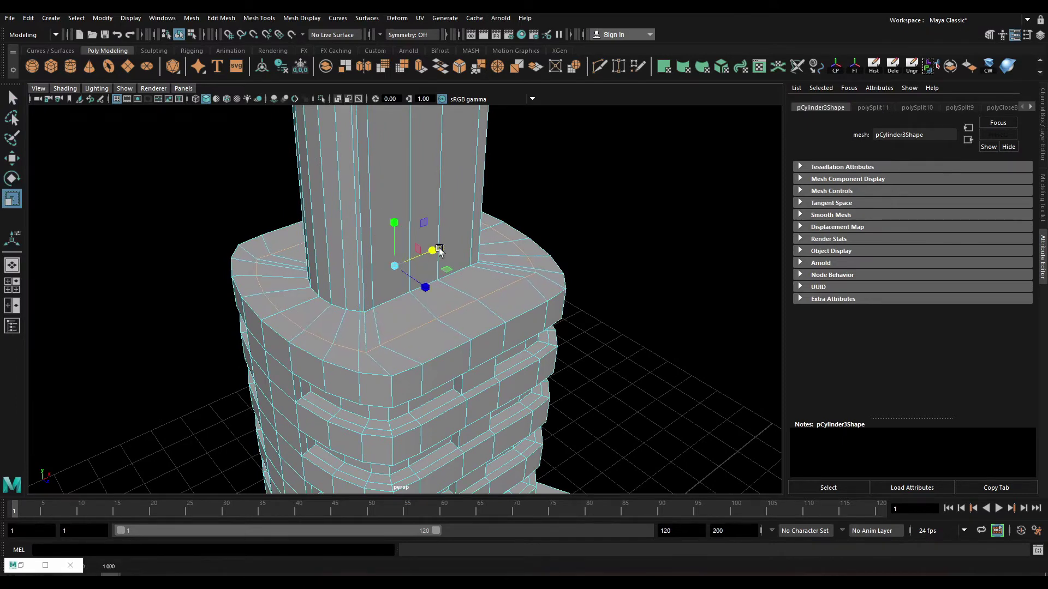
pyautogui.keyDown('alt'); pyautogui.moveTo(439, 251); pyautogui.dragTo(398, 280); pyautogui.keyUp('alt')
pyautogui.hotkey('ctrl', 'b')
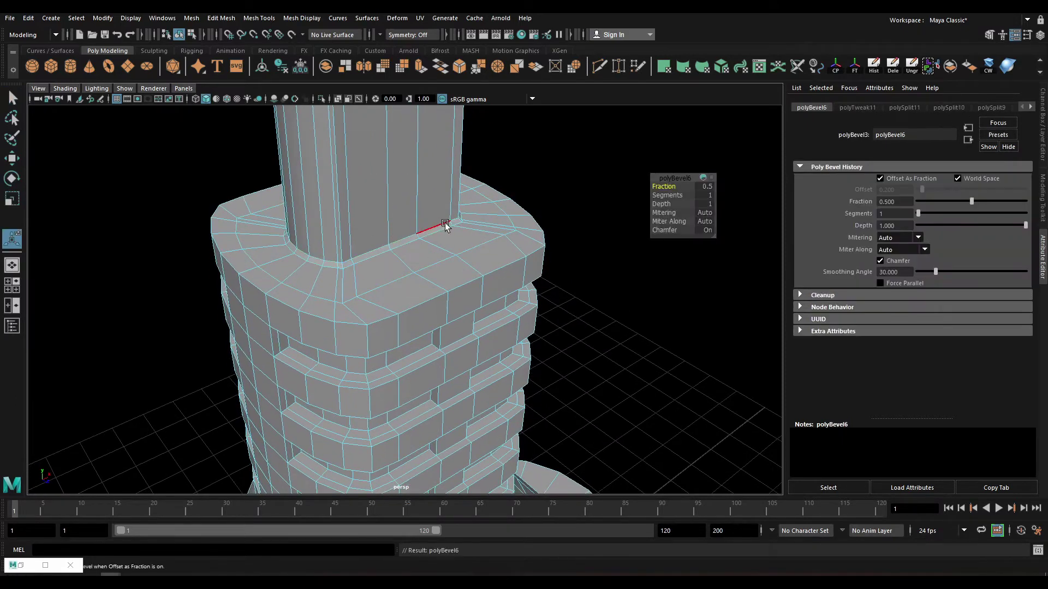
pyautogui.press('F8')
pyautogui.press('3')
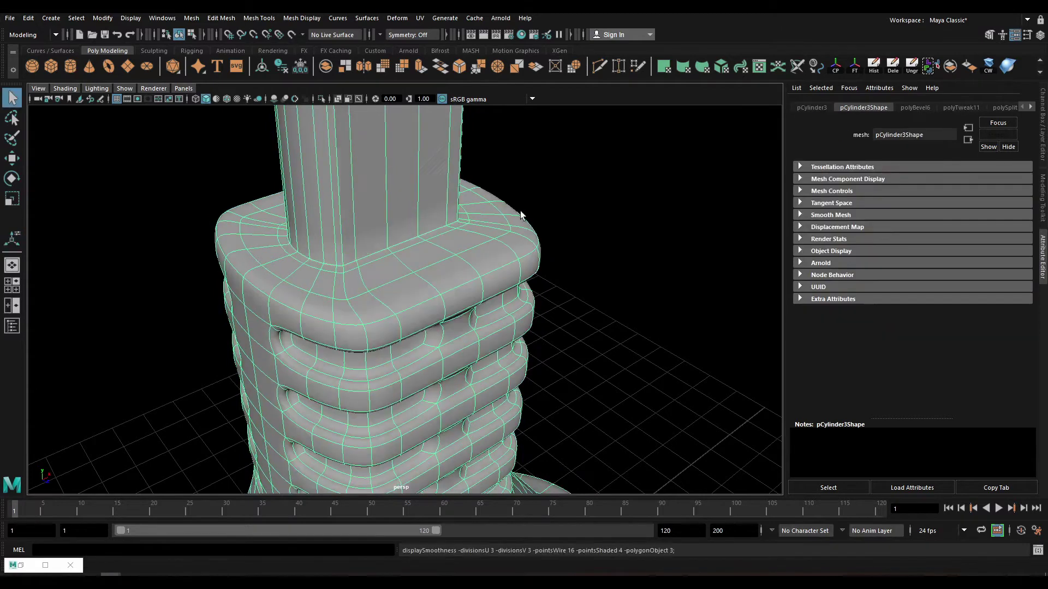
pyautogui.scroll(-5, 382, 240)
pyautogui.moveTo(407, 251)
pyautogui.keyDown('alt'); pyautogui.mouseDown()
pyautogui.moveTo(434, 332)
pyautogui.moveTo(421, 288)
pyautogui.moveTo(405, 306)
pyautogui.mouseUp(); pyautogui.keyUp('alt')
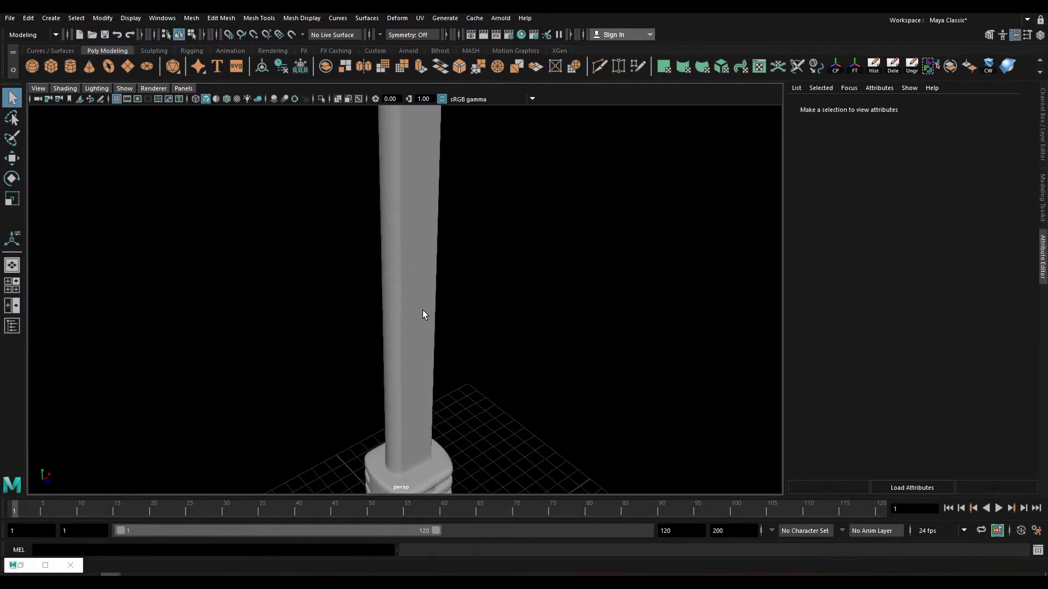
pyautogui.click(401, 313)
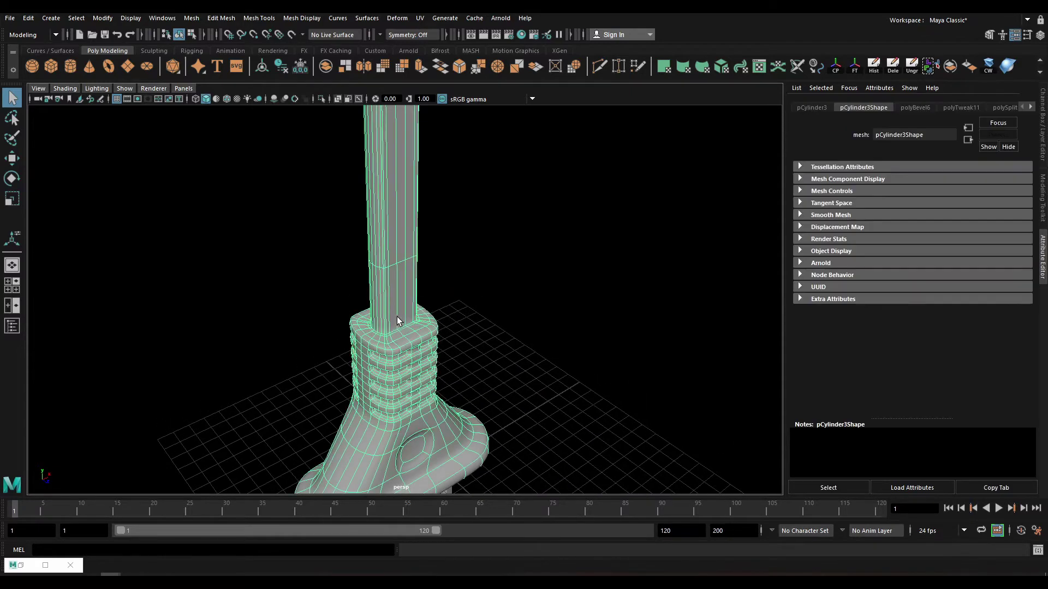
pyautogui.scroll(3, 397, 317)
pyautogui.scroll(3, 400, 327)
pyautogui.press('1')
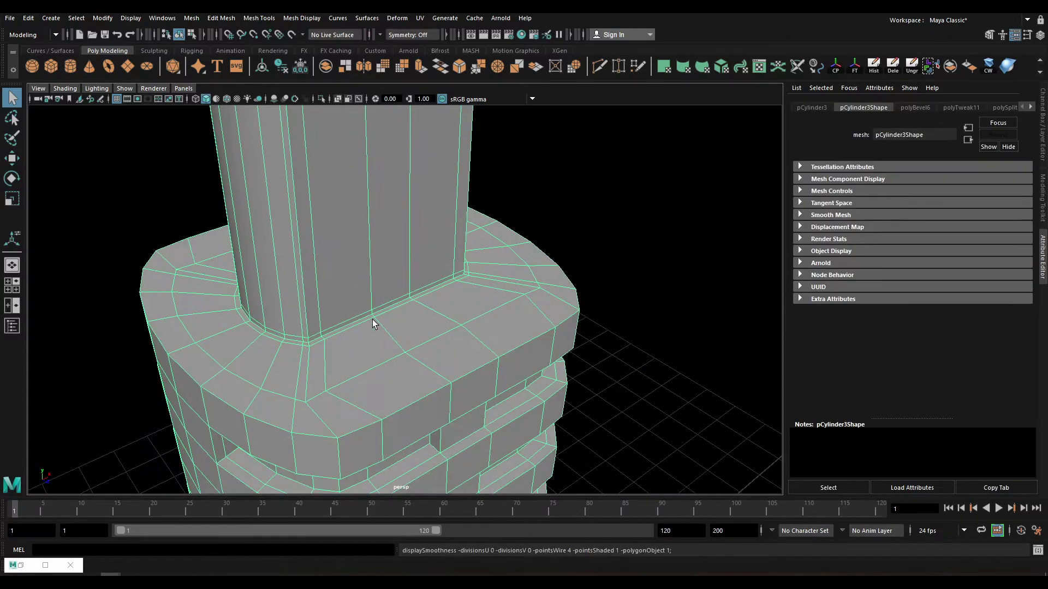
# Undo the junction bevel and circularize the cable–neck edge loop instead.
pyautogui.hotkey('ctrl', 'z')
pyautogui.hotkey('ctrl', 'z')
pyautogui.hotkey('ctrl', 'z')
pyautogui.hotkey('ctrl', 'z')
pyautogui.hotkey('ctrl', 'z')
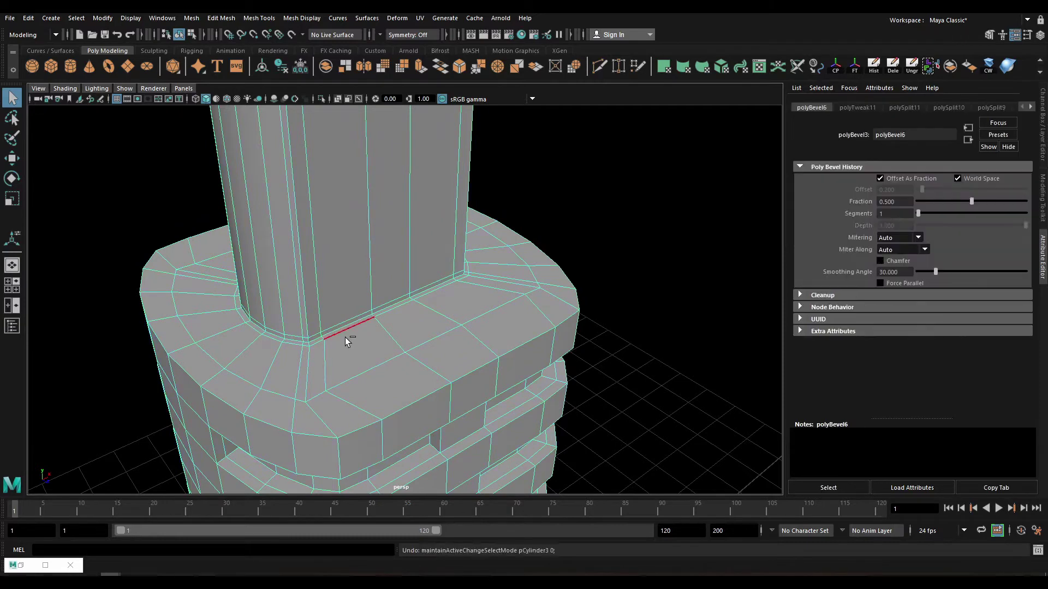
pyautogui.hotkey('ctrl', 'z')
pyautogui.keyDown('shift'); pyautogui.rightClick(346, 273); pyautogui.keyUp('shift')
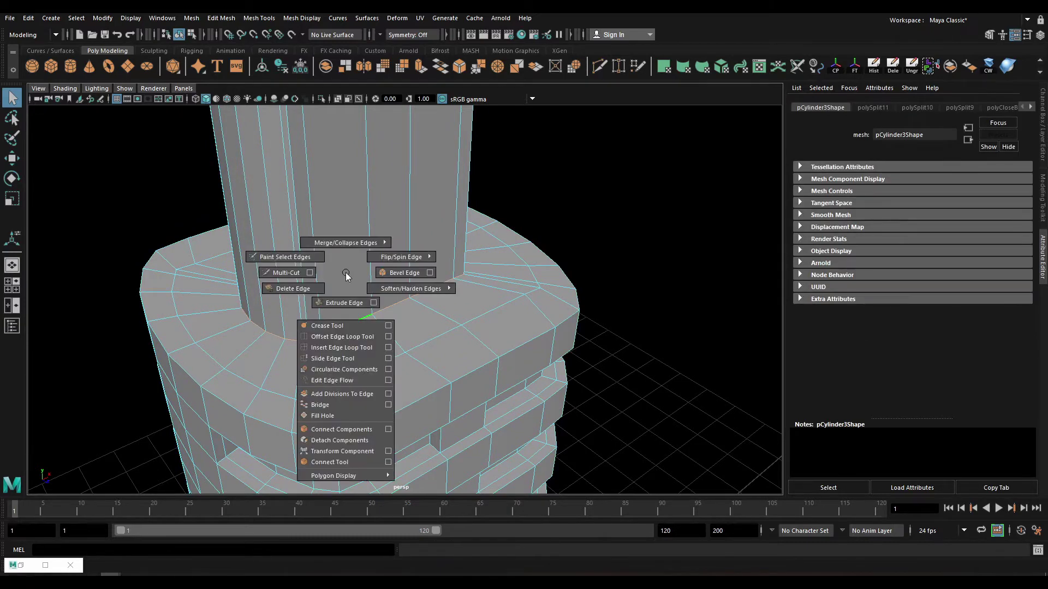
pyautogui.click(330, 371)
pyautogui.scroll(-5, 366, 305)
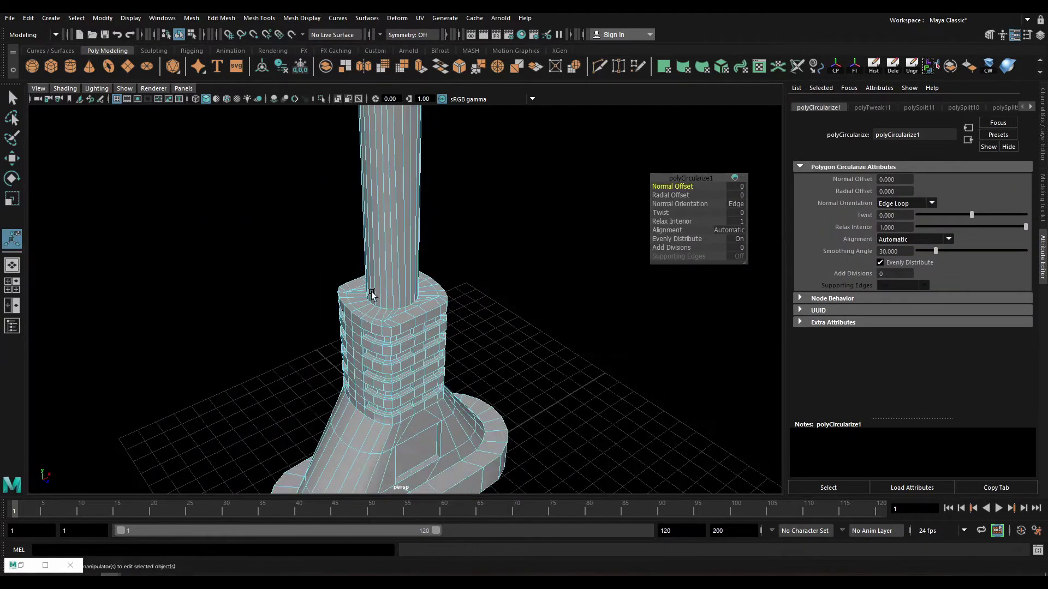
pyautogui.scroll(5, 382, 246)
# Circularize the adjacent cable edge loop as well and preview the smoothed mesh.
pyautogui.keyDown('alt'); pyautogui.moveTo(389, 223); pyautogui.dragTo(358, 196); pyautogui.keyUp('alt')
pyautogui.doubleClick(361, 156)
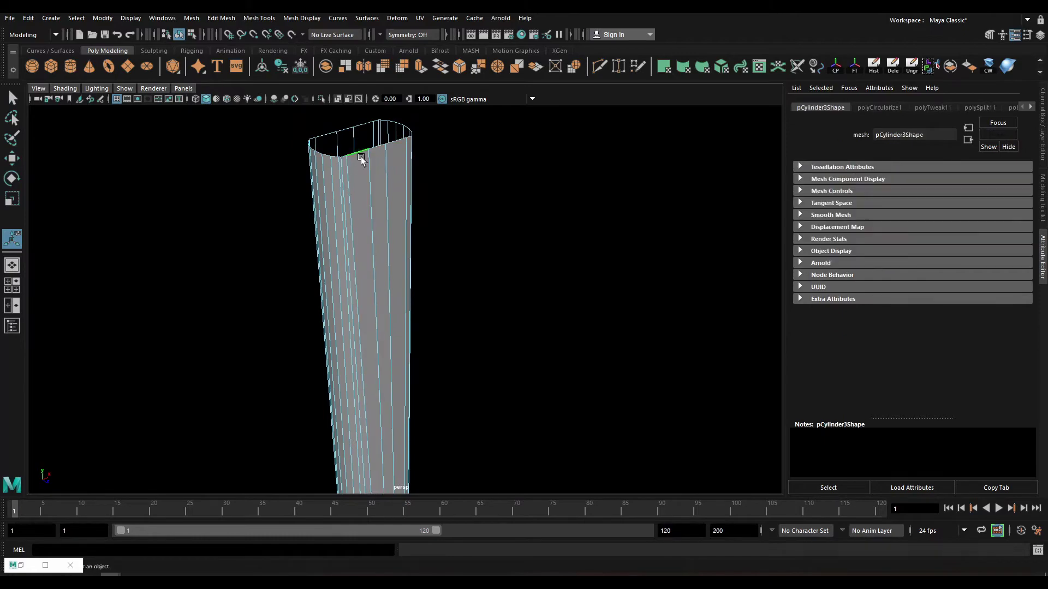
pyautogui.press('g')
pyautogui.scroll(-5, 362, 292)
pyautogui.scroll(5, 348, 291)
pyautogui.scroll(3, 346, 306)
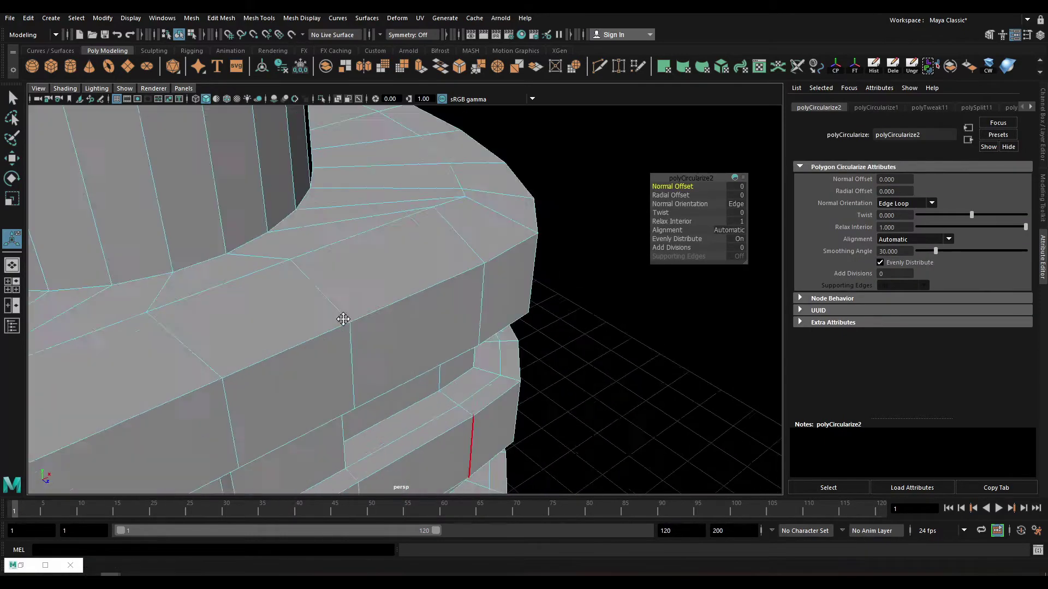
pyautogui.press('F8')
pyautogui.press('q')
pyautogui.scroll(-5, 348, 334)
pyautogui.press('3')
pyautogui.click(431, 308)
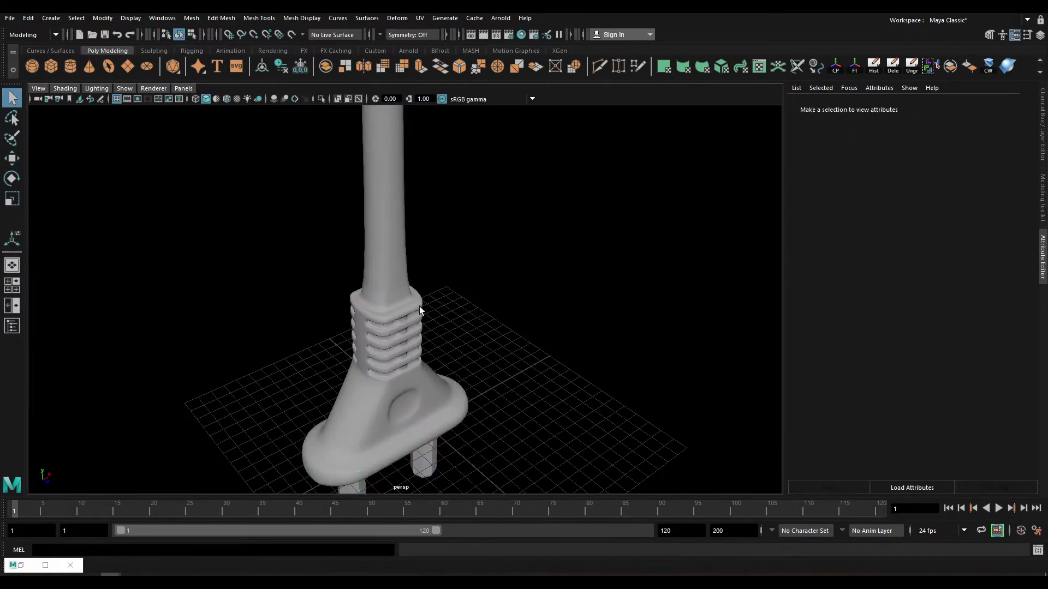
pyautogui.click(388, 312)
pyautogui.scroll(3, 388, 311)
# Bevel the edge loop at the cable's base and preview it smoothed.
pyautogui.press('F10')
pyautogui.press('1')
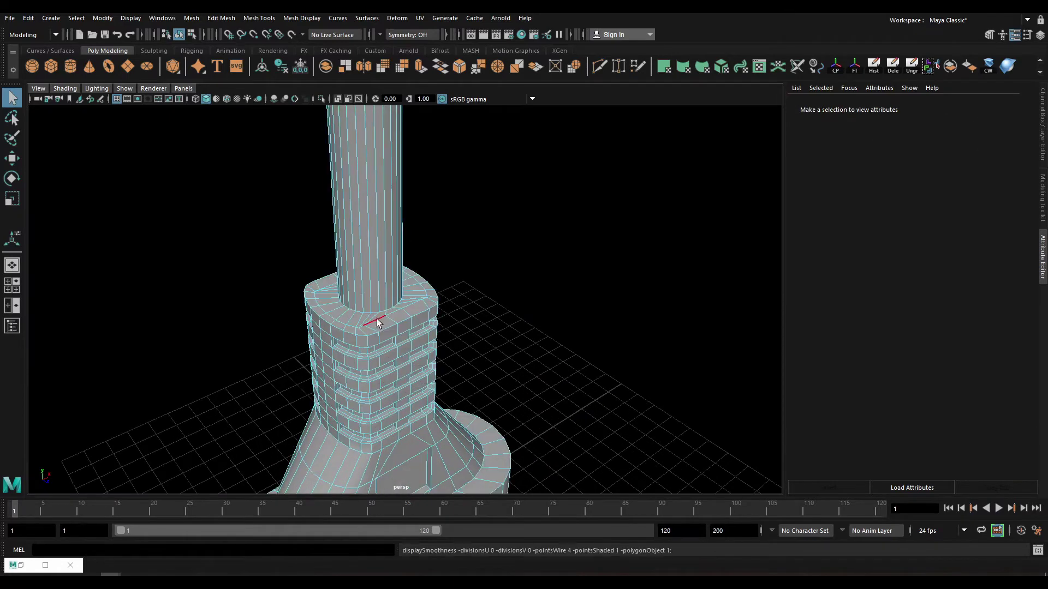
pyautogui.scroll(2, 378, 310)
pyautogui.scroll(1, 378, 310)
pyautogui.doubleClick(358, 328)
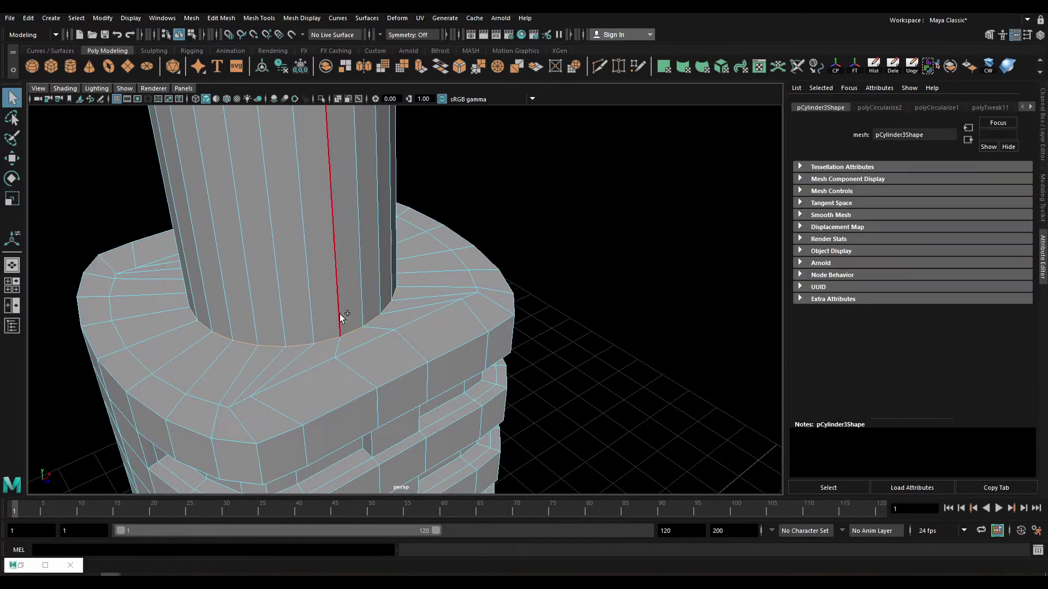
pyautogui.hotkey('ctrl', 'b')
pyautogui.press('F8')
pyautogui.press('q')
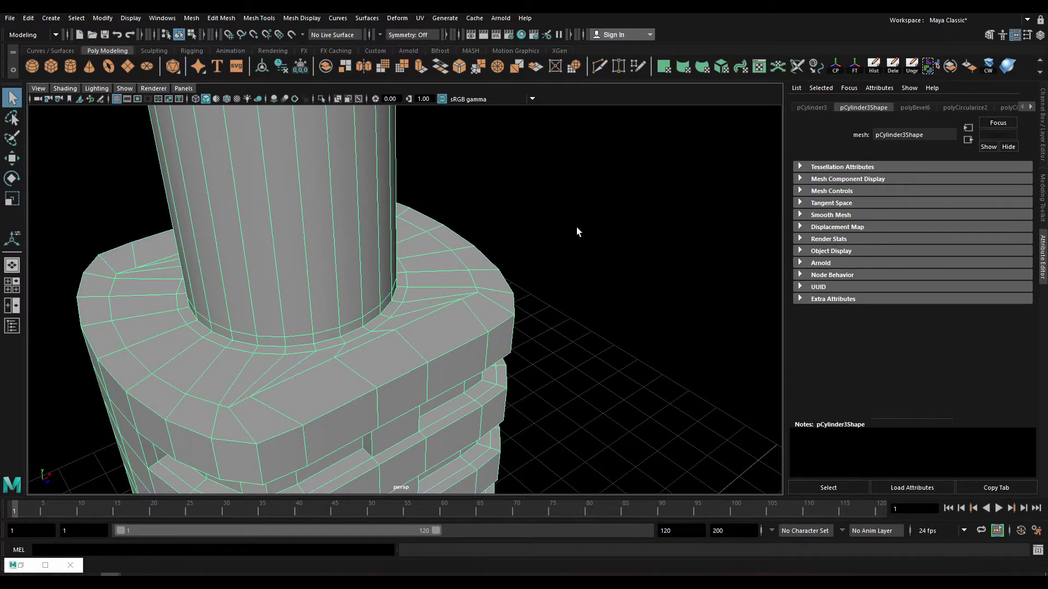
pyautogui.press('3')
pyautogui.click(576, 227)
# Orbit around the ribbed neck, select it and turn off the smooth preview.
pyautogui.scroll(-5, 447, 259)
pyautogui.scroll(-2, 433, 301)
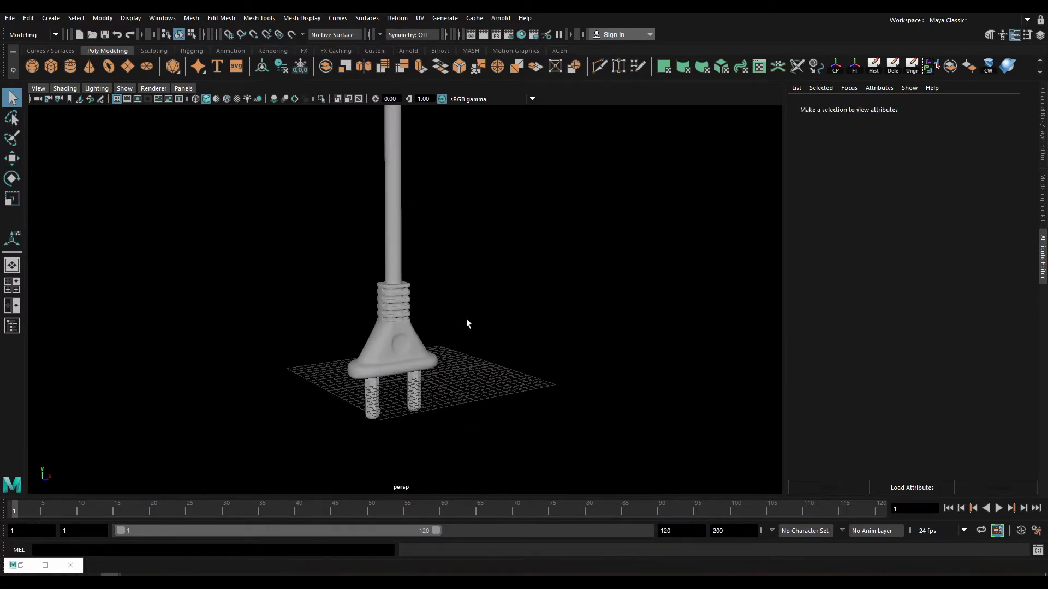
pyautogui.scroll(5, 379, 326)
pyautogui.moveTo(379, 326)
pyautogui.keyDown('alt'); pyautogui.mouseDown()
pyautogui.moveTo(364, 285)
pyautogui.moveTo(384, 286)
pyautogui.moveTo(371, 287)
pyautogui.moveTo(373, 327)
pyautogui.moveTo(353, 305)
pyautogui.mouseUp(); pyautogui.keyUp('alt')
pyautogui.click(372, 321)
pyautogui.press('1')
pyautogui.scroll(2, 373, 320)
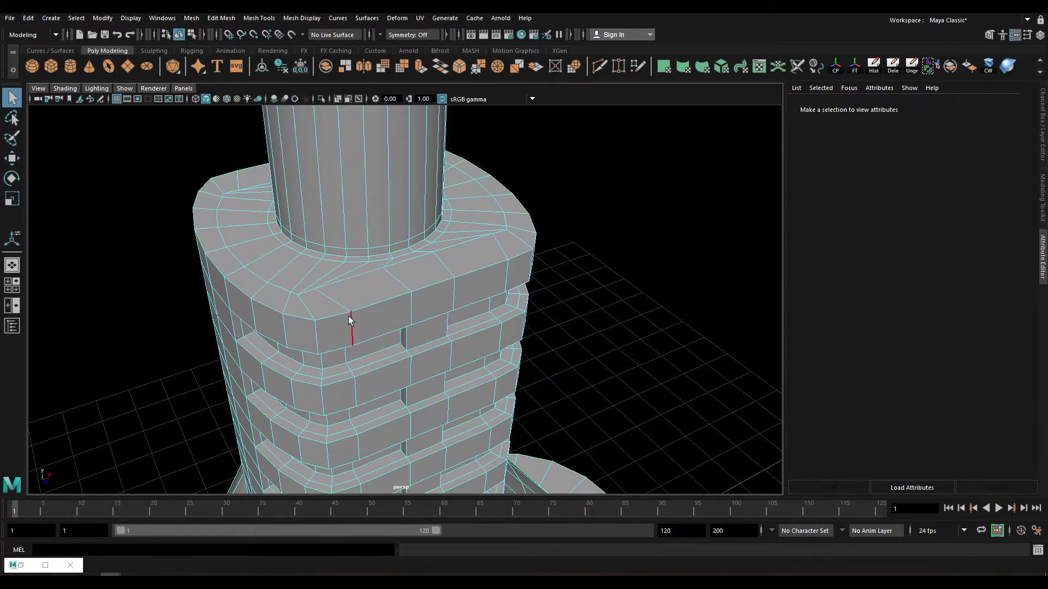
# Bevel the neck's top rim edge with Chamfer turned off.
pyautogui.click(361, 307)
pyautogui.hotkey('ctrl', 'b')
pyautogui.click(693, 232)
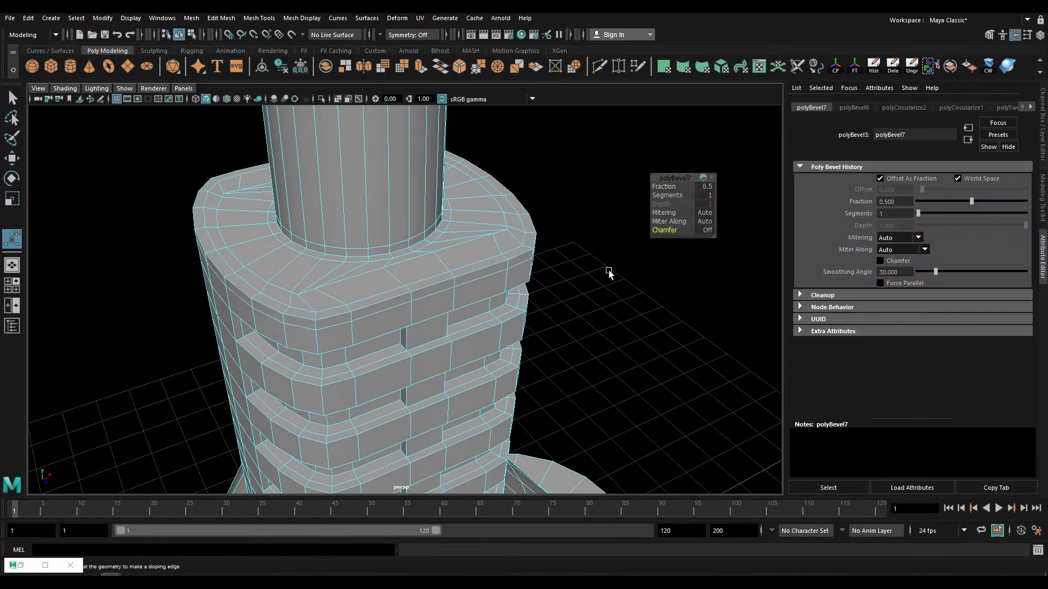
# Bevel the base cap's upper edge unchamfered at fraction 0.328.
pyautogui.moveTo(608, 271)
pyautogui.keyDown('alt'); pyautogui.mouseDown()
pyautogui.moveTo(500, 330)
pyautogui.moveTo(454, 254)
pyautogui.moveTo(572, 244)
pyautogui.mouseUp(); pyautogui.keyUp('alt')
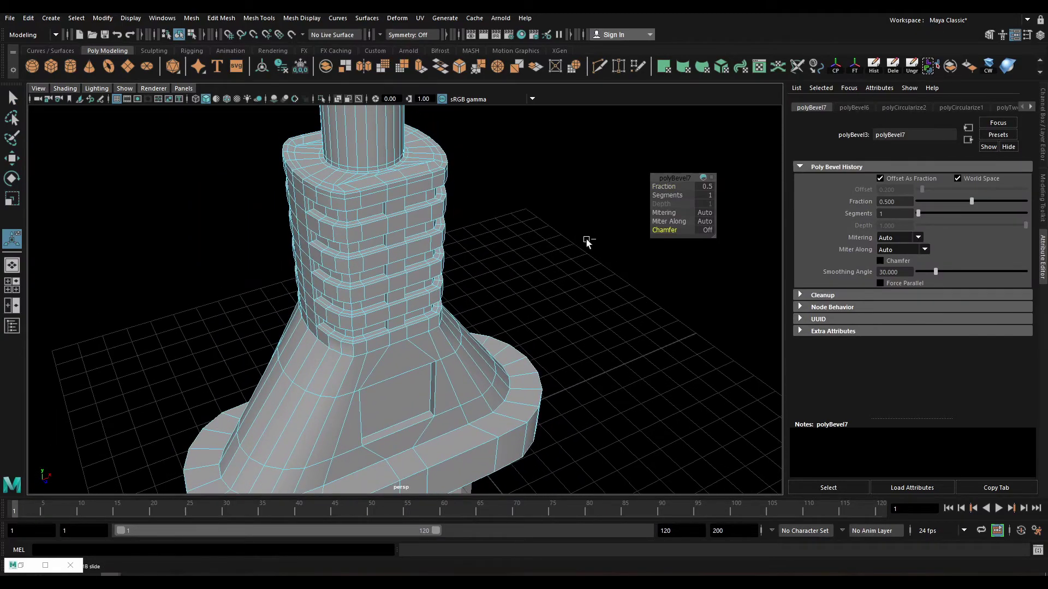
pyautogui.keyDown('alt'); pyautogui.moveTo(464, 341); pyautogui.dragTo(431, 346); pyautogui.keyUp('alt')
pyautogui.click(430, 346)
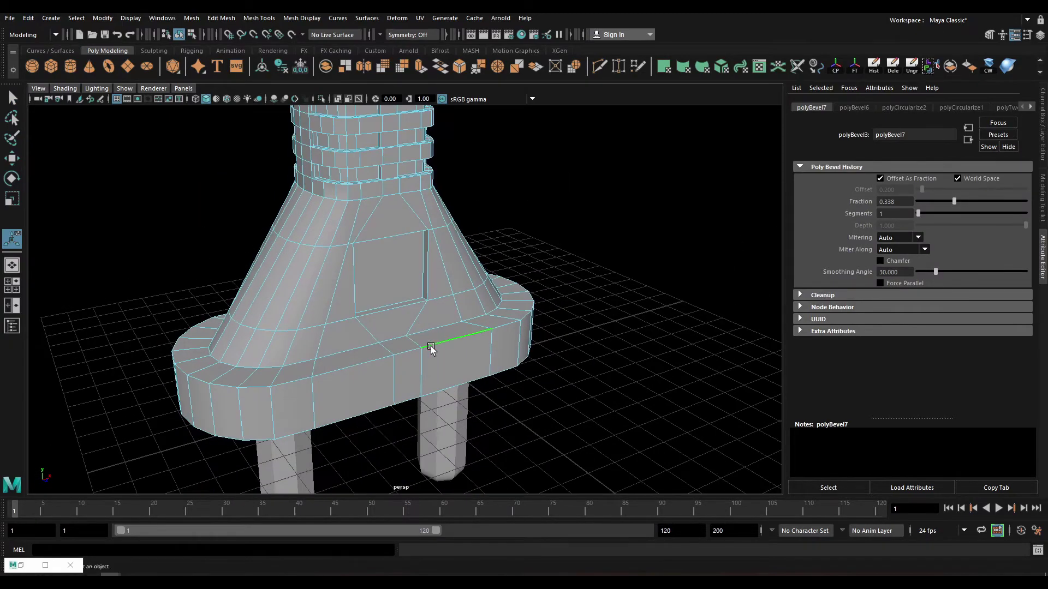
pyautogui.moveTo(454, 387)
pyautogui.keyDown('alt'); pyautogui.mouseDown()
pyautogui.moveTo(458, 328)
pyautogui.moveTo(413, 339)
pyautogui.mouseUp(); pyautogui.keyUp('alt')
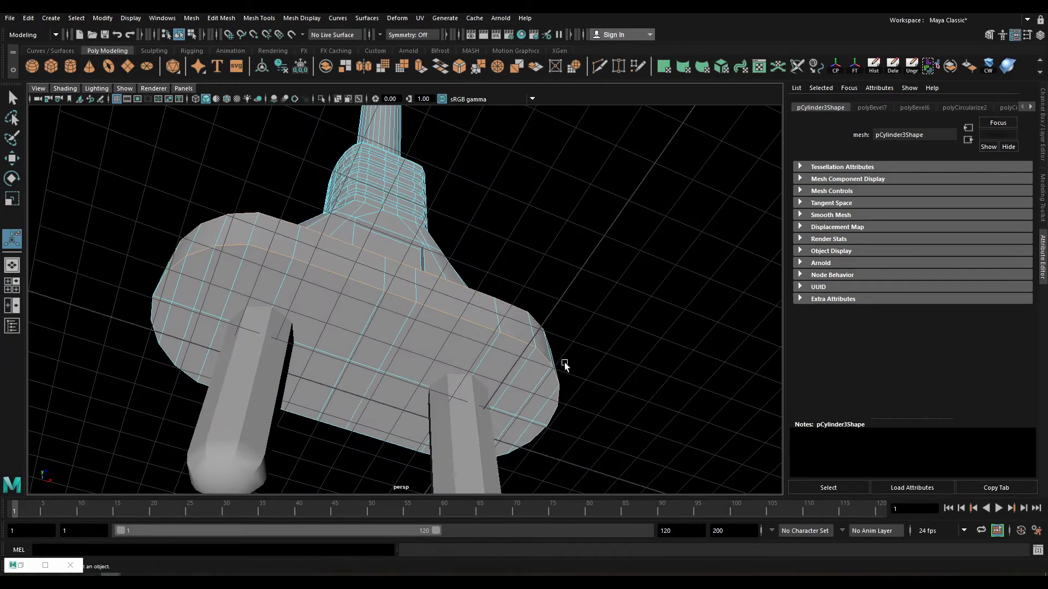
pyautogui.moveTo(185, 307)
pyautogui.keyDown('alt'); pyautogui.mouseDown()
pyautogui.moveTo(316, 348)
pyautogui.moveTo(445, 224)
pyautogui.mouseUp(); pyautogui.keyUp('alt')
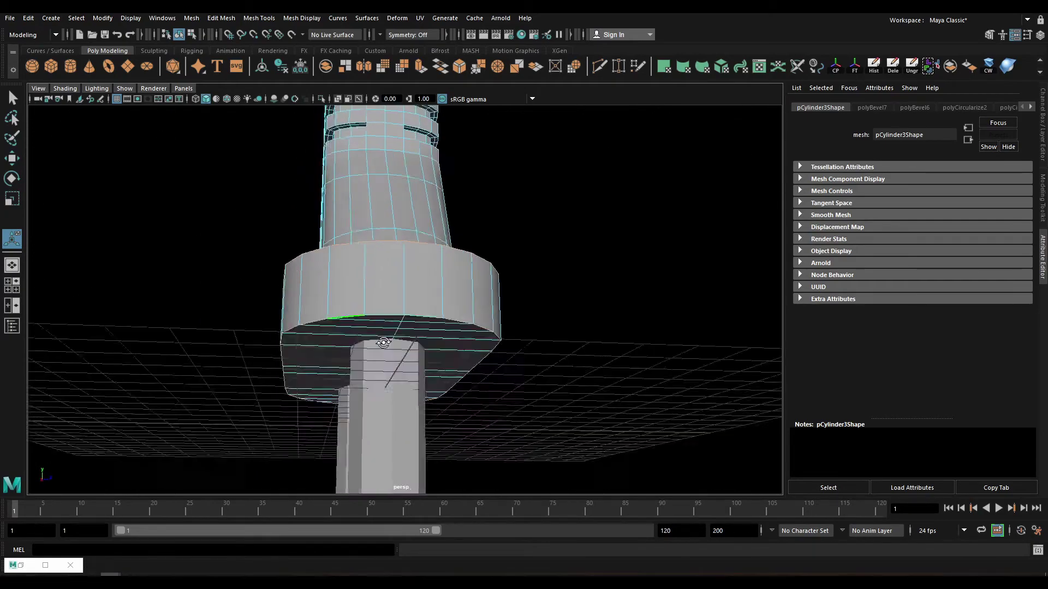
pyautogui.moveTo(353, 296)
pyautogui.keyDown('alt'); pyautogui.mouseDown()
pyautogui.moveTo(552, 297)
pyautogui.moveTo(375, 254)
pyautogui.moveTo(461, 273)
pyautogui.moveTo(451, 292)
pyautogui.moveTo(241, 247)
pyautogui.moveTo(257, 217)
pyautogui.moveTo(398, 215)
pyautogui.moveTo(367, 257)
pyautogui.moveTo(216, 242)
pyautogui.mouseUp(); pyautogui.keyUp('alt')
pyautogui.hotkey('ctrl', 'b')
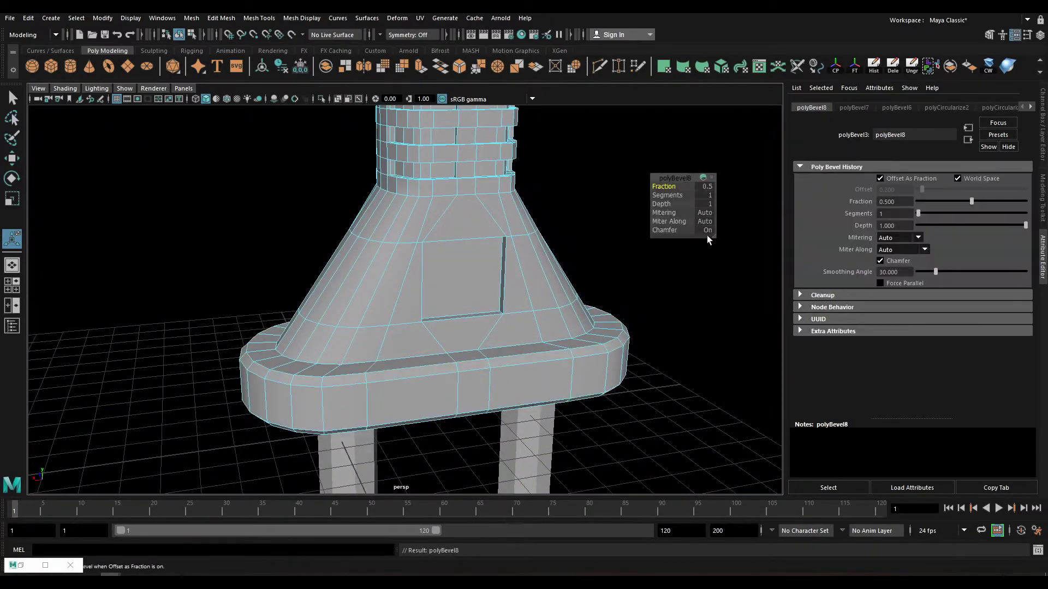
pyautogui.click(701, 230)
pyautogui.keyDown('alt'); pyautogui.moveTo(491, 245); pyautogui.dragTo(294, 306); pyautogui.keyUp('alt')
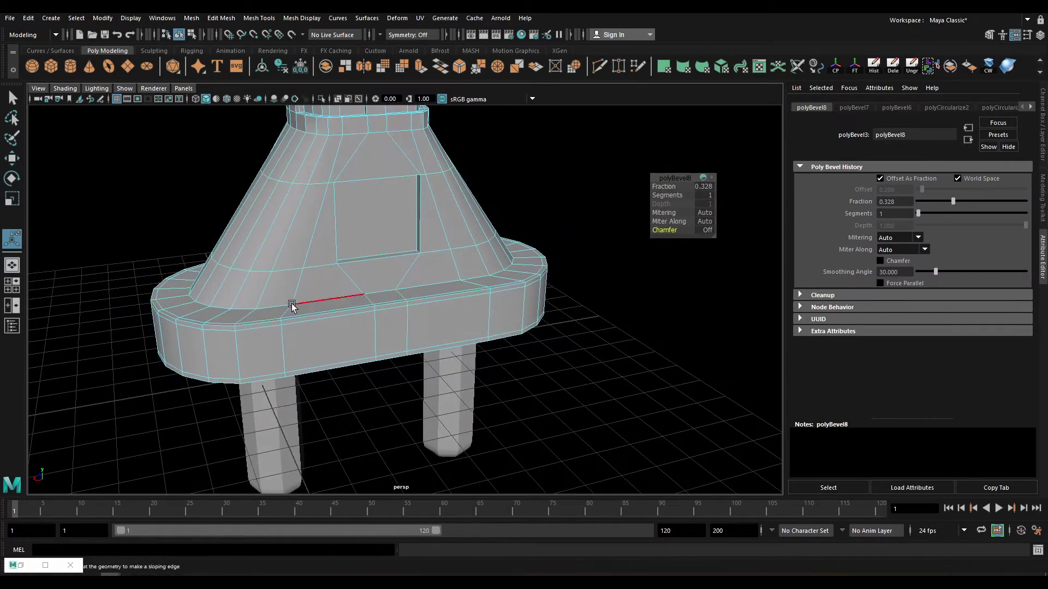
# Check the beveled plug in smooth preview, then return to the unsmoothed display.
pyautogui.press('F8')
pyautogui.press('3')
pyautogui.click(588, 225)
pyautogui.click(336, 274)
pyautogui.press('1')
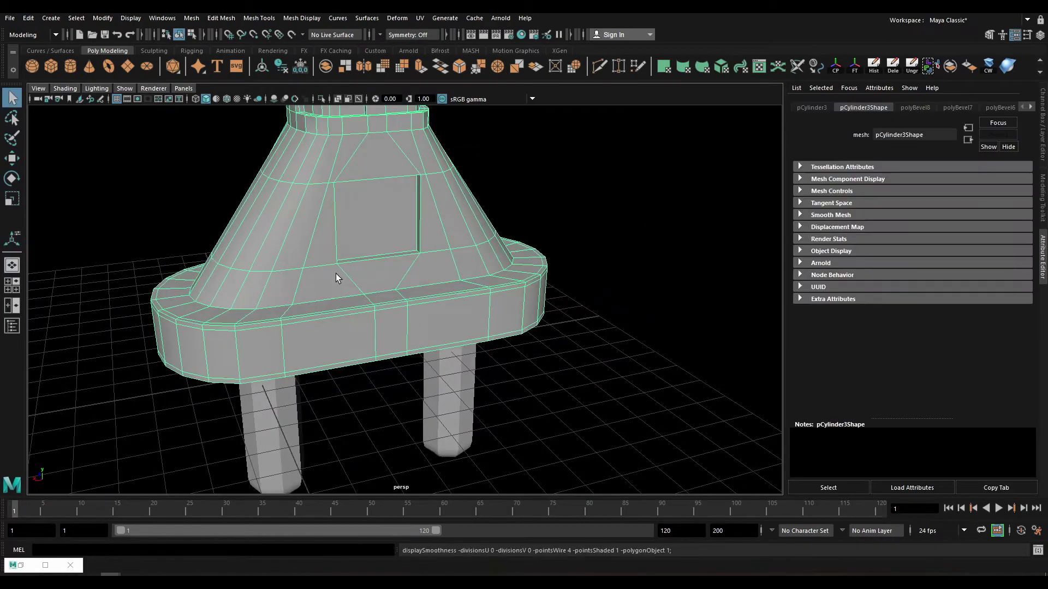
pyautogui.scroll(3, 321, 289)
pyautogui.scroll(2, 298, 303)
# Bevel the edge loop at the flared body's base unchamfered at fraction 0.149.
pyautogui.press('F10')
pyautogui.doubleClick(300, 337)
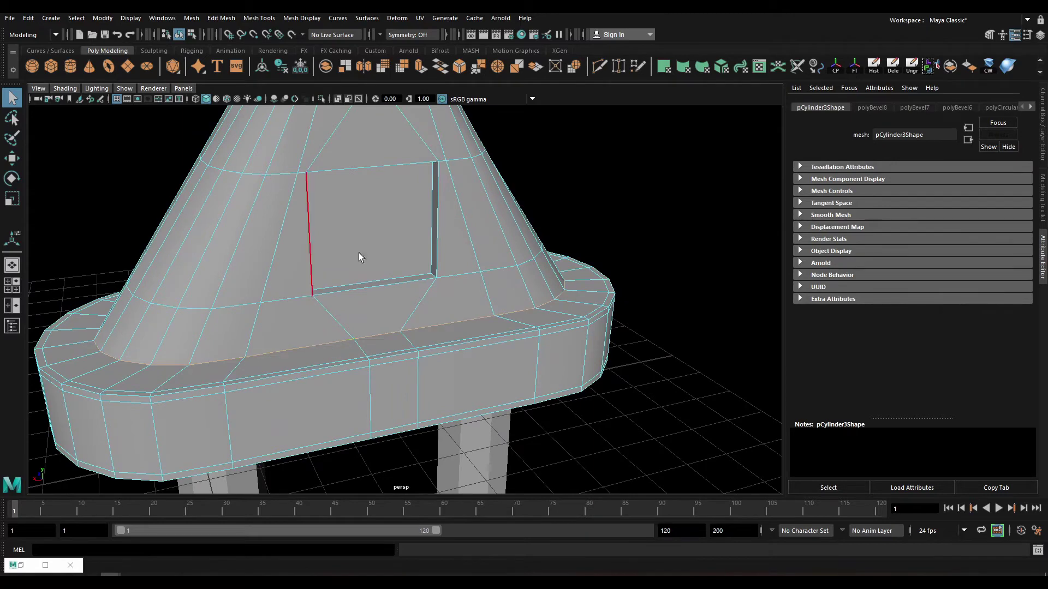
pyautogui.scroll(-5, 358, 253)
pyautogui.keyDown('shift'); pyautogui.moveTo(361, 282); pyautogui.dragTo(382, 322, button='right'); pyautogui.keyUp('shift')
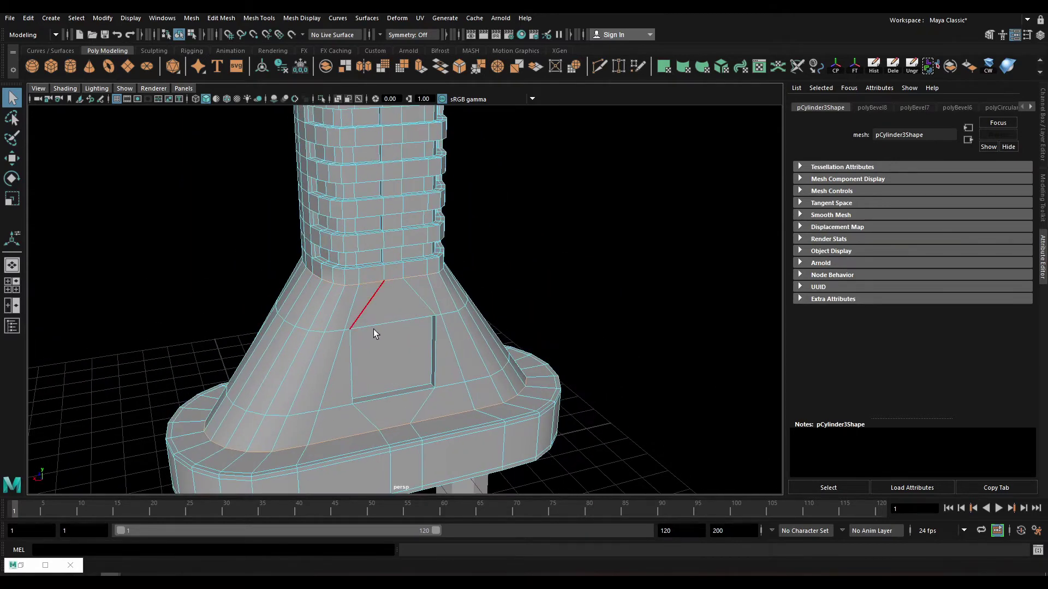
pyautogui.keyDown('alt'); pyautogui.moveTo(373, 330); pyautogui.dragTo(332, 308); pyautogui.keyUp('alt')
pyautogui.click(704, 229)
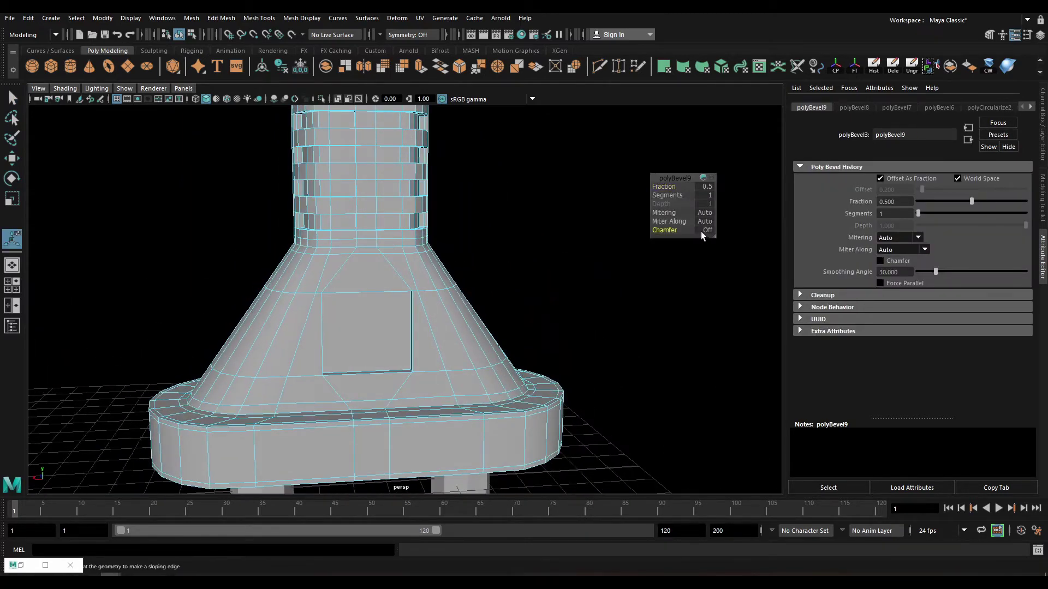
pyautogui.click(935, 202)
pyautogui.keyDown('alt'); pyautogui.moveTo(486, 295); pyautogui.dragTo(346, 329); pyautogui.keyUp('alt')
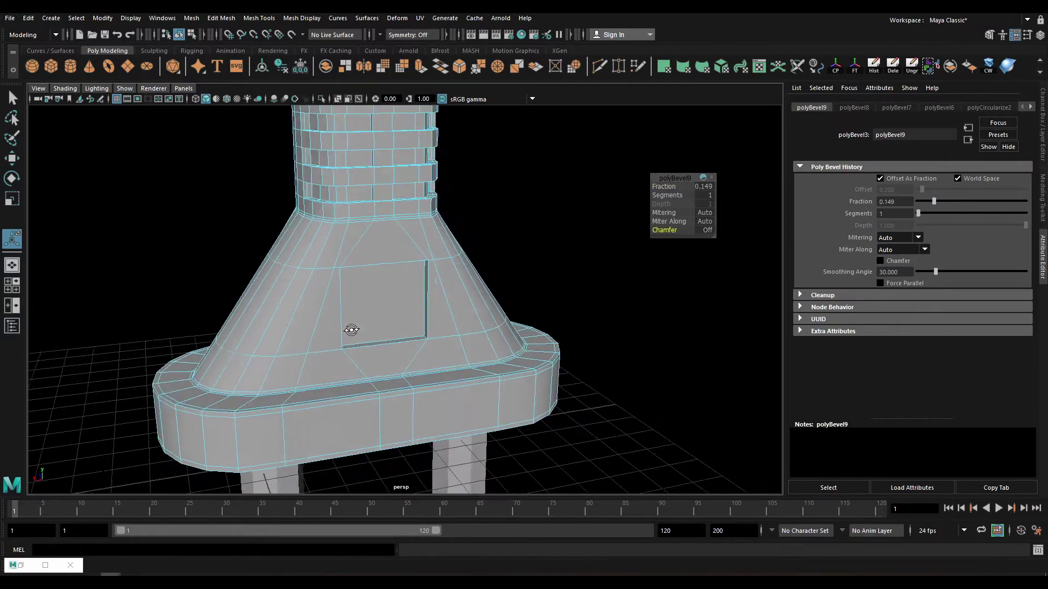
pyautogui.scroll(3, 335, 299)
pyautogui.press('q')
pyautogui.press('F8')
# Preview the smoothed body after the bevels, then restore the normal display.
pyautogui.moveTo(359, 263)
pyautogui.keyDown('alt'); pyautogui.mouseDown(button='middle')
pyautogui.moveTo(360, 303)
pyautogui.moveTo(382, 325)
pyautogui.mouseUp(button='middle'); pyautogui.keyUp('alt')
pyautogui.press('3')
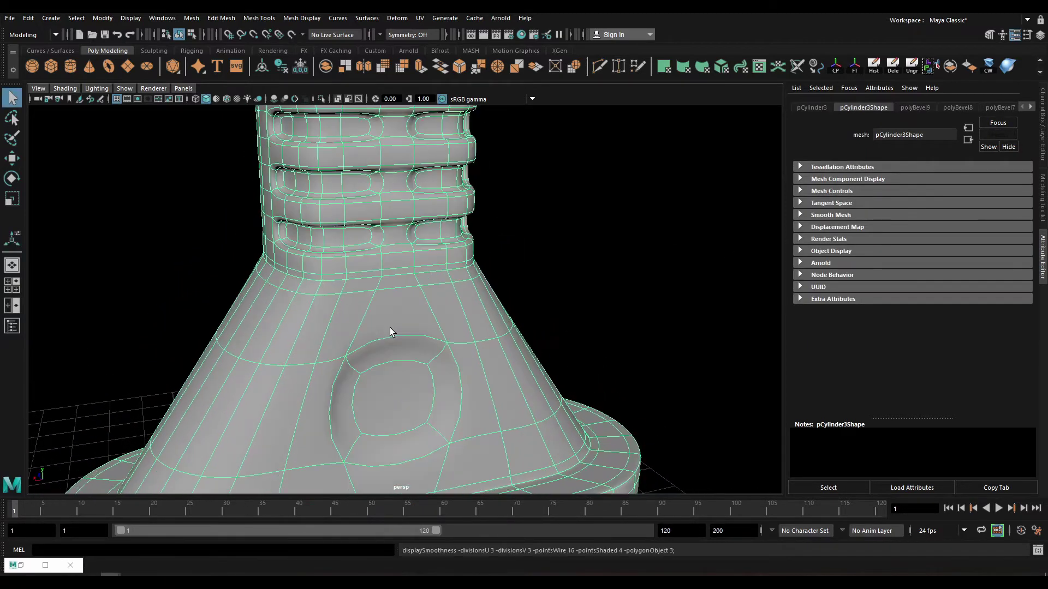
pyautogui.press('1')
pyautogui.keyDown('alt'); pyautogui.moveTo(380, 368); pyautogui.dragTo(377, 342, button='middle'); pyautogui.keyUp('alt')
# Undo a stray edge loop and reset the Insert Edge Loop Tool to defaults.
pyautogui.keyDown('shift'); pyautogui.moveTo(378, 342); pyautogui.dragTo(325, 274, button='right'); pyautogui.keyUp('shift')
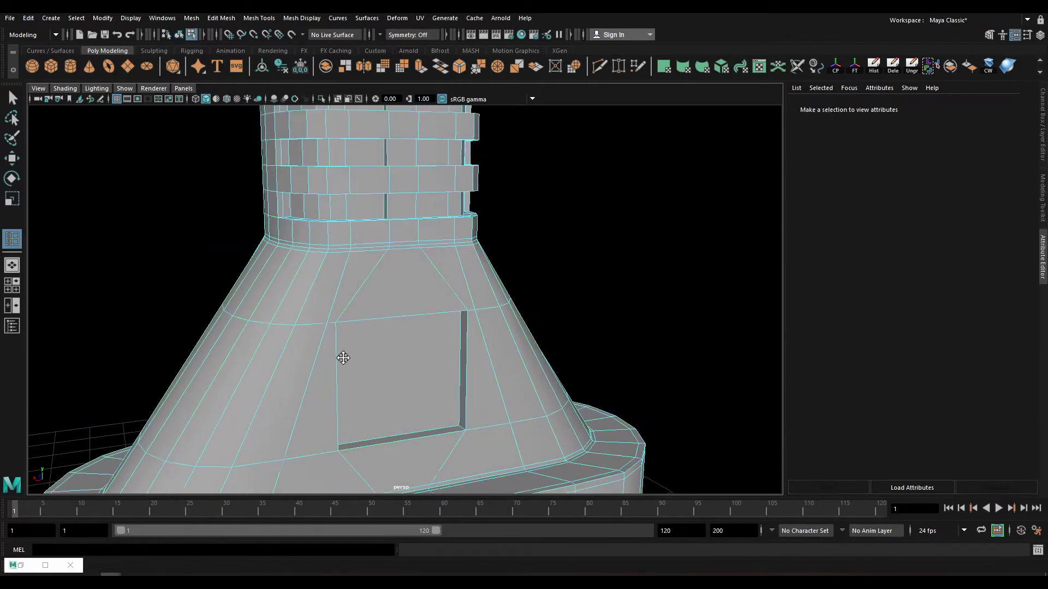
pyautogui.click(325, 278)
pyautogui.hotkey('ctrl', 'z')
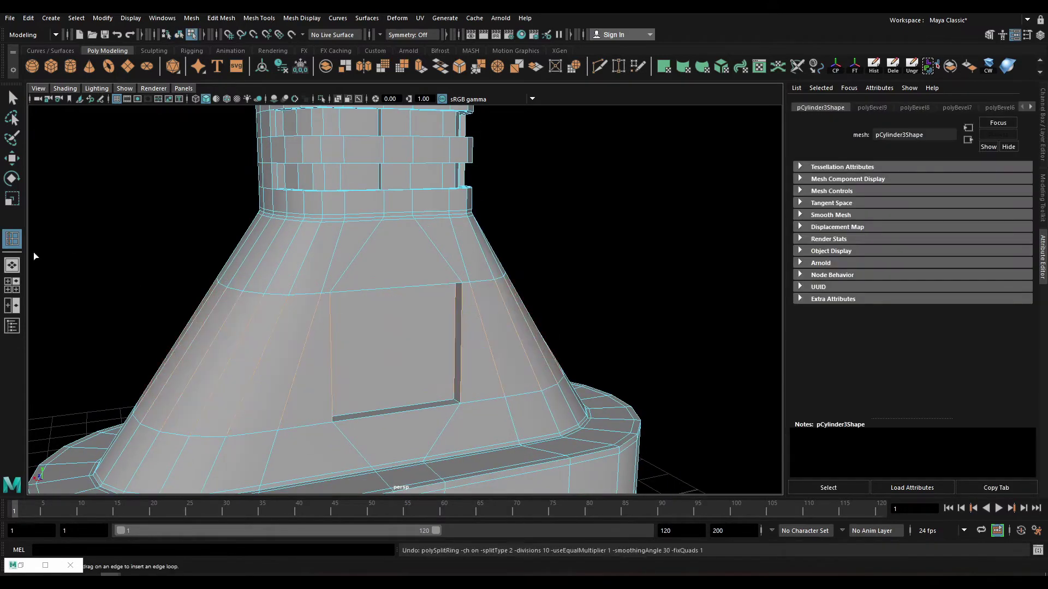
pyautogui.doubleClick(12, 238)
pyautogui.click(308, 119)
pyautogui.click(376, 101)
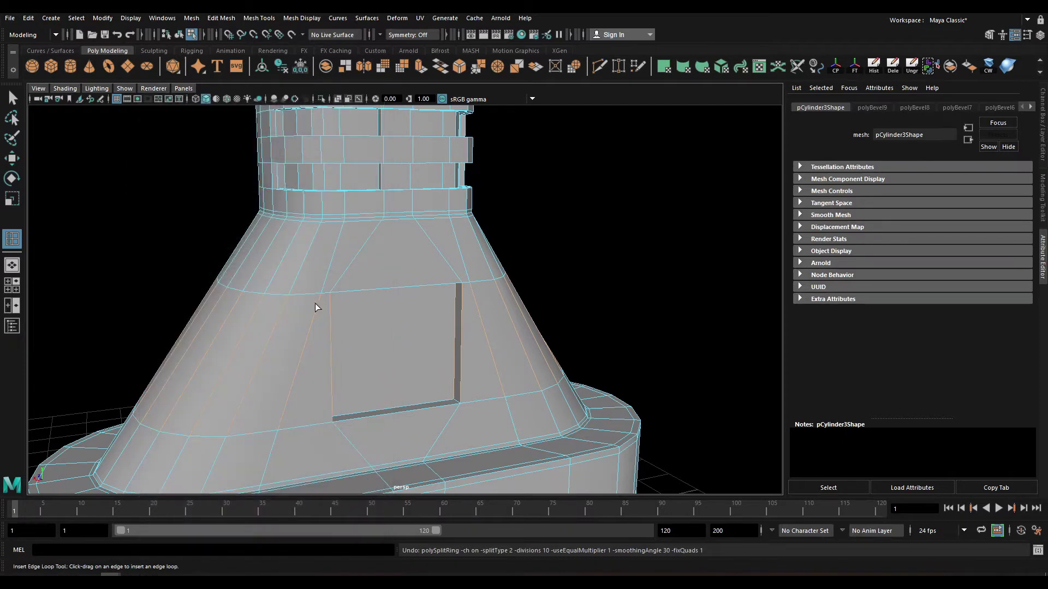
# Add support edge loops across the flared body around the recessed panel.
pyautogui.click(332, 297)
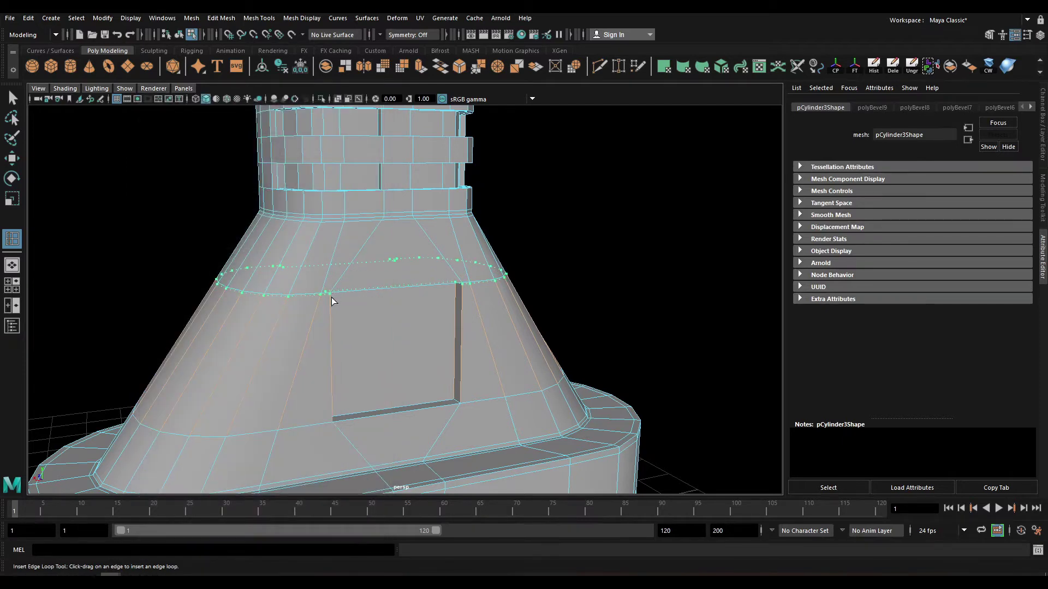
pyautogui.keyDown('alt'); pyautogui.moveTo(331, 296); pyautogui.dragTo(331, 355); pyautogui.keyUp('alt')
pyautogui.click(332, 345)
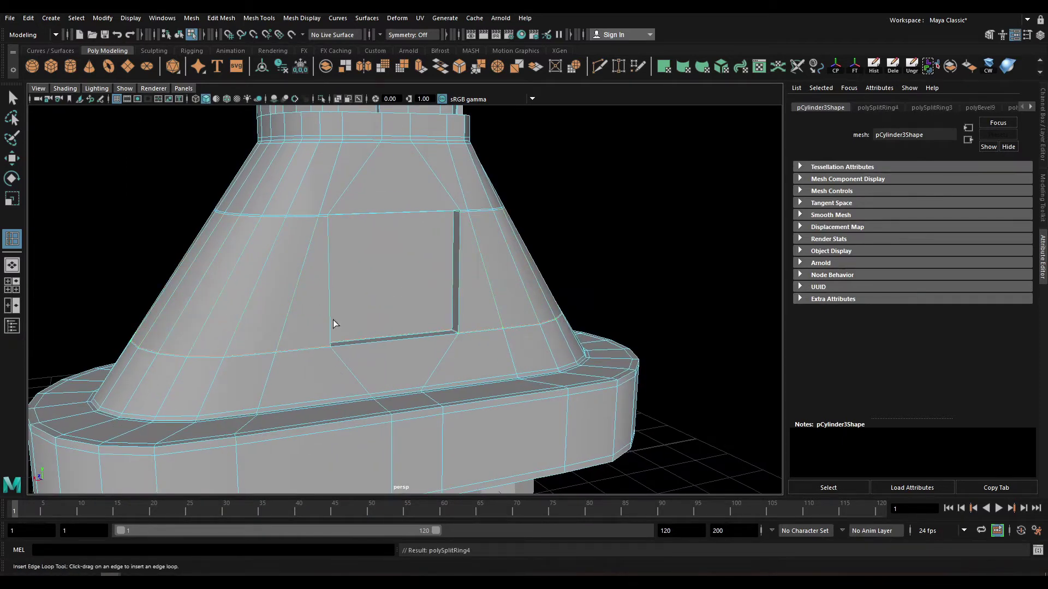
pyautogui.keyDown('alt'); pyautogui.moveTo(333, 320); pyautogui.dragTo(336, 381); pyautogui.keyUp('alt')
pyautogui.press('w')
pyautogui.press('F8')
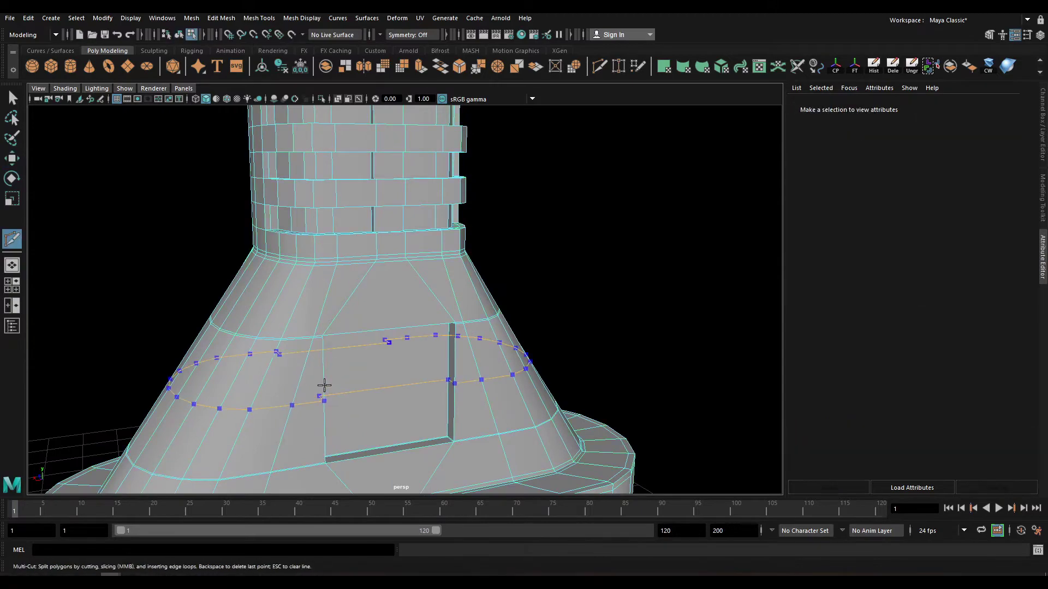
pyautogui.keyDown('ctrl'); pyautogui.click(325, 393); pyautogui.keyUp('ctrl')
pyautogui.press('w')
# Inspect the brick-ribbed neck up close in smooth preview.
pyautogui.moveTo(417, 232)
pyautogui.keyDown('alt'); pyautogui.mouseDown()
pyautogui.moveTo(374, 239)
pyautogui.moveTo(386, 304)
pyautogui.moveTo(409, 320)
pyautogui.moveTo(424, 259)
pyautogui.moveTo(397, 283)
pyautogui.mouseUp(); pyautogui.keyUp('alt')
pyautogui.scroll(2, 398, 285)
pyautogui.scroll(3, 397, 285)
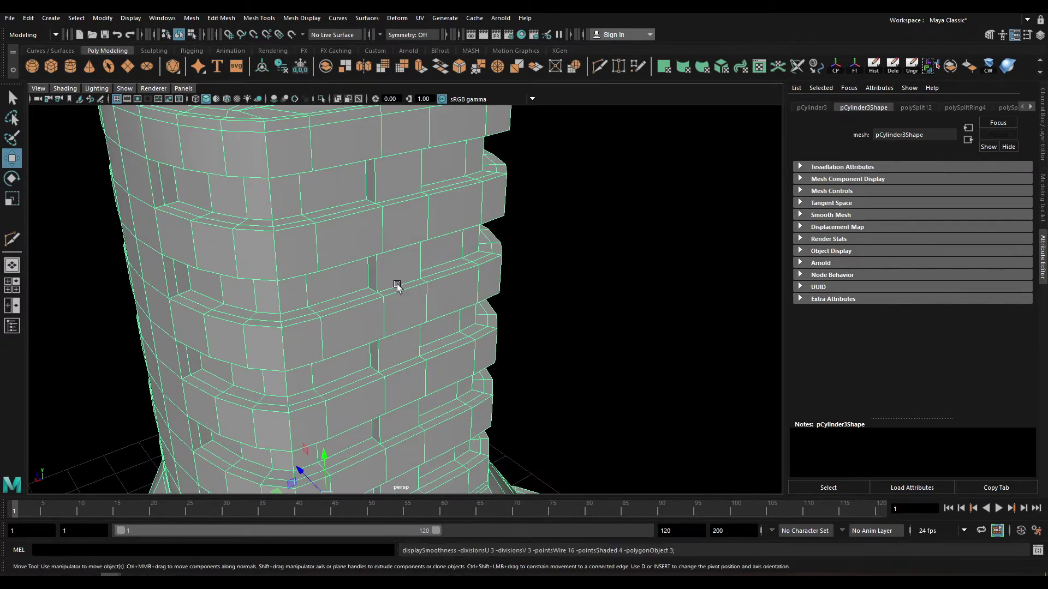
pyautogui.press('3')
pyautogui.scroll(-5, 339, 271)
pyautogui.scroll(3, 395, 310)
pyautogui.scroll(-3, 411, 306)
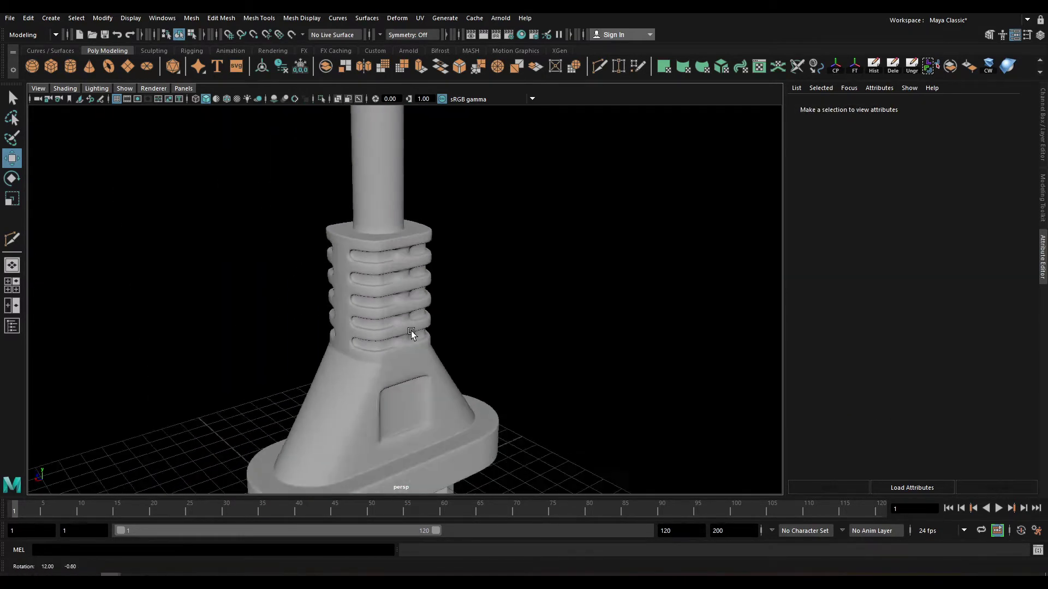
pyautogui.keyDown('alt'); pyautogui.moveTo(411, 330); pyautogui.dragTo(382, 313); pyautogui.keyUp('alt')
pyautogui.scroll(3, 382, 312)
pyautogui.scroll(2, 374, 311)
pyautogui.keyDown('shift'); pyautogui.moveTo(375, 311); pyautogui.dragTo(326, 298, button='right'); pyautogui.keyUp('shift')
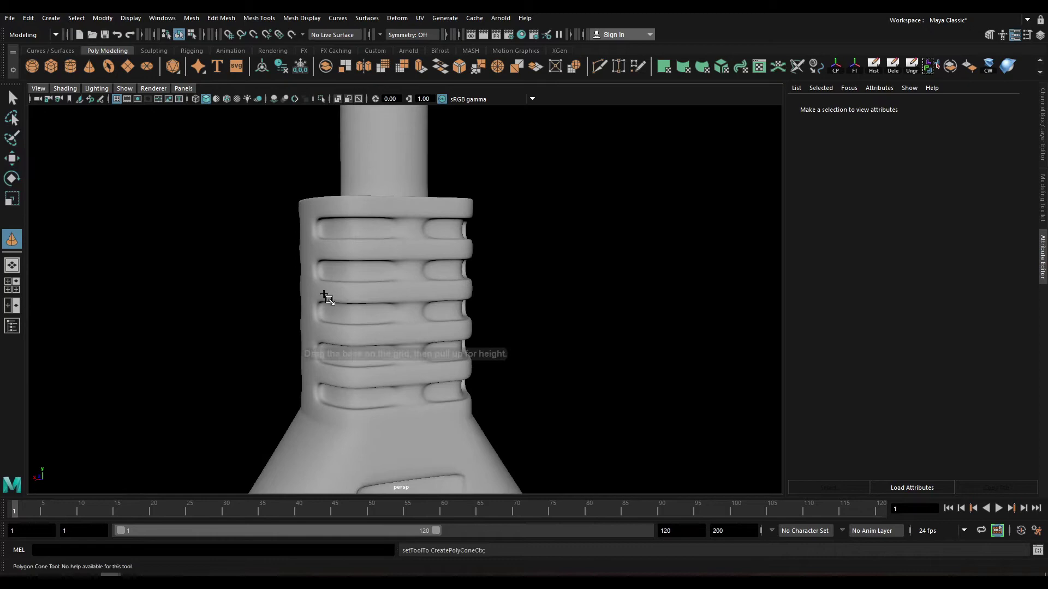
pyautogui.keyDown('alt'); pyautogui.moveTo(326, 298); pyautogui.dragTo(351, 304); pyautogui.keyUp('alt')
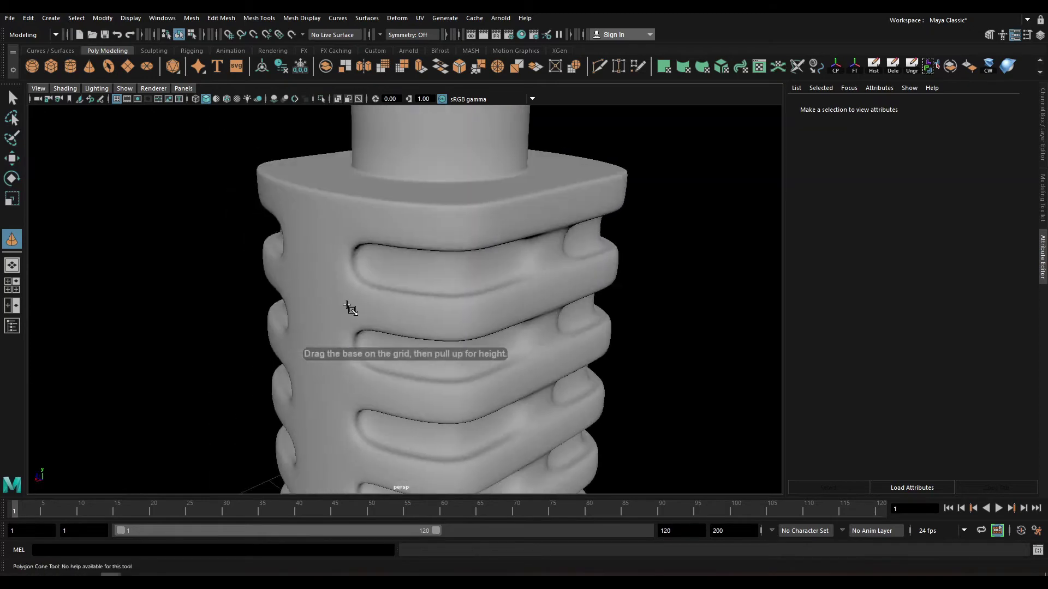
# Insert support edge loops along the neck's upper ribs under the top cap.
pyautogui.click(374, 264)
pyautogui.keyDown('shift'); pyautogui.moveTo(375, 264); pyautogui.dragTo(347, 281, button='right'); pyautogui.keyUp('shift')
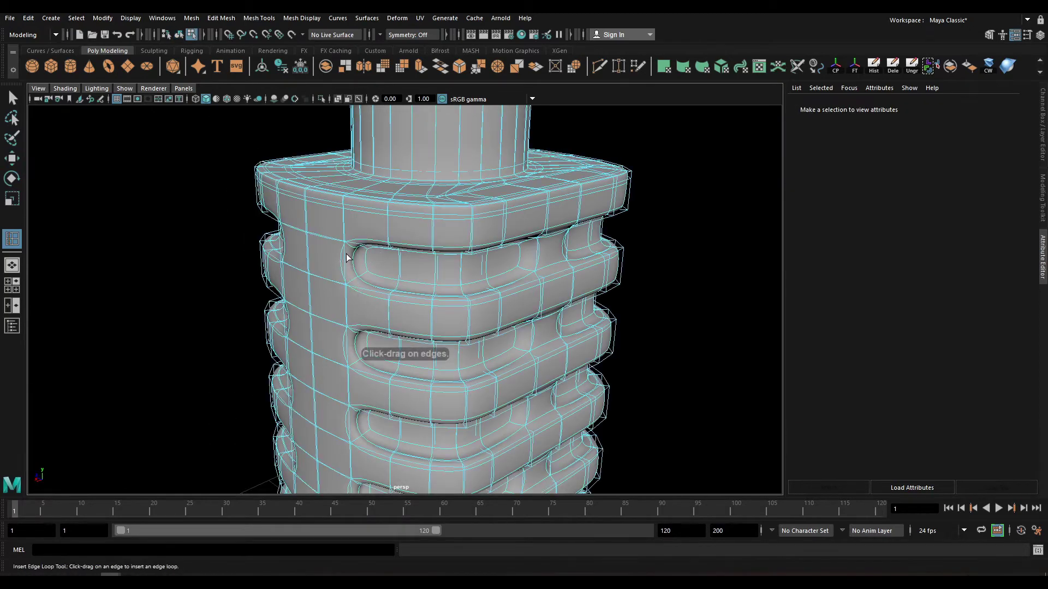
pyautogui.click(347, 252)
pyautogui.press('1')
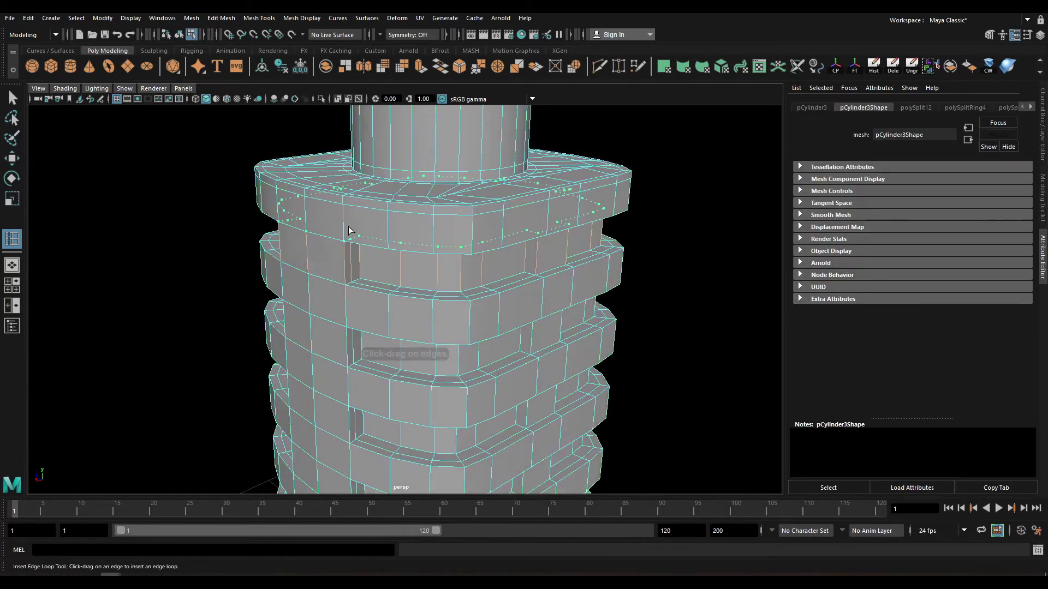
pyautogui.click(350, 247)
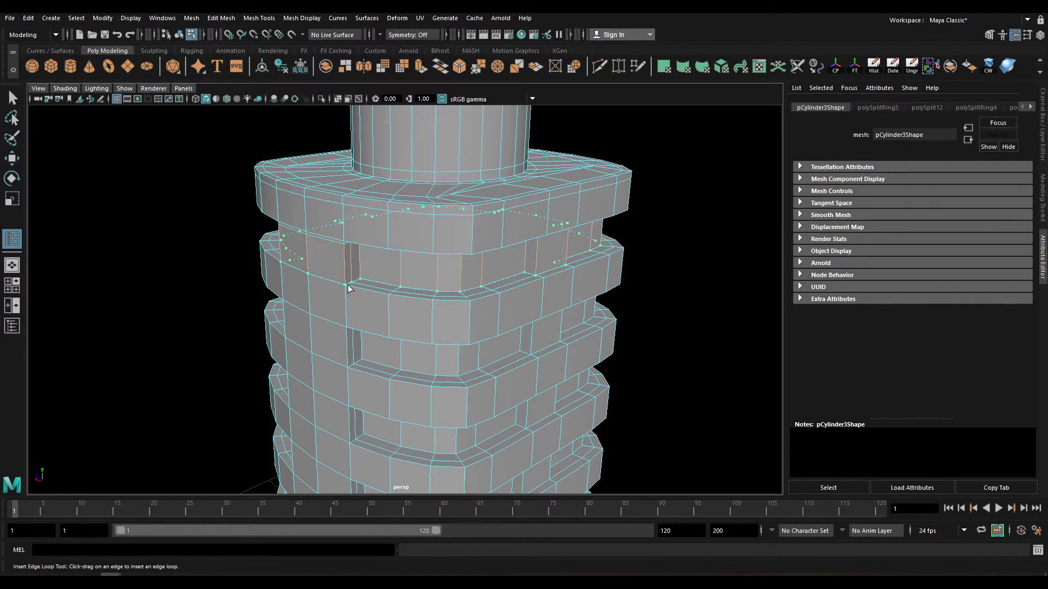
pyautogui.click(349, 282)
pyautogui.keyDown('alt'); pyautogui.moveTo(349, 282); pyautogui.dragTo(336, 237); pyautogui.keyUp('alt')
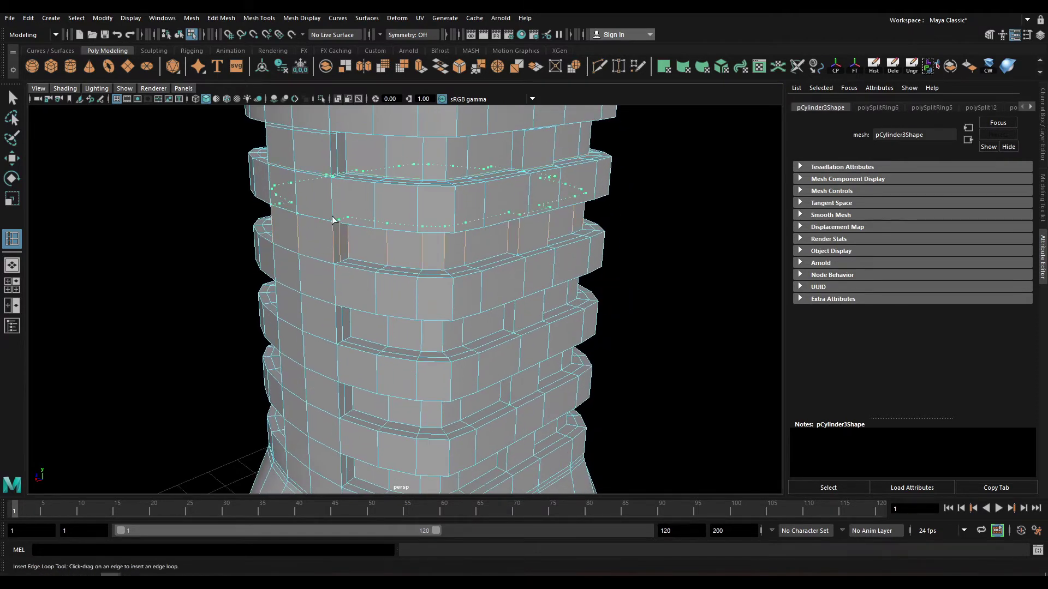
# Insert two edge loops around the grip's rib bands.
pyautogui.click(337, 264)
pyautogui.keyDown('alt'); pyautogui.moveTo(337, 264); pyautogui.dragTo(323, 237); pyautogui.keyUp('alt')
pyautogui.click(322, 264)
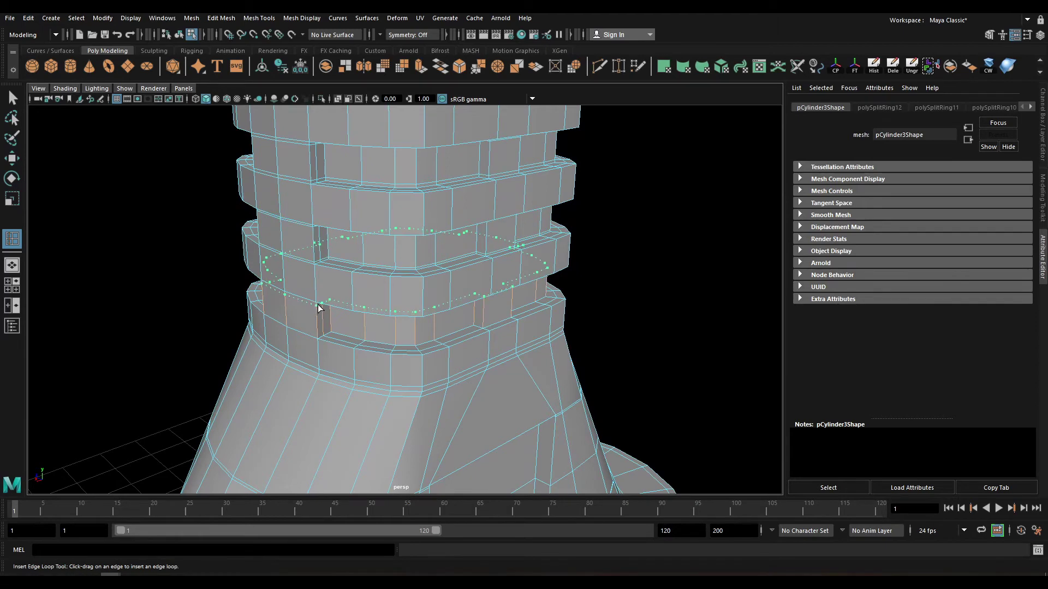
pyautogui.scroll(-3, 321, 339)
pyautogui.press('w')
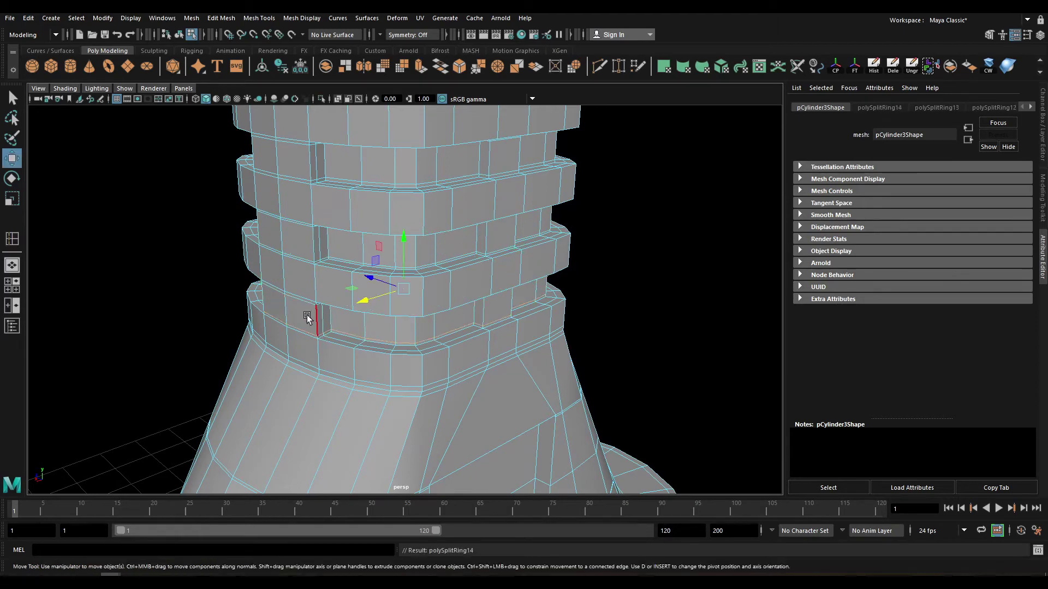
pyautogui.press('F8')
# Delete the edge loop at the grip's top rim.
pyautogui.click(667, 257)
pyautogui.press('3')
pyautogui.scroll(-3, 356, 274)
pyautogui.moveTo(355, 274)
pyautogui.keyDown('alt'); pyautogui.mouseDown()
pyautogui.moveTo(402, 299)
pyautogui.moveTo(458, 306)
pyautogui.moveTo(383, 306)
pyautogui.mouseUp(); pyautogui.keyUp('alt')
pyautogui.click(383, 306)
pyautogui.press('1')
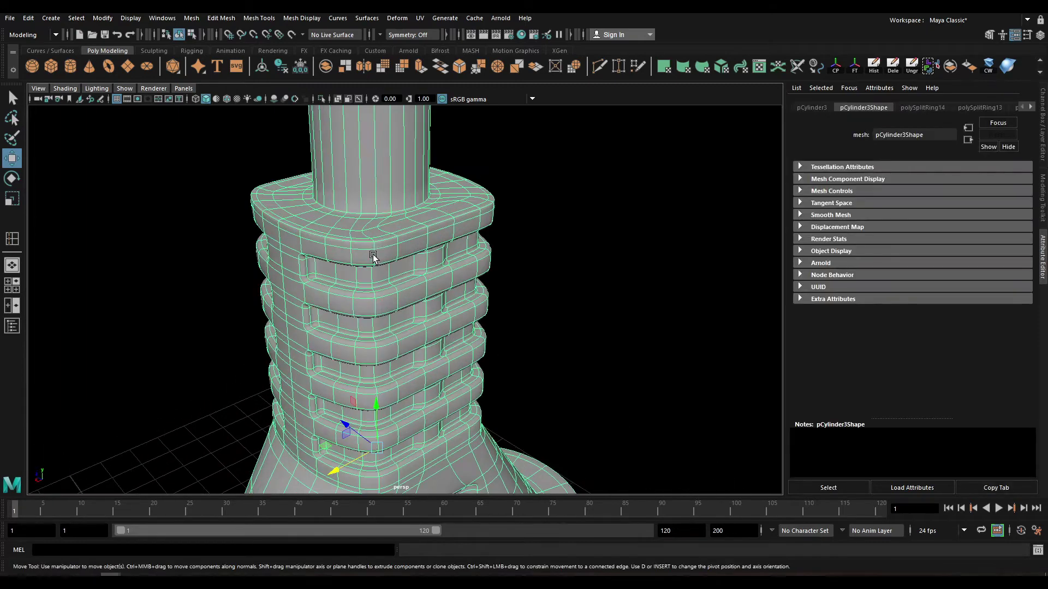
pyautogui.press('F10')
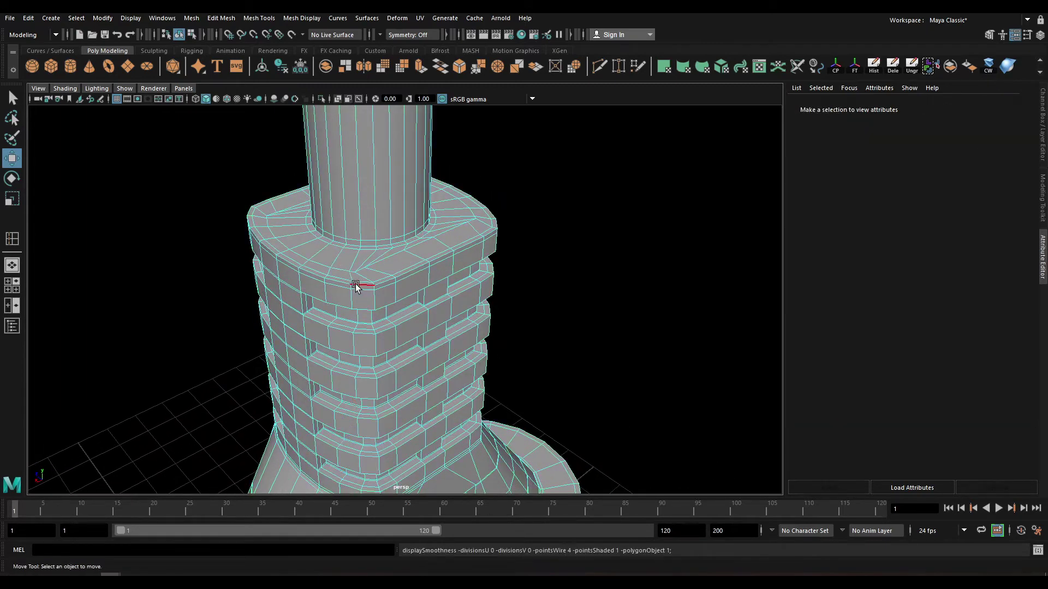
pyautogui.scroll(5, 368, 279)
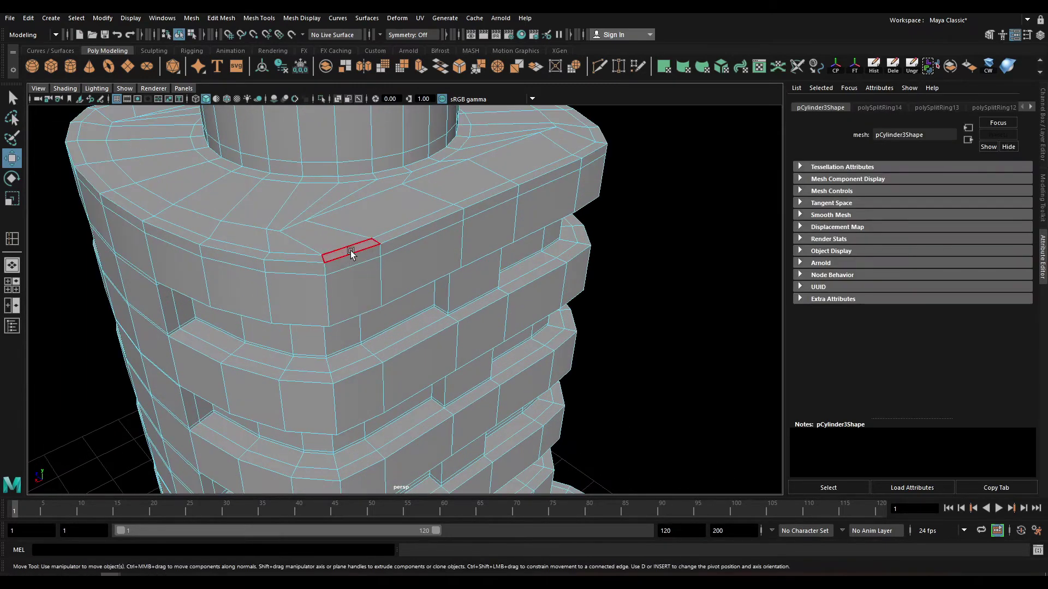
pyautogui.press('q')
pyautogui.press('Delete')
# Split the top cylinder off the grip body with Mesh > Separate.
pyautogui.scroll(-3, 330, 286)
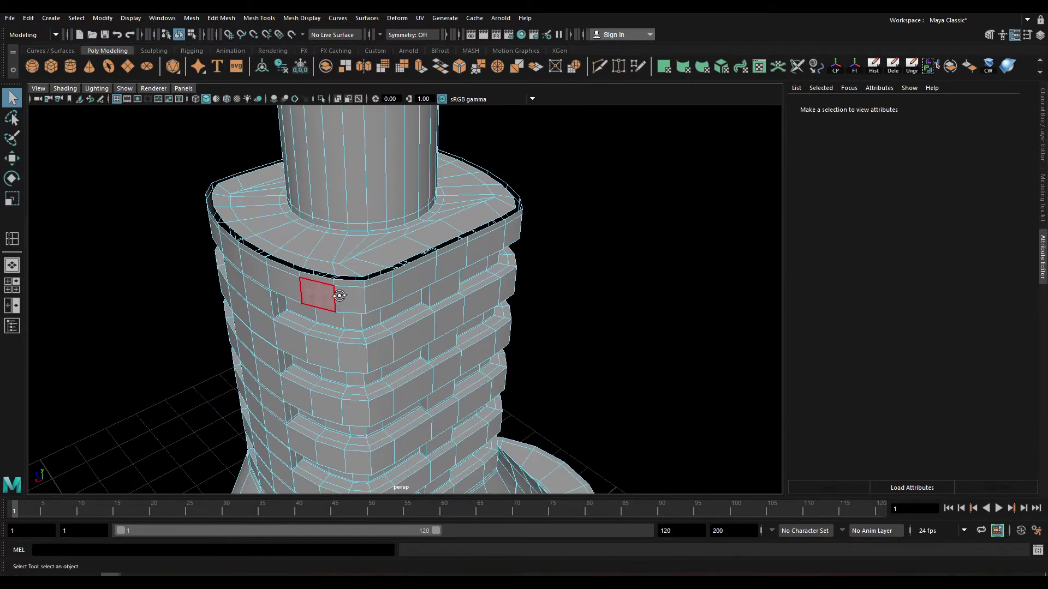
pyautogui.keyDown('alt'); pyautogui.moveTo(330, 285); pyautogui.dragTo(382, 237); pyautogui.keyUp('alt')
pyautogui.press('F8')
pyautogui.keyDown('alt'); pyautogui.moveTo(380, 232); pyautogui.dragTo(382, 297, button='middle'); pyautogui.keyUp('alt')
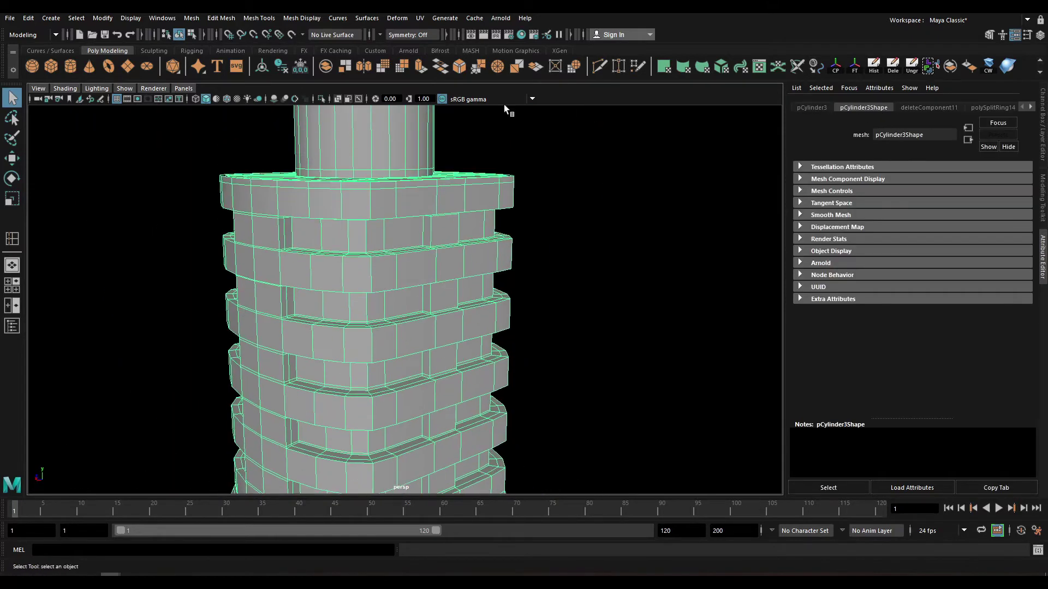
pyautogui.click(950, 66)
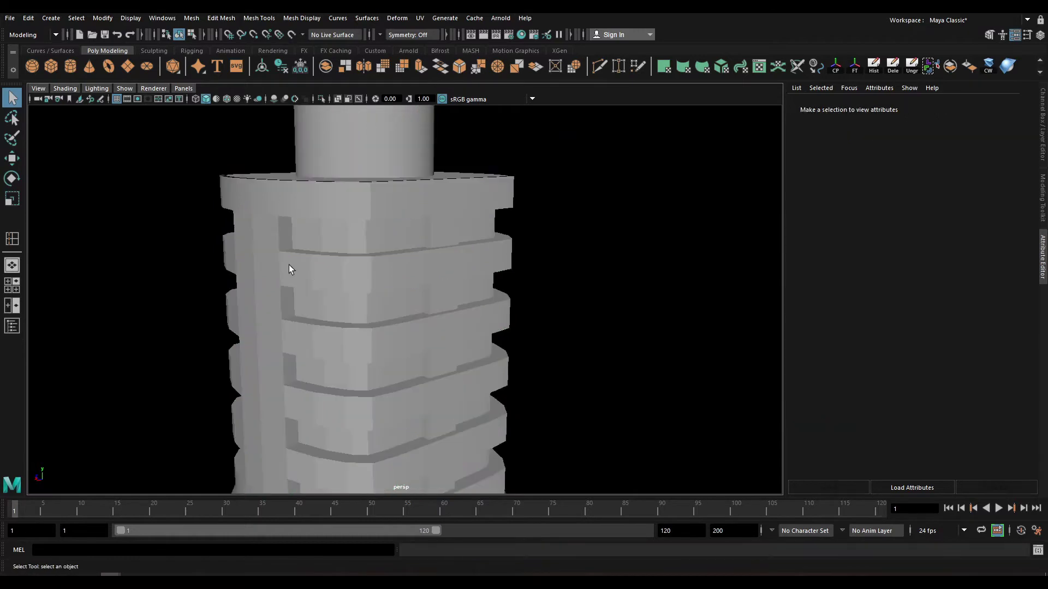
pyautogui.click(289, 265)
pyautogui.keyDown('alt'); pyautogui.moveTo(326, 252); pyautogui.dragTo(329, 267, button='middle'); pyautogui.keyUp('alt')
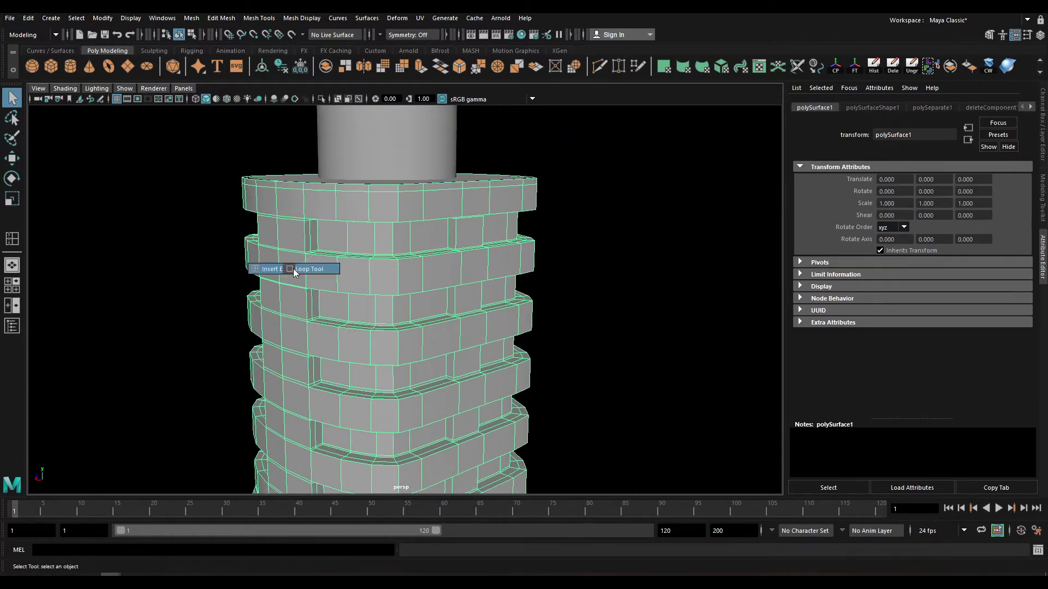
# Try an extra edge loop on the grip body, then undo it.
pyautogui.keyDown('shift'); pyautogui.moveTo(293, 269); pyautogui.dragTo(293, 268, button='right'); pyautogui.keyUp('shift')
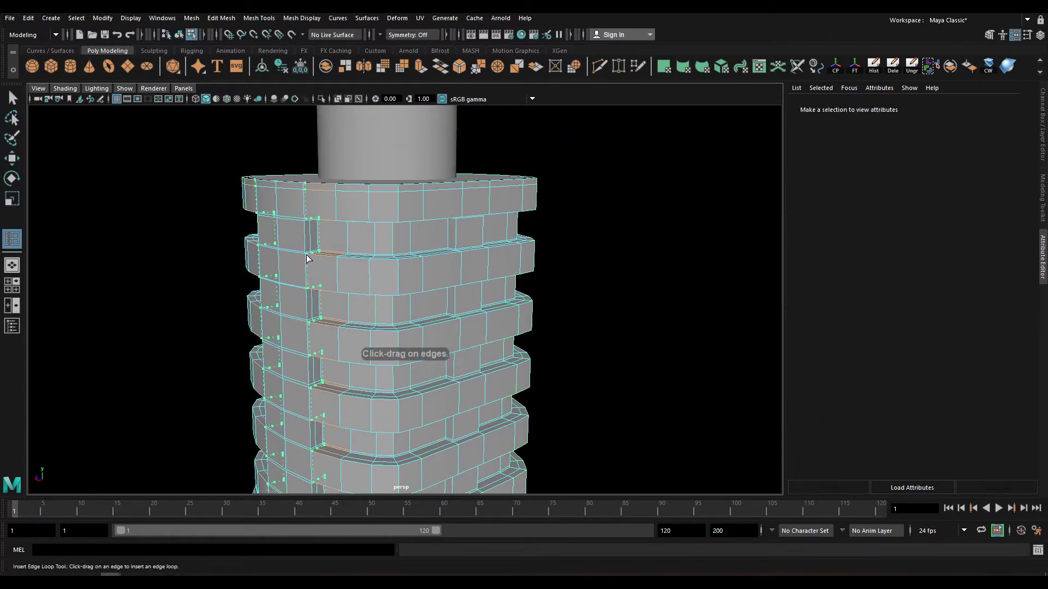
pyautogui.click(308, 259)
pyautogui.moveTo(307, 258)
pyautogui.keyDown('alt'); pyautogui.mouseDown()
pyautogui.moveTo(519, 327)
pyautogui.moveTo(464, 312)
pyautogui.moveTo(395, 252)
pyautogui.moveTo(515, 300)
pyautogui.moveTo(417, 194)
pyautogui.moveTo(475, 302)
pyautogui.moveTo(466, 262)
pyautogui.mouseUp(); pyautogui.keyUp('alt')
pyautogui.press('w')
pyautogui.press('F8')
pyautogui.scroll(3, 395, 252)
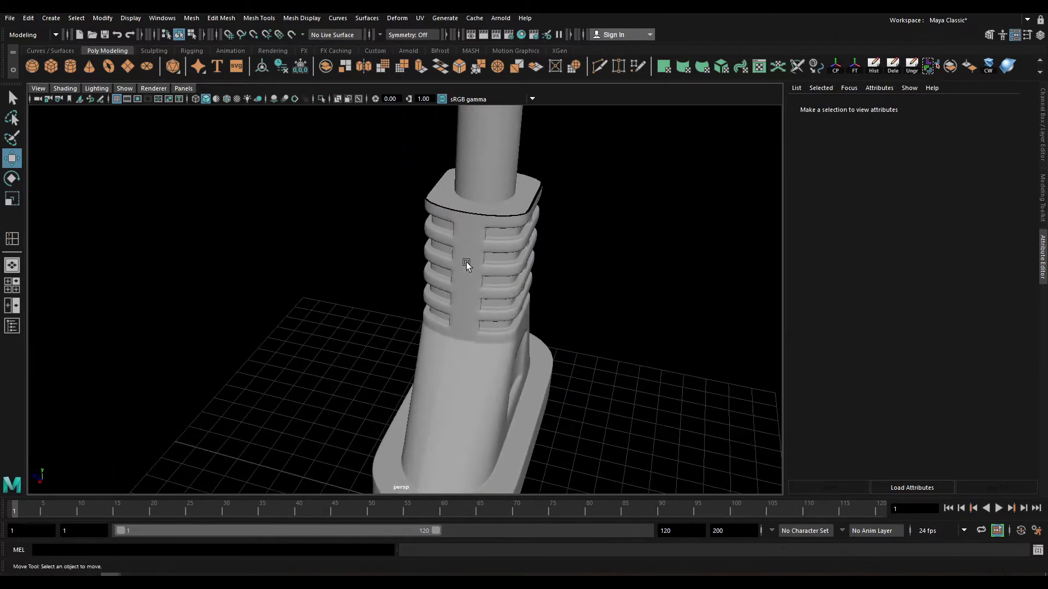
pyautogui.click(466, 262)
pyautogui.hotkey('ctrl', 'z')
pyautogui.click(480, 235)
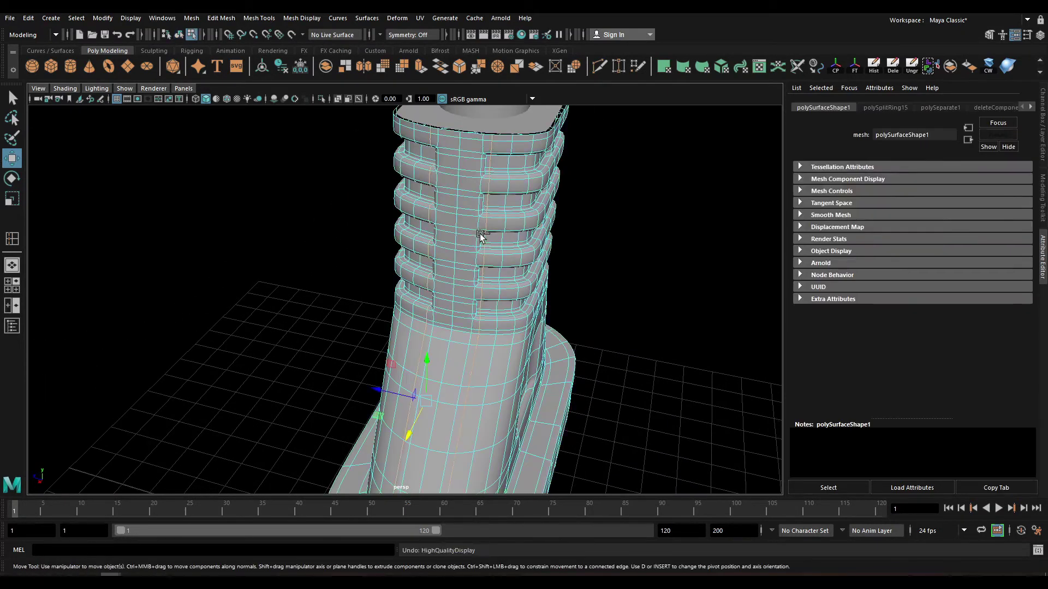
pyautogui.hotkey('ctrl', 'z')
# Bevel the selected grip faces from a top-down view.
pyautogui.moveTo(458, 201)
pyautogui.keyDown('alt'); pyautogui.mouseDown()
pyautogui.moveTo(457, 277)
pyautogui.moveTo(469, 179)
pyautogui.moveTo(466, 302)
pyautogui.mouseUp(); pyautogui.keyUp('alt')
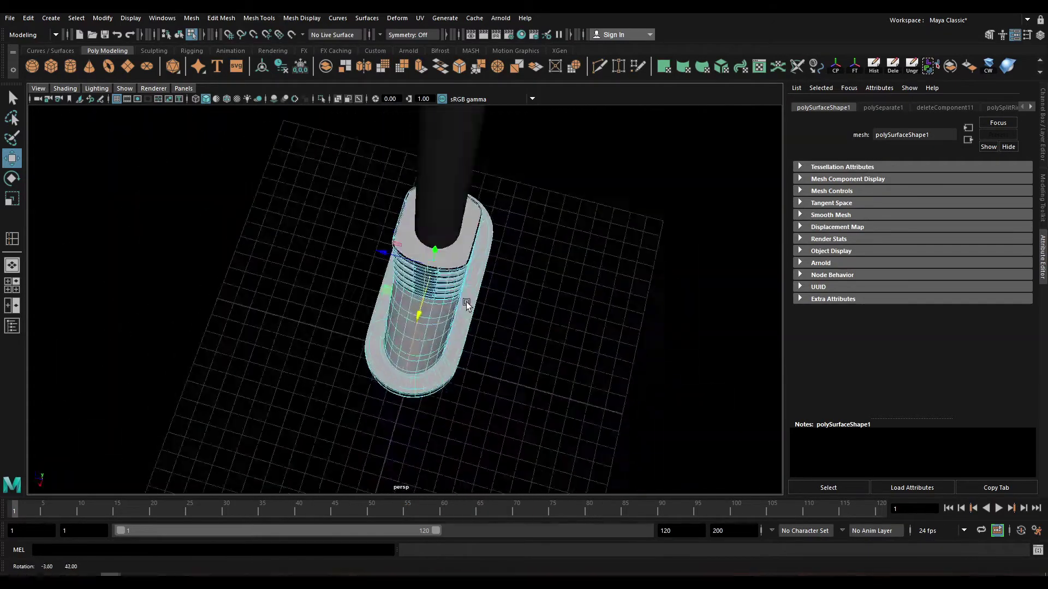
pyautogui.scroll(5, 449, 265)
pyautogui.scroll(5, 361, 326)
pyautogui.hotkey('ctrl', 'b')
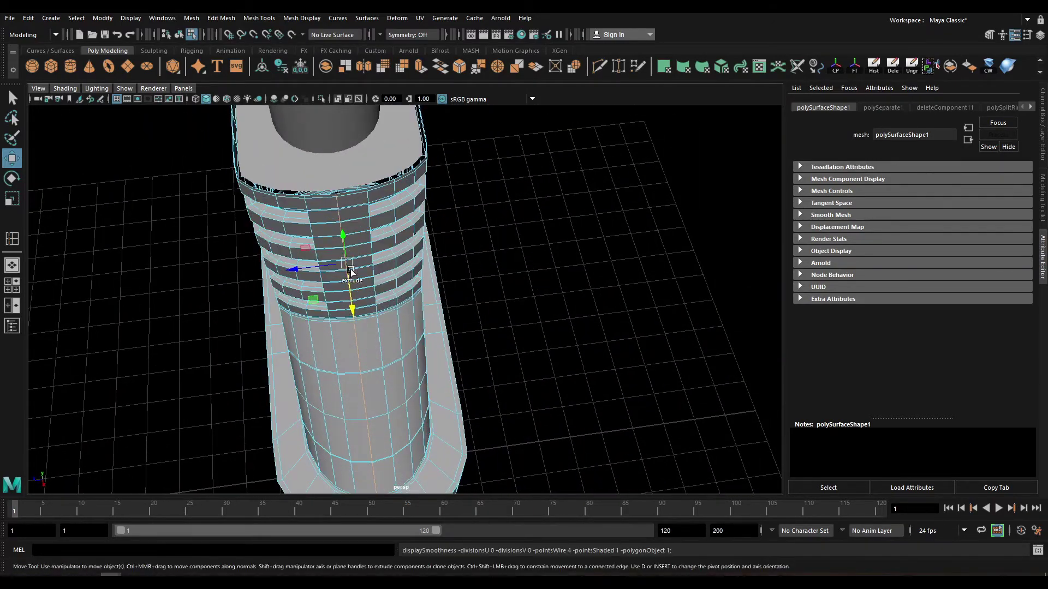
# Widen the grip bevel's fraction to 0.764.
pyautogui.keyDown('alt'); pyautogui.moveTo(454, 238); pyautogui.dragTo(472, 273); pyautogui.keyUp('alt')
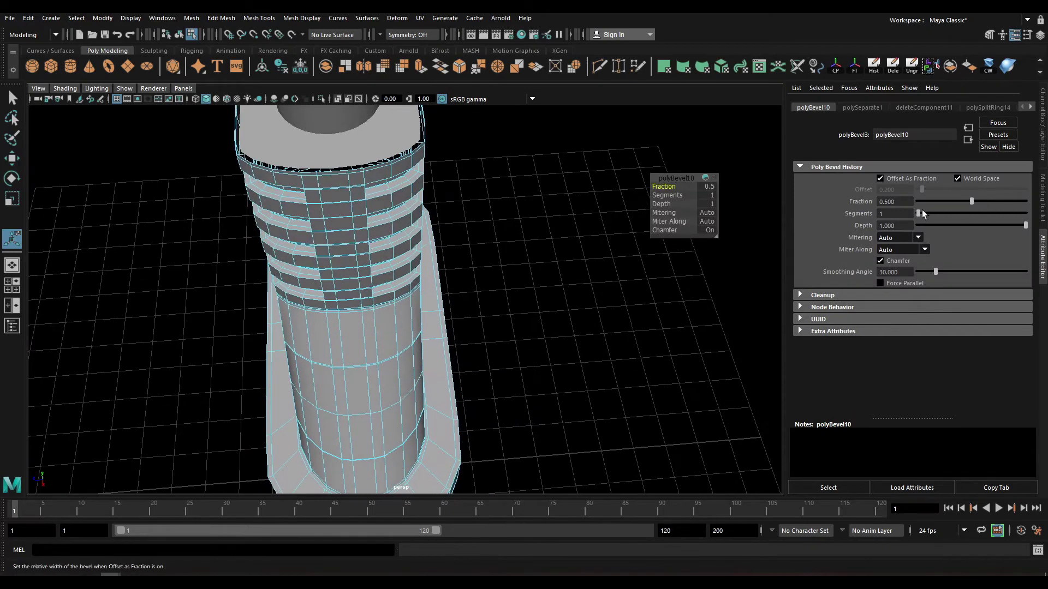
pyautogui.moveTo(977, 201); pyautogui.dragTo(999, 205)
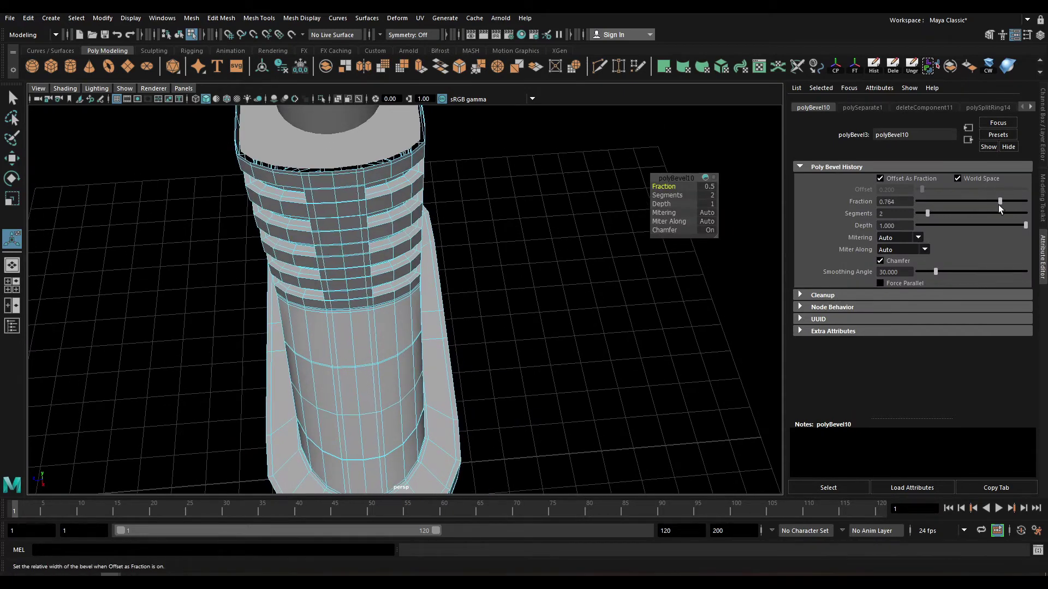
pyautogui.keyDown('alt'); pyautogui.moveTo(491, 273); pyautogui.dragTo(475, 294); pyautogui.keyUp('alt')
pyautogui.press('F8')
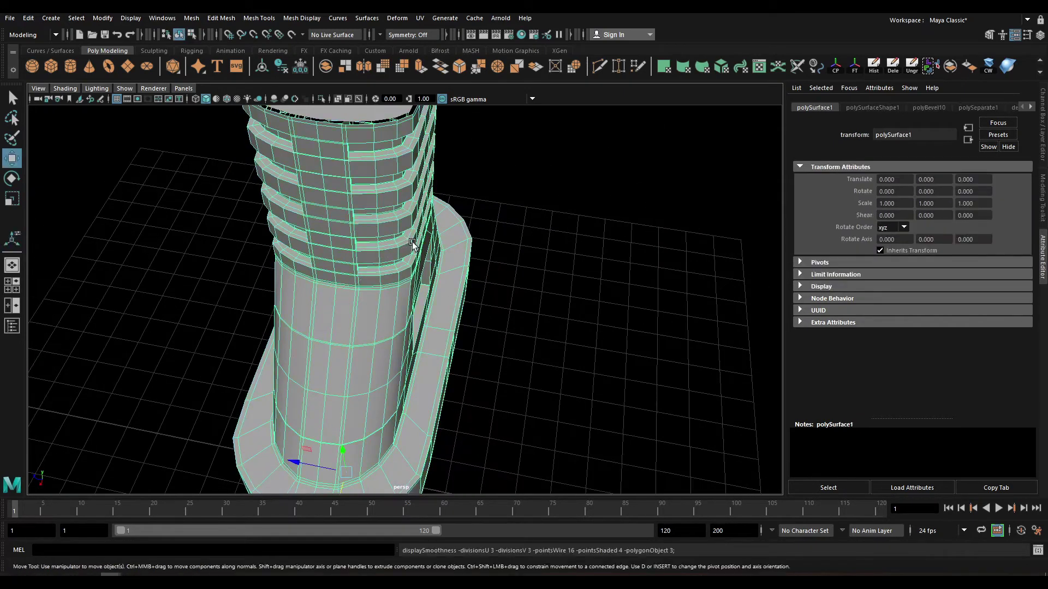
pyautogui.press('w')
# Narrow the grip bevel fraction back to about 0.53.
pyautogui.click(545, 163)
pyautogui.moveTo(414, 327)
pyautogui.keyDown('alt'); pyautogui.mouseDown()
pyautogui.moveTo(452, 334)
pyautogui.moveTo(414, 304)
pyautogui.mouseUp(); pyautogui.keyUp('alt')
pyautogui.click(414, 305)
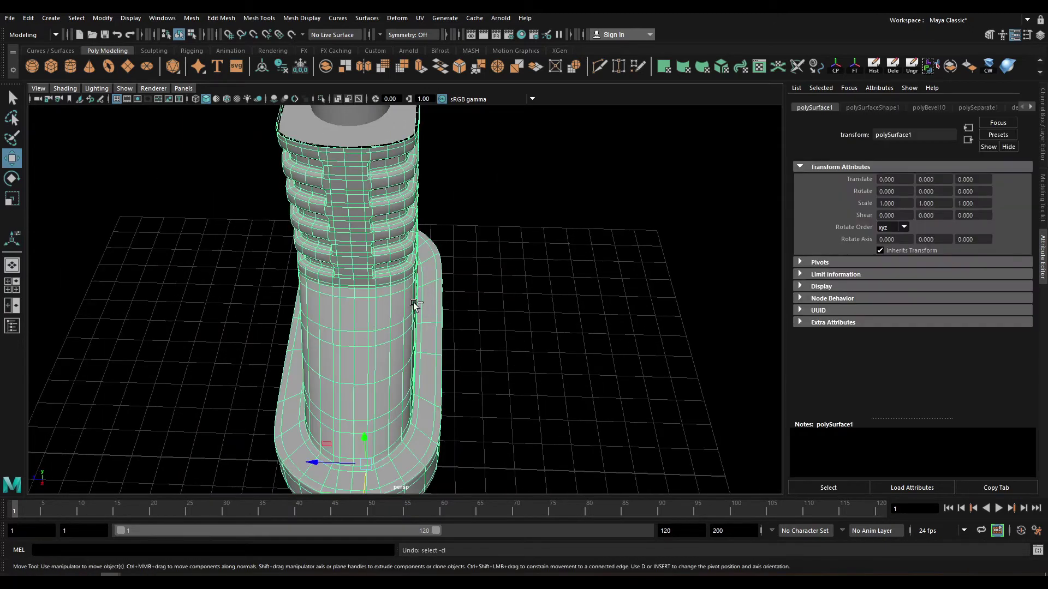
pyautogui.press('F8')
pyautogui.moveTo(985, 202); pyautogui.dragTo(976, 202)
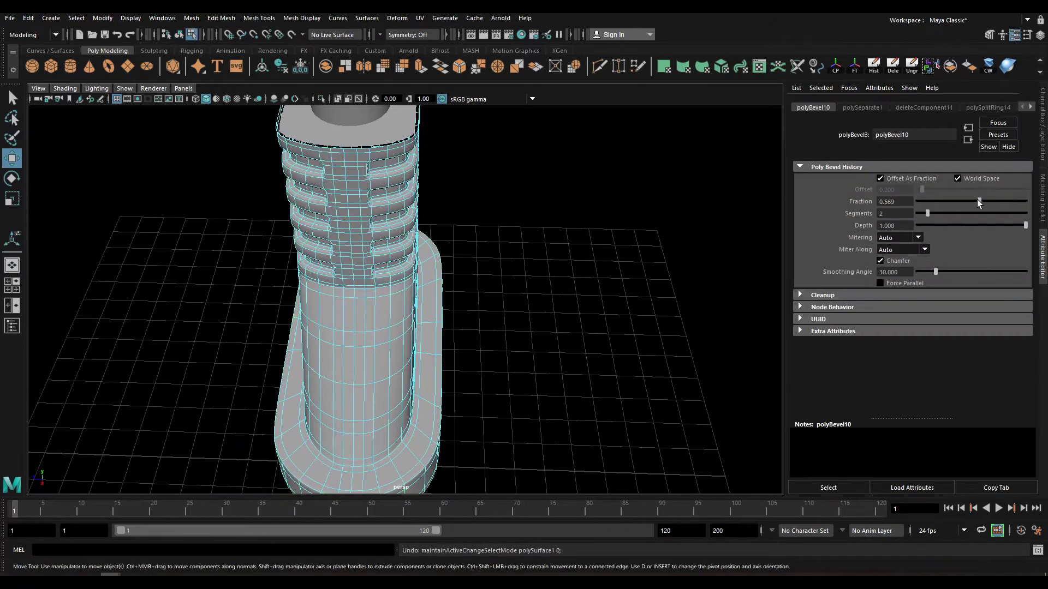
pyautogui.click(496, 301)
# Select edges on the grip and delete them.
pyautogui.moveTo(554, 196)
pyautogui.keyDown('alt'); pyautogui.mouseDown()
pyautogui.moveTo(473, 320)
pyautogui.moveTo(438, 287)
pyautogui.moveTo(422, 248)
pyautogui.moveTo(523, 333)
pyautogui.mouseUp(); pyautogui.keyUp('alt')
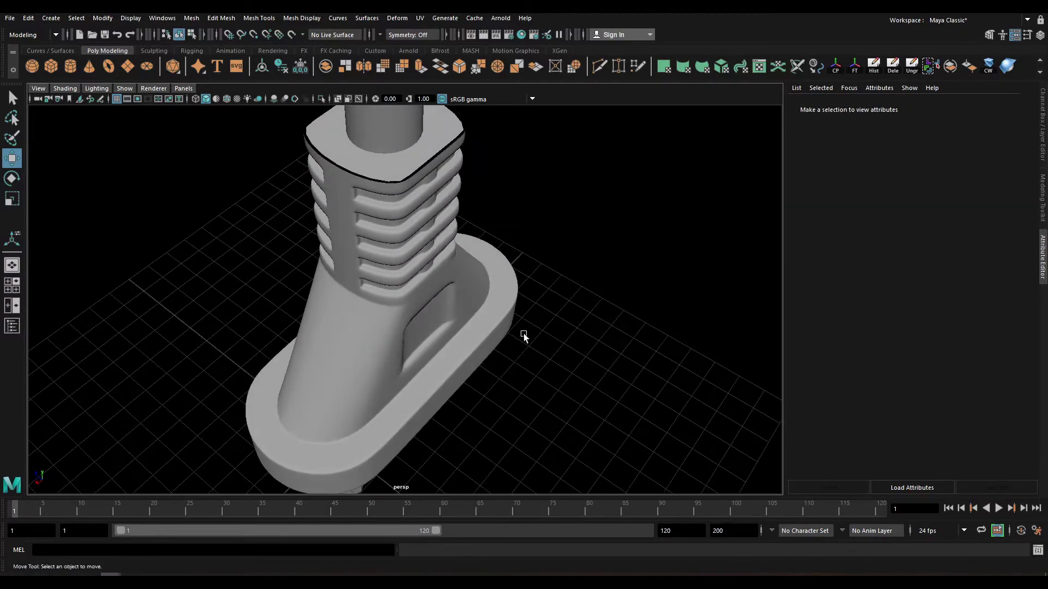
pyautogui.click(510, 322)
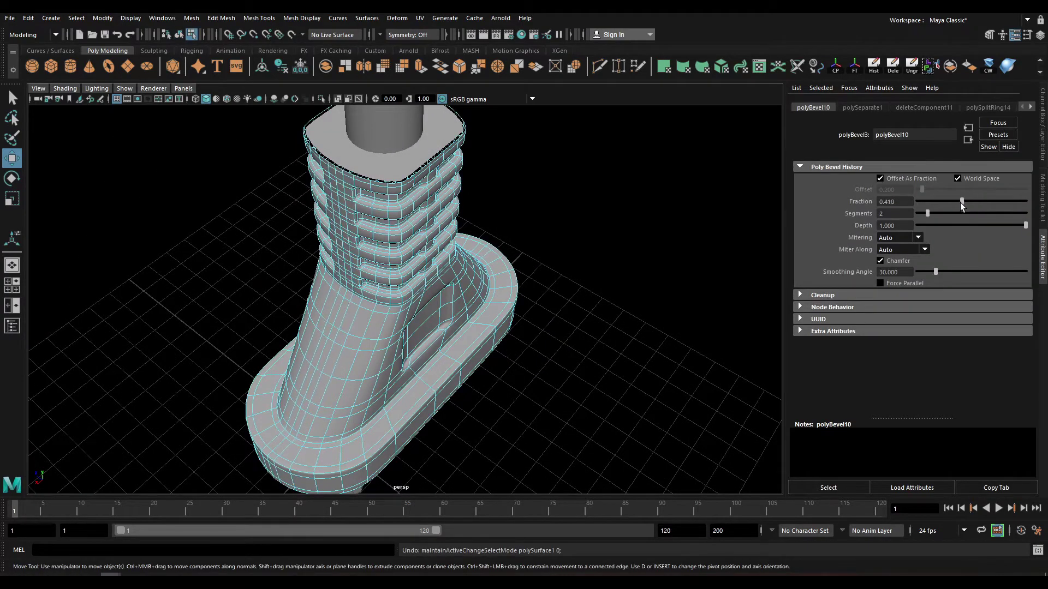
pyautogui.click(436, 253)
pyautogui.moveTo(435, 253)
pyautogui.keyDown('alt'); pyautogui.mouseDown()
pyautogui.moveTo(489, 264)
pyautogui.moveTo(461, 238)
pyautogui.moveTo(346, 236)
pyautogui.mouseUp(); pyautogui.keyUp('alt')
pyautogui.click(344, 210)
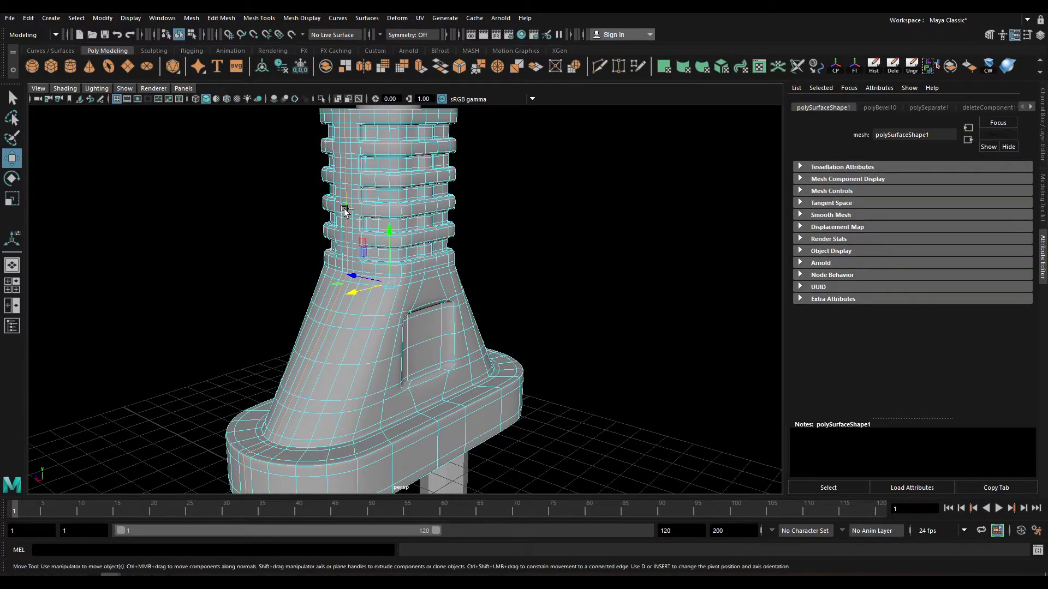
pyautogui.press('Delete')
# Undo the edge deletion and the preceding selection changes.
pyautogui.click(330, 219)
pyautogui.keyDown('alt'); pyautogui.moveTo(329, 219); pyautogui.dragTo(329, 270); pyautogui.keyUp('alt')
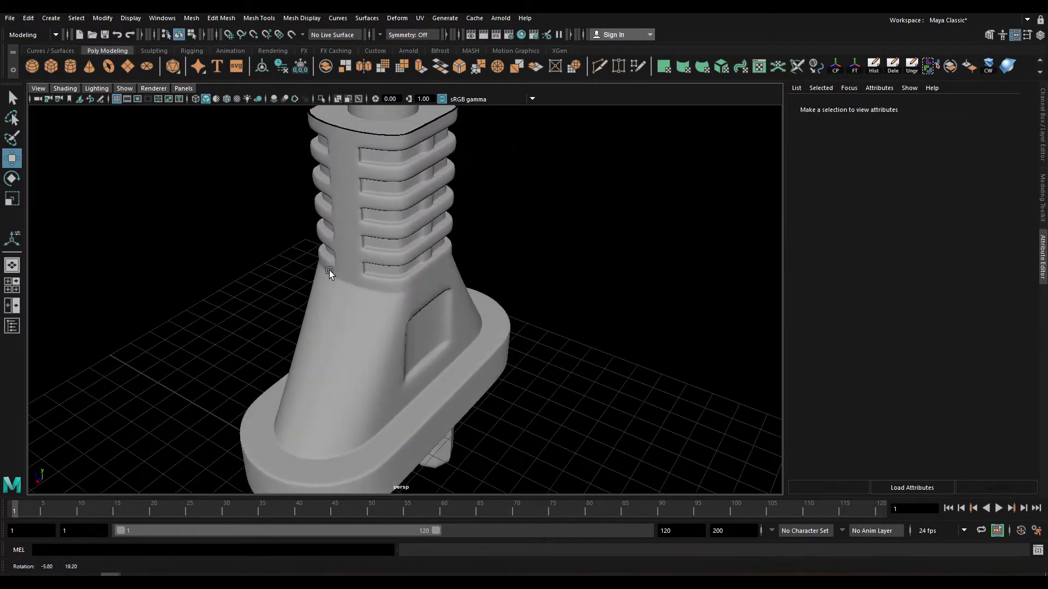
pyautogui.scroll(5, 385, 310)
pyautogui.keyDown('alt'); pyautogui.moveTo(385, 310); pyautogui.dragTo(412, 327); pyautogui.keyUp('alt')
pyautogui.hotkey('ctrl', 'z')
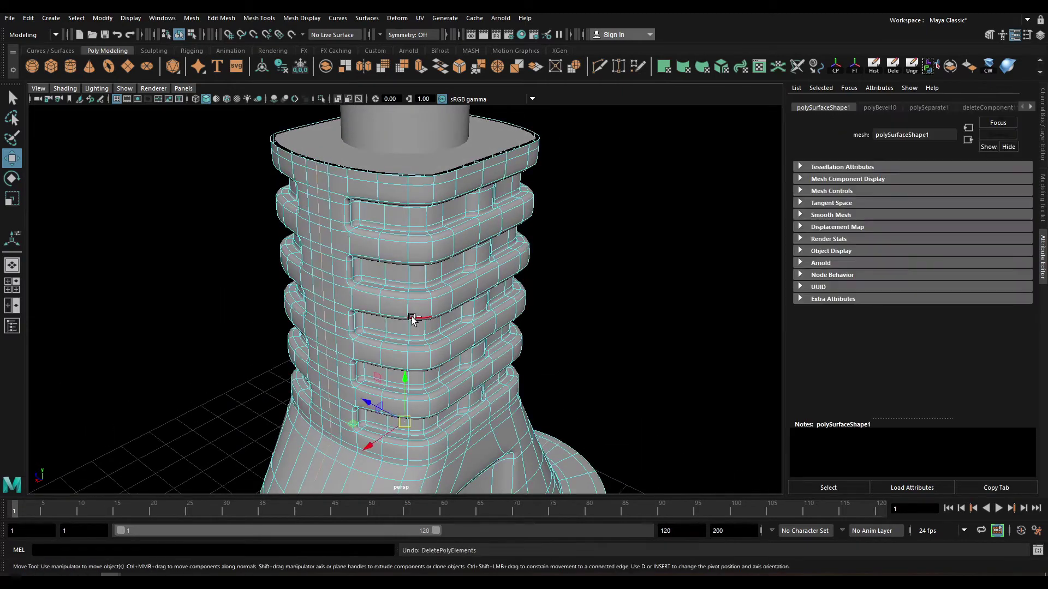
pyautogui.hotkey('ctrl', 'z')
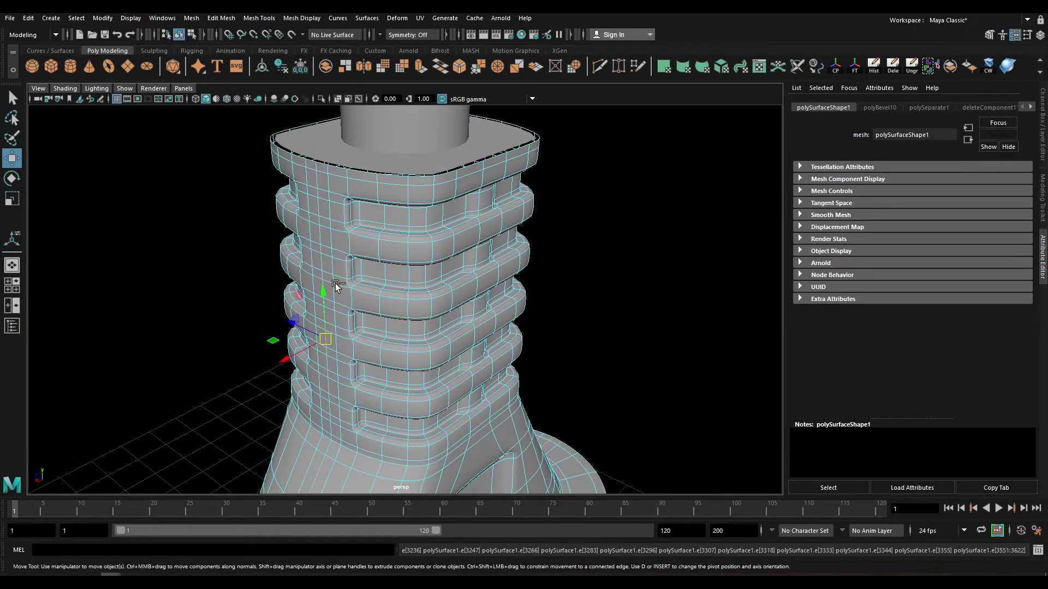
pyautogui.hotkey('ctrl', 'z')
pyautogui.hotkey('ctrl', 'z')
pyautogui.hotkey('ctrl', 'z')
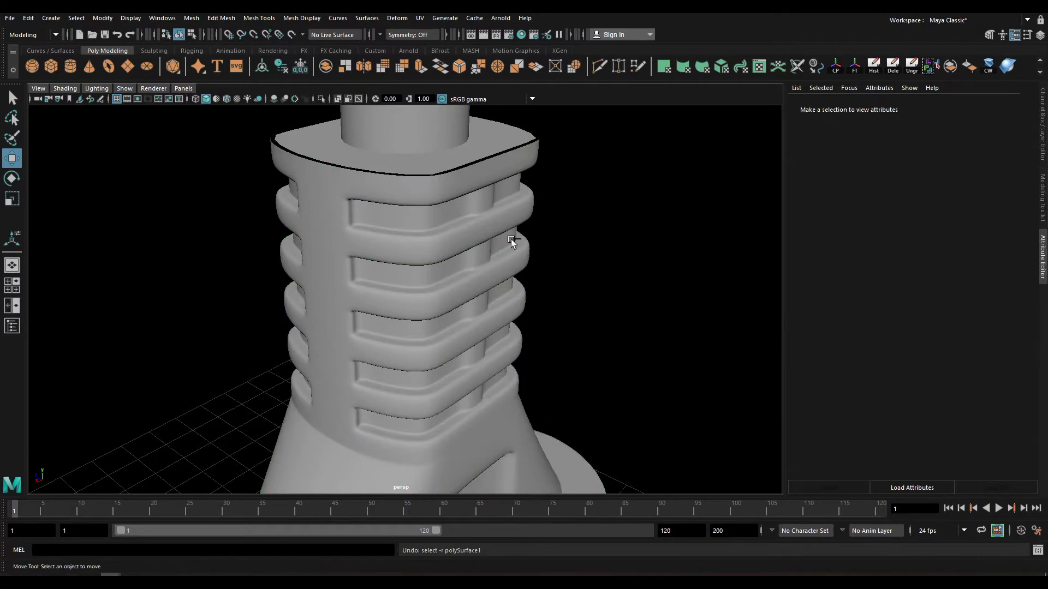
pyautogui.hotkey('ctrl', 'z')
# Set the grip bevel fraction to 0.615, then view the base from the front.
pyautogui.moveTo(957, 199); pyautogui.dragTo(983, 201)
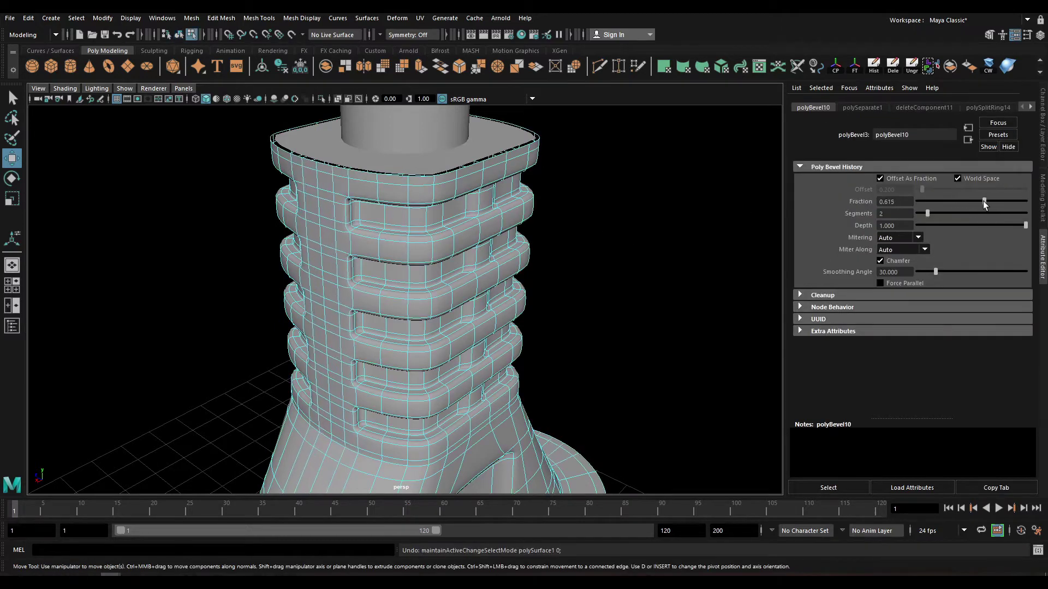
pyautogui.click(561, 210)
pyautogui.moveTo(561, 210)
pyautogui.keyDown('alt'); pyautogui.mouseDown()
pyautogui.moveTo(460, 274)
pyautogui.moveTo(463, 244)
pyautogui.moveTo(470, 332)
pyautogui.moveTo(495, 304)
pyautogui.moveTo(416, 264)
pyautogui.mouseUp(); pyautogui.keyUp('alt')
pyautogui.hotkey('ctrl', 'z')
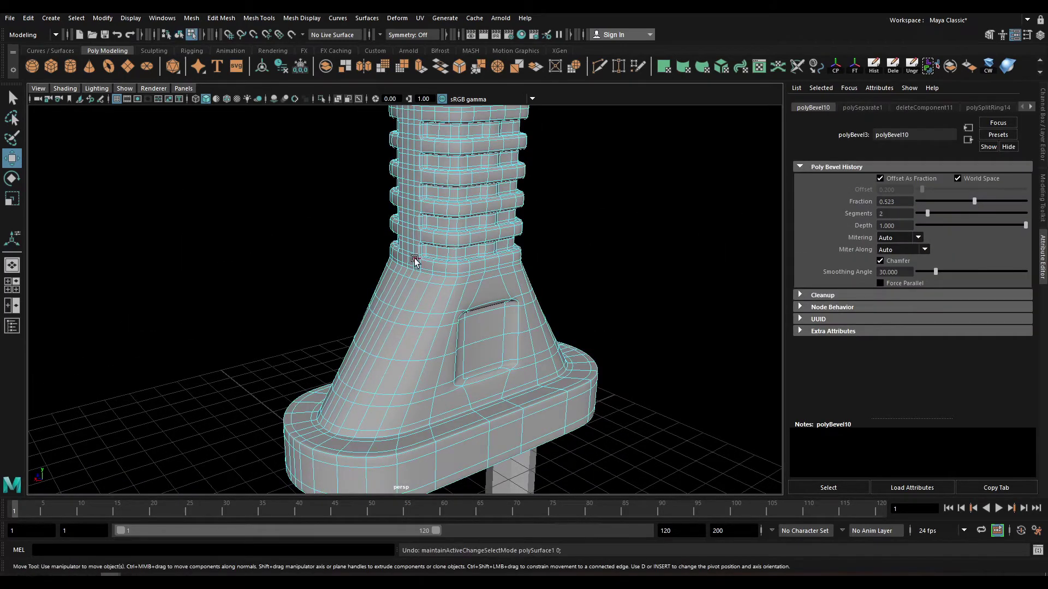
pyautogui.click(608, 192)
pyautogui.moveTo(608, 191)
pyautogui.keyDown('alt'); pyautogui.mouseDown()
pyautogui.moveTo(435, 175)
pyautogui.moveTo(417, 267)
pyautogui.mouseUp(); pyautogui.keyUp('alt')
# Insert an edge loop beside the recessed panel.
pyautogui.click(416, 267)
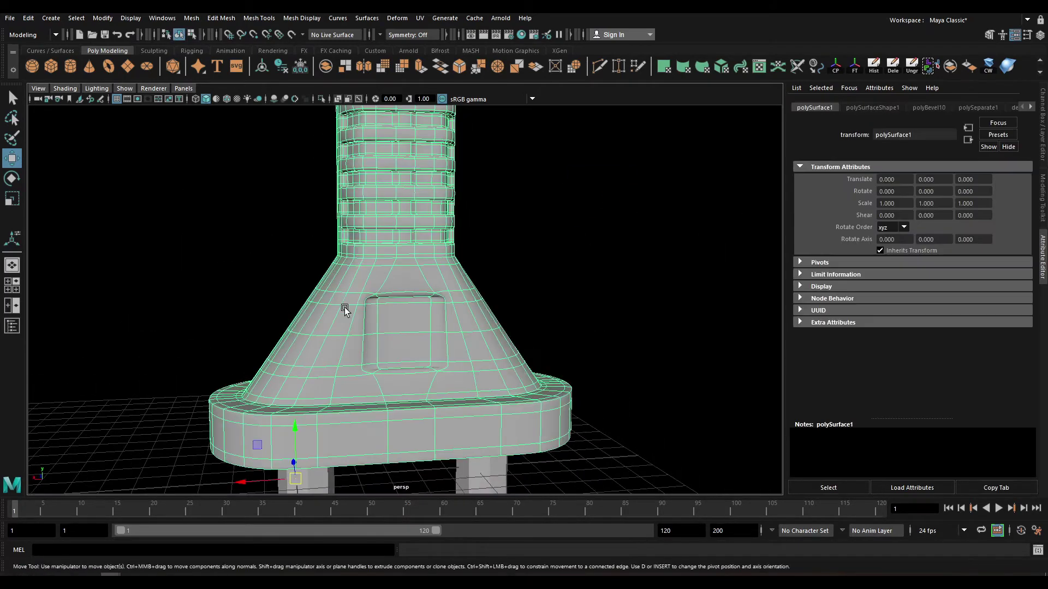
pyautogui.moveTo(345, 306)
pyautogui.keyDown('alt'); pyautogui.mouseDown()
pyautogui.moveTo(370, 303)
pyautogui.moveTo(354, 263)
pyautogui.mouseUp(); pyautogui.keyUp('alt')
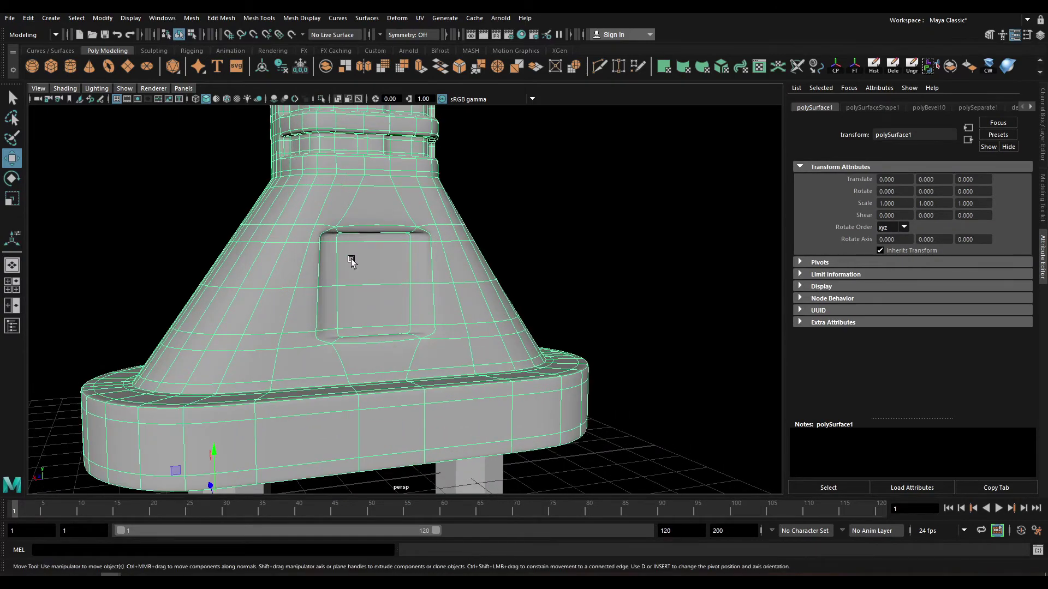
pyautogui.scroll(-3, 352, 265)
pyautogui.scroll(5, 361, 310)
pyautogui.scroll(4, 382, 311)
pyautogui.moveTo(394, 311)
pyautogui.keyDown('alt'); pyautogui.mouseDown()
pyautogui.moveTo(467, 365)
pyautogui.moveTo(445, 370)
pyautogui.mouseUp(); pyautogui.keyUp('alt')
pyautogui.click(433, 362)
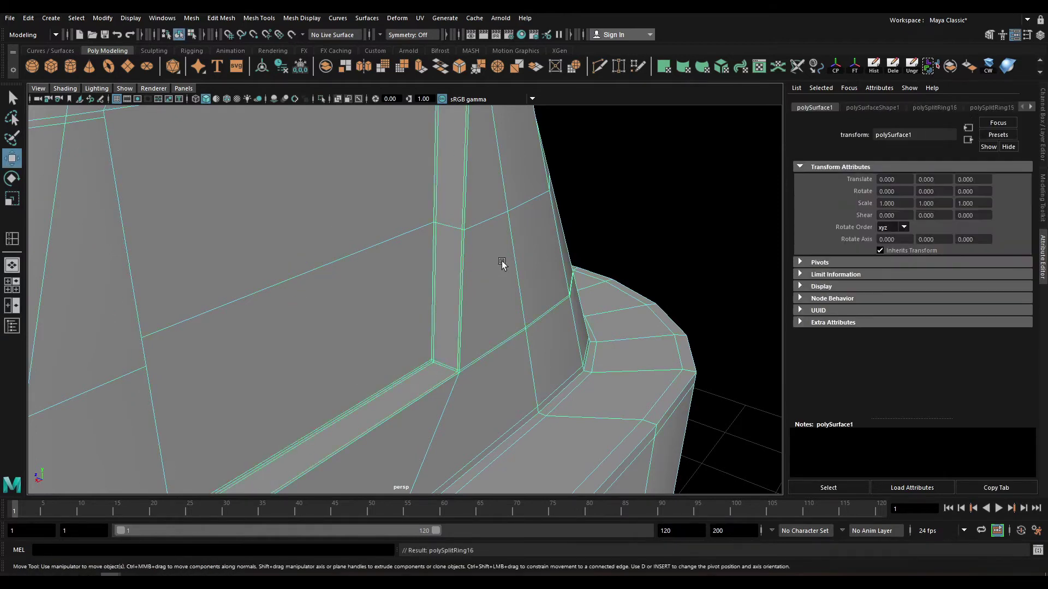
# Show the plug body's unsmoothed cage and zoom in on the panel's side.
pyautogui.scroll(-5, 408, 245)
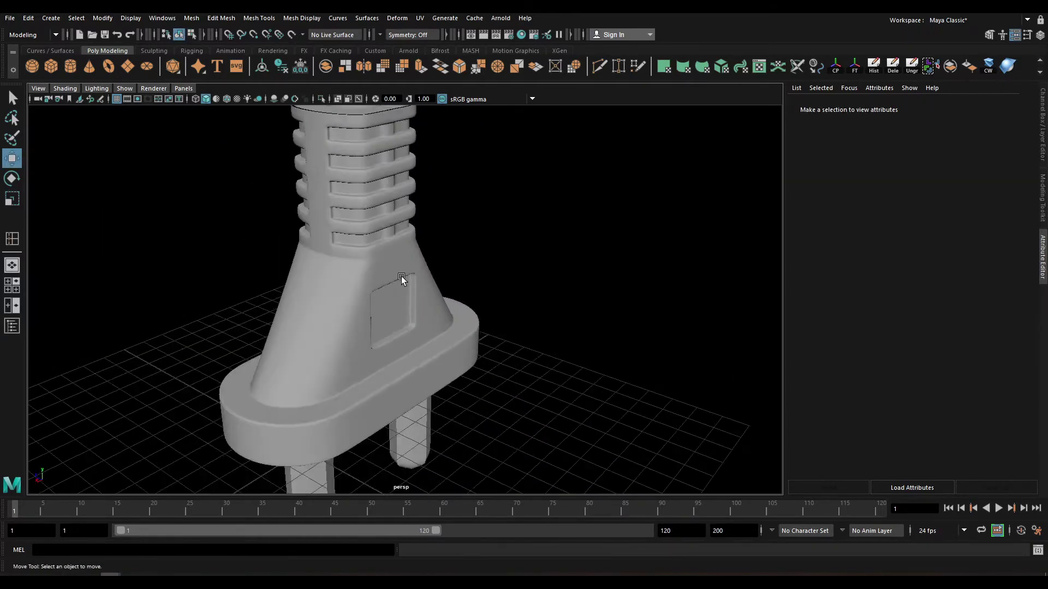
pyautogui.keyDown('alt'); pyautogui.moveTo(403, 274); pyautogui.dragTo(485, 289); pyautogui.keyUp('alt')
pyautogui.scroll(5, 476, 286)
pyautogui.click(348, 293)
pyautogui.press('1')
pyautogui.scroll(-3, 300, 327)
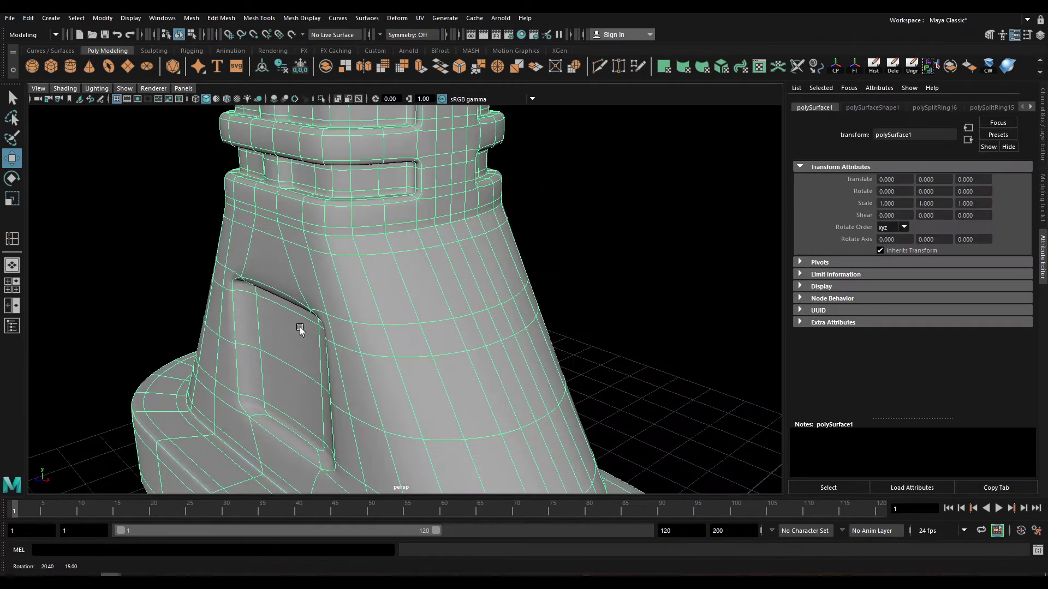
pyautogui.keyDown('shift'); pyautogui.moveTo(300, 326); pyautogui.dragTo(305, 305, button='right'); pyautogui.keyUp('shift')
pyautogui.keyDown('alt'); pyautogui.moveTo(306, 306); pyautogui.dragTo(327, 317); pyautogui.keyUp('alt')
pyautogui.scroll(3, 305, 339)
pyautogui.scroll(3, 304, 339)
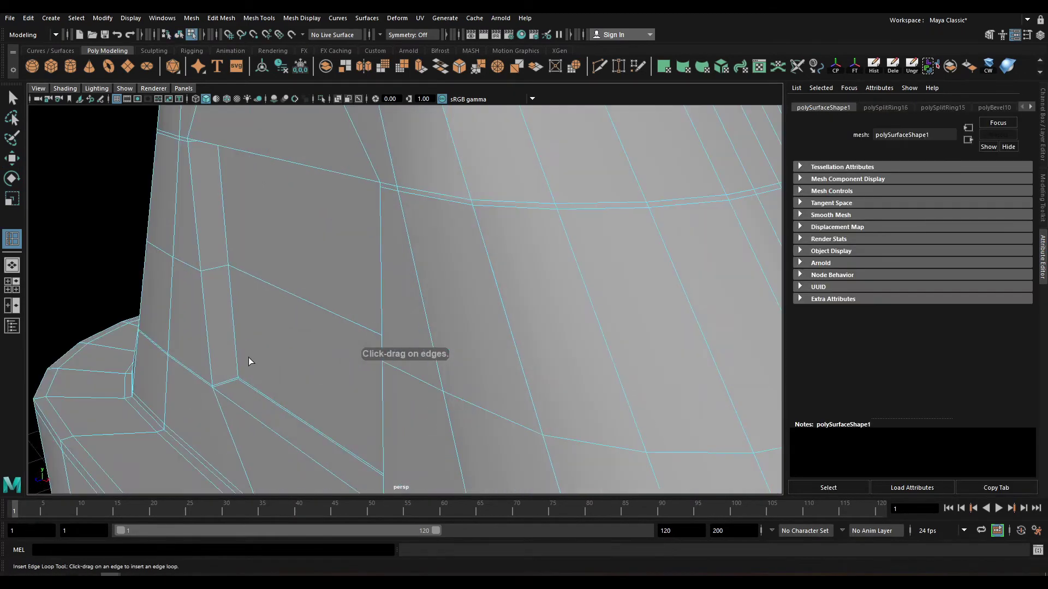
# Add two edge loops along the panel's side and restore the smooth preview.
pyautogui.click(216, 389)
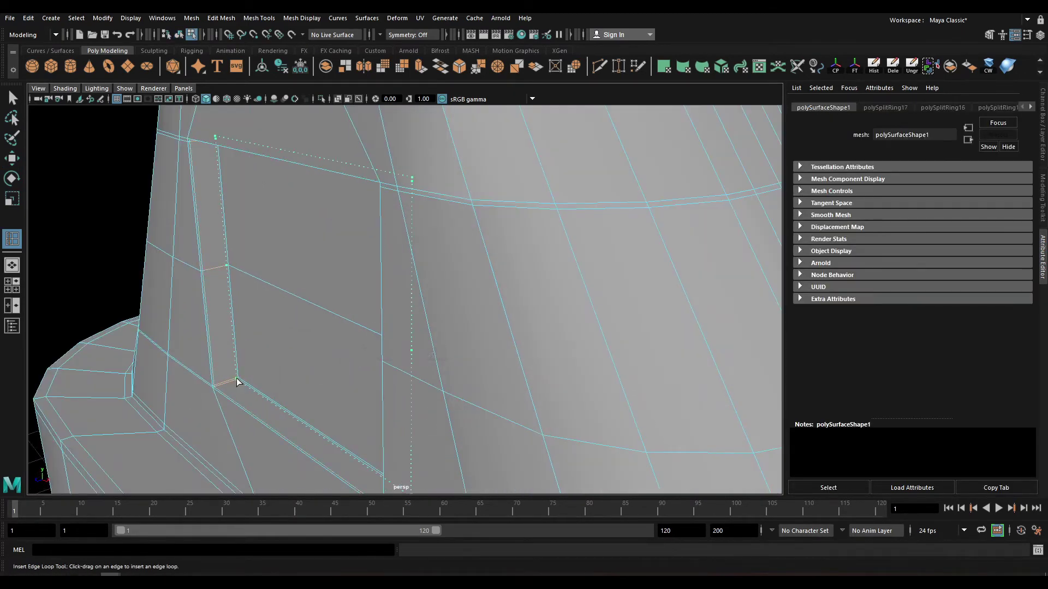
pyautogui.click(237, 382)
pyautogui.press('w')
pyautogui.press('F8')
pyautogui.press('3')
pyautogui.scroll(-5, 248, 283)
# Insert another edge loop facing the recessed panel in cage view.
pyautogui.click(150, 264)
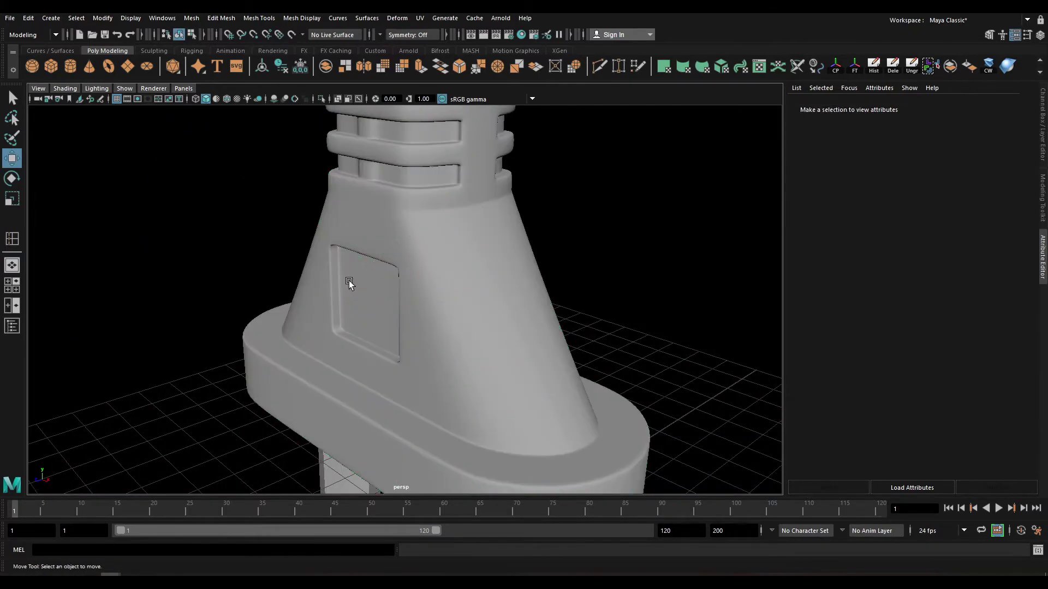
pyautogui.keyDown('alt'); pyautogui.moveTo(349, 282); pyautogui.dragTo(429, 283); pyautogui.keyUp('alt')
pyautogui.click(531, 234)
pyautogui.press('1')
pyautogui.keyDown('alt'); pyautogui.moveTo(532, 234); pyautogui.dragTo(416, 256); pyautogui.keyUp('alt')
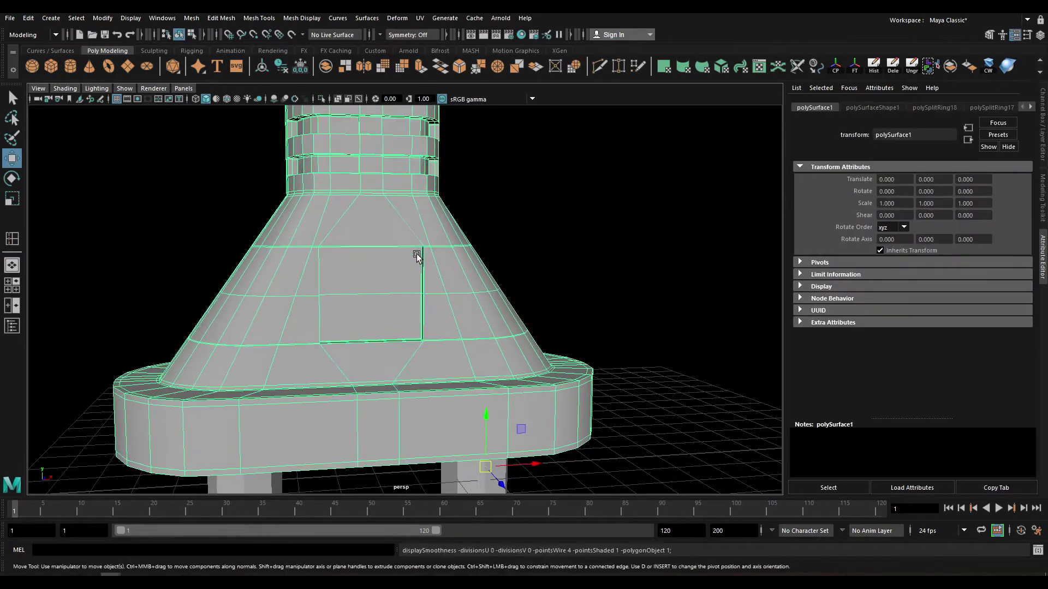
pyautogui.keyDown('shift'); pyautogui.moveTo(338, 273); pyautogui.dragTo(320, 210, button='right'); pyautogui.keyUp('shift')
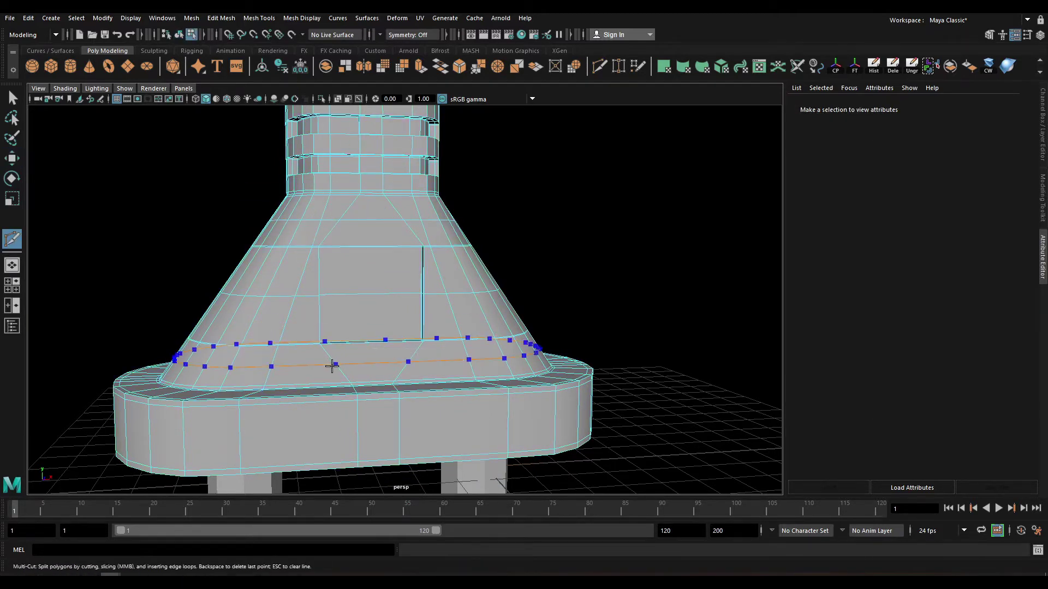
pyautogui.press('w')
pyautogui.moveTo(352, 283); pyautogui.dragTo(352, 257, button='right')
# Bevel the recessed panel's edges.
pyautogui.click(358, 289)
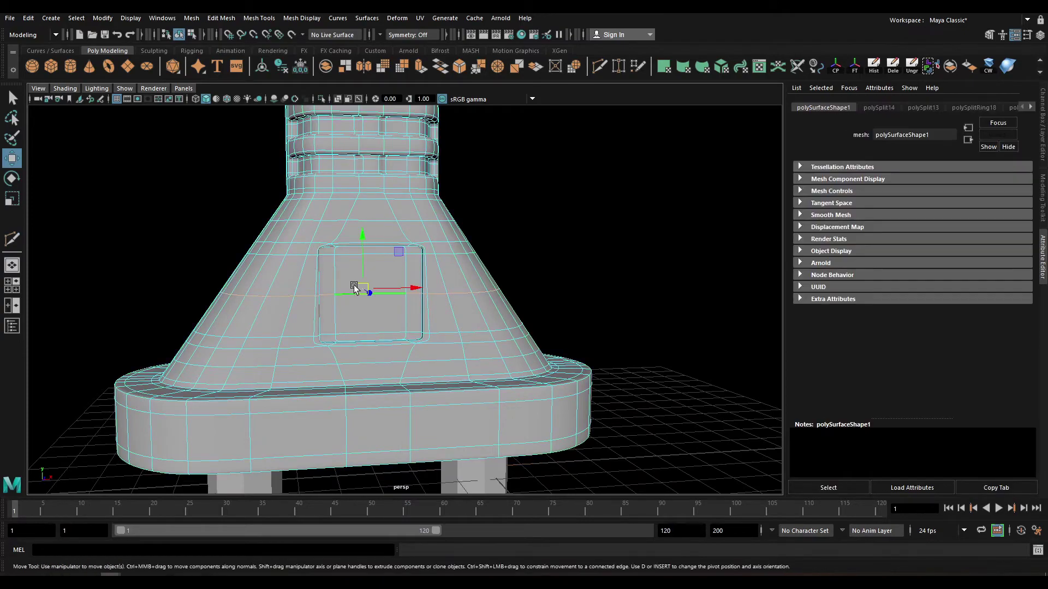
pyautogui.keyDown('alt'); pyautogui.moveTo(358, 290); pyautogui.dragTo(516, 289); pyautogui.keyUp('alt')
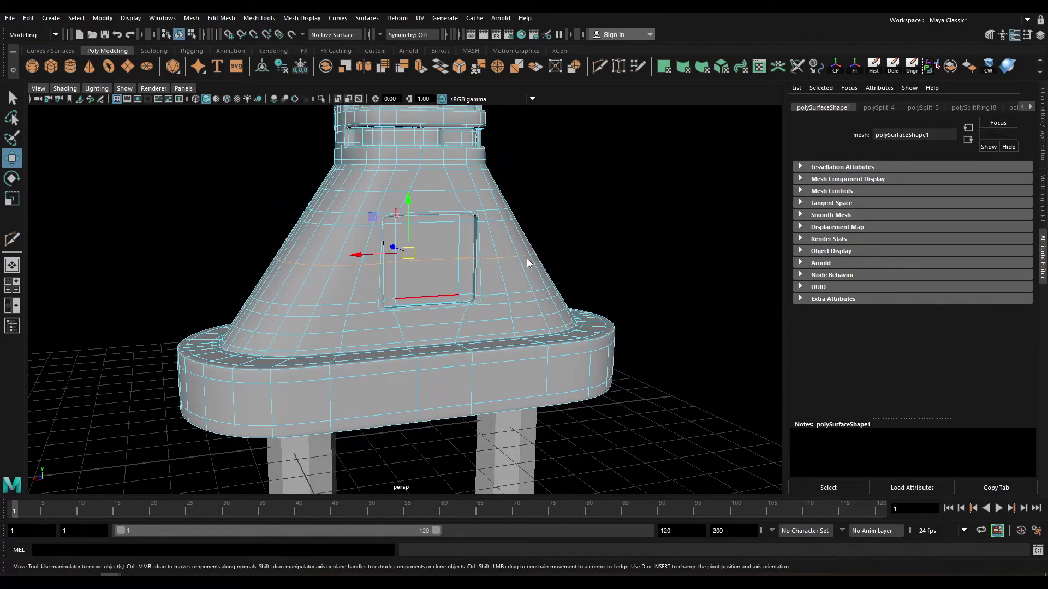
pyautogui.hotkey('ctrl', 'b')
pyautogui.press('q')
pyautogui.click(557, 175)
pyautogui.click(434, 279)
# Orbit around the base to inspect the bevelled panel.
pyautogui.moveTo(434, 280)
pyautogui.keyDown('alt'); pyautogui.mouseDown()
pyautogui.moveTo(400, 247)
pyautogui.moveTo(404, 280)
pyautogui.mouseUp(); pyautogui.keyUp('alt')
pyautogui.click(556, 181)
pyautogui.moveTo(408, 243)
pyautogui.keyDown('alt'); pyautogui.mouseDown()
pyautogui.moveTo(397, 223)
pyautogui.moveTo(428, 302)
pyautogui.moveTo(419, 312)
pyautogui.moveTo(421, 274)
pyautogui.moveTo(434, 264)
pyautogui.moveTo(534, 316)
pyautogui.moveTo(608, 322)
pyautogui.moveTo(453, 333)
pyautogui.mouseUp(); pyautogui.keyUp('alt')
pyautogui.click(397, 225)
pyautogui.scroll(5, 421, 251)
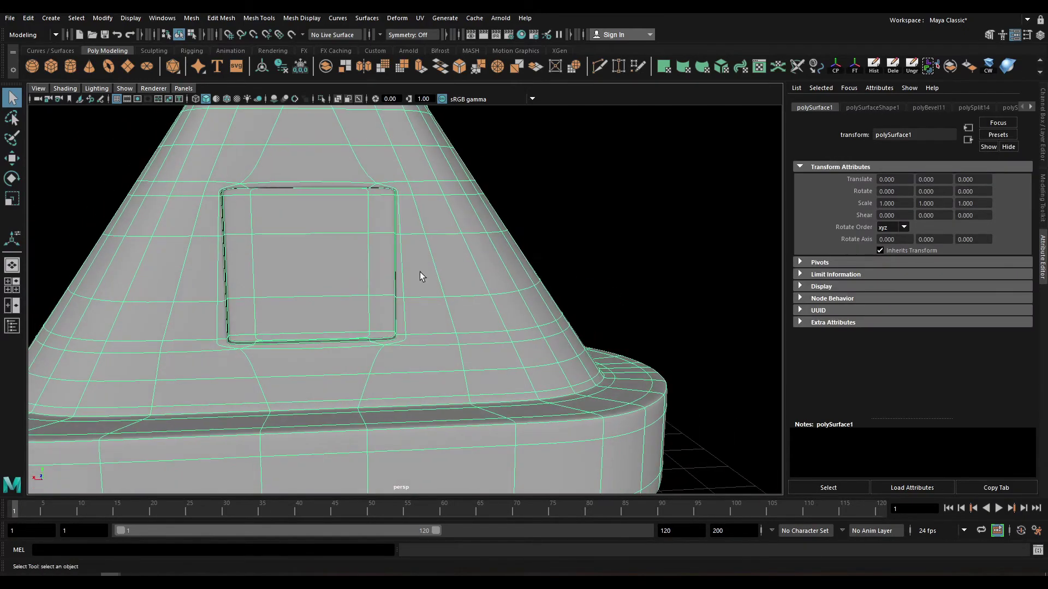
pyautogui.scroll(-5, 532, 262)
pyautogui.click(532, 262)
pyautogui.scroll(1, 431, 256)
# Show the cage and cut support edge loops across the first grip ridges.
pyautogui.click(381, 285)
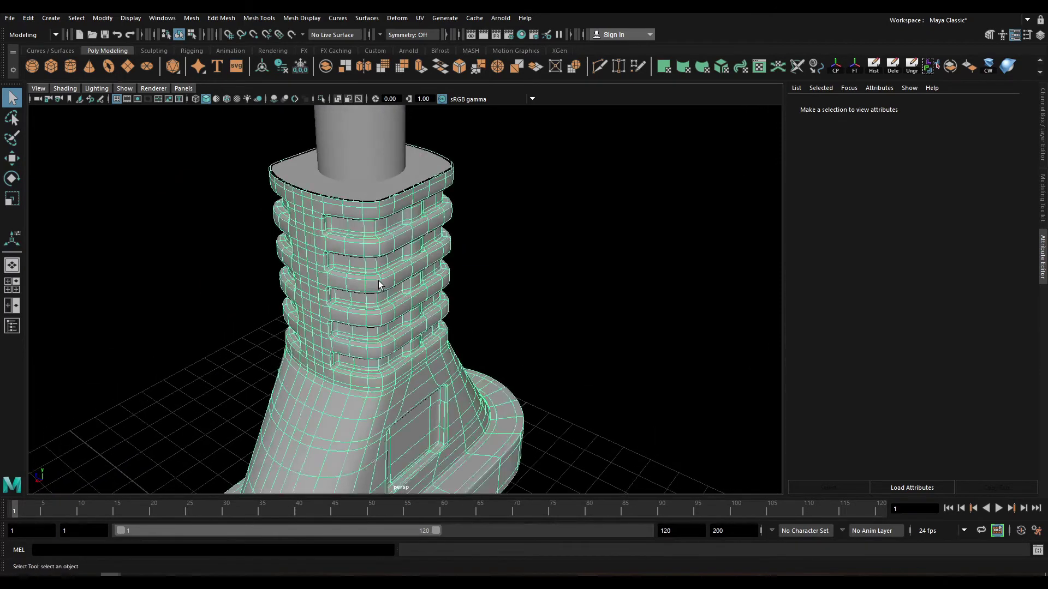
pyautogui.scroll(3, 407, 241)
pyautogui.press('1')
pyautogui.scroll(3, 403, 276)
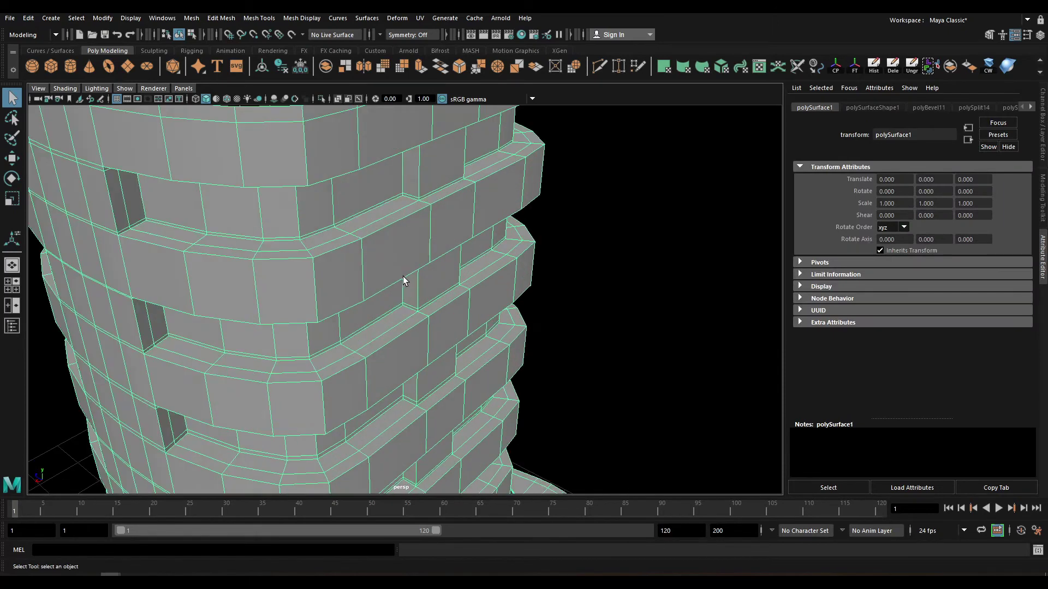
pyautogui.scroll(2, 403, 276)
pyautogui.keyDown('shift'); pyautogui.moveTo(480, 205); pyautogui.dragTo(472, 213, button='right'); pyautogui.keyUp('shift')
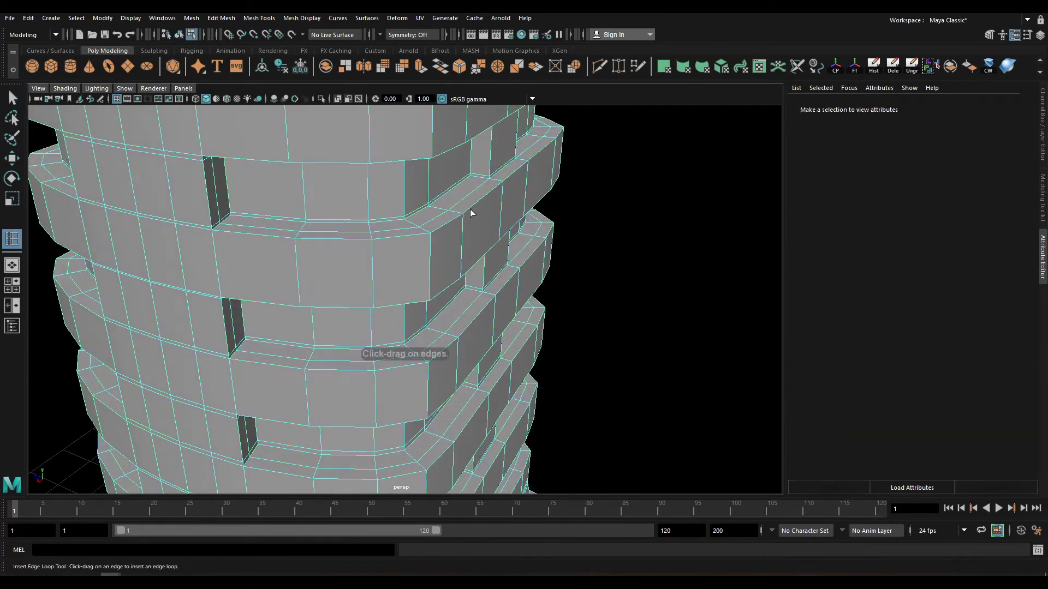
pyautogui.click(502, 185)
pyautogui.moveTo(488, 303); pyautogui.dragTo(495, 295)
pyautogui.keyDown('alt'); pyautogui.moveTo(495, 295); pyautogui.dragTo(493, 263); pyautogui.keyUp('alt')
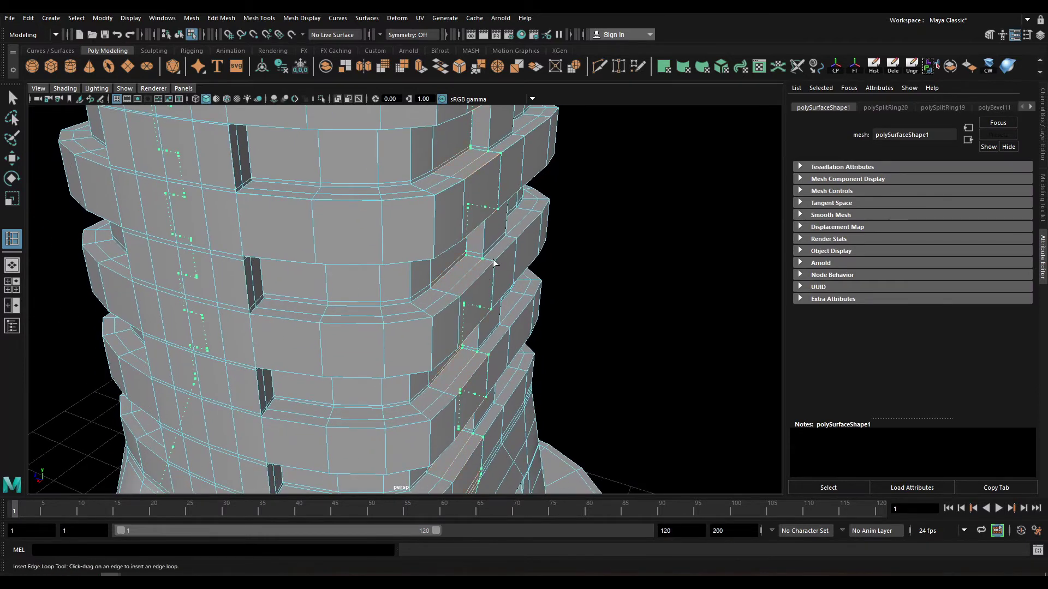
# Add two more edge loops on the grip ridges and frame the grip column.
pyautogui.keyDown('alt'); pyautogui.moveTo(490, 259); pyautogui.dragTo(472, 244); pyautogui.keyUp('alt')
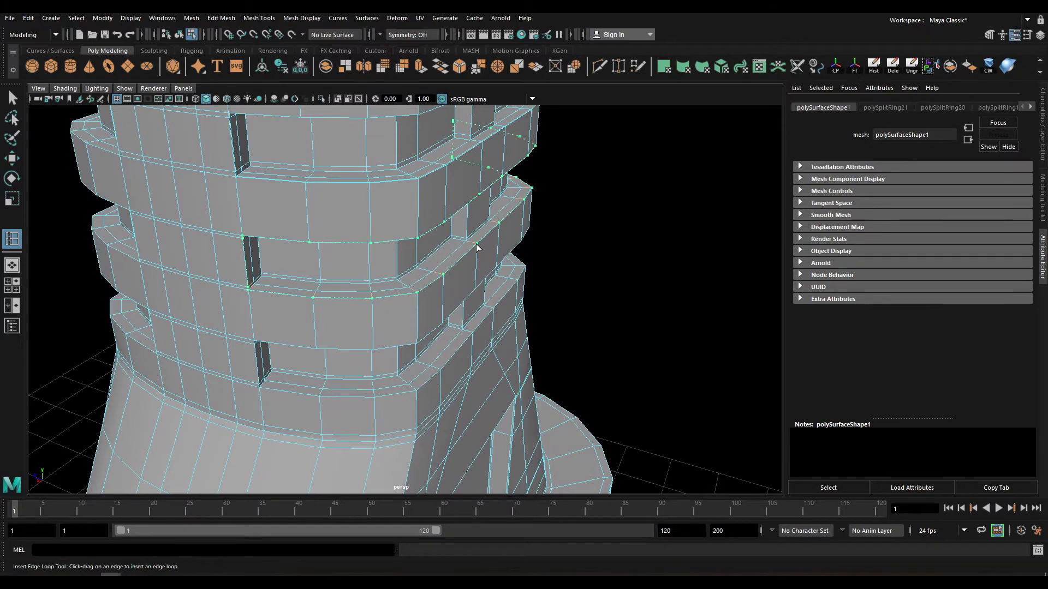
pyautogui.moveTo(470, 332); pyautogui.dragTo(470, 333)
pyautogui.moveTo(250, 323)
pyautogui.keyDown('alt'); pyautogui.mouseDown()
pyautogui.moveTo(178, 382)
pyautogui.moveTo(148, 381)
pyautogui.mouseUp(); pyautogui.keyUp('alt')
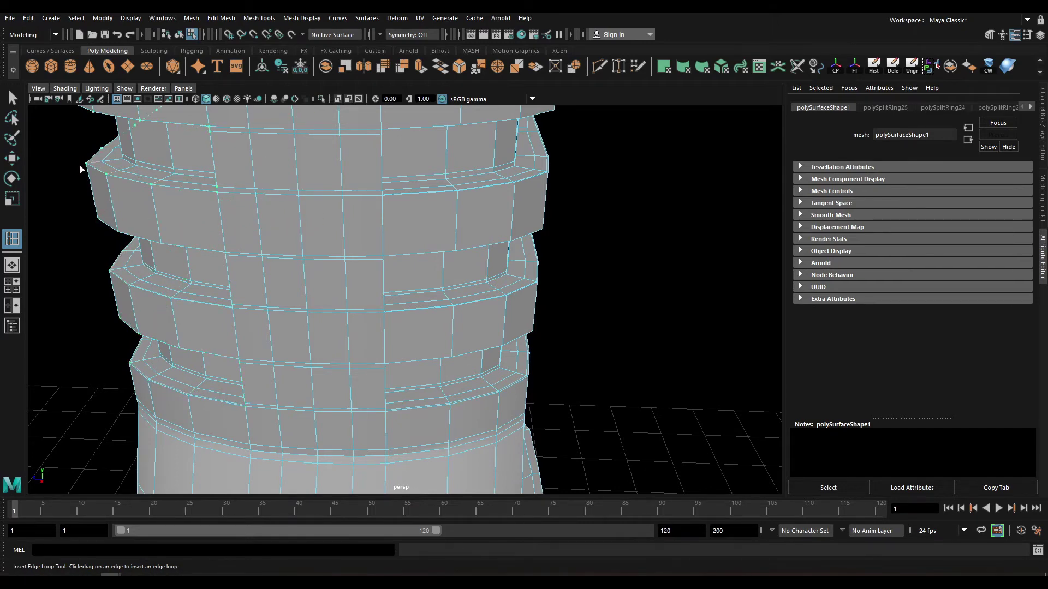
pyautogui.moveTo(151, 155)
pyautogui.keyDown('alt'); pyautogui.mouseDown()
pyautogui.moveTo(229, 285)
pyautogui.moveTo(194, 264)
pyautogui.mouseUp(); pyautogui.keyUp('alt')
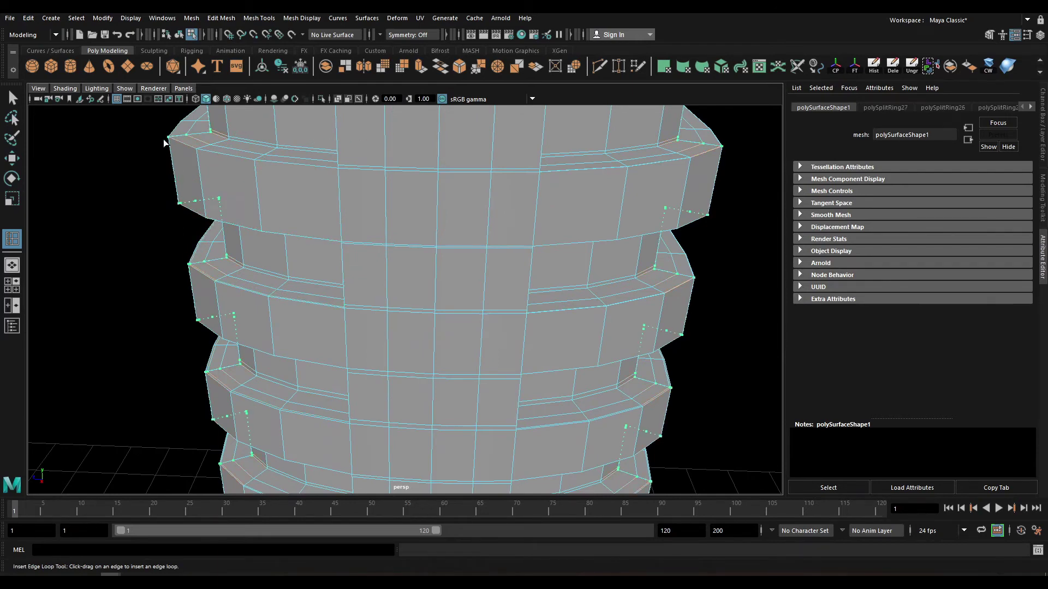
pyautogui.keyDown('alt'); pyautogui.moveTo(165, 142); pyautogui.dragTo(203, 188); pyautogui.keyUp('alt')
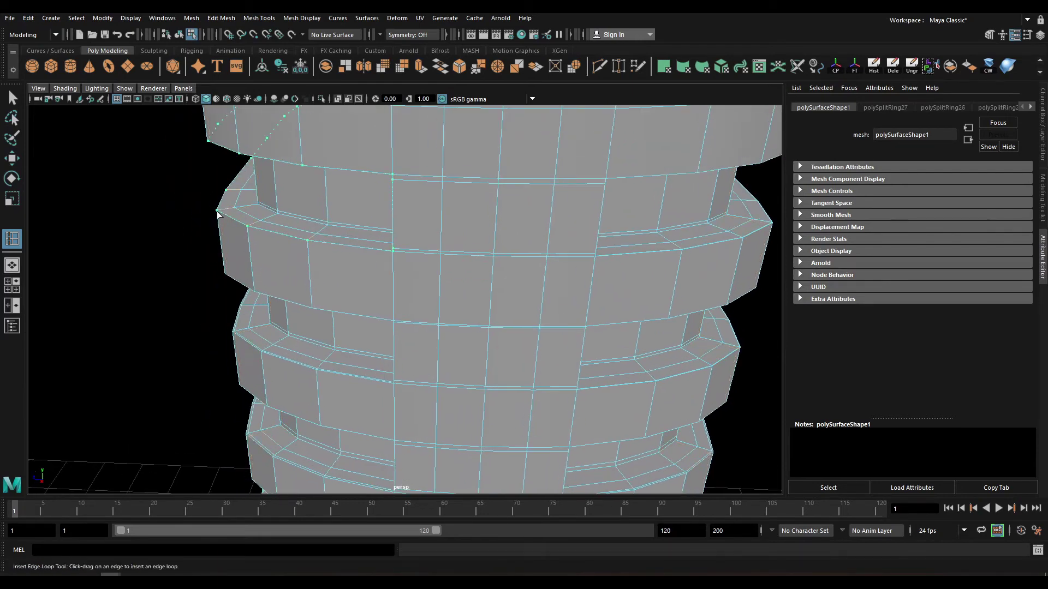
pyautogui.scroll(-5, 218, 214)
# Restore the smooth preview and select the edges of the plug body's flared base.
pyautogui.press('w')
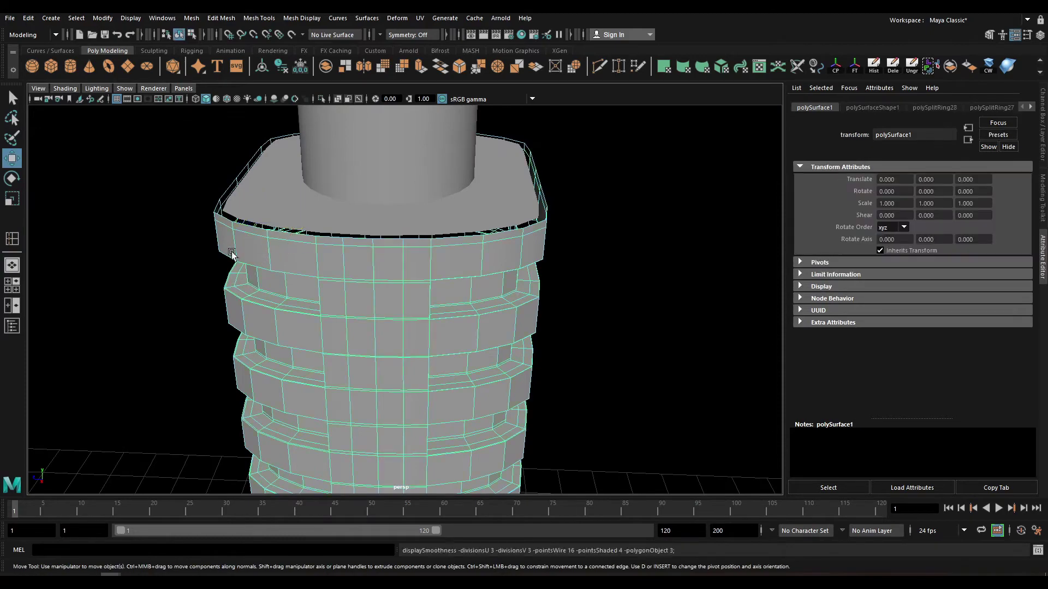
pyautogui.press('3')
pyautogui.moveTo(397, 267)
pyautogui.keyDown('alt'); pyautogui.mouseDown()
pyautogui.moveTo(451, 332)
pyautogui.moveTo(276, 323)
pyautogui.moveTo(452, 187)
pyautogui.mouseUp(); pyautogui.keyUp('alt')
pyautogui.moveTo(318, 202)
pyautogui.keyDown('alt'); pyautogui.mouseDown()
pyautogui.moveTo(421, 304)
pyautogui.moveTo(344, 233)
pyautogui.mouseUp(); pyautogui.keyUp('alt')
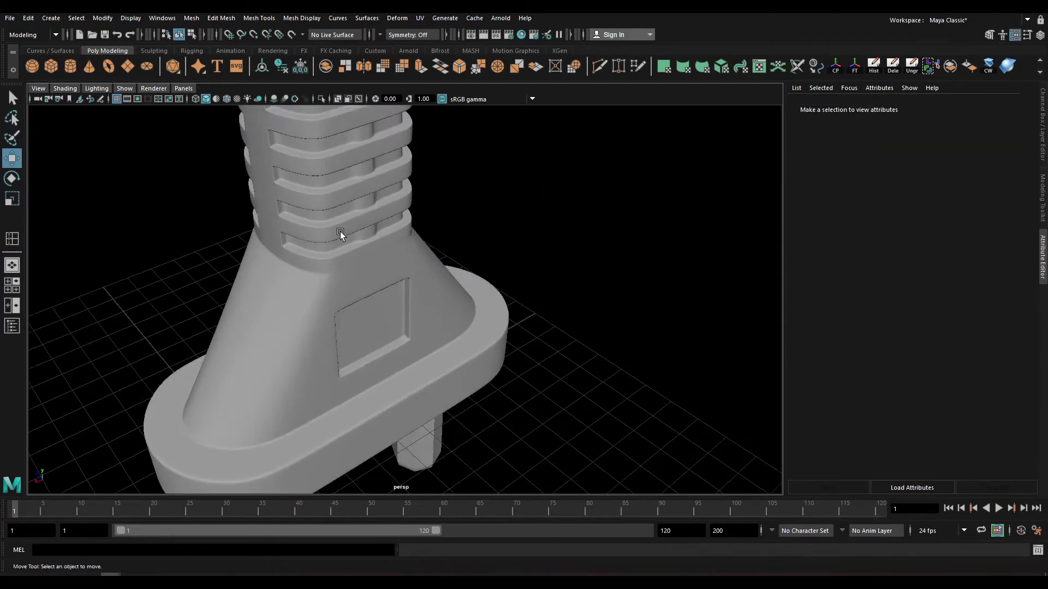
pyautogui.click(368, 287)
pyautogui.keyDown('alt'); pyautogui.moveTo(368, 287); pyautogui.dragTo(319, 333); pyautogui.keyUp('alt')
pyautogui.moveTo(320, 333); pyautogui.dragTo(313, 284, button='right')
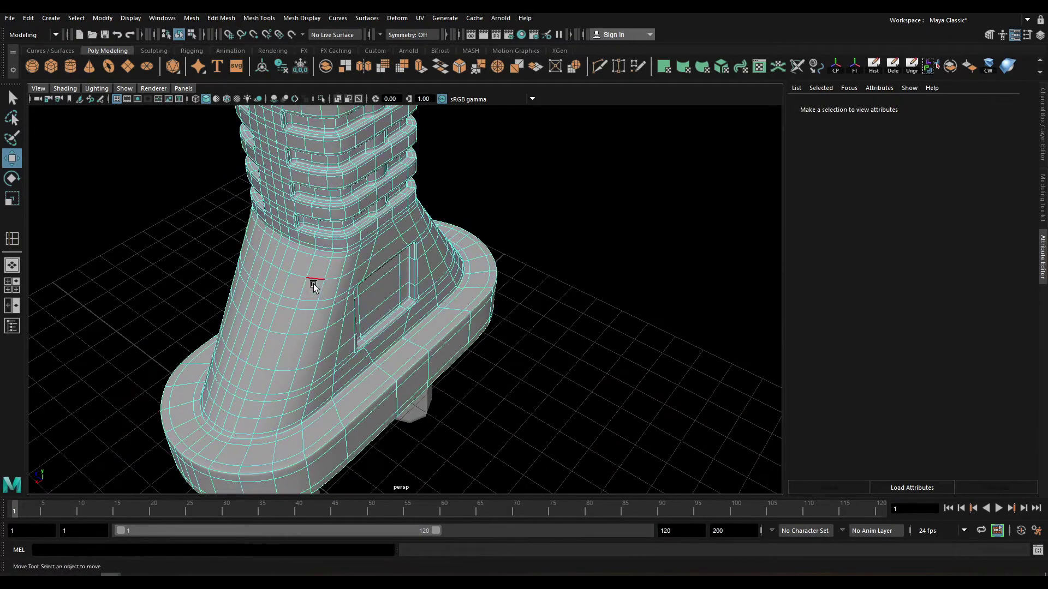
pyautogui.moveTo(457, 318)
pyautogui.keyDown('alt'); pyautogui.mouseDown()
pyautogui.moveTo(330, 328)
pyautogui.moveTo(480, 264)
pyautogui.moveTo(431, 241)
pyautogui.moveTo(477, 304)
pyautogui.moveTo(503, 305)
pyautogui.moveTo(556, 377)
pyautogui.mouseUp(); pyautogui.keyUp('alt')
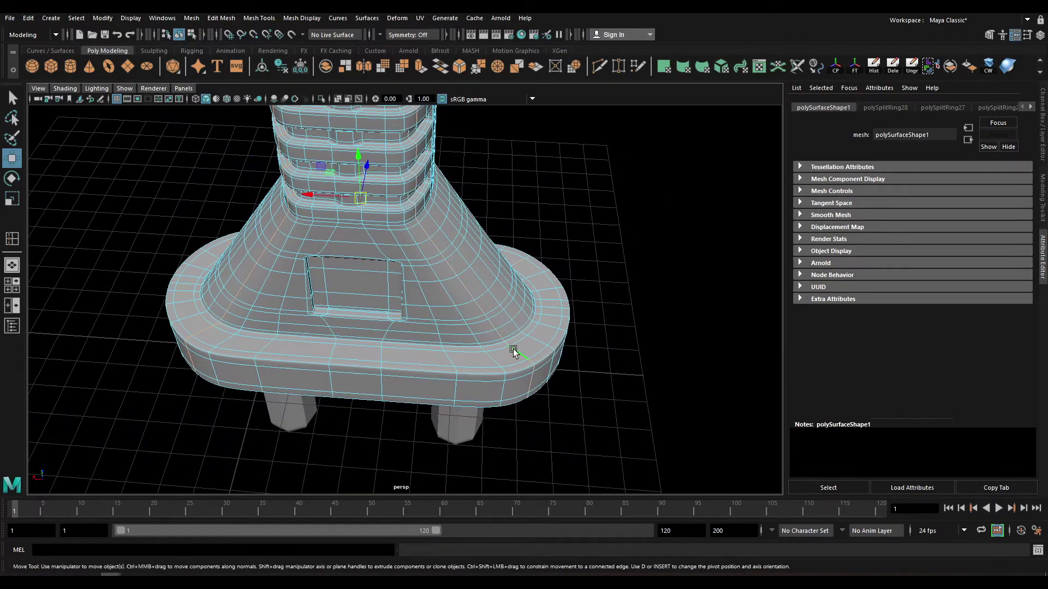
# Undo a trial edge deletion and scale the base panel edges to near-even proportions.
pyautogui.press('Delete')
pyautogui.moveTo(472, 345)
pyautogui.keyDown('alt'); pyautogui.mouseDown()
pyautogui.moveTo(416, 330)
pyautogui.moveTo(412, 351)
pyautogui.moveTo(449, 339)
pyautogui.moveTo(443, 308)
pyautogui.mouseUp(); pyautogui.keyUp('alt')
pyautogui.hotkey('ctrl', 'z')
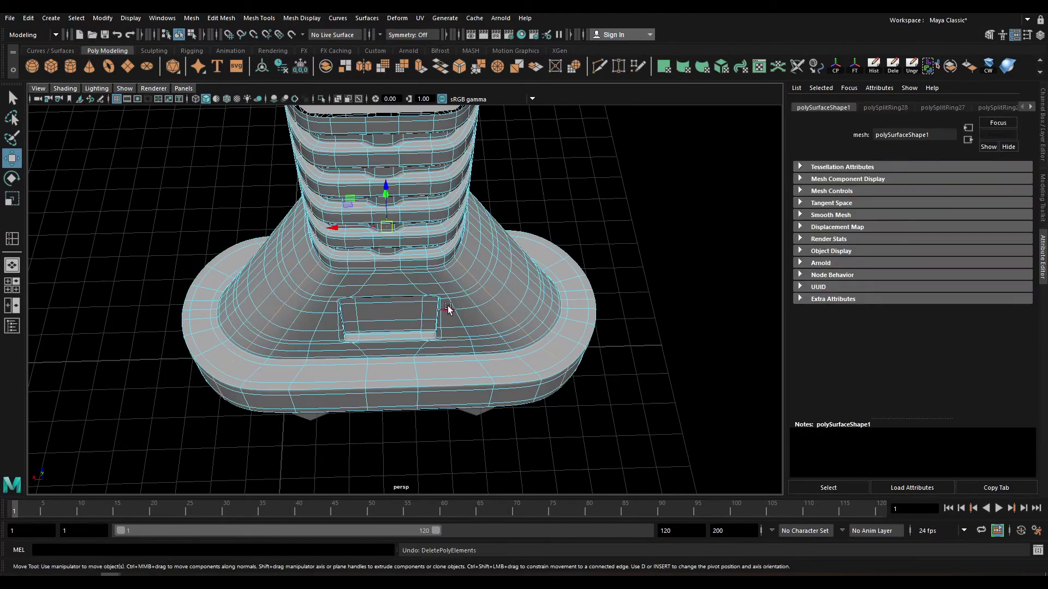
pyautogui.press('r')
pyautogui.moveTo(341, 229); pyautogui.dragTo(341, 230)
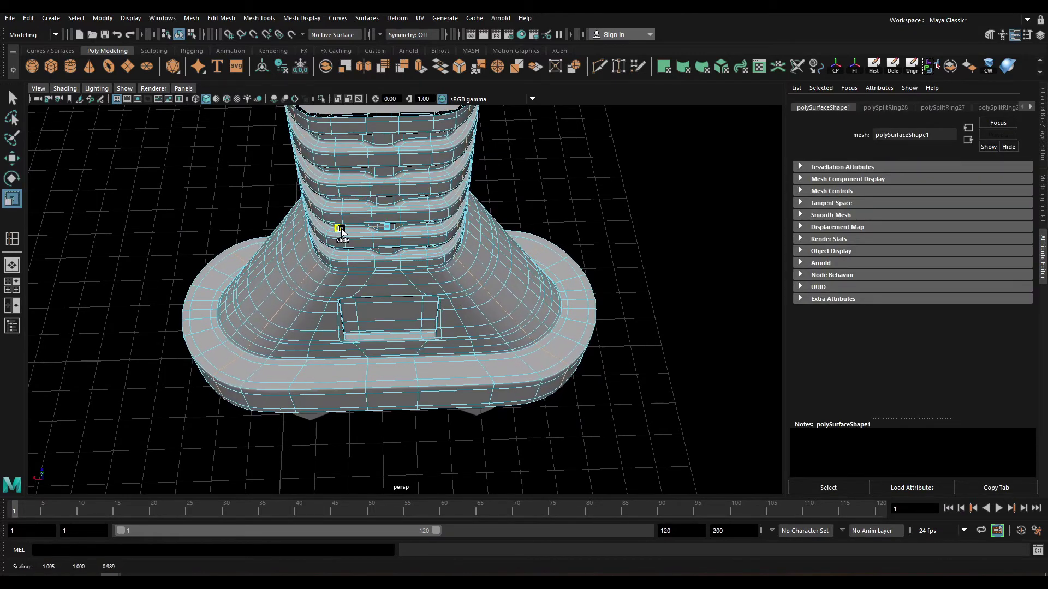
# Orbit out to inspect the whole plug, briefly selecting the two pins.
pyautogui.keyDown('alt'); pyautogui.moveTo(410, 319); pyautogui.dragTo(363, 304); pyautogui.keyUp('alt')
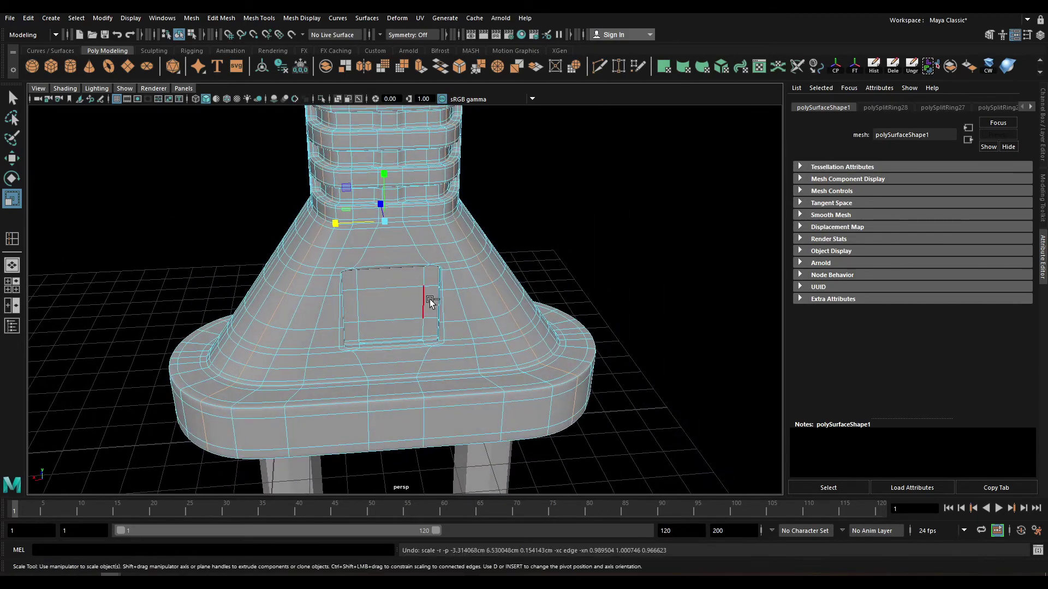
pyautogui.click(571, 202)
pyautogui.scroll(-5, 427, 235)
pyautogui.moveTo(417, 323)
pyautogui.keyDown('alt'); pyautogui.mouseDown()
pyautogui.moveTo(455, 312)
pyautogui.moveTo(428, 440)
pyautogui.moveTo(441, 351)
pyautogui.moveTo(410, 264)
pyautogui.mouseUp(); pyautogui.keyUp('alt')
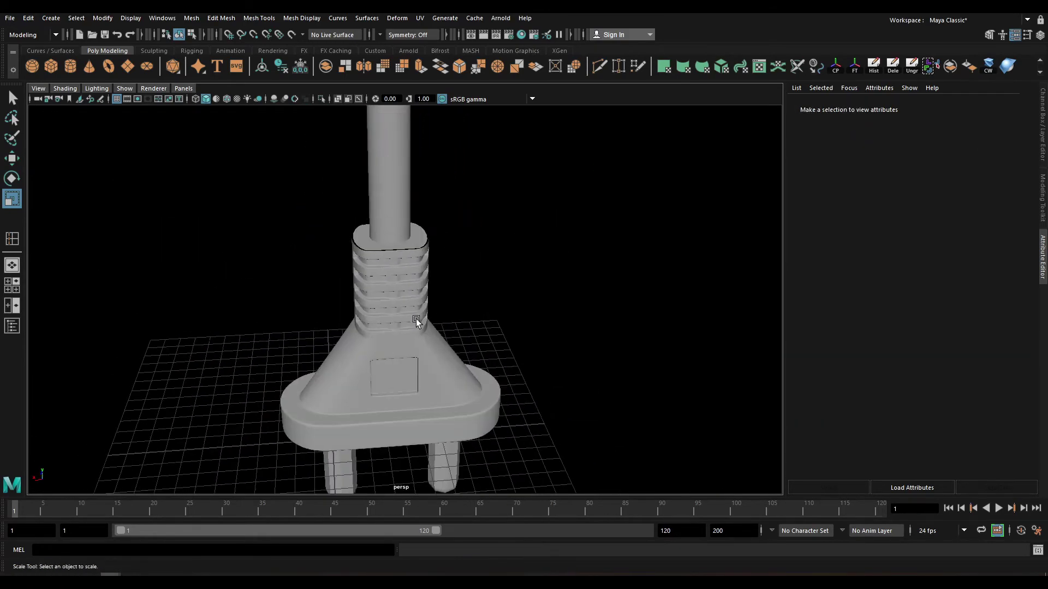
pyautogui.click(428, 439)
pyautogui.click(449, 329)
# Try a cut across the plug base, then cancel back to the Move tool.
pyautogui.click(349, 291)
pyautogui.keyDown('alt'); pyautogui.moveTo(349, 290); pyautogui.dragTo(421, 329); pyautogui.keyUp('alt')
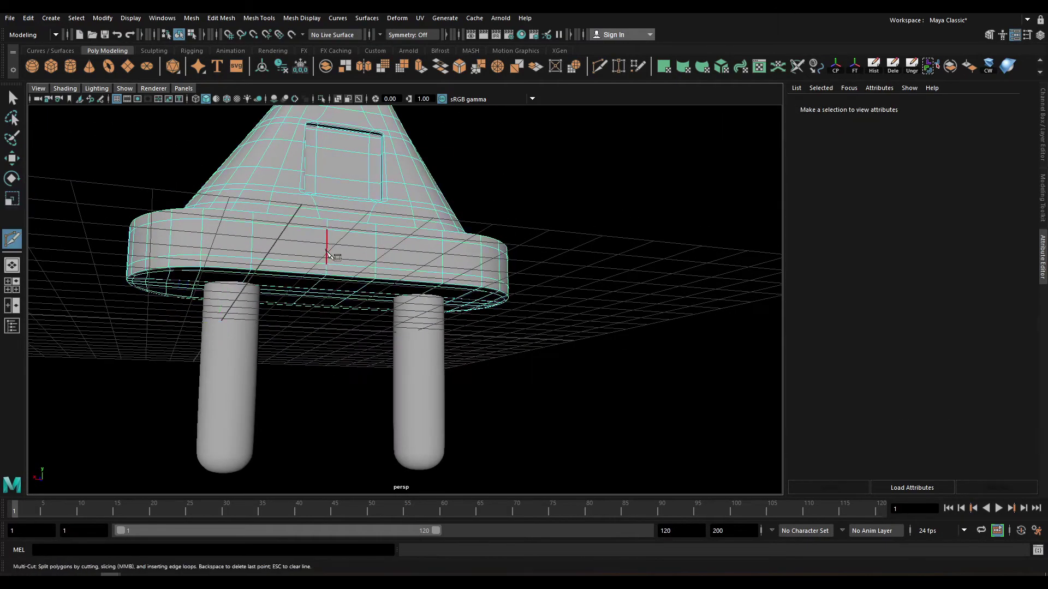
pyautogui.click(376, 251)
pyautogui.press('w')
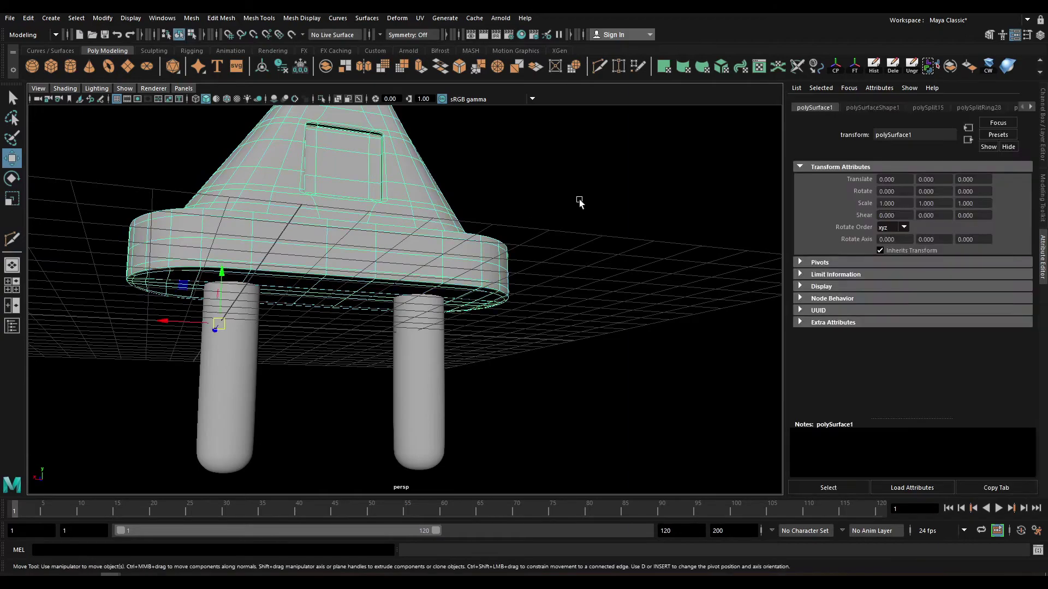
# Select the pins (pCylinder6) and lower them to Translate Y -0.598.
pyautogui.click(577, 199)
pyautogui.moveTo(577, 199)
pyautogui.keyDown('alt'); pyautogui.mouseDown()
pyautogui.moveTo(323, 265)
pyautogui.moveTo(270, 251)
pyautogui.moveTo(269, 285)
pyautogui.moveTo(457, 365)
pyautogui.mouseUp(); pyautogui.keyUp('alt')
pyautogui.click(307, 266)
pyautogui.click(457, 365)
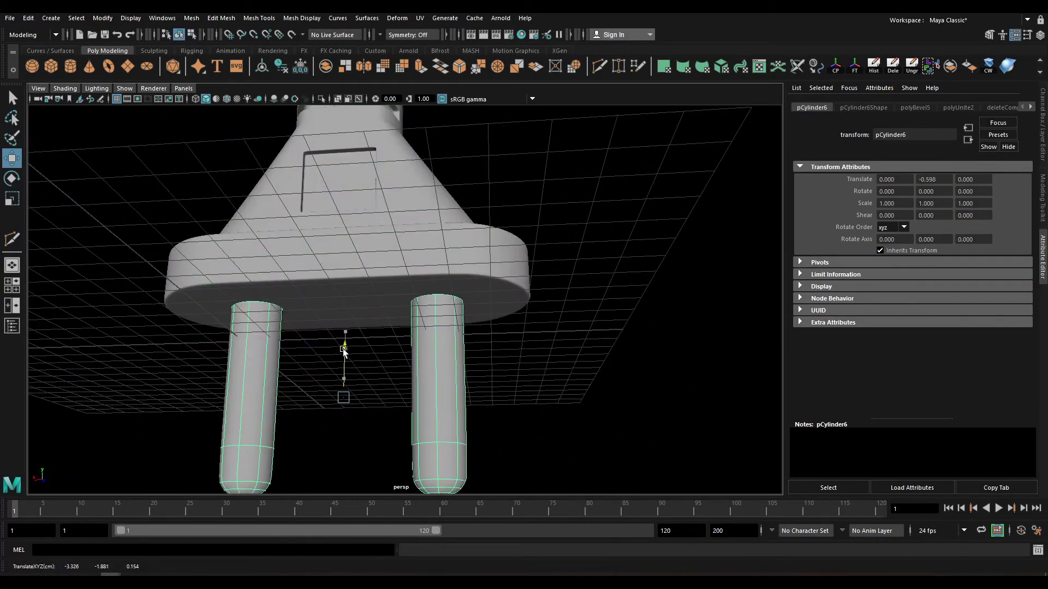
pyautogui.click(579, 325)
pyautogui.moveTo(579, 326)
pyautogui.keyDown('alt'); pyautogui.mouseDown()
pyautogui.moveTo(426, 311)
pyautogui.moveTo(428, 354)
pyautogui.moveTo(428, 338)
pyautogui.mouseUp(); pyautogui.keyUp('alt')
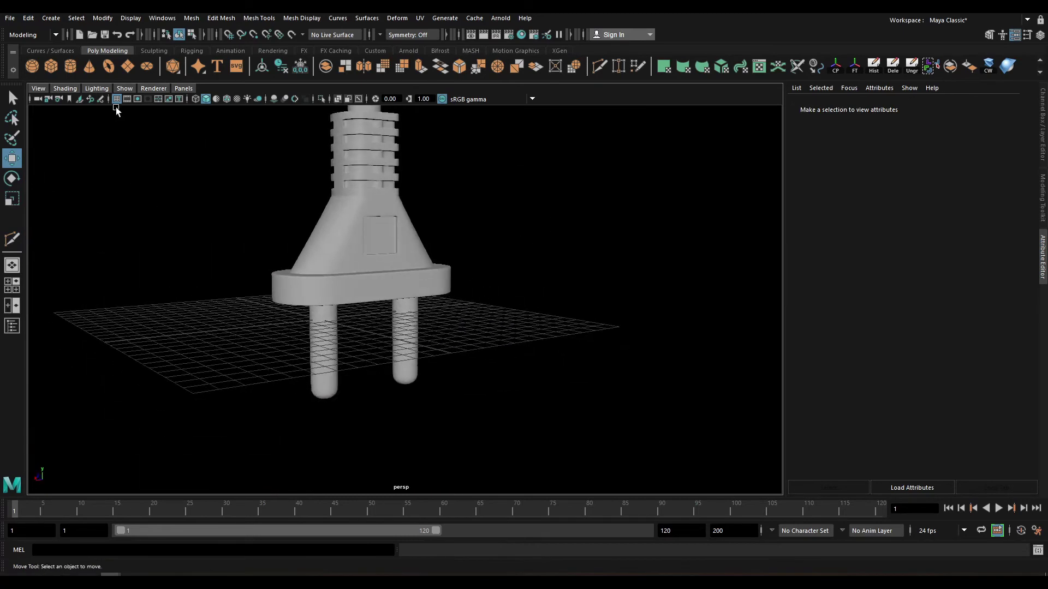
# Hide the ground grid and delete the old cord.
pyautogui.click(116, 100)
pyautogui.scroll(3, 408, 309)
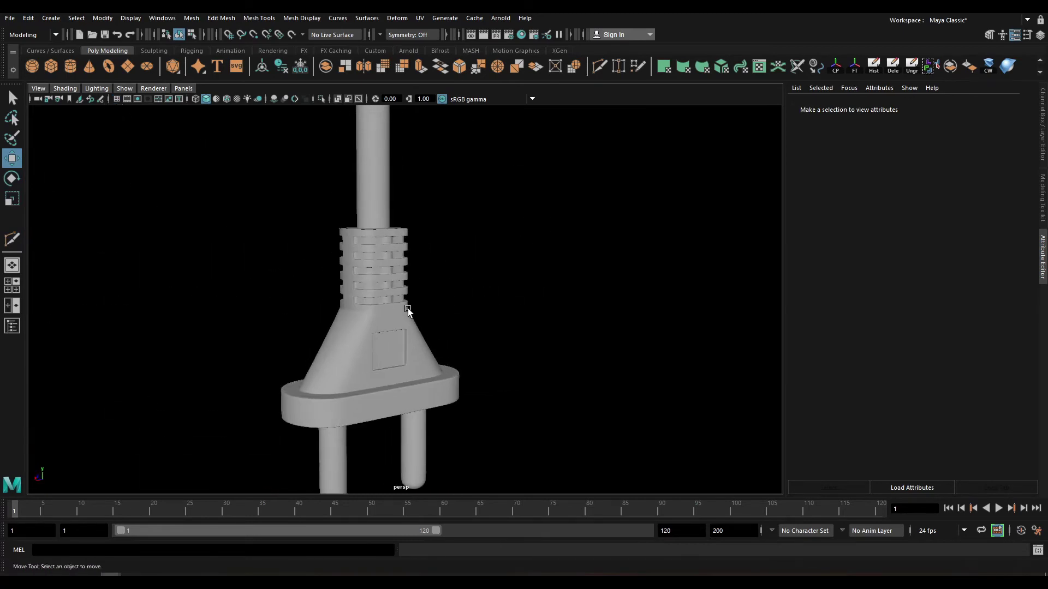
pyautogui.scroll(-1, 409, 316)
pyautogui.scroll(5, 411, 322)
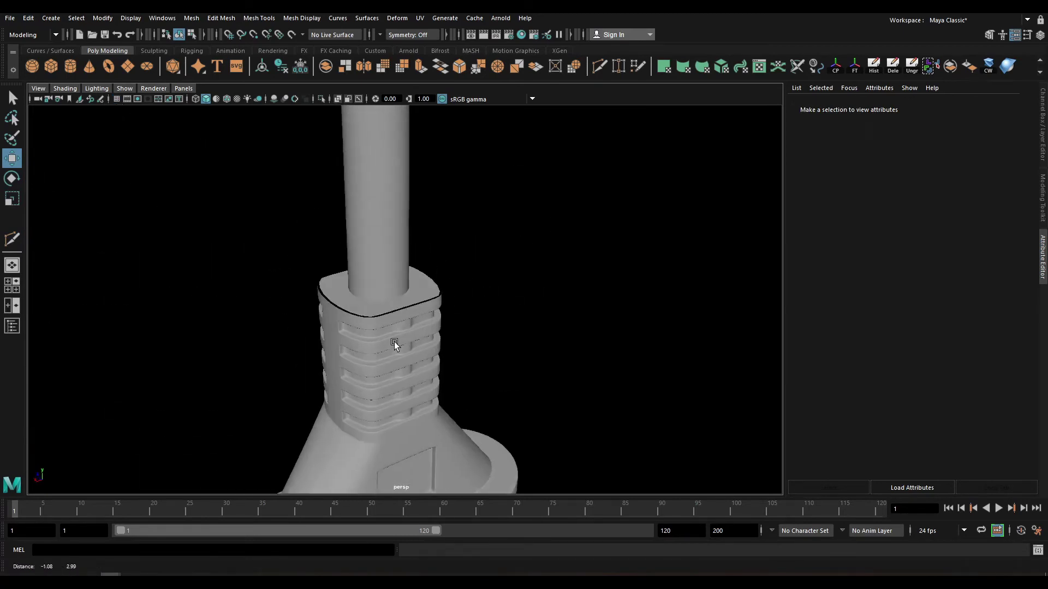
pyautogui.click(385, 241)
pyautogui.press('Delete')
pyautogui.click(384, 323)
pyautogui.scroll(3, 384, 323)
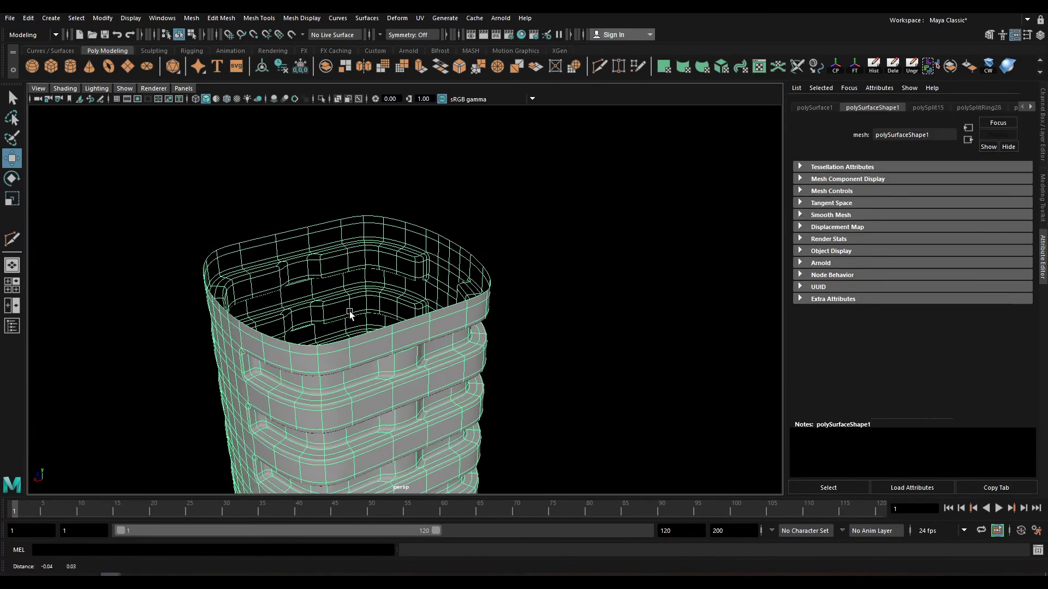
pyautogui.scroll(2, 346, 311)
pyautogui.click(346, 309)
# Extrude the grip's top rim loop with thickness -0.47, then extrude again and circularize it.
pyautogui.press('1')
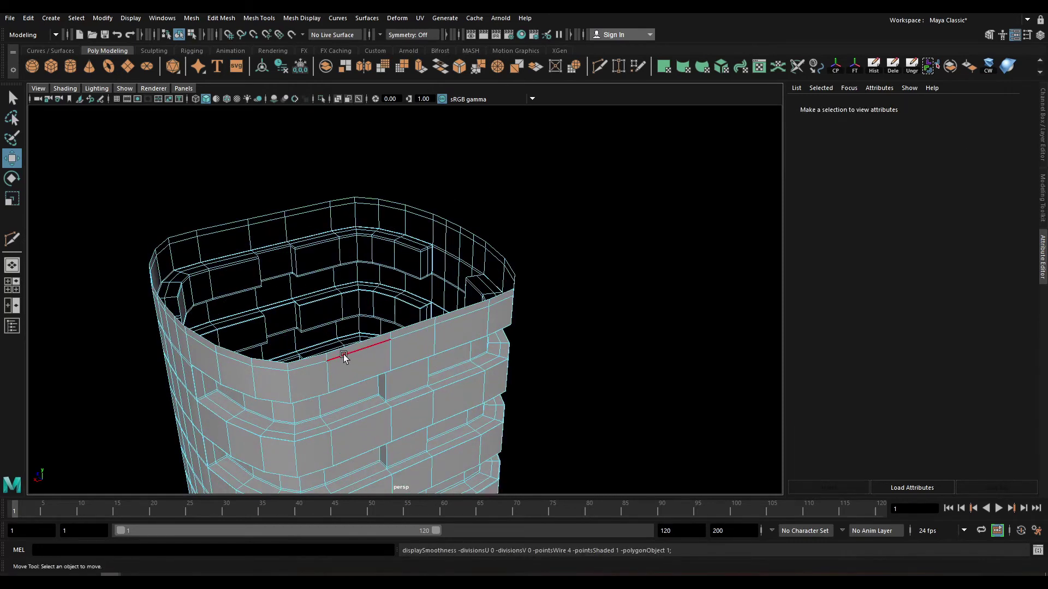
pyautogui.doubleClick(360, 342)
pyautogui.hotkey('ctrl', 'e')
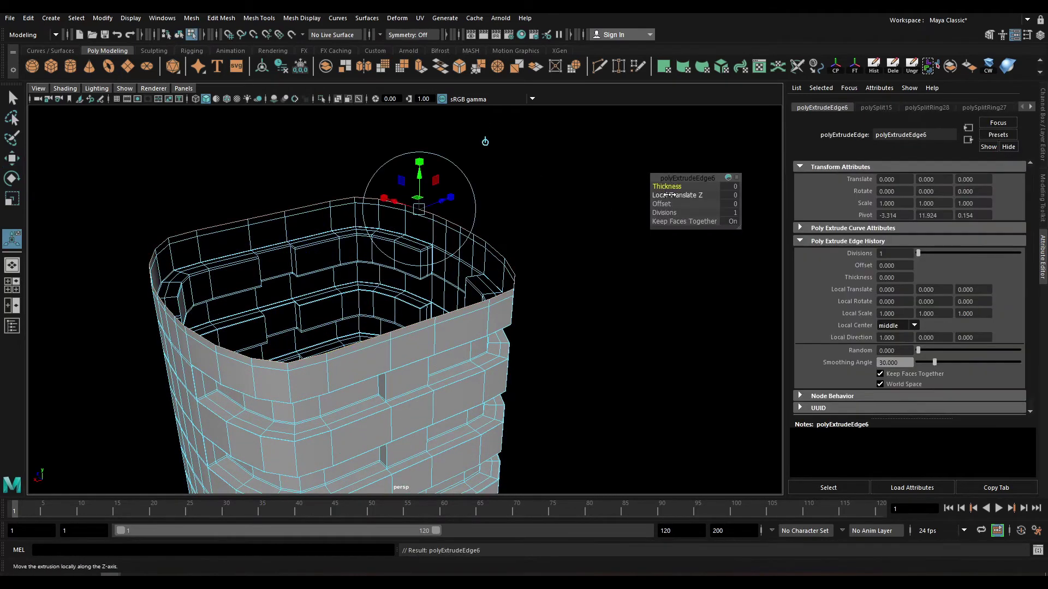
pyautogui.moveTo(667, 186); pyautogui.dragTo(641, 195)
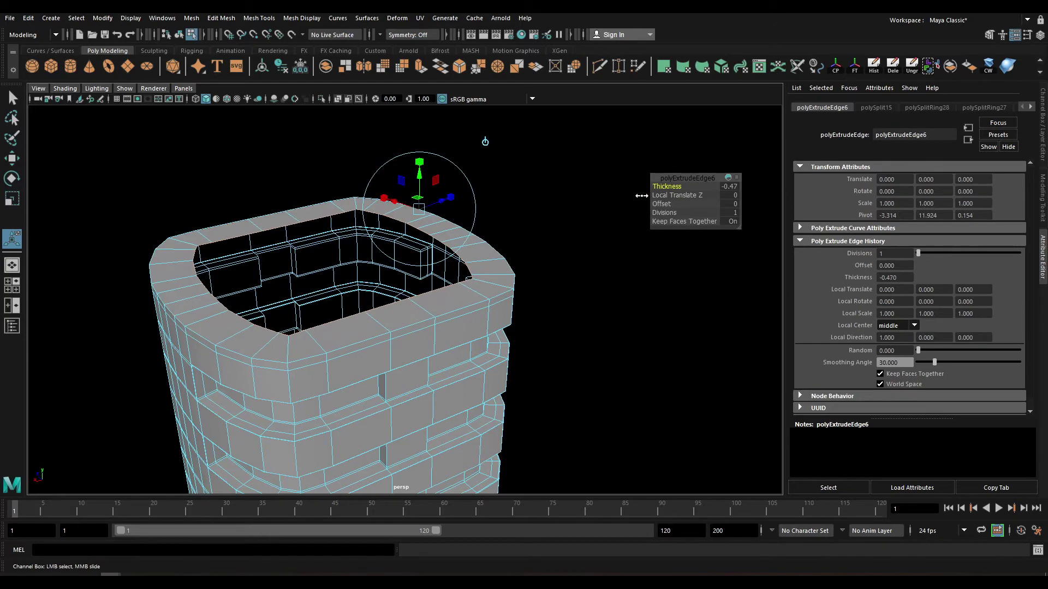
pyautogui.hotkey('ctrl', 'e')
pyautogui.keyDown('shift'); pyautogui.moveTo(521, 158); pyautogui.dragTo(513, 255, button='right'); pyautogui.keyUp('shift')
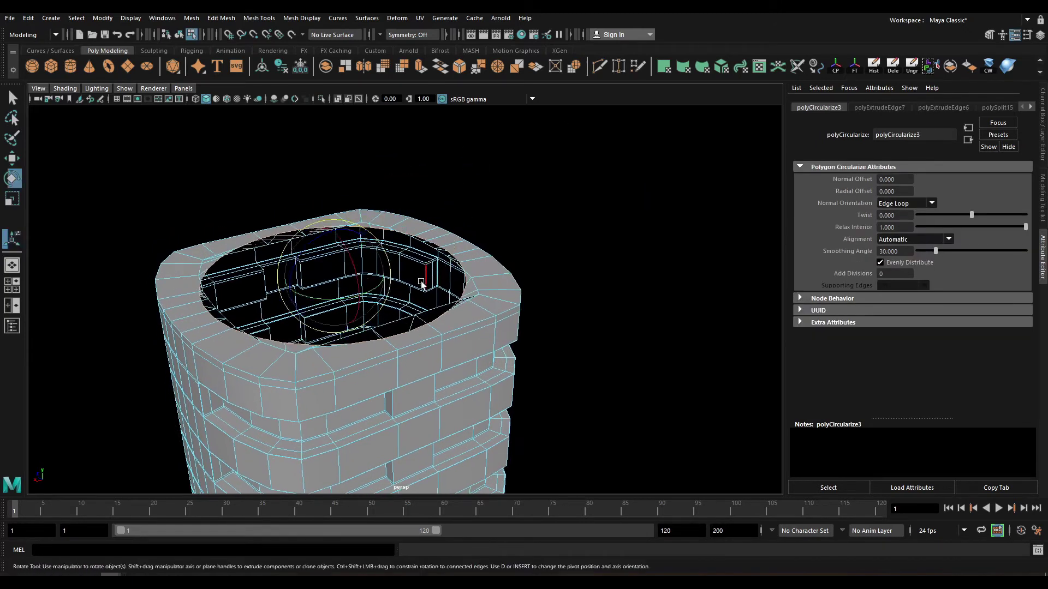
# Shrink the circular opening and twist it to about -2.769.
pyautogui.press('r')
pyautogui.moveTo(335, 276)
pyautogui.mouseDown()
pyautogui.moveTo(273, 315)
pyautogui.moveTo(295, 355)
pyautogui.mouseUp()
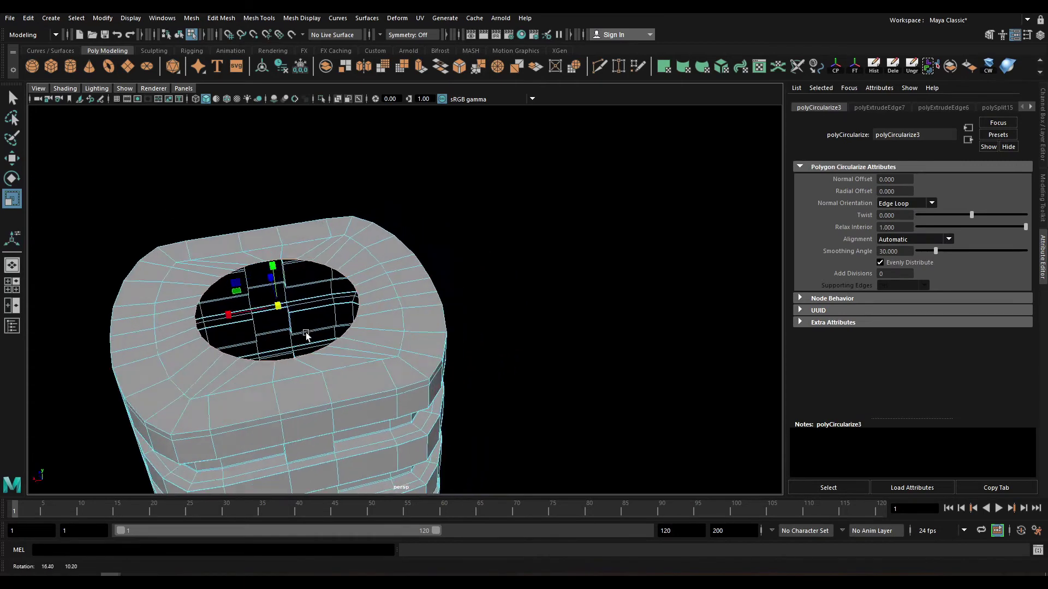
pyautogui.moveTo(971, 214); pyautogui.dragTo(970, 215)
pyautogui.keyDown('alt'); pyautogui.moveTo(371, 327); pyautogui.dragTo(371, 207); pyautogui.keyUp('alt')
# Pull the opening up into a tall cable tube and bevel the tube-grip junction loop.
pyautogui.press('w')
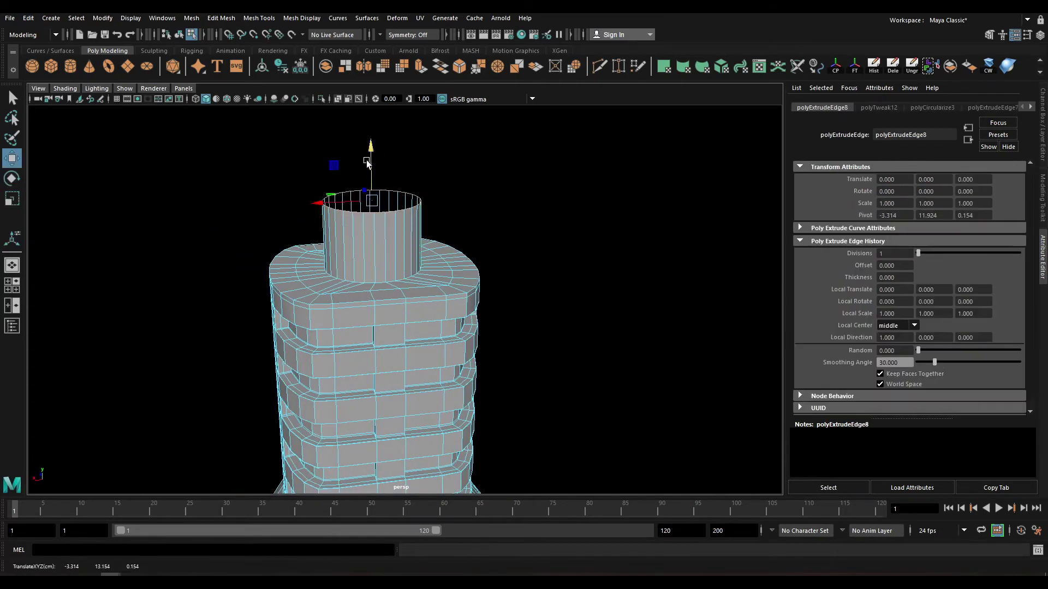
pyautogui.scroll(-3, 372, 218)
pyautogui.moveTo(388, 257); pyautogui.dragTo(388, 231)
pyautogui.scroll(3, 389, 230)
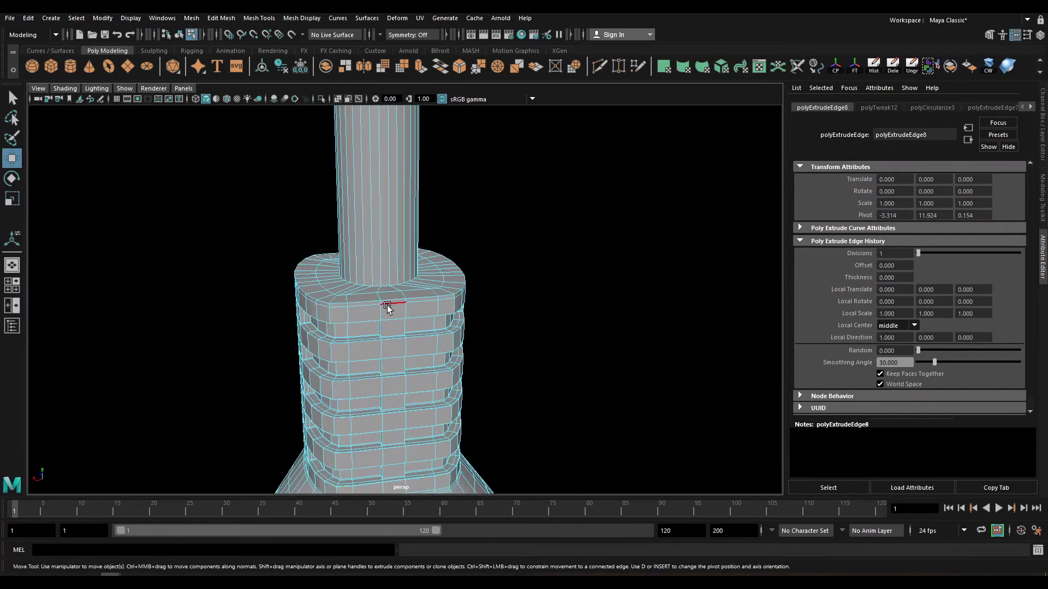
pyautogui.doubleClick(387, 285)
pyautogui.hotkey('ctrl', 'b')
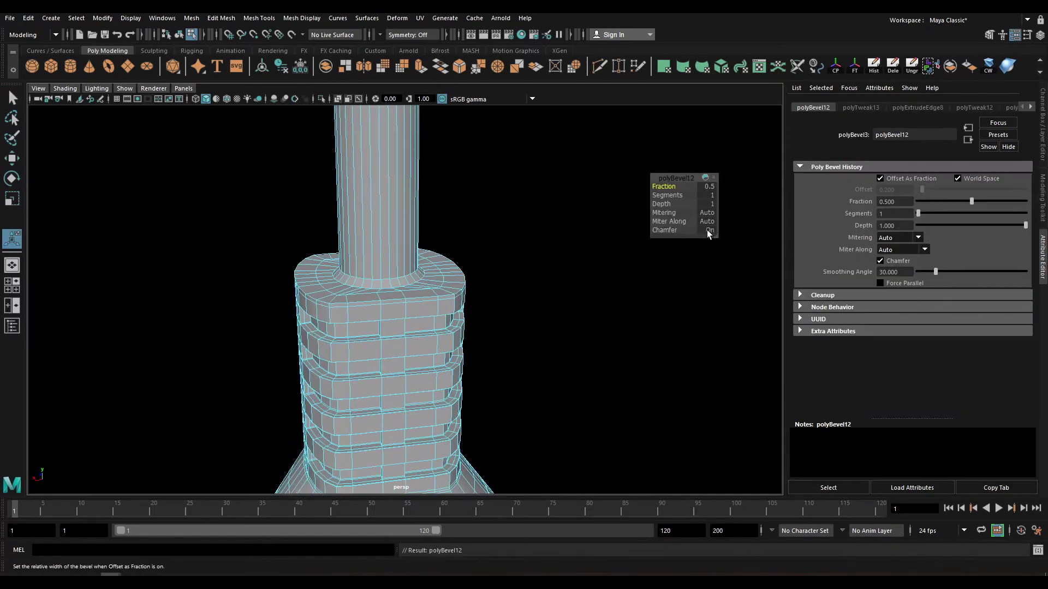
# Turn chamfer off on the junction bevel and cut an edge loop into the cable tube.
pyautogui.click(708, 231)
pyautogui.keyDown('shift'); pyautogui.moveTo(373, 227); pyautogui.dragTo(365, 176, button='right'); pyautogui.keyUp('shift')
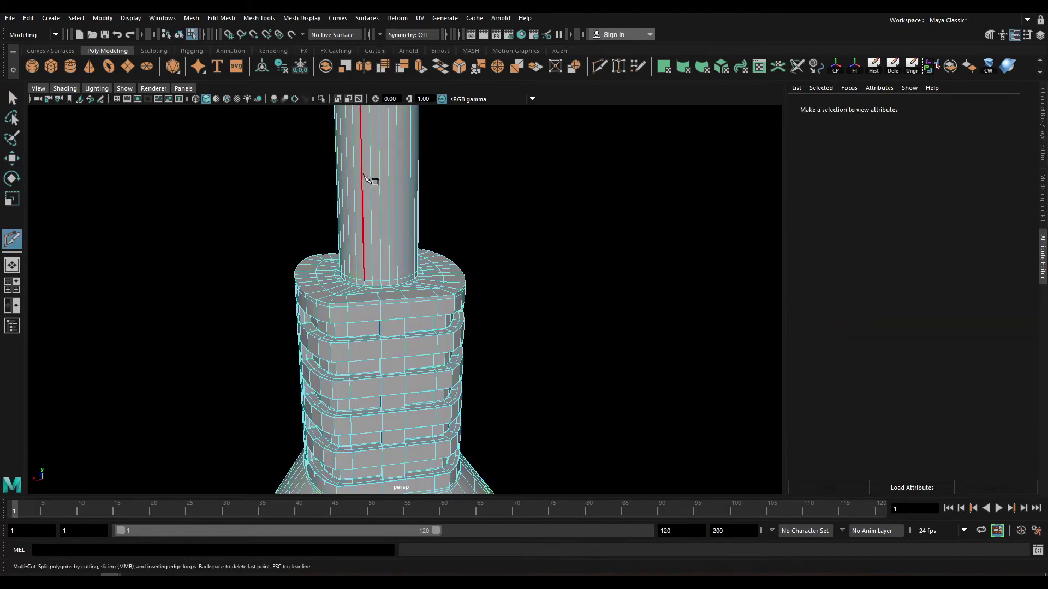
pyautogui.keyDown('ctrl'); pyautogui.click(371, 170); pyautogui.keyUp('ctrl')
pyautogui.scroll(-3, 371, 174)
pyautogui.keyDown('alt'); pyautogui.moveTo(371, 175); pyautogui.dragTo(375, 229, button='middle'); pyautogui.keyUp('alt')
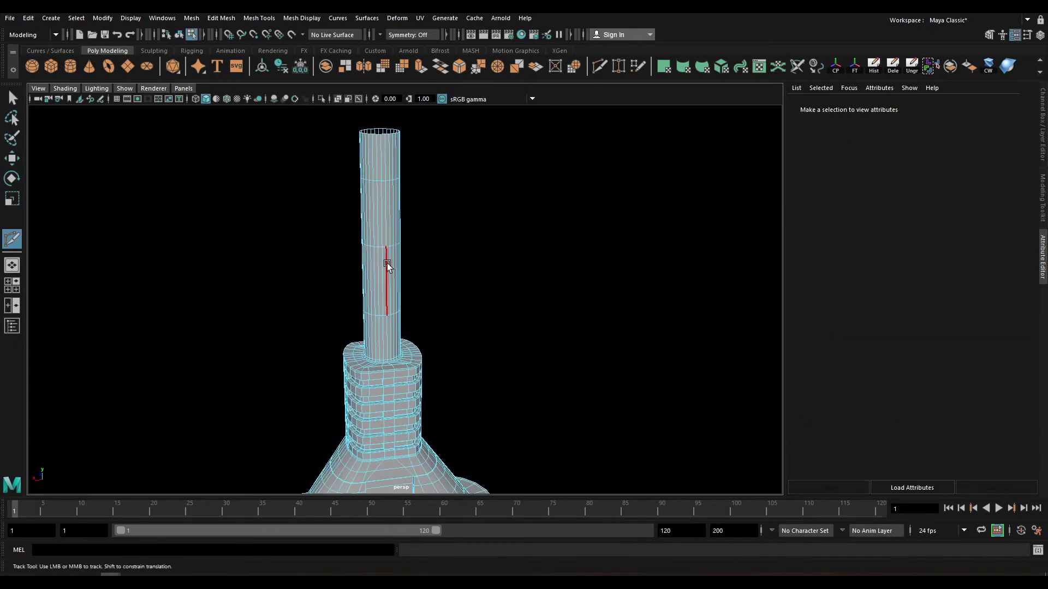
pyautogui.press('w')
# Orbit in on the grip's top with the plug mesh selected, ready for edge loop insertion.
pyautogui.click(438, 256)
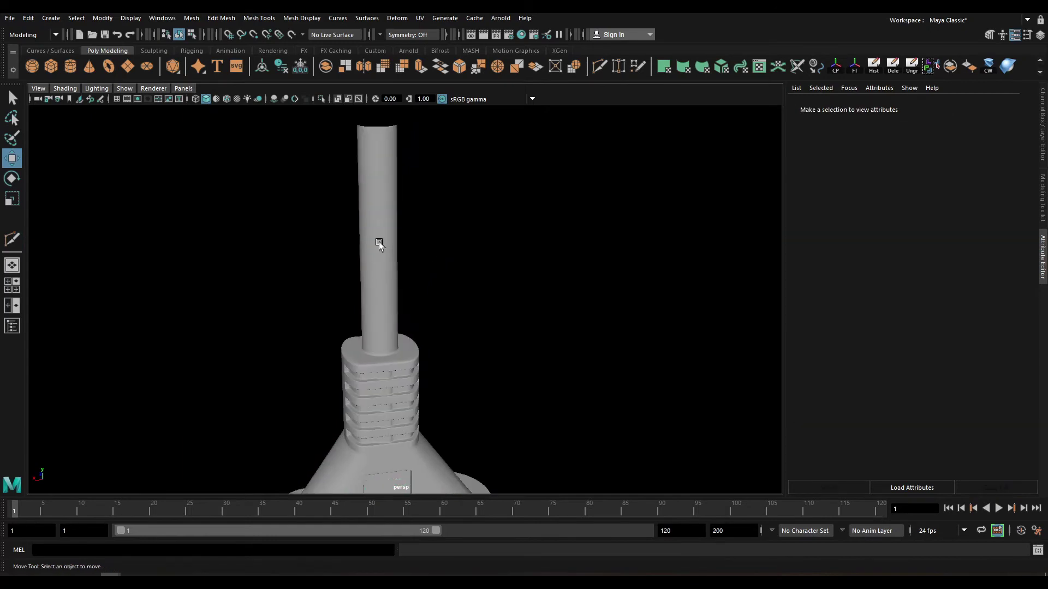
pyautogui.keyDown('alt'); pyautogui.moveTo(379, 241); pyautogui.dragTo(466, 316); pyautogui.keyUp('alt')
pyautogui.scroll(3, 400, 306)
pyautogui.click(400, 306)
pyautogui.keyDown('alt'); pyautogui.moveTo(400, 306); pyautogui.dragTo(384, 346); pyautogui.keyUp('alt')
pyautogui.scroll(3, 384, 310)
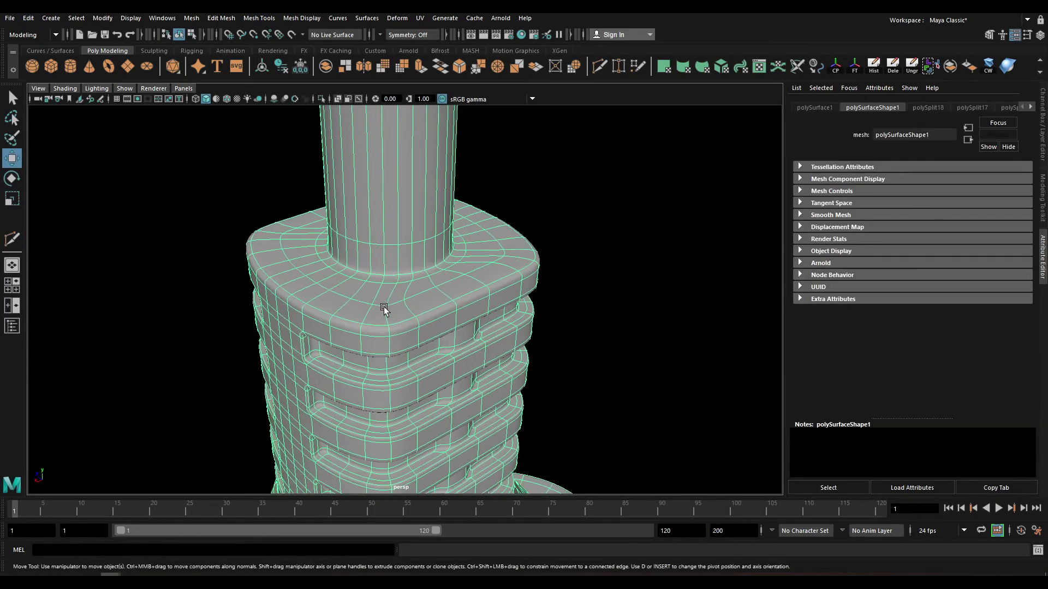
pyautogui.keyDown('shift'); pyautogui.moveTo(383, 309); pyautogui.dragTo(365, 323, button='right'); pyautogui.keyUp('shift')
# Add an edge loop along the grip's top rim and adjust it through the edge operations menu.
pyautogui.click(365, 320)
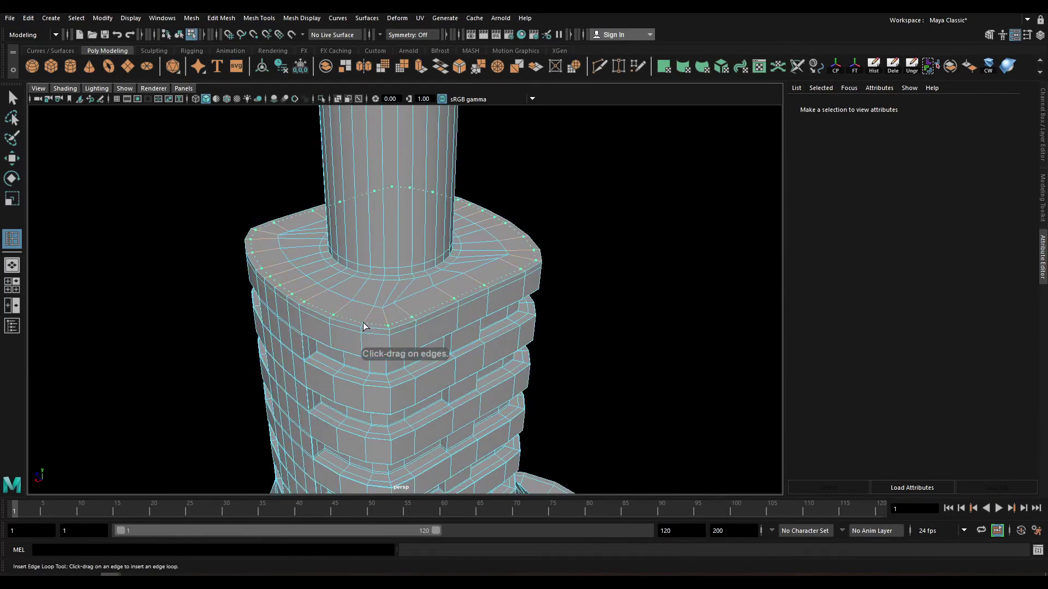
pyautogui.press('w')
pyautogui.doubleClick(374, 311)
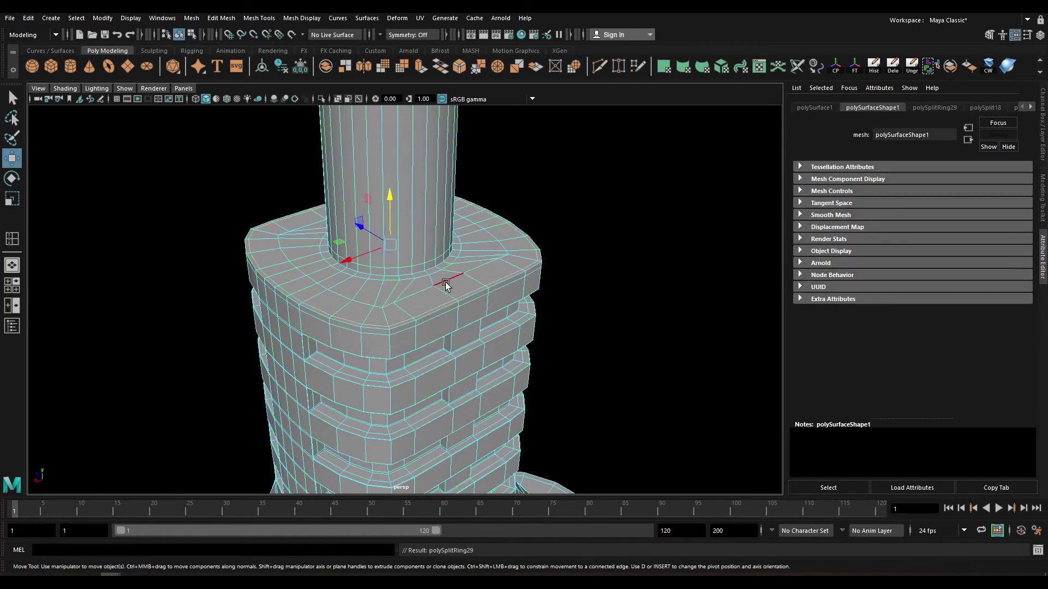
pyautogui.keyDown('shift'); pyautogui.moveTo(442, 282); pyautogui.dragTo(436, 377, button='right'); pyautogui.keyUp('shift')
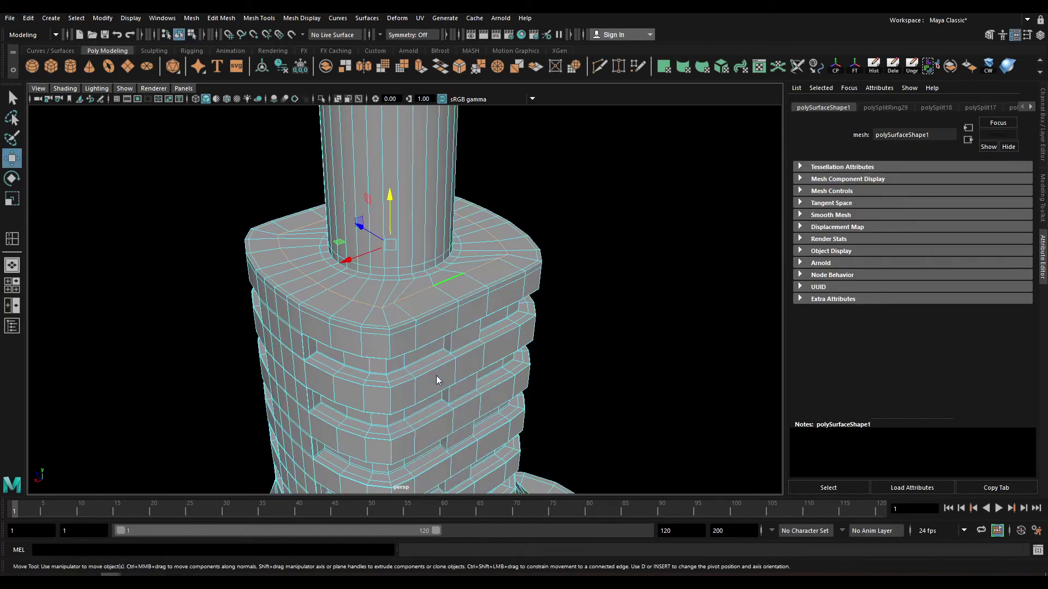
pyautogui.press('w')
pyautogui.click(557, 214)
pyautogui.press('3')
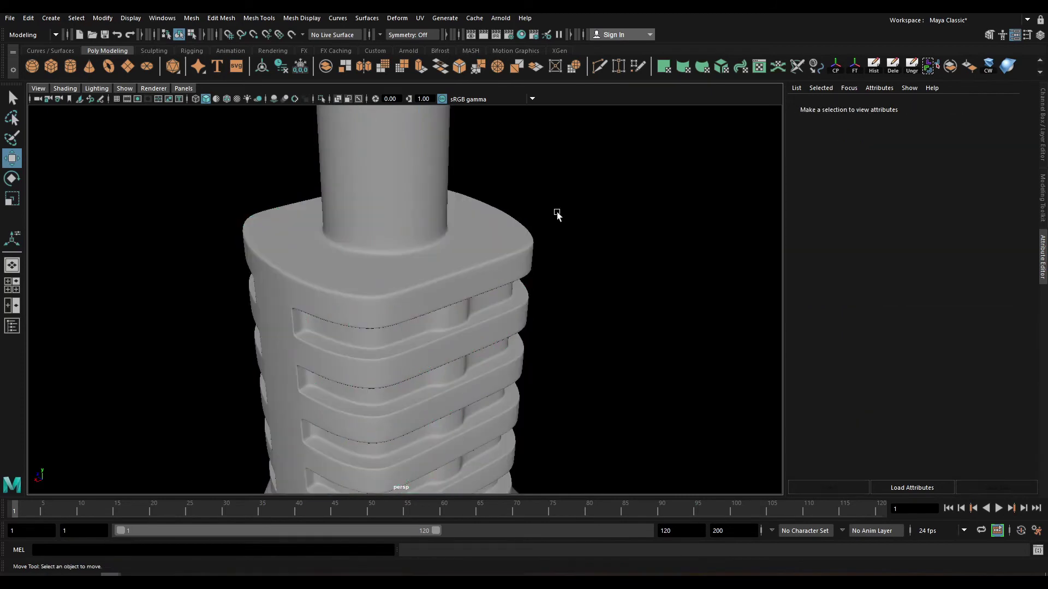
# Insert support edge loops into a grip rib and along its shelf in cage view.
pyautogui.scroll(3, 453, 256)
pyautogui.scroll(-5, 461, 281)
pyautogui.click(417, 246)
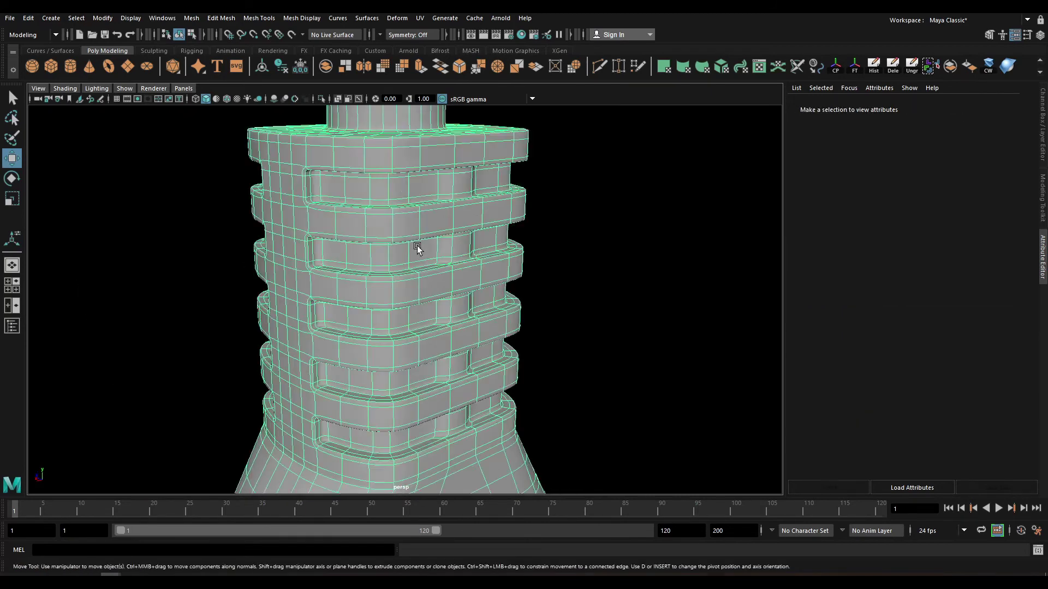
pyautogui.scroll(5, 469, 264)
pyautogui.press('1')
pyautogui.keyDown('shift'); pyautogui.moveTo(480, 333); pyautogui.dragTo(489, 326, button='right'); pyautogui.keyUp('shift')
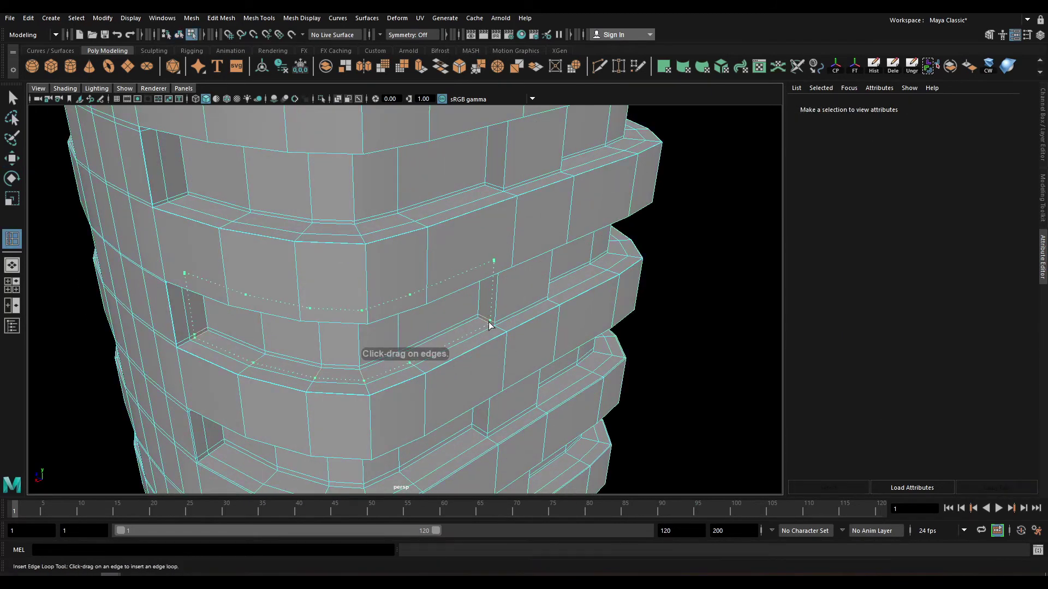
pyautogui.click(491, 326)
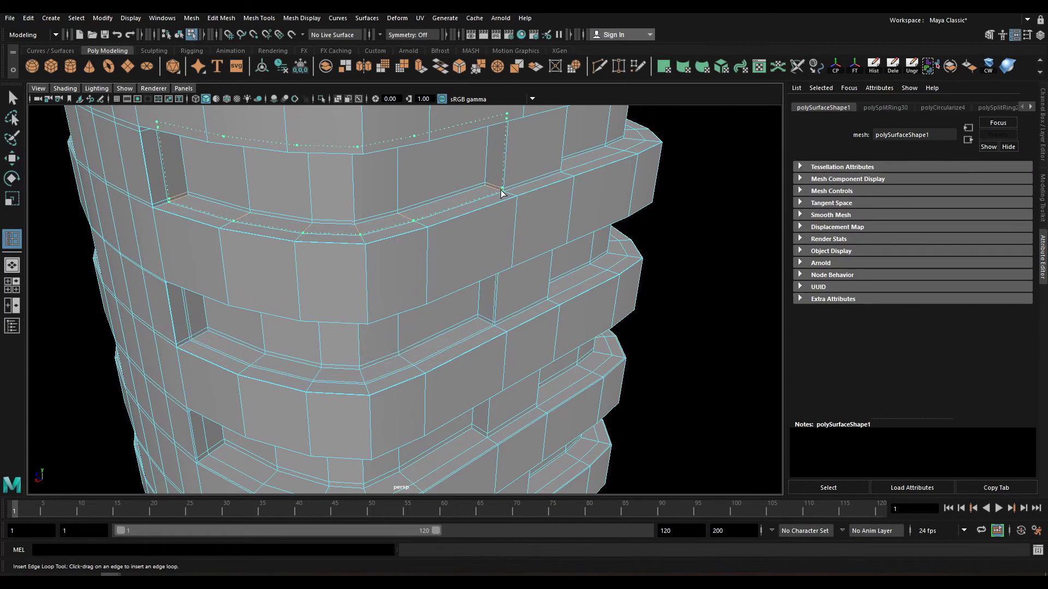
pyautogui.click(480, 322)
pyautogui.scroll(5, 227, 349)
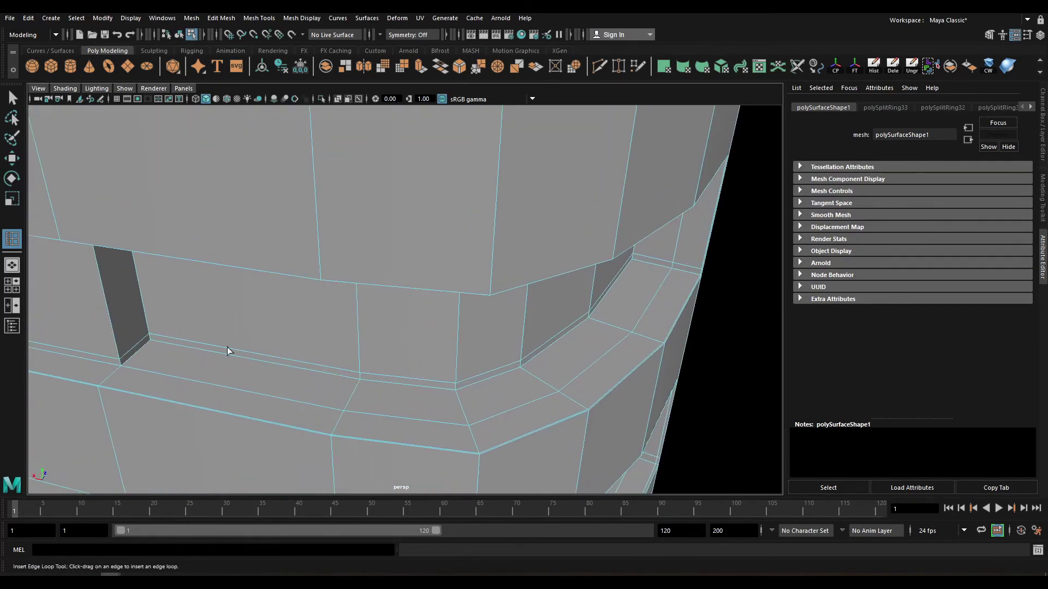
pyautogui.keyDown('alt'); pyautogui.moveTo(144, 263); pyautogui.dragTo(181, 242, button='middle'); pyautogui.keyUp('alt')
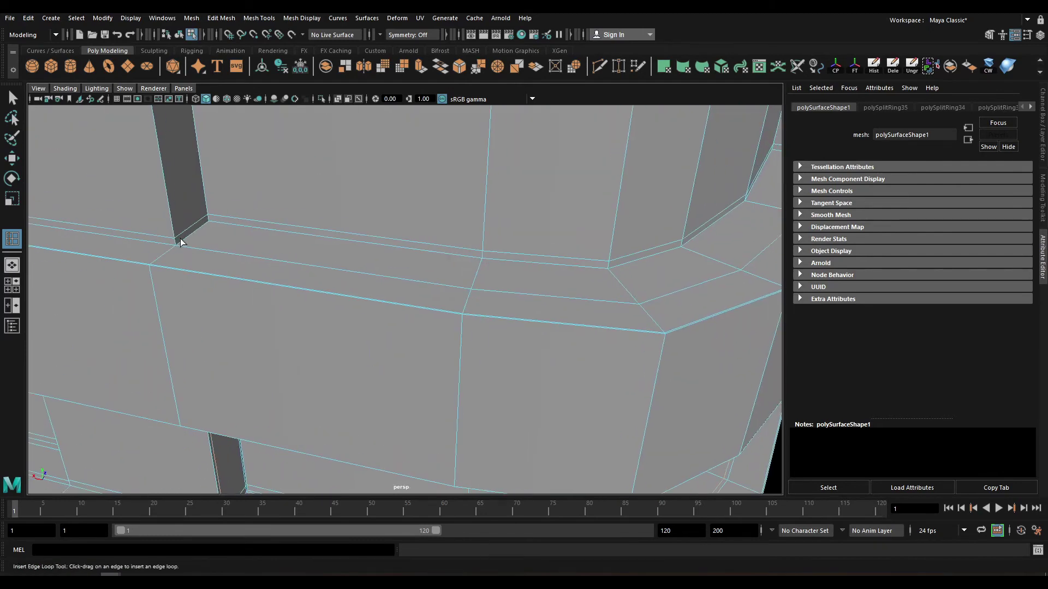
# Orbit out to view the whole grip and reselect the plug body mesh.
pyautogui.press('w')
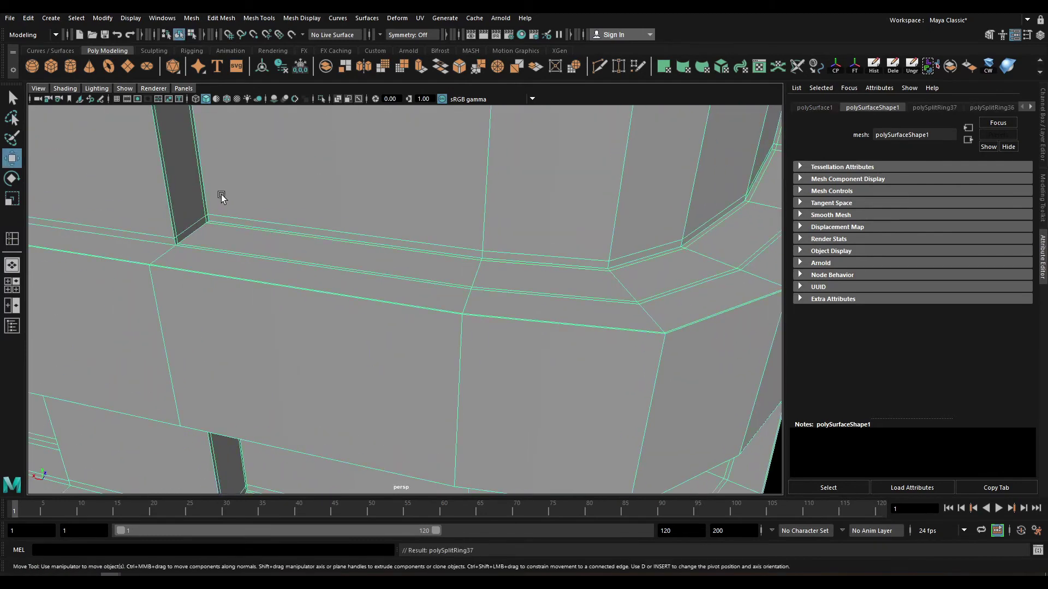
pyautogui.scroll(-10, 328, 246)
pyautogui.click(598, 248)
pyautogui.moveTo(599, 247)
pyautogui.keyDown('alt'); pyautogui.mouseDown()
pyautogui.moveTo(417, 300)
pyautogui.moveTo(376, 251)
pyautogui.mouseUp(); pyautogui.keyUp('alt')
pyautogui.click(381, 311)
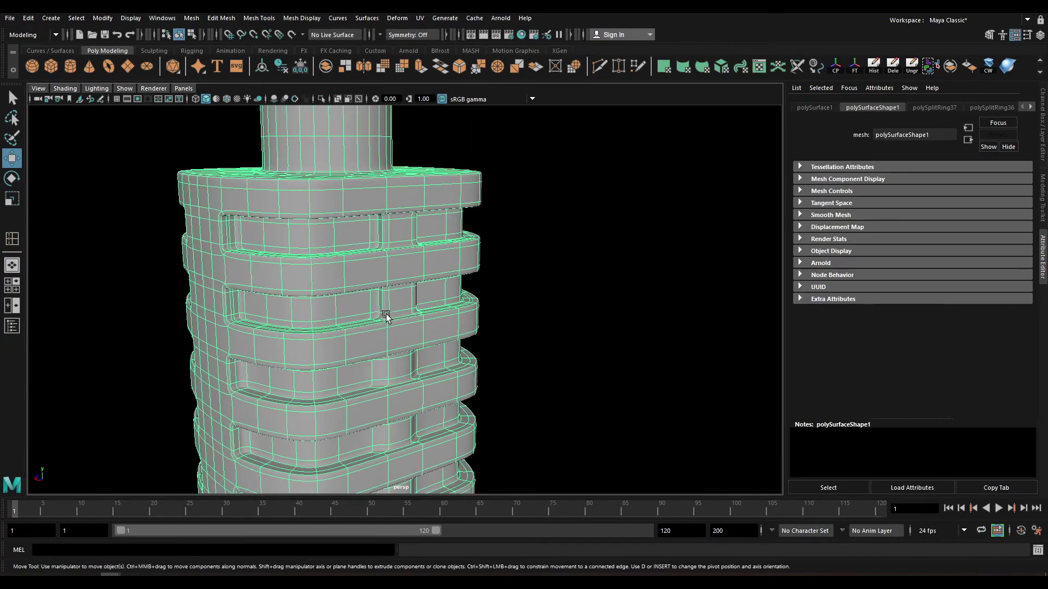
pyautogui.scroll(3, 382, 311)
pyautogui.scroll(3, 405, 339)
pyautogui.scroll(-2, 390, 350)
pyautogui.scroll(-2, 393, 355)
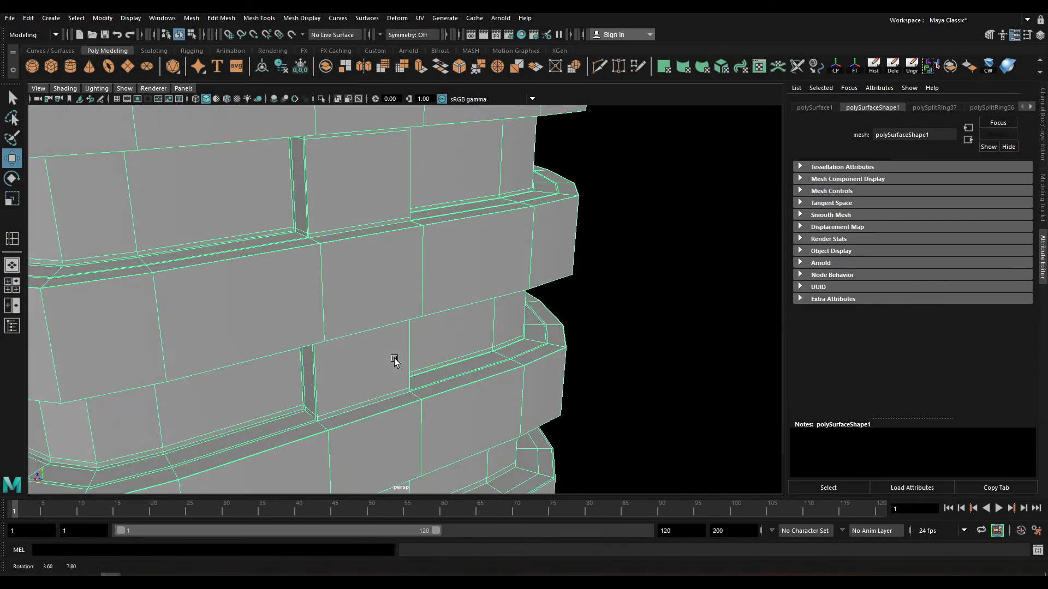
pyautogui.scroll(-5, 407, 338)
pyautogui.scroll(6, 423, 300)
# Add support loops along the shelf edge, beside the recess and near its corner.
pyautogui.keyDown('shift'); pyautogui.moveTo(427, 282); pyautogui.dragTo(450, 307, button='right'); pyautogui.keyUp('shift')
pyautogui.scroll(3, 474, 279)
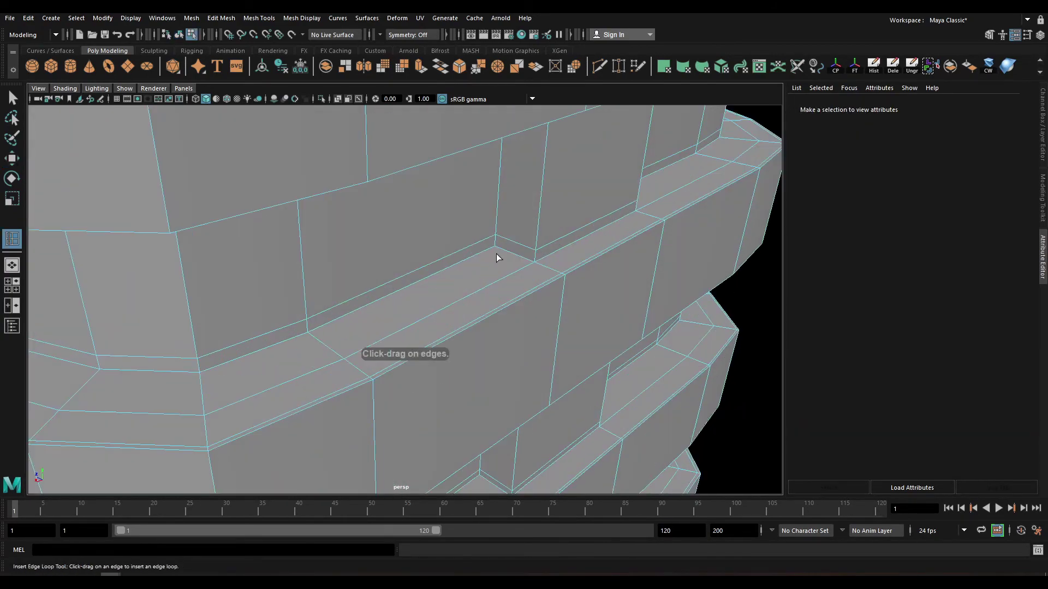
pyautogui.click(509, 254)
pyautogui.scroll(-2, 447, 362)
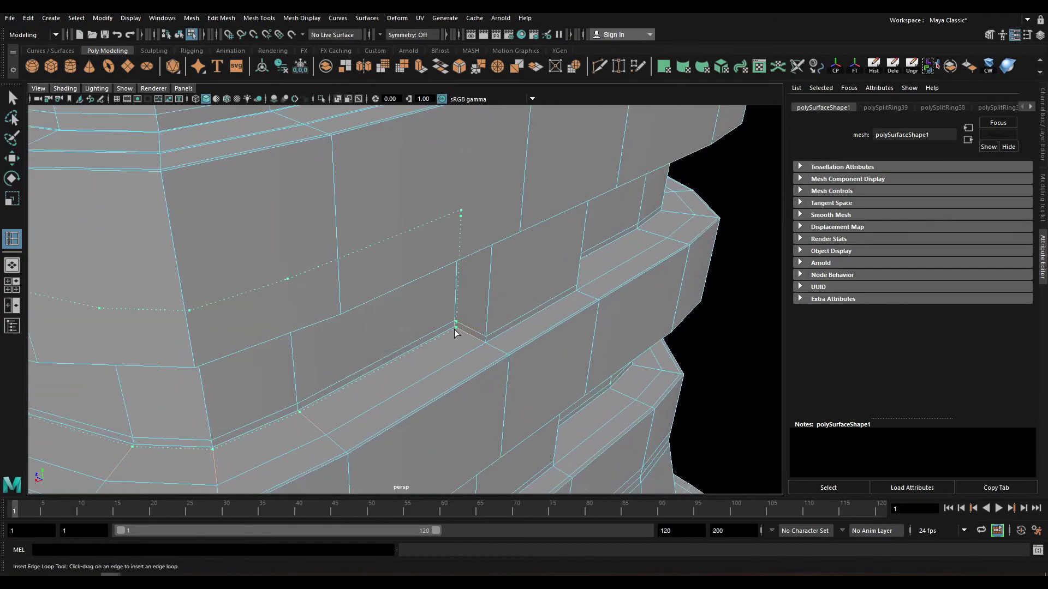
pyautogui.click(483, 344)
pyautogui.keyDown('alt'); pyautogui.moveTo(483, 345); pyautogui.dragTo(457, 397, button='middle'); pyautogui.keyUp('alt')
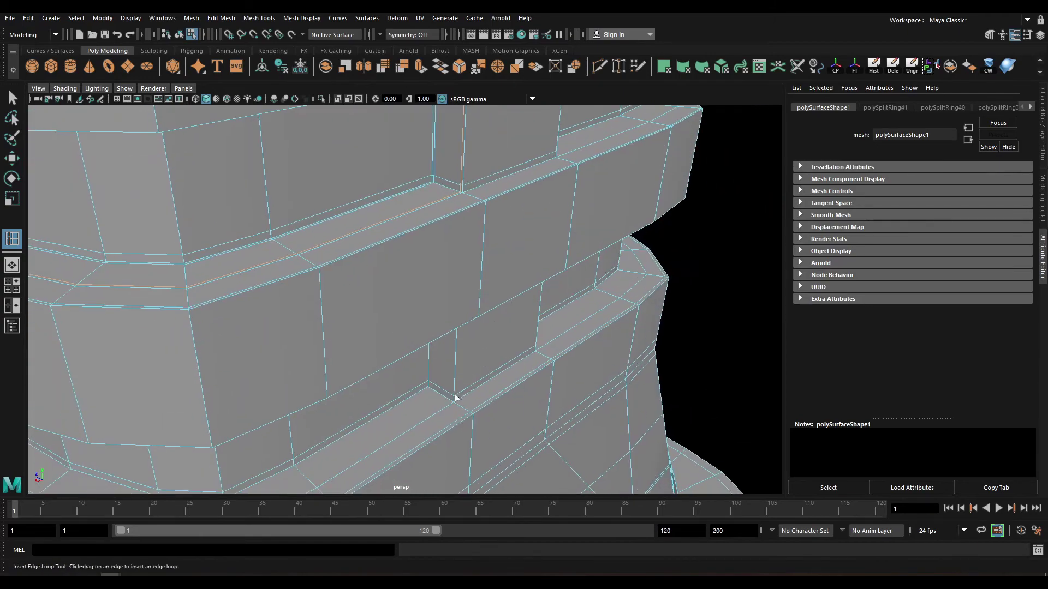
pyautogui.click(427, 389)
pyautogui.scroll(-2, 436, 376)
pyautogui.keyDown('alt'); pyautogui.moveTo(484, 358); pyautogui.dragTo(249, 324); pyautogui.keyUp('alt')
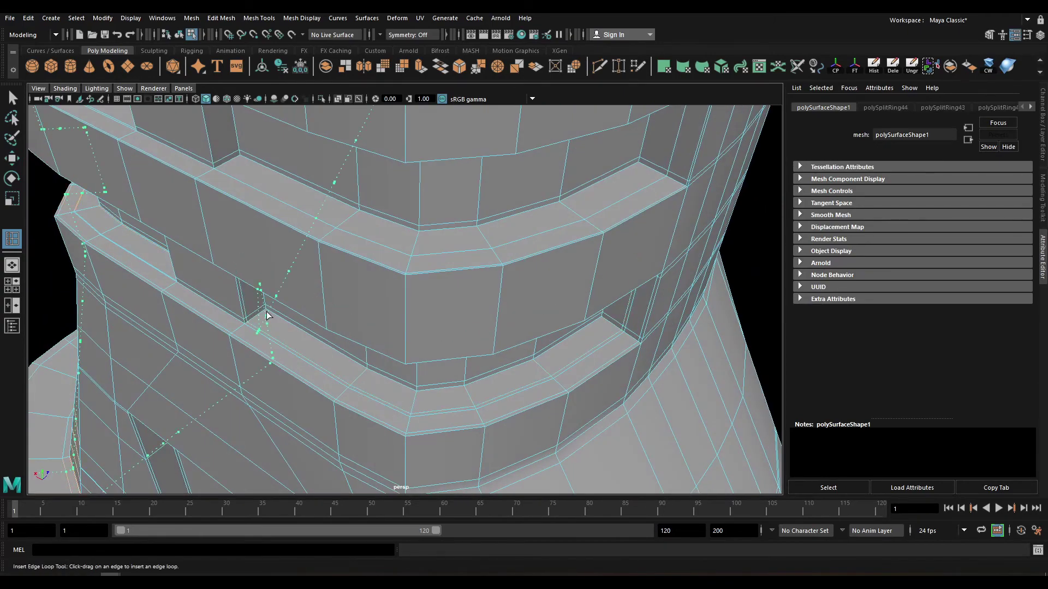
pyautogui.scroll(3, 268, 315)
# Add three tightening edge loops along the shelf edge.
pyautogui.click(302, 319)
pyautogui.moveTo(303, 319)
pyautogui.keyDown('alt'); pyautogui.mouseDown(button='middle')
pyautogui.moveTo(416, 310)
pyautogui.moveTo(419, 320)
pyautogui.mouseUp(button='middle'); pyautogui.keyUp('alt')
pyautogui.scroll(2, 322, 196)
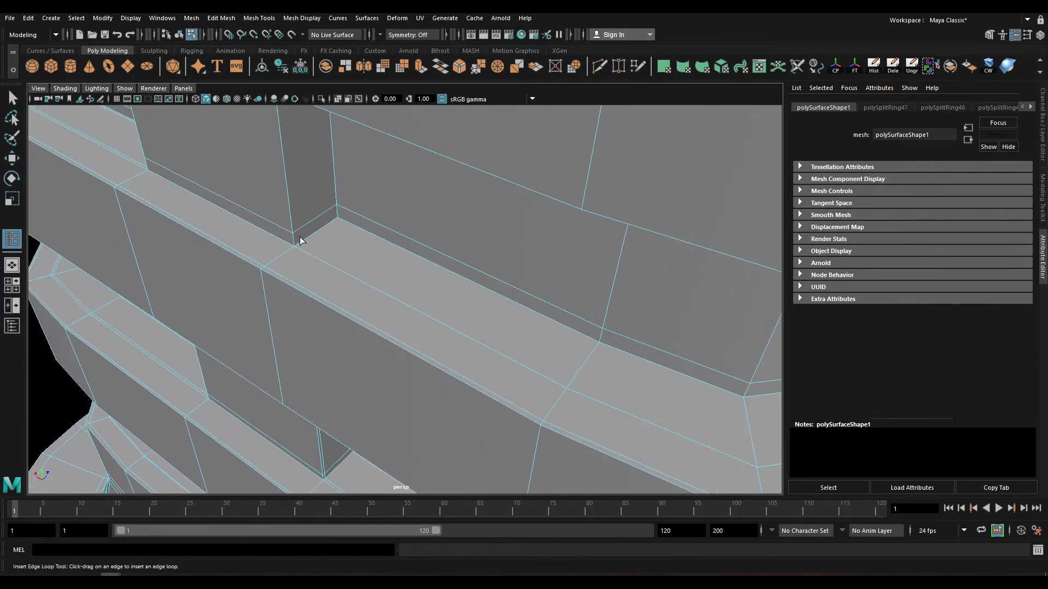
pyautogui.click(296, 248)
pyautogui.click(335, 220)
pyautogui.scroll(-3, 395, 184)
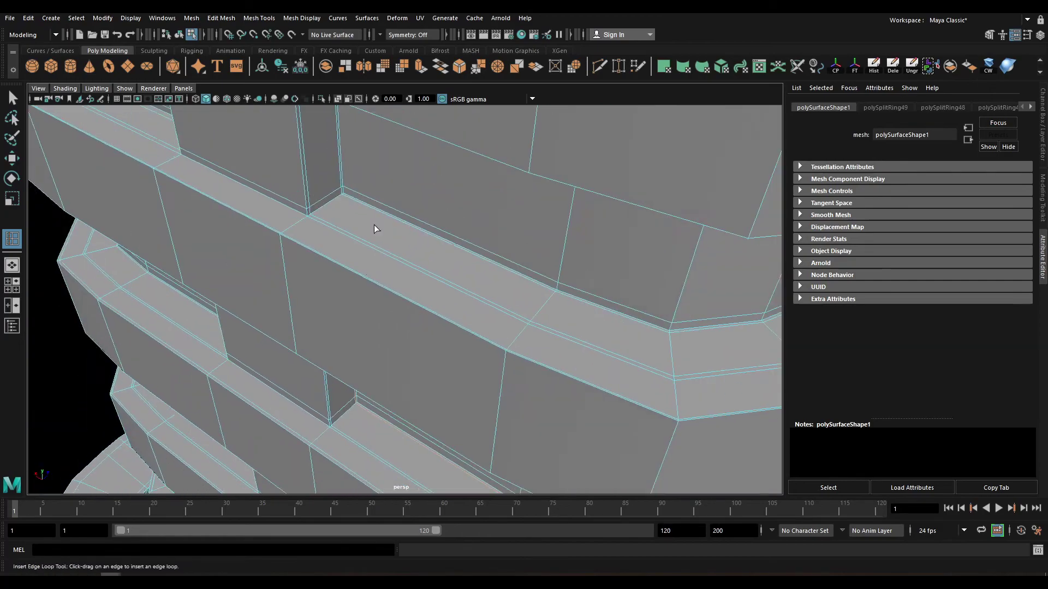
pyautogui.scroll(-3, 375, 225)
pyautogui.scroll(-2, 447, 253)
# Add support edge loops on the next shelf and at its recess corner.
pyautogui.keyDown('alt'); pyautogui.moveTo(426, 312); pyautogui.dragTo(445, 296); pyautogui.keyUp('alt')
pyautogui.scroll(3, 409, 264)
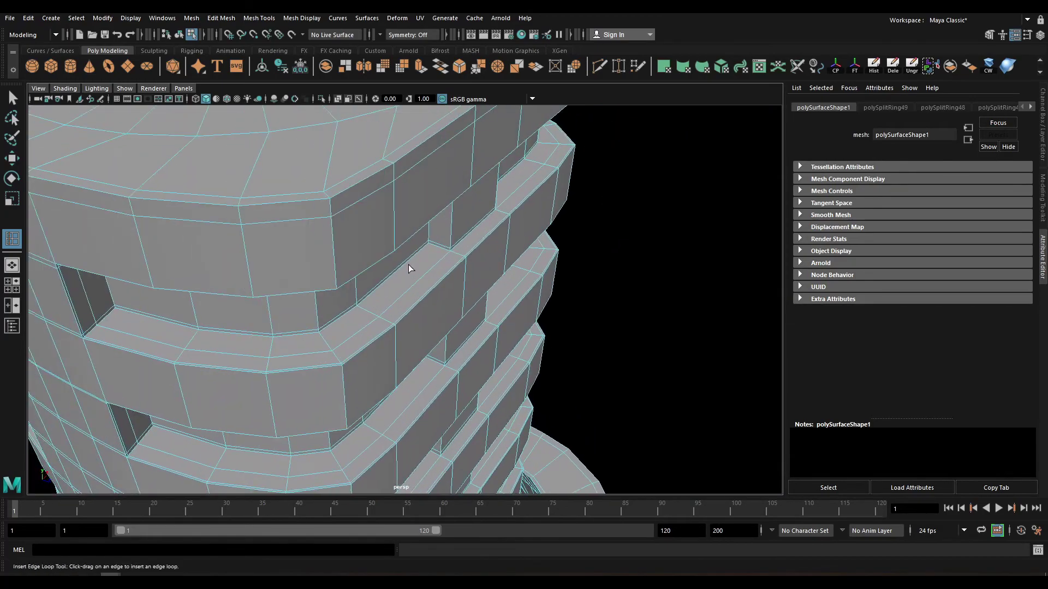
pyautogui.scroll(2, 441, 234)
pyautogui.click(460, 255)
pyautogui.scroll(-3, 436, 262)
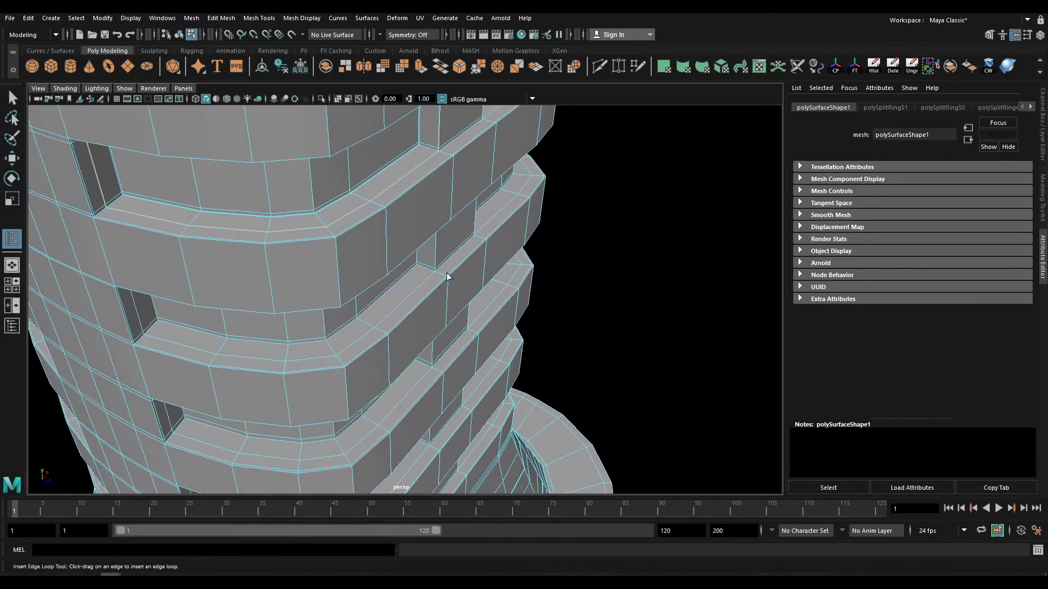
pyautogui.click(418, 267)
pyautogui.scroll(2, 420, 270)
pyautogui.scroll(2, 423, 275)
pyautogui.click(469, 236)
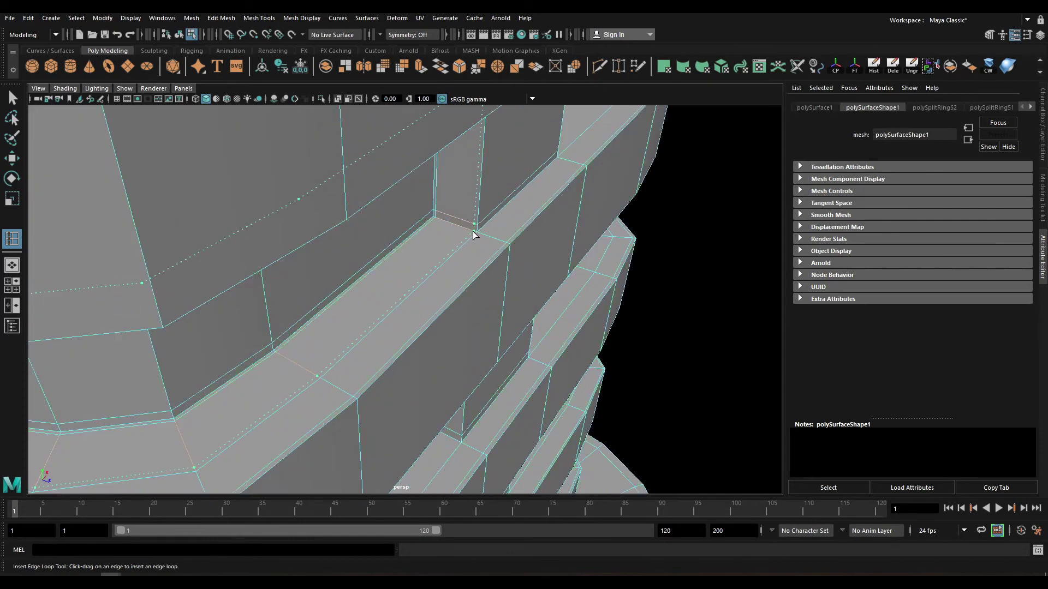
pyautogui.scroll(-2, 470, 232)
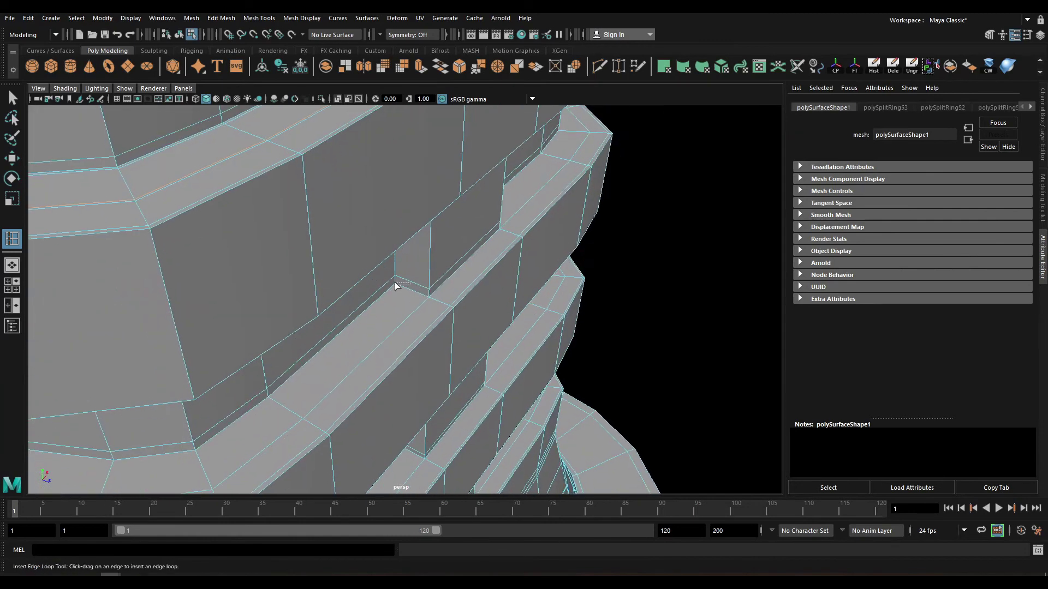
# Add support loops along the lower shelf and the ledge beside the recess.
pyautogui.click(425, 299)
pyautogui.scroll(-2, 450, 283)
pyautogui.scroll(2, 403, 297)
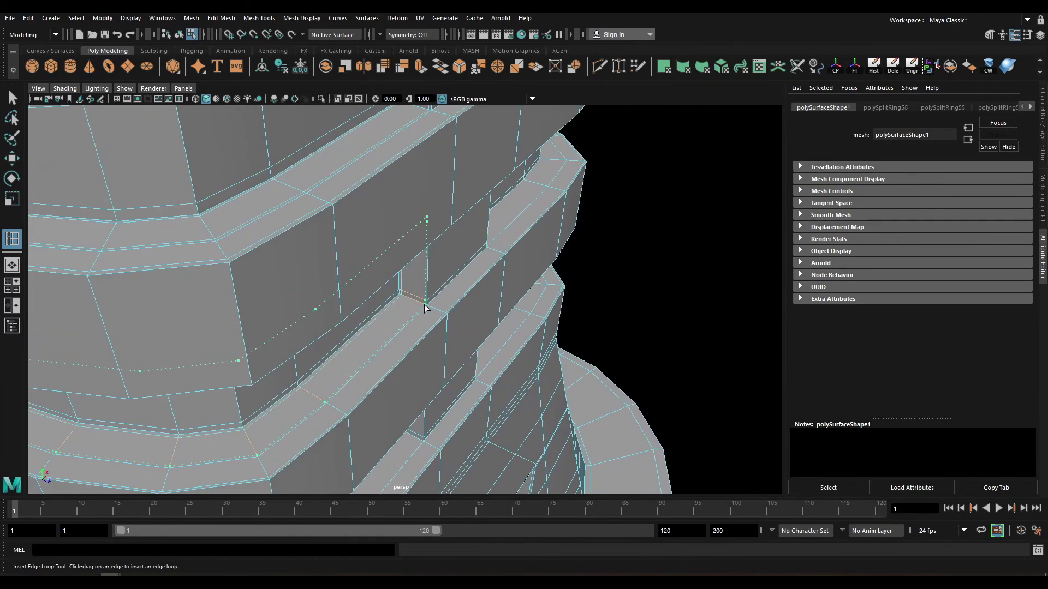
pyautogui.click(425, 301)
pyautogui.scroll(-2, 428, 312)
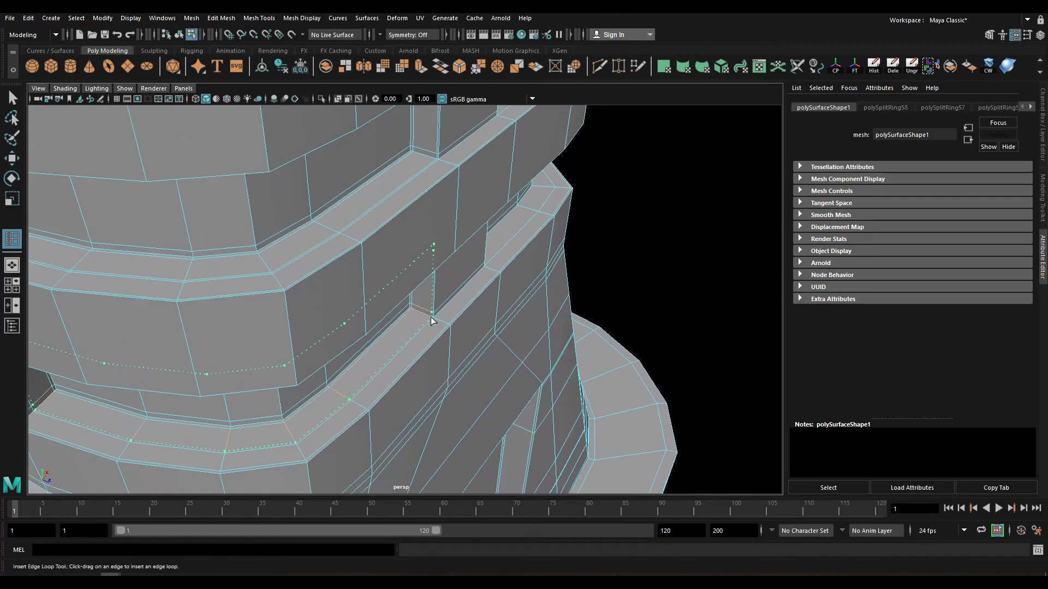
pyautogui.click(431, 321)
pyautogui.moveTo(431, 320)
pyautogui.keyDown('alt'); pyautogui.mouseDown()
pyautogui.moveTo(381, 298)
pyautogui.moveTo(367, 318)
pyautogui.moveTo(366, 296)
pyautogui.moveTo(394, 271)
pyautogui.mouseUp(); pyautogui.keyUp('alt')
# Insert edge loops around the ledge's recess corner and outer corner.
pyautogui.click(376, 298)
pyautogui.keyDown('alt'); pyautogui.moveTo(482, 248); pyautogui.dragTo(320, 231); pyautogui.keyUp('alt')
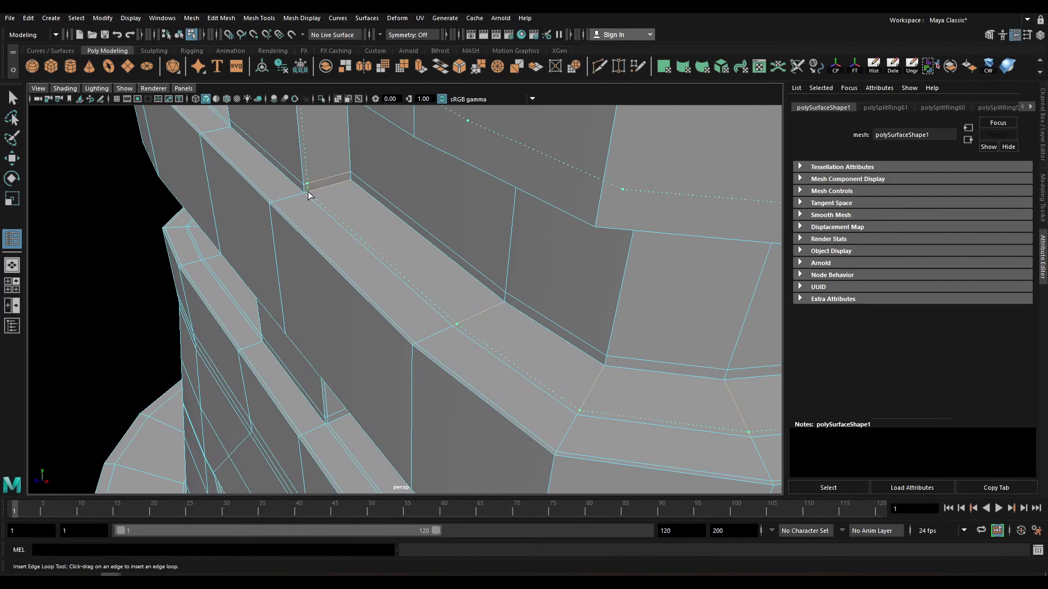
pyautogui.click(345, 181)
pyautogui.moveTo(400, 210)
pyautogui.keyDown('alt'); pyautogui.mouseDown()
pyautogui.moveTo(369, 215)
pyautogui.moveTo(331, 269)
pyautogui.moveTo(357, 271)
pyautogui.moveTo(391, 218)
pyautogui.moveTo(356, 234)
pyautogui.moveTo(402, 206)
pyautogui.mouseUp(); pyautogui.keyUp('alt')
pyautogui.click(367, 258)
pyautogui.click(337, 244)
pyautogui.press('w')
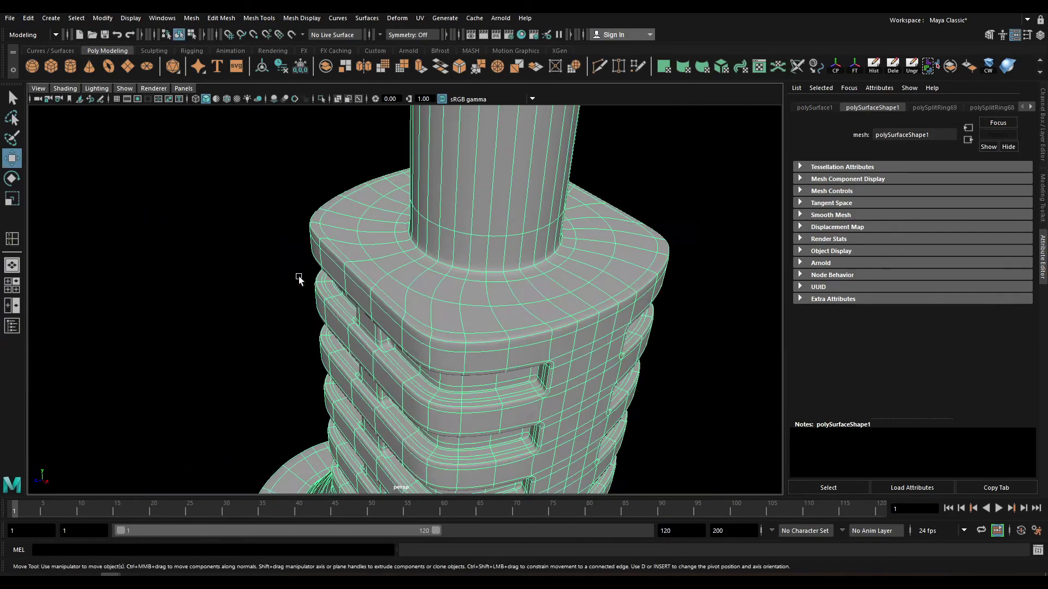
pyautogui.press('3')
pyautogui.keyDown('alt'); pyautogui.moveTo(300, 276); pyautogui.dragTo(646, 295); pyautogui.keyUp('alt')
pyautogui.scroll(-3, 533, 304)
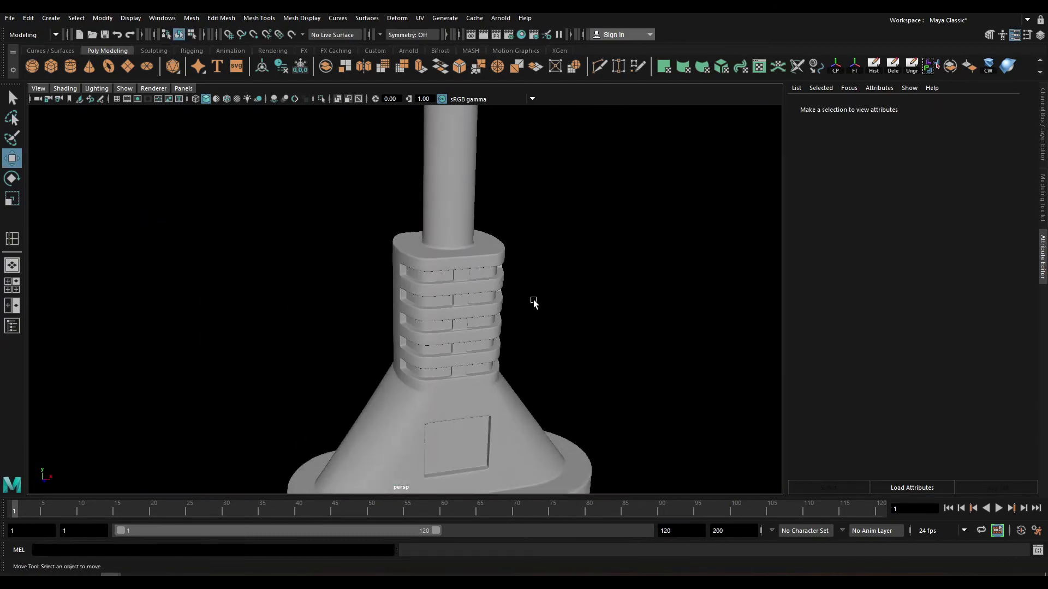
pyautogui.moveTo(533, 304)
pyautogui.keyDown('alt'); pyautogui.mouseDown()
pyautogui.moveTo(424, 318)
pyautogui.moveTo(370, 300)
pyautogui.moveTo(417, 293)
pyautogui.mouseUp(); pyautogui.keyUp('alt')
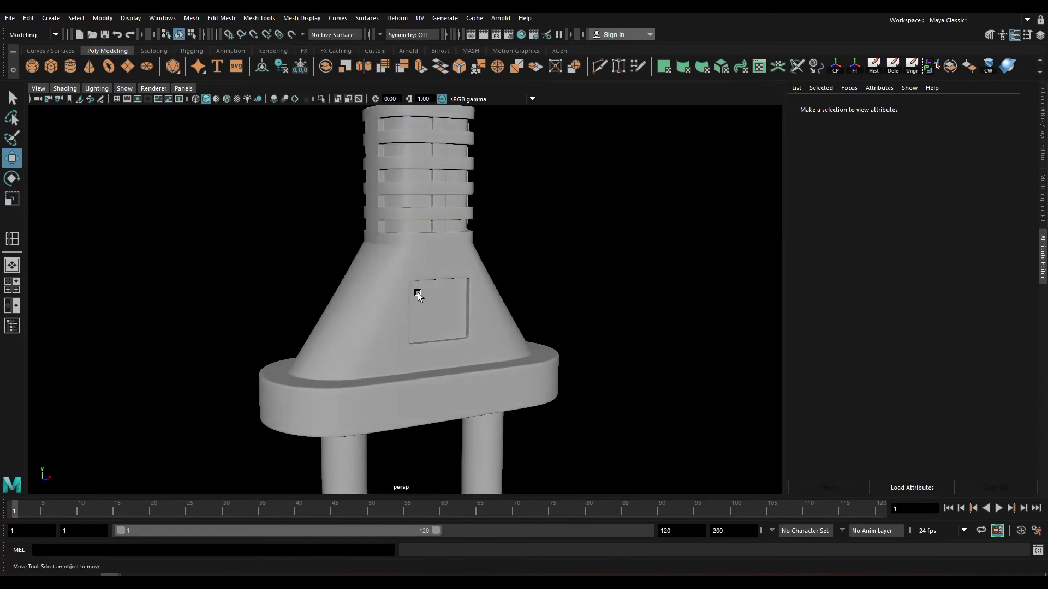
pyautogui.click(418, 288)
pyautogui.scroll(2, 414, 264)
pyautogui.scroll(4, 391, 270)
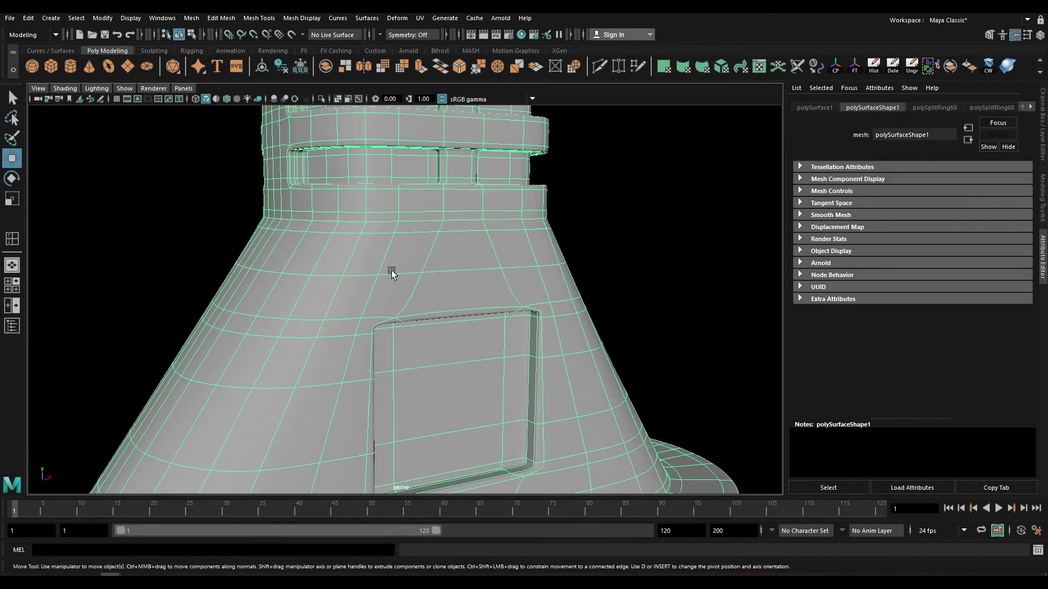
pyautogui.scroll(2, 330, 241)
pyautogui.scroll(2, 388, 283)
pyautogui.scroll(2, 388, 283)
pyautogui.scroll(1, 383, 273)
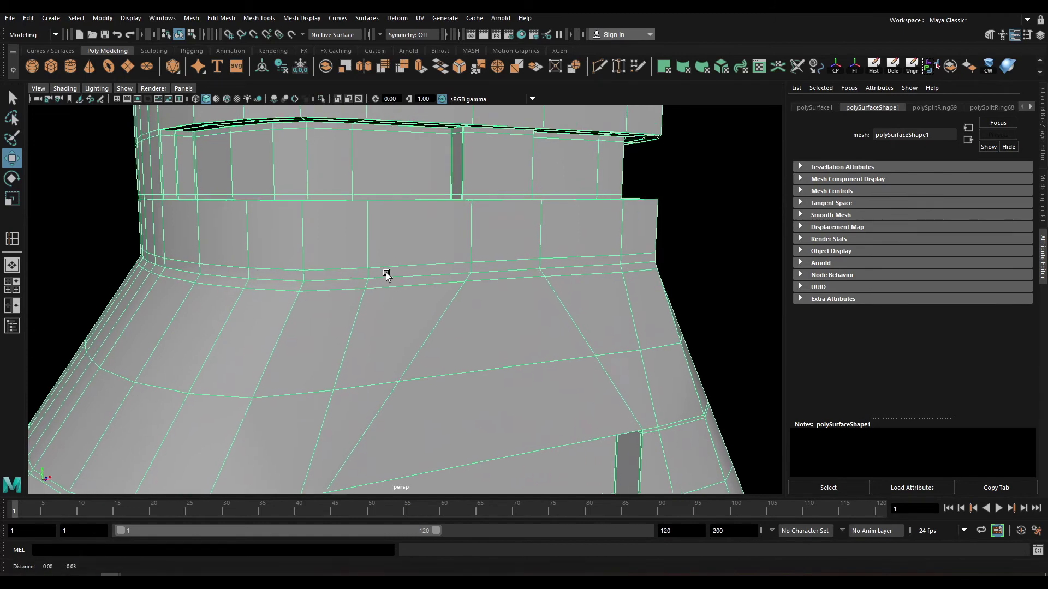
pyautogui.scroll(1, 392, 281)
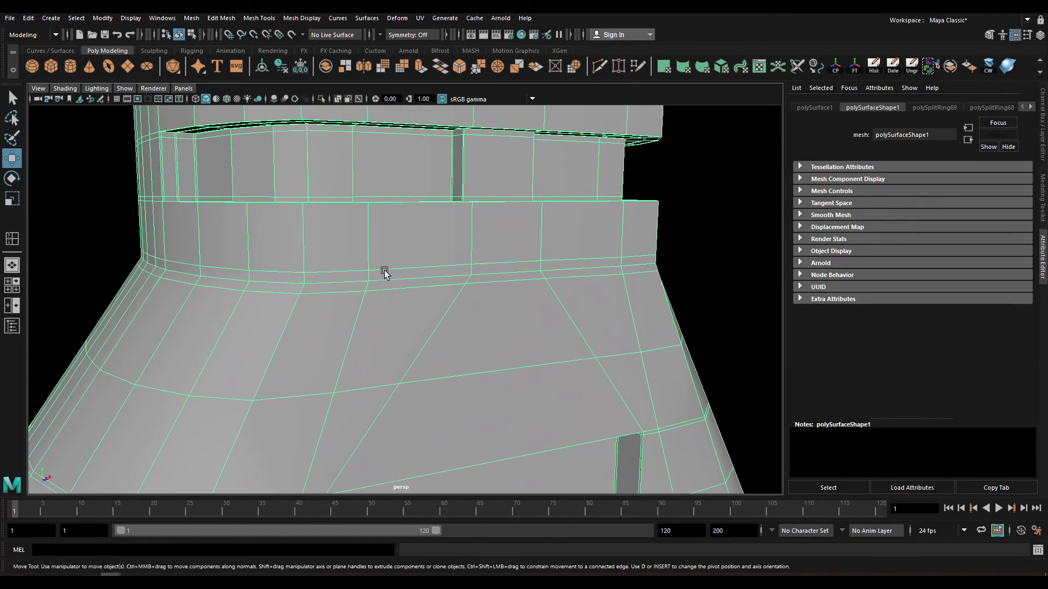
# Select a block of faces on the grip's lower band and extrude them.
pyautogui.press('F11')
pyautogui.press('q')
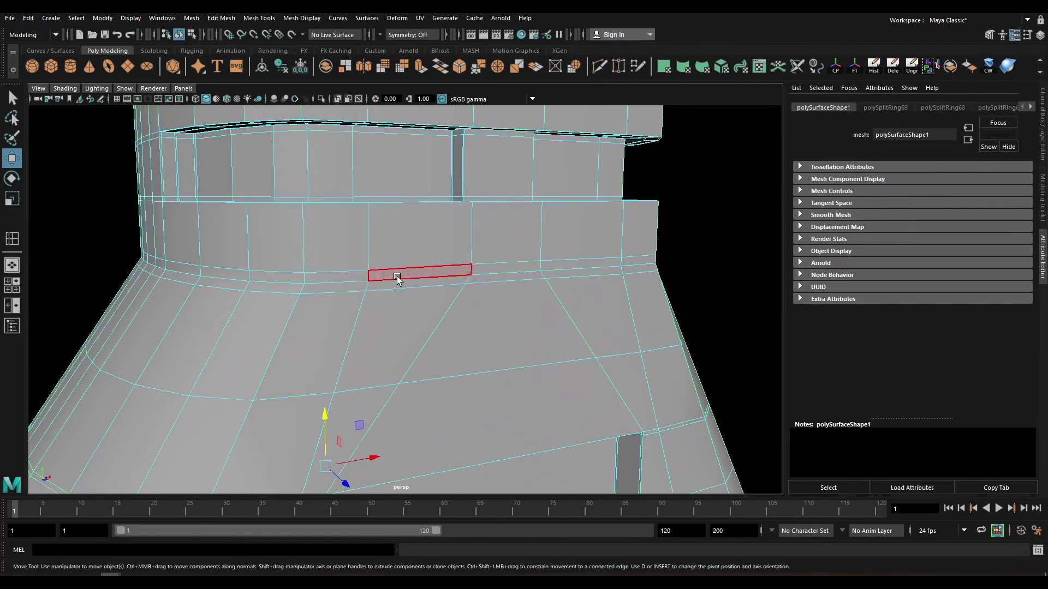
pyautogui.click(398, 275)
pyautogui.click(414, 261)
pyautogui.press('r')
pyautogui.keyDown('alt'); pyautogui.moveTo(413, 261); pyautogui.dragTo(422, 277, button='middle'); pyautogui.keyUp('alt')
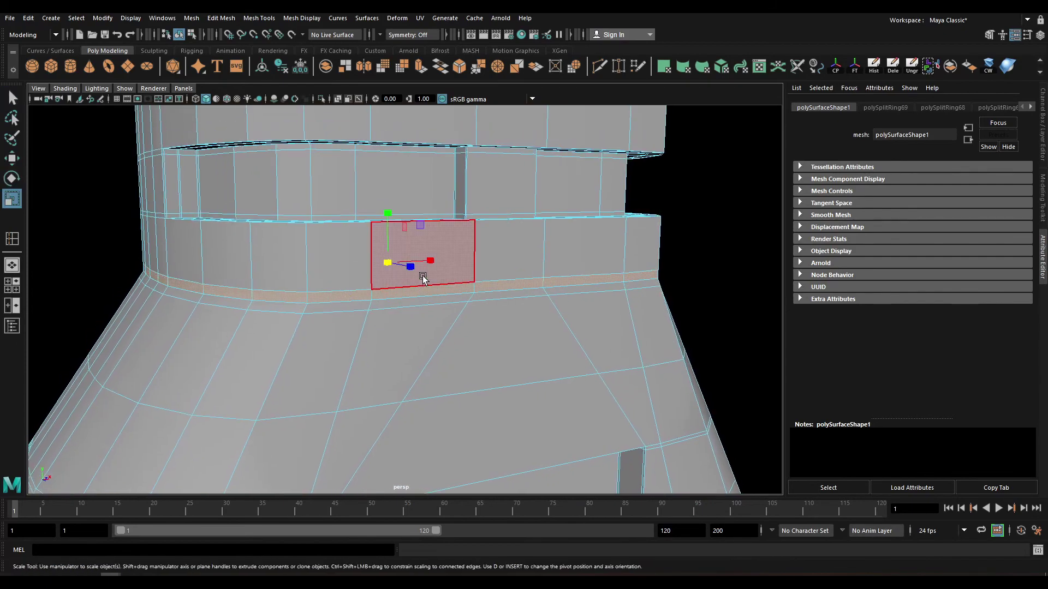
pyautogui.hotkey('ctrl', 'e')
pyautogui.scroll(-3, 269, 274)
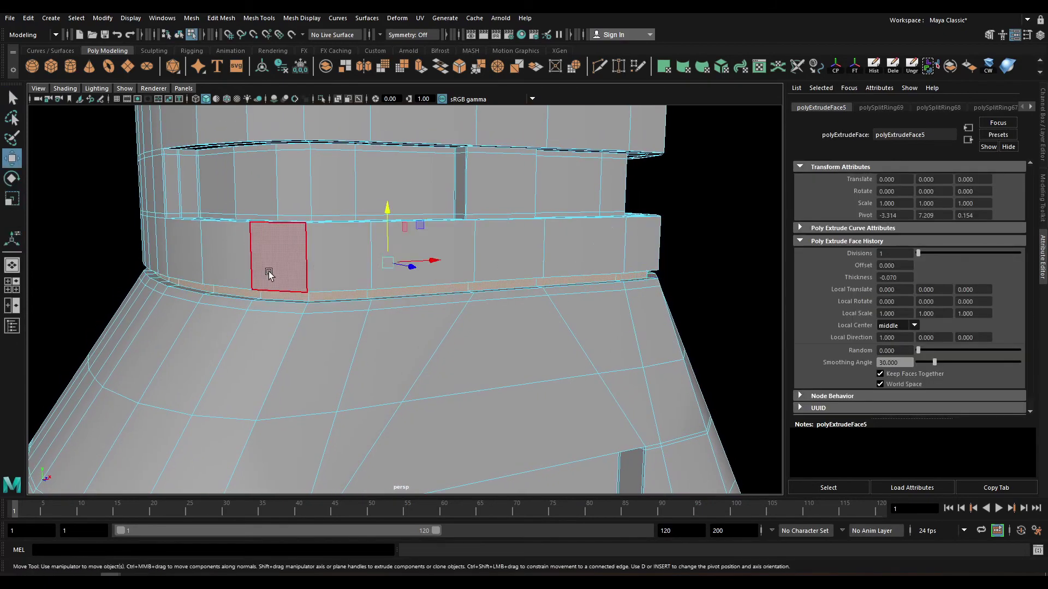
# Return to object mode and insert a new edge loop where the grip meets the base.
pyautogui.press('F8')
pyautogui.scroll(-5, 541, 271)
pyautogui.click(540, 272)
pyautogui.press('w')
pyautogui.scroll(5, 369, 304)
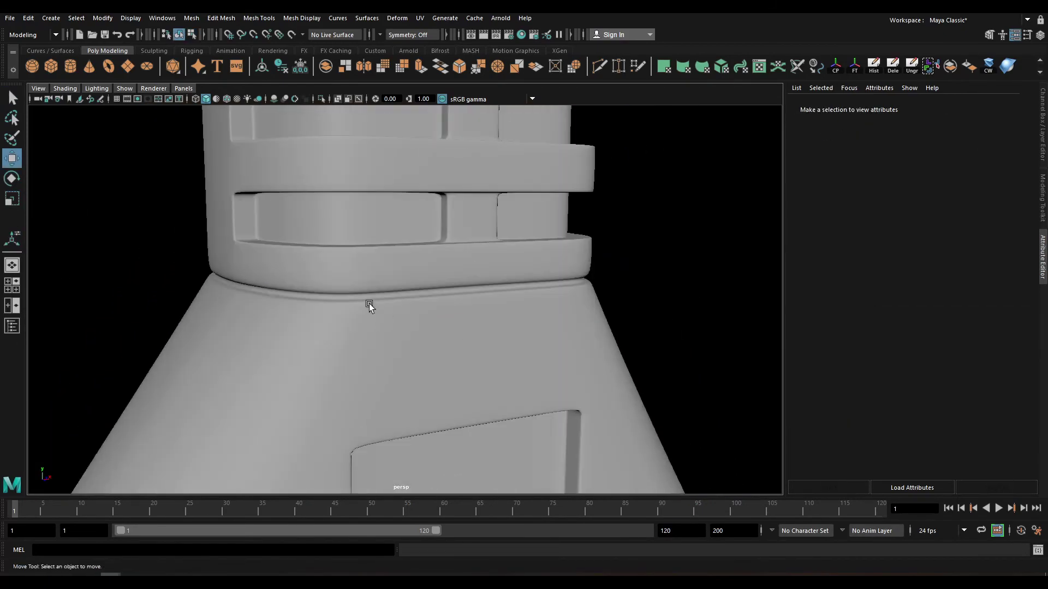
pyautogui.keyDown('shift'); pyautogui.moveTo(369, 304); pyautogui.dragTo(327, 322, button='right'); pyautogui.keyUp('shift')
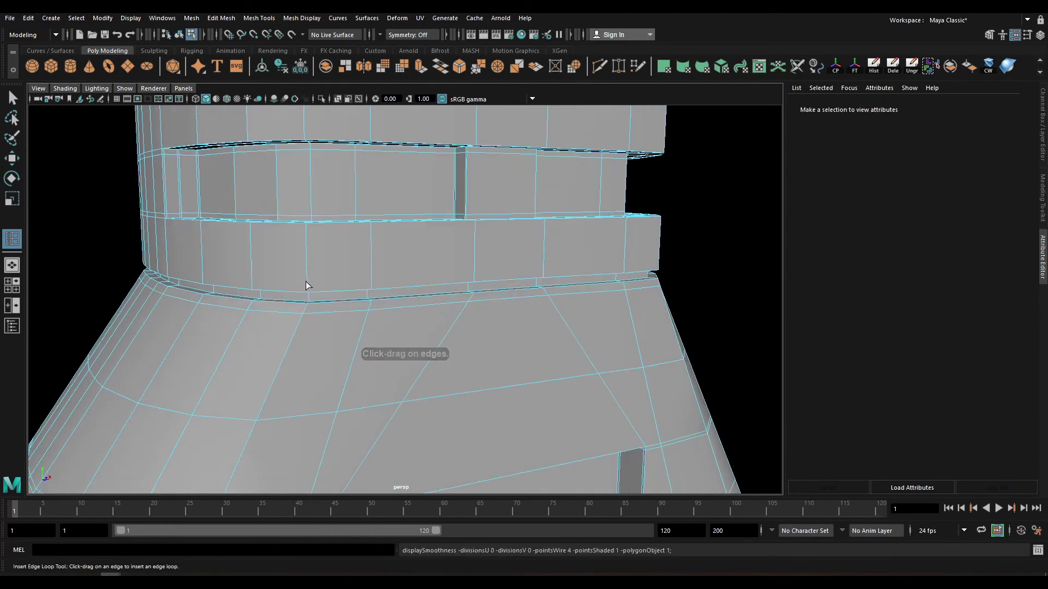
pyautogui.click(309, 286)
# Bevel the new edge loop at fraction 0.5 and preview the mesh smoothed.
pyautogui.scroll(3, 309, 289)
pyautogui.scroll(3, 271, 335)
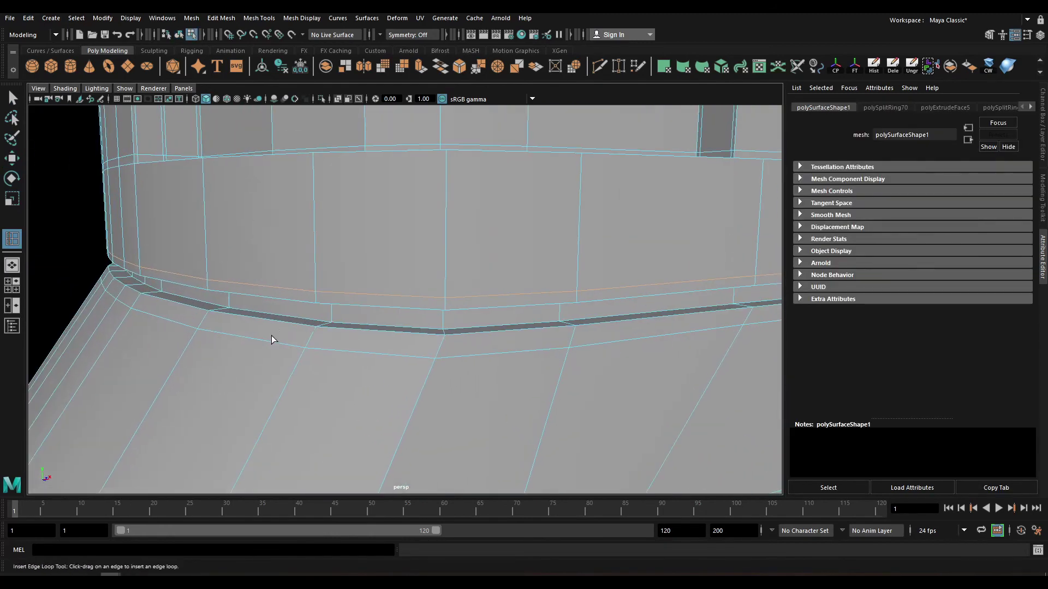
pyautogui.press('w')
pyautogui.doubleClick(269, 319)
pyautogui.keyDown('alt'); pyautogui.moveTo(269, 319); pyautogui.dragTo(264, 278); pyautogui.keyUp('alt')
pyautogui.hotkey('ctrl', 'e')
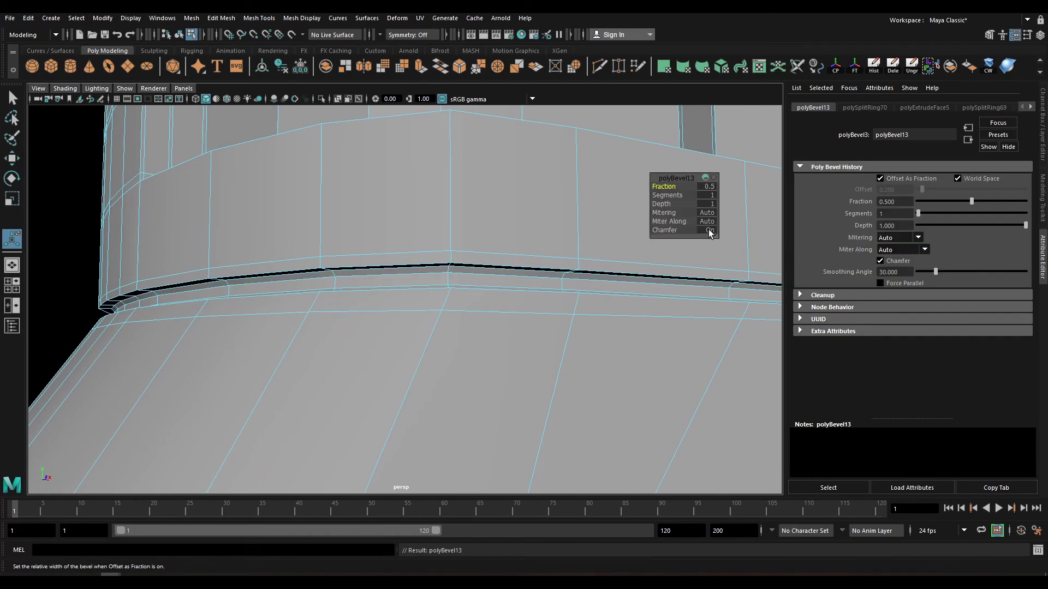
pyautogui.hotkey('ctrl', 'z')
pyautogui.press('q')
pyautogui.press('3')
pyautogui.scroll(-5, 355, 256)
# Select the edge loop at the grip's bottom band and raise it to widen the groove.
pyautogui.click(445, 341)
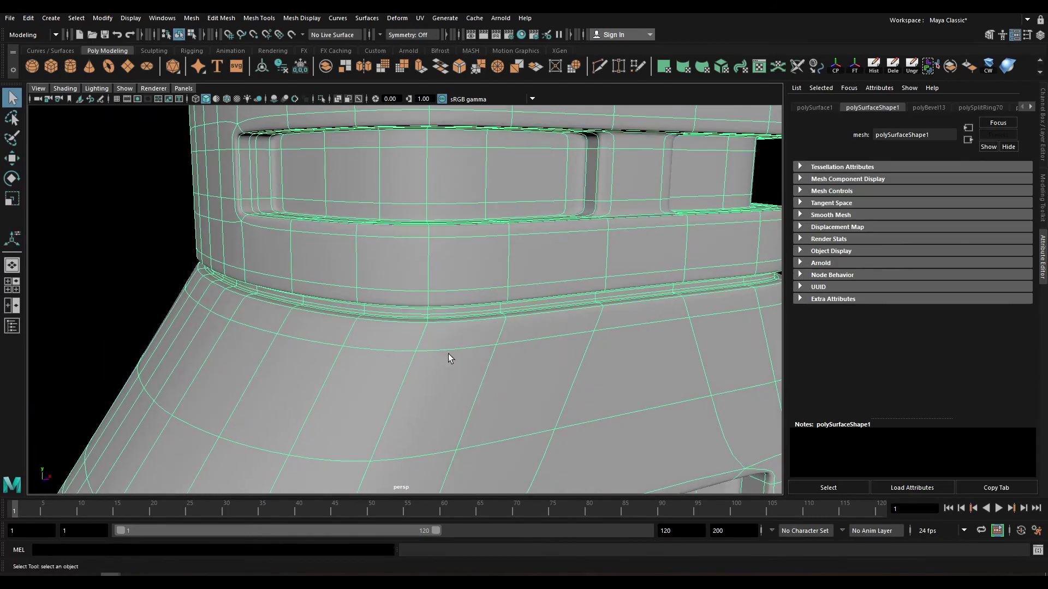
pyautogui.press('F10')
pyautogui.doubleClick(448, 344)
pyautogui.press('w')
pyautogui.moveTo(468, 254); pyautogui.dragTo(469, 211)
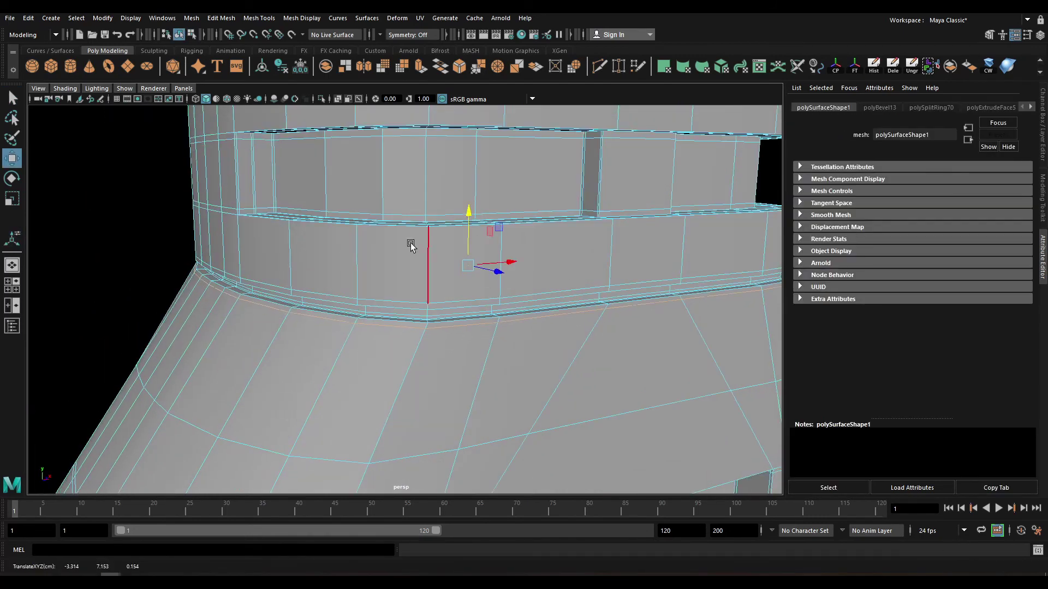
pyautogui.moveTo(411, 245)
pyautogui.keyDown('alt'); pyautogui.mouseDown()
pyautogui.moveTo(243, 331)
pyautogui.moveTo(122, 274)
pyautogui.mouseUp(); pyautogui.keyUp('alt')
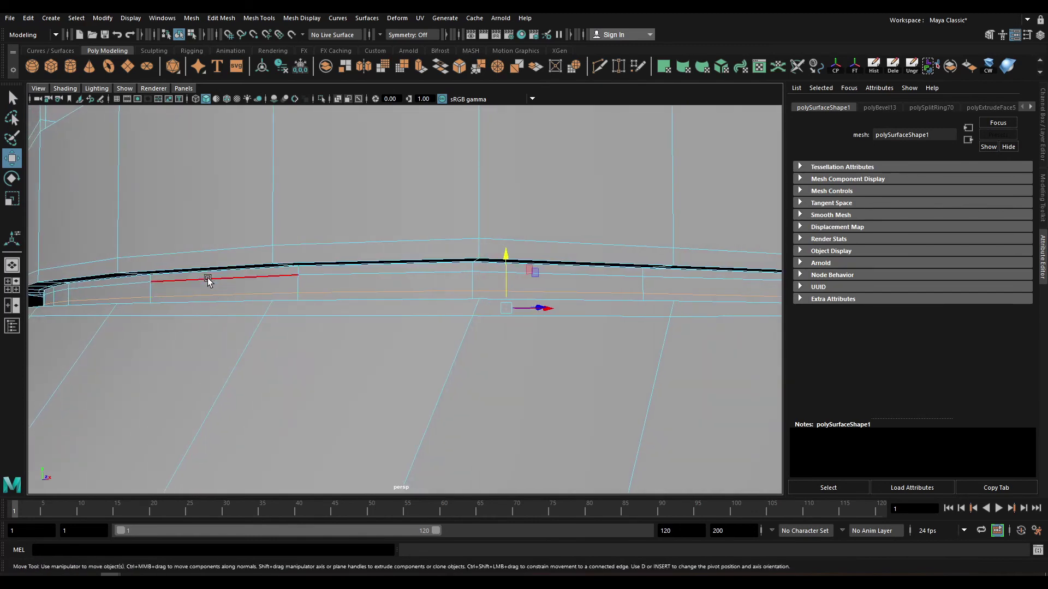
# Clear the selection and orbit out to frame the whole plug.
pyautogui.scroll(-3, 122, 274)
pyautogui.scroll(-5, 262, 323)
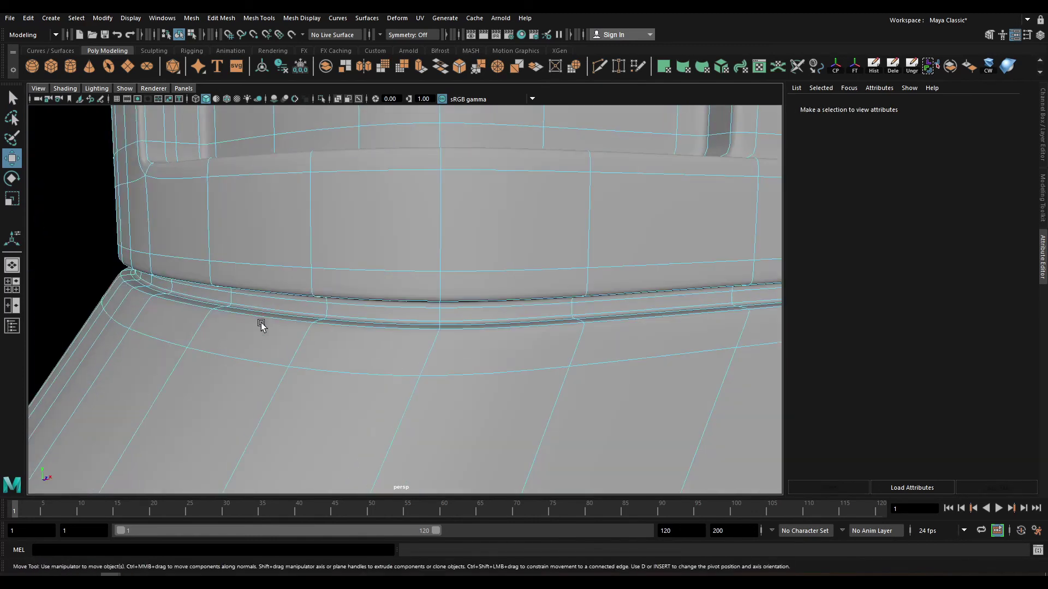
pyautogui.press('F8')
pyautogui.click(521, 312)
pyautogui.moveTo(521, 312)
pyautogui.keyDown('alt'); pyautogui.mouseDown()
pyautogui.moveTo(499, 326)
pyautogui.moveTo(448, 300)
pyautogui.moveTo(499, 285)
pyautogui.mouseUp(); pyautogui.keyUp('alt')
pyautogui.scroll(-5, 436, 297)
pyautogui.hotkey('ctrl', 'a')
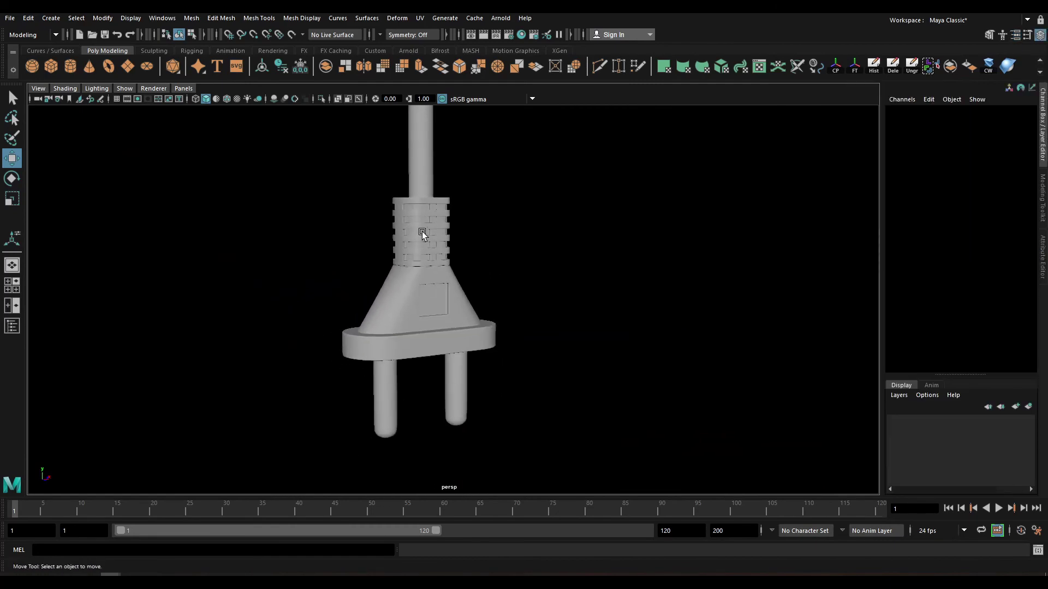
# Assign a new Blinn material to the plug body.
pyautogui.click(423, 233)
pyautogui.click(538, 371)
pyautogui.click(414, 230)
pyautogui.moveTo(412, 227)
pyautogui.mouseDown(button='right')
pyautogui.moveTo(429, 519)
pyautogui.moveTo(410, 507)
pyautogui.mouseUp(button='right')
pyautogui.click(457, 252)
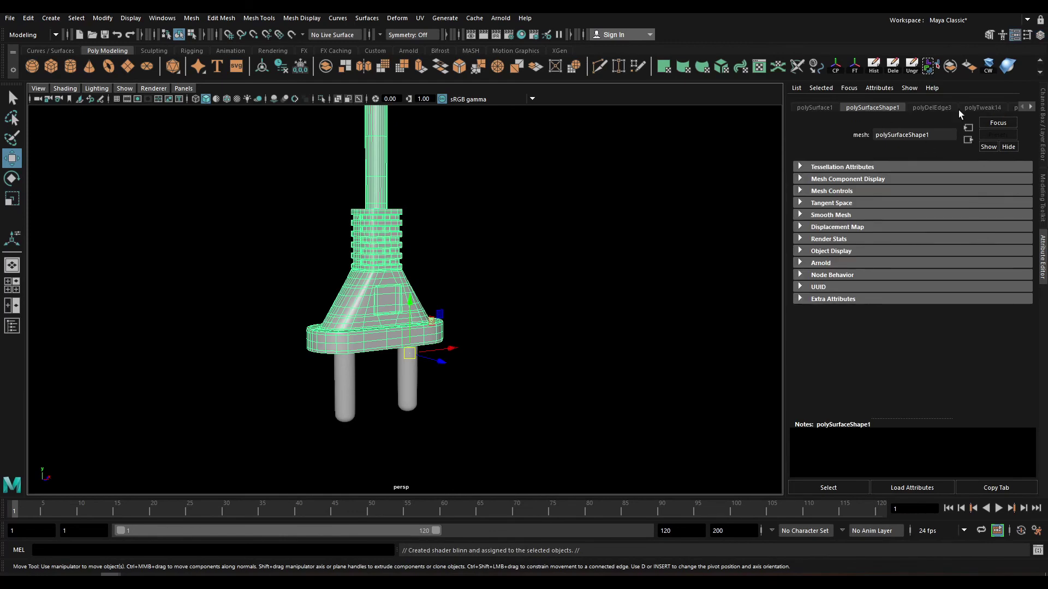
# Show the body's attributes and open the Hypershade material editor.
pyautogui.click(956, 109)
pyautogui.scroll(5, 948, 104)
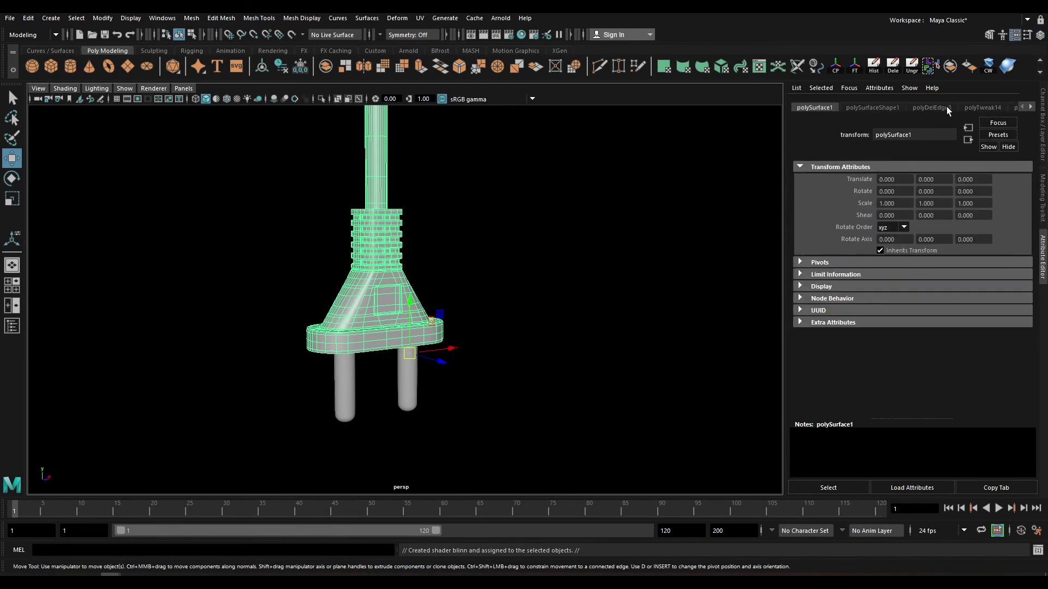
pyautogui.keyDown('alt'); pyautogui.moveTo(574, 259); pyautogui.dragTo(573, 277, button='middle'); pyautogui.keyUp('alt')
pyautogui.scroll(-1, 876, 103)
pyautogui.scroll(-1, 878, 104)
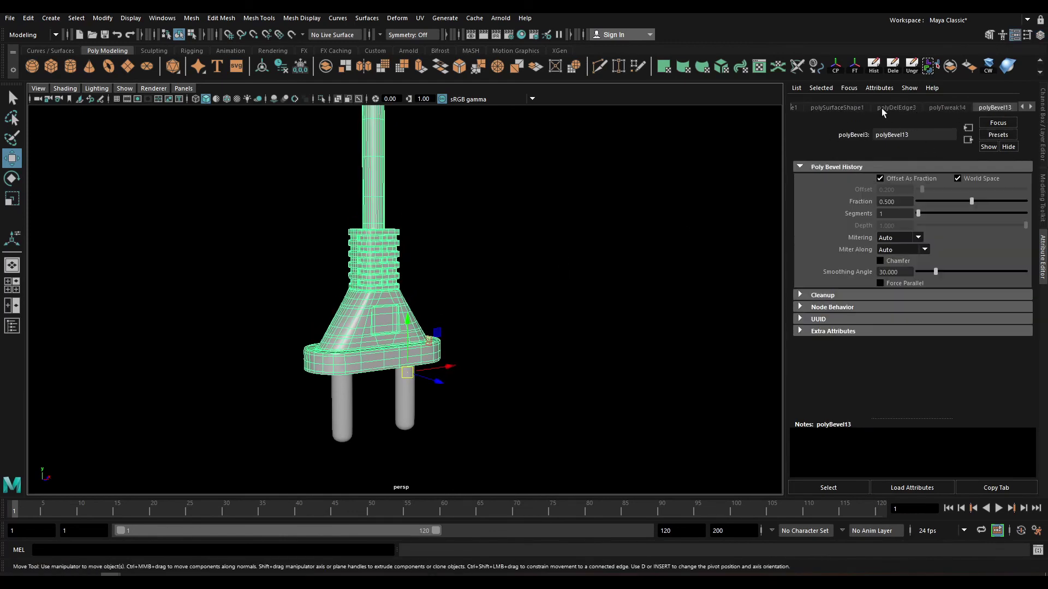
pyautogui.scroll(-2, 882, 108)
pyautogui.scroll(-1, 882, 109)
pyautogui.click(521, 34)
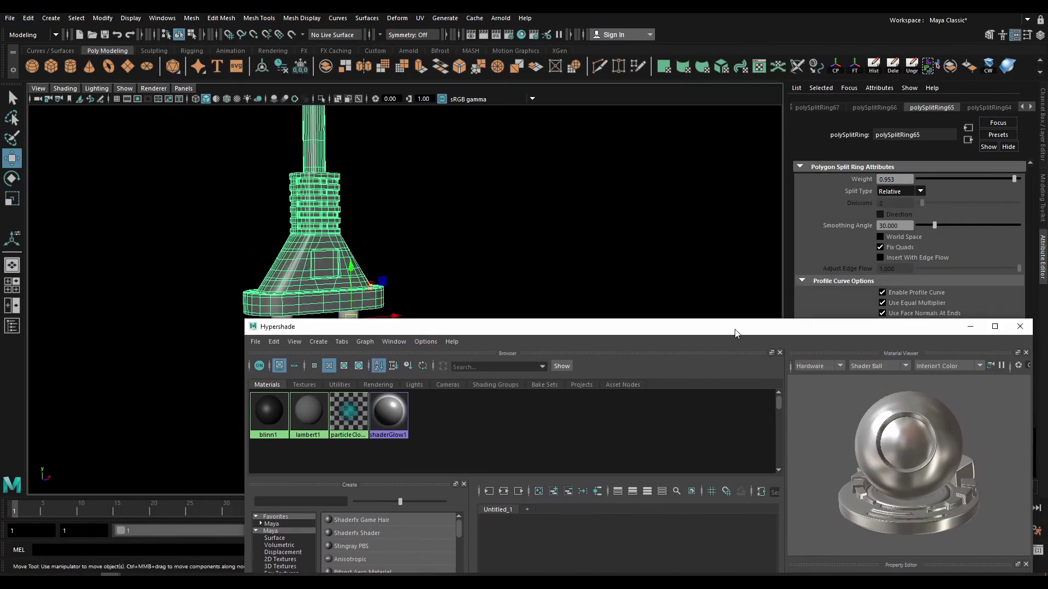
# Give the prongs a new Blinn material, blinn2, with a light grey Color.
pyautogui.moveTo(524, 328); pyautogui.dragTo(483, 45)
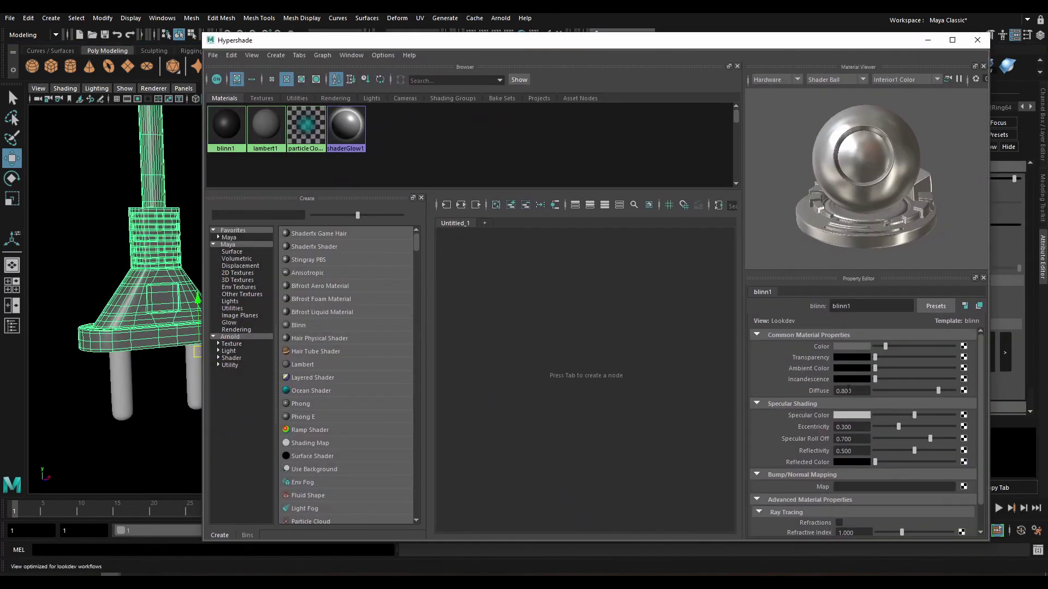
pyautogui.keyDown('alt'); pyautogui.moveTo(136, 338); pyautogui.dragTo(211, 343, button='right'); pyautogui.keyUp('alt')
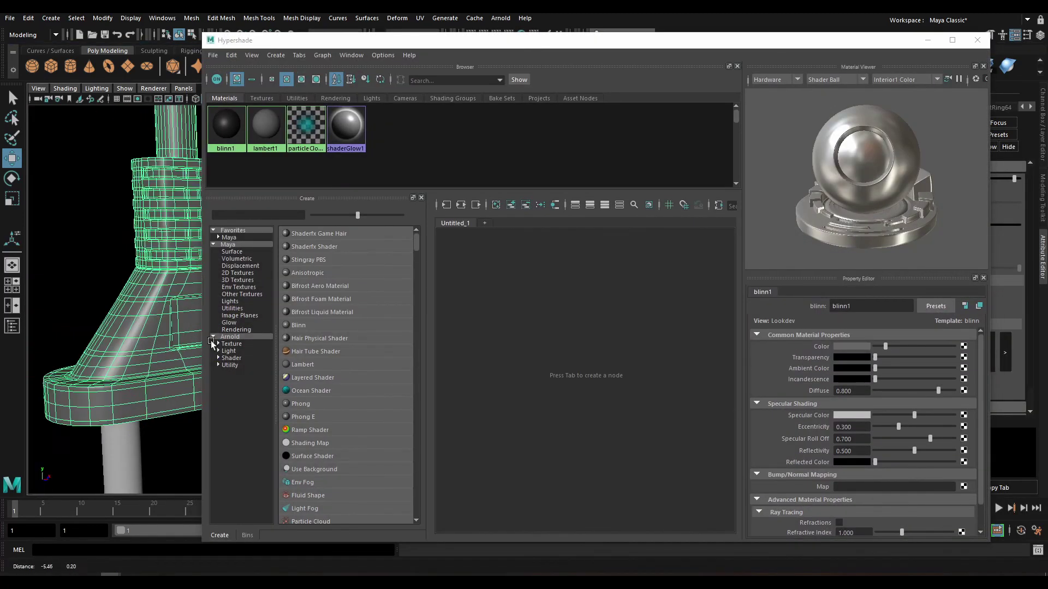
pyautogui.moveTo(885, 346); pyautogui.dragTo(890, 347)
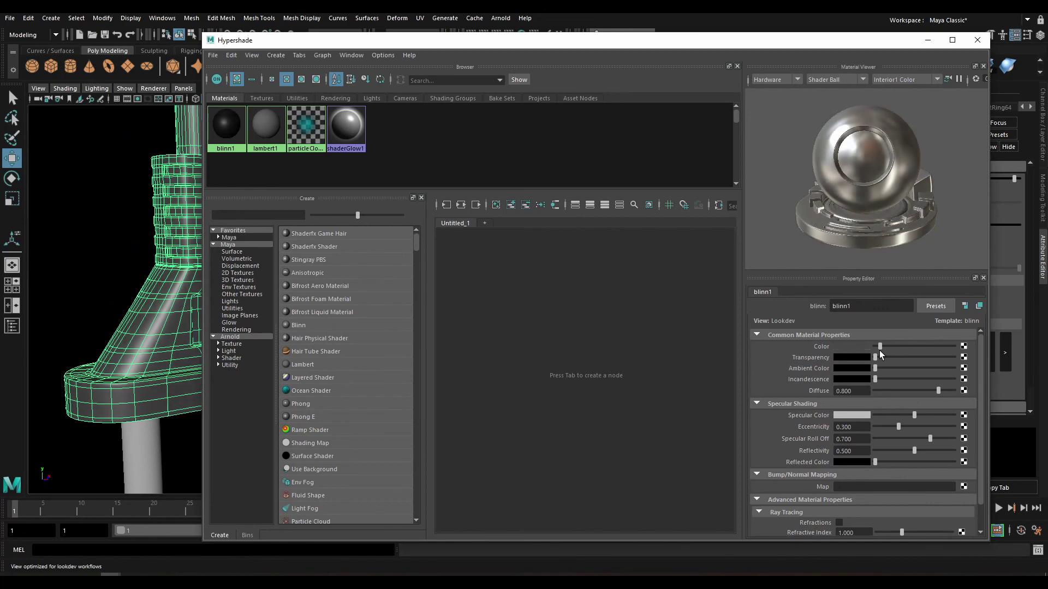
pyautogui.moveTo(131, 277); pyautogui.dragTo(130, 470, button='right')
pyautogui.click(128, 556)
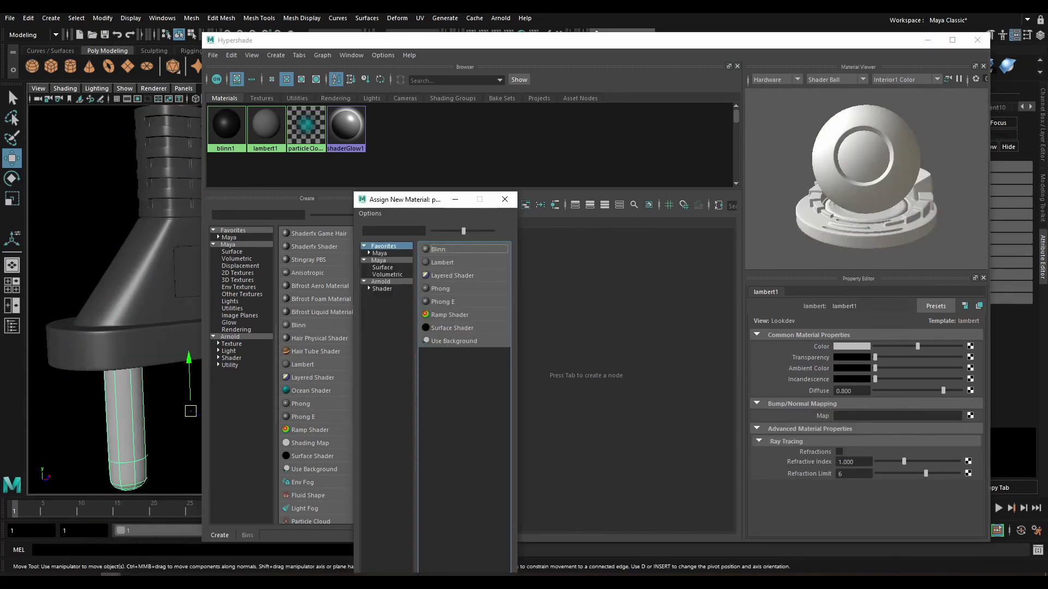
pyautogui.click(437, 250)
pyautogui.moveTo(915, 347); pyautogui.dragTo(941, 346)
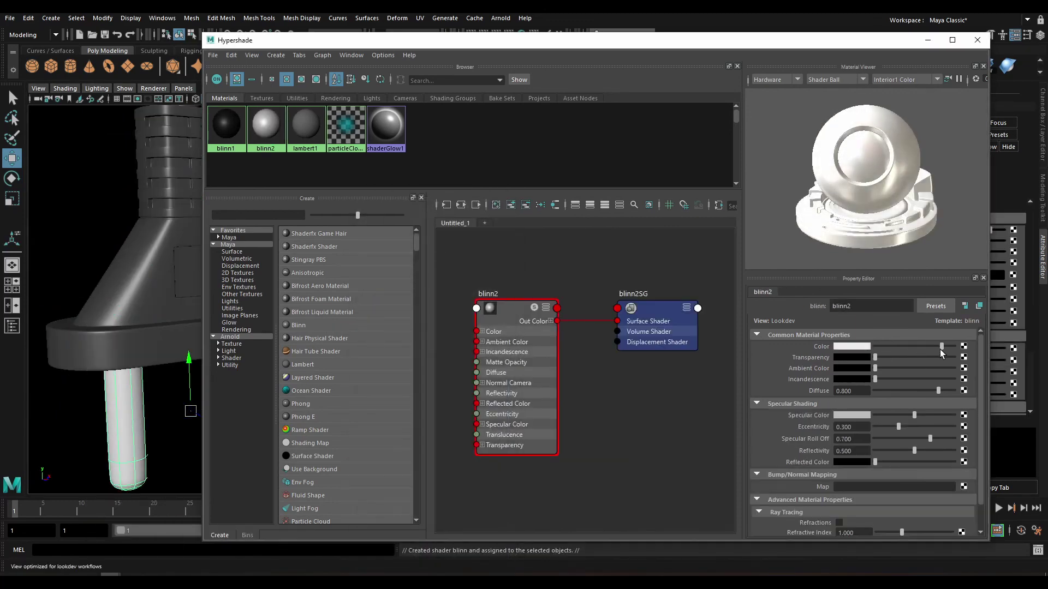
pyautogui.click(848, 349)
pyautogui.click(825, 325)
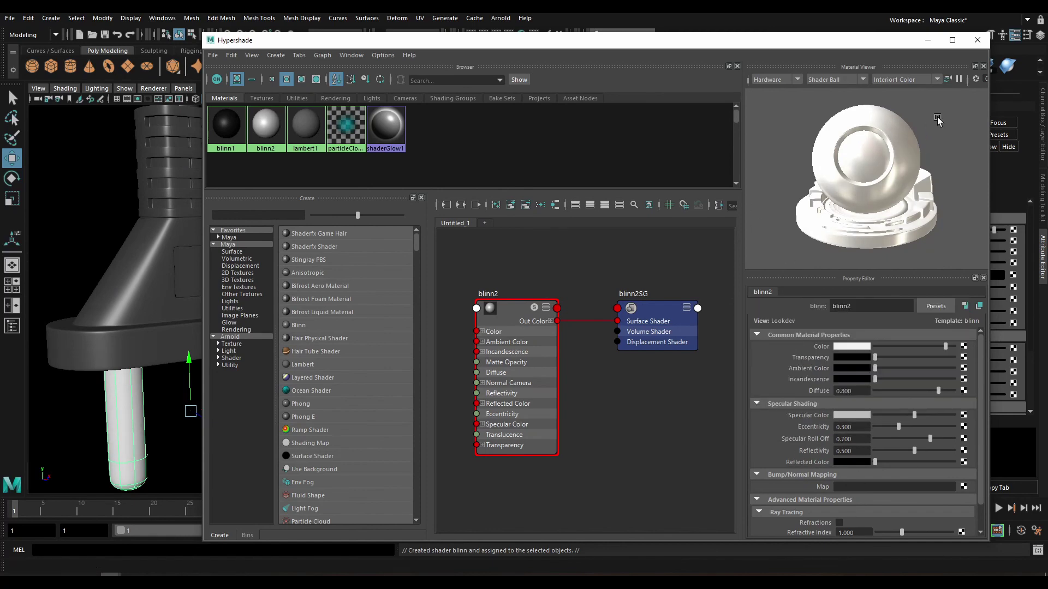
# Close Hypershade and darken the body's blinn1 Color to black.
pyautogui.click(977, 40)
pyautogui.click(549, 266)
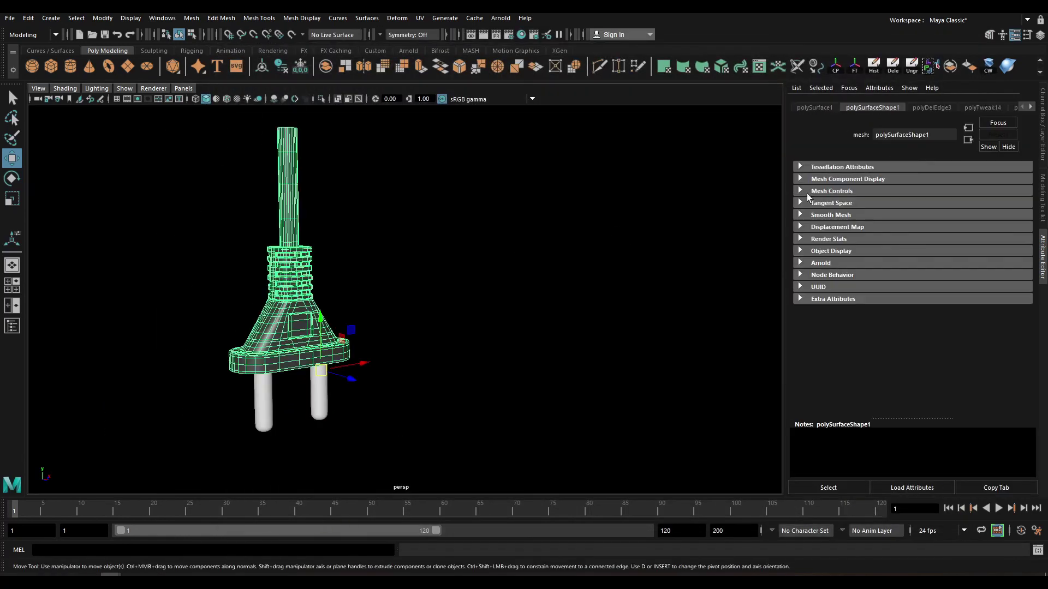
pyautogui.hotkey('ctrl', 'z')
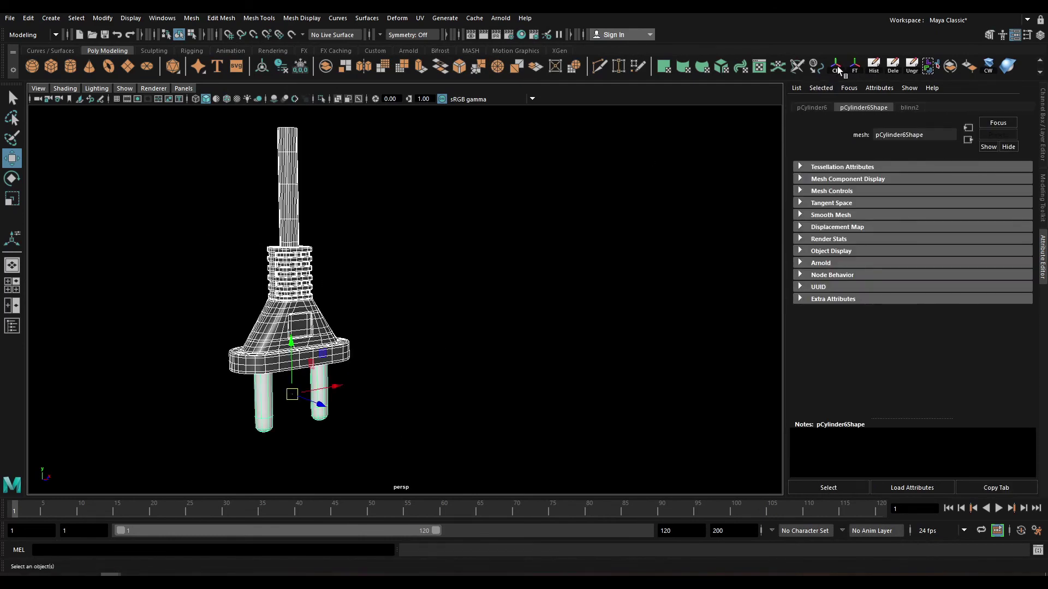
pyautogui.scroll(3, 346, 304)
pyautogui.click(297, 322)
pyautogui.click(922, 107)
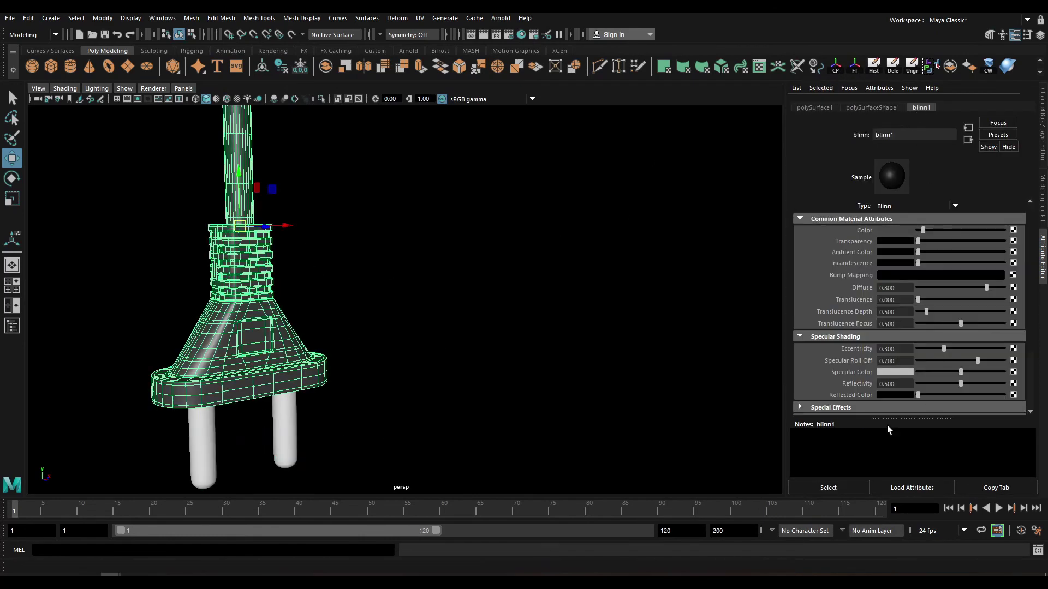
pyautogui.moveTo(923, 229); pyautogui.dragTo(919, 230)
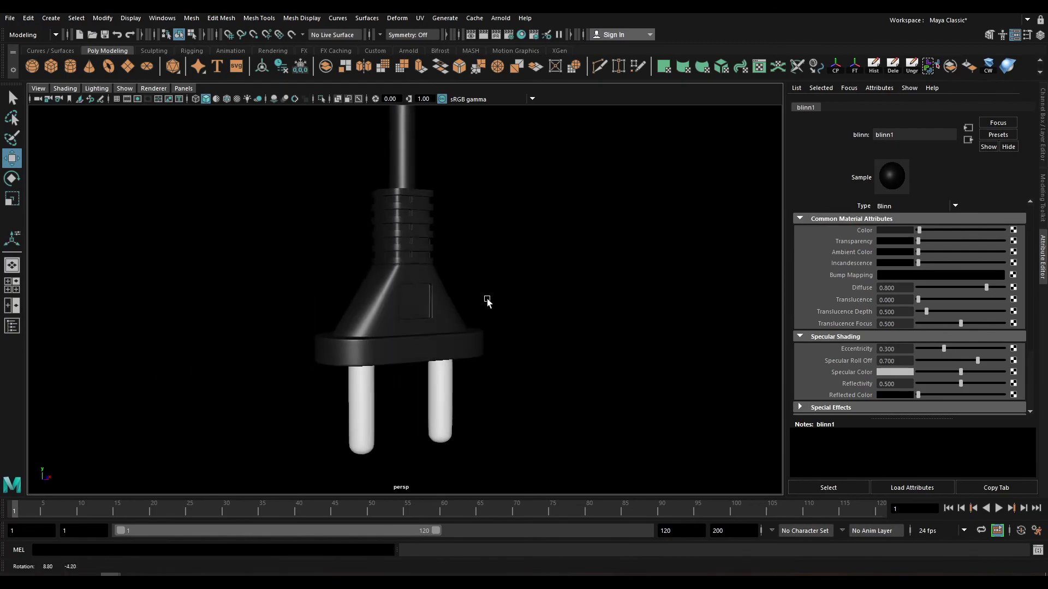